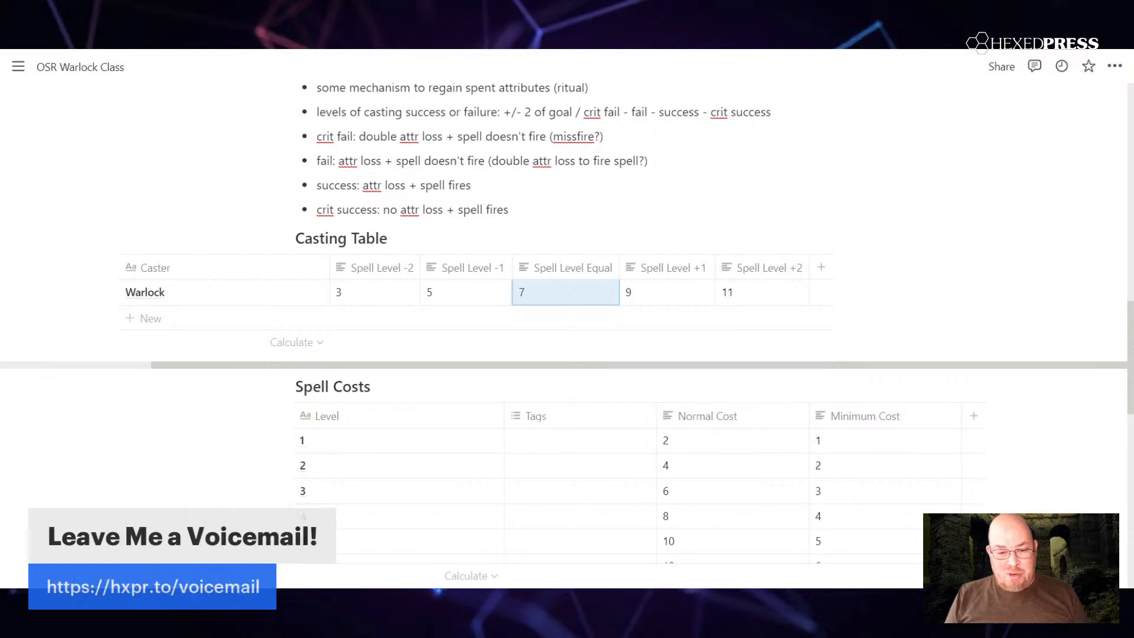
{"action": "left_click", "coordinate": [651, 293]}
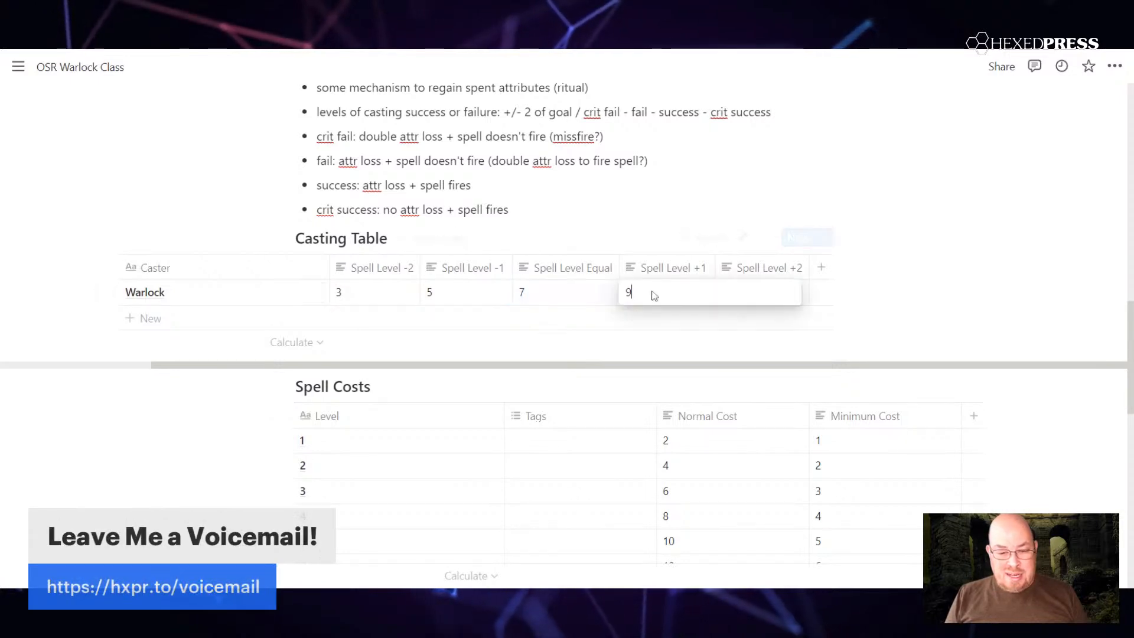
{"action": "key", "text": "Escape"}
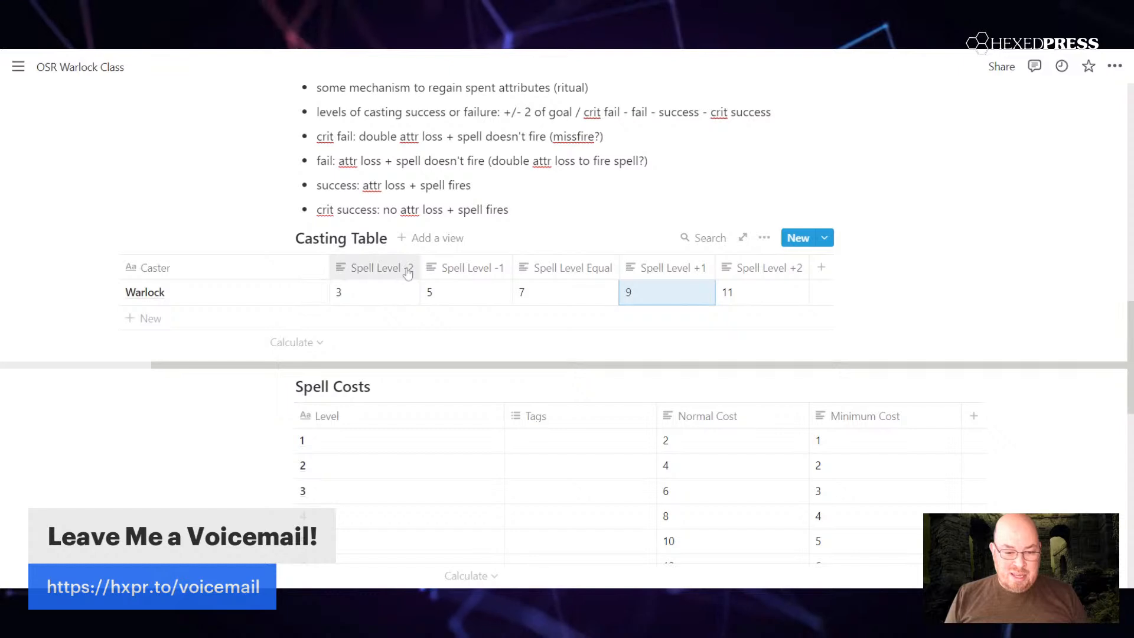
{"action": "left_click", "coordinate": [346, 295]}
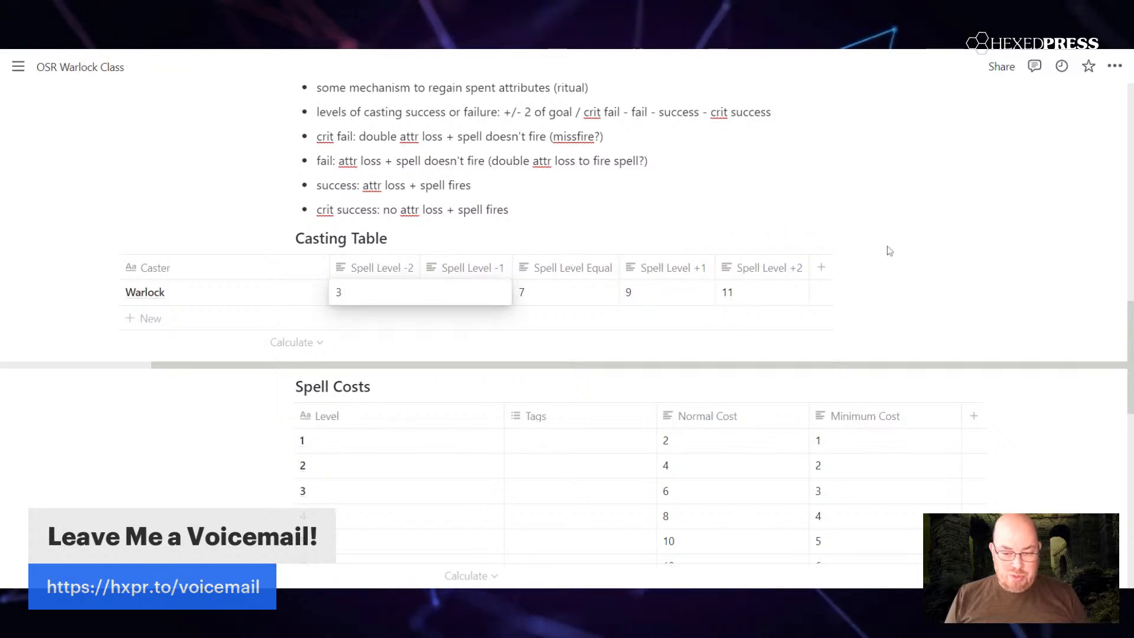
{"action": "key", "text": "Escape"}
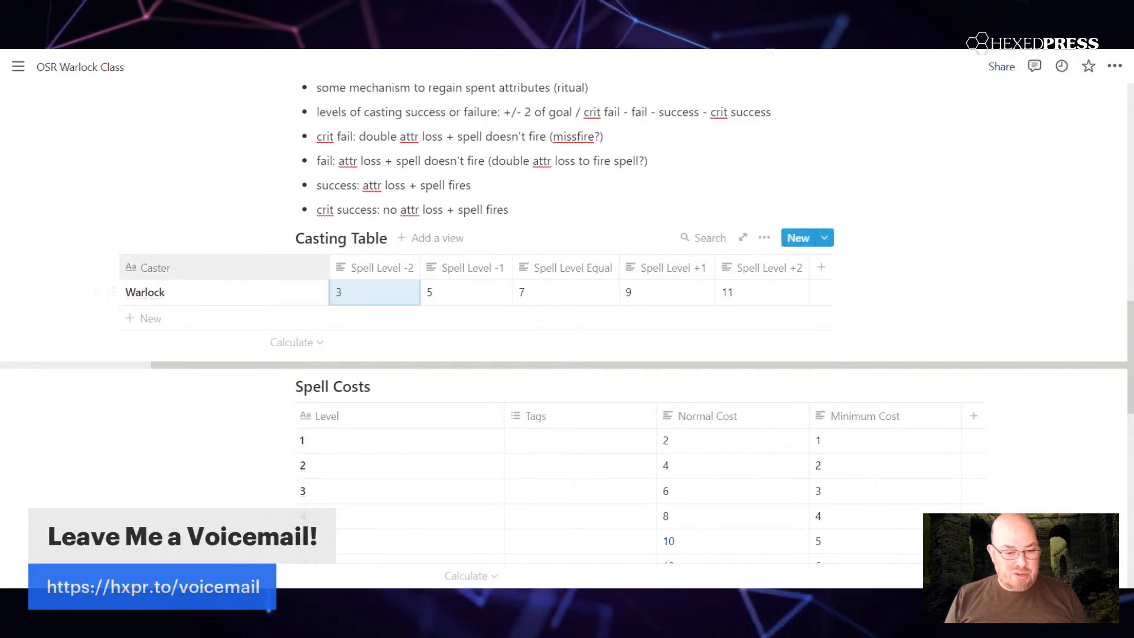
{"action": "left_click_drag", "start_coordinate": [378, 365], "coordinate": [268, 365]}
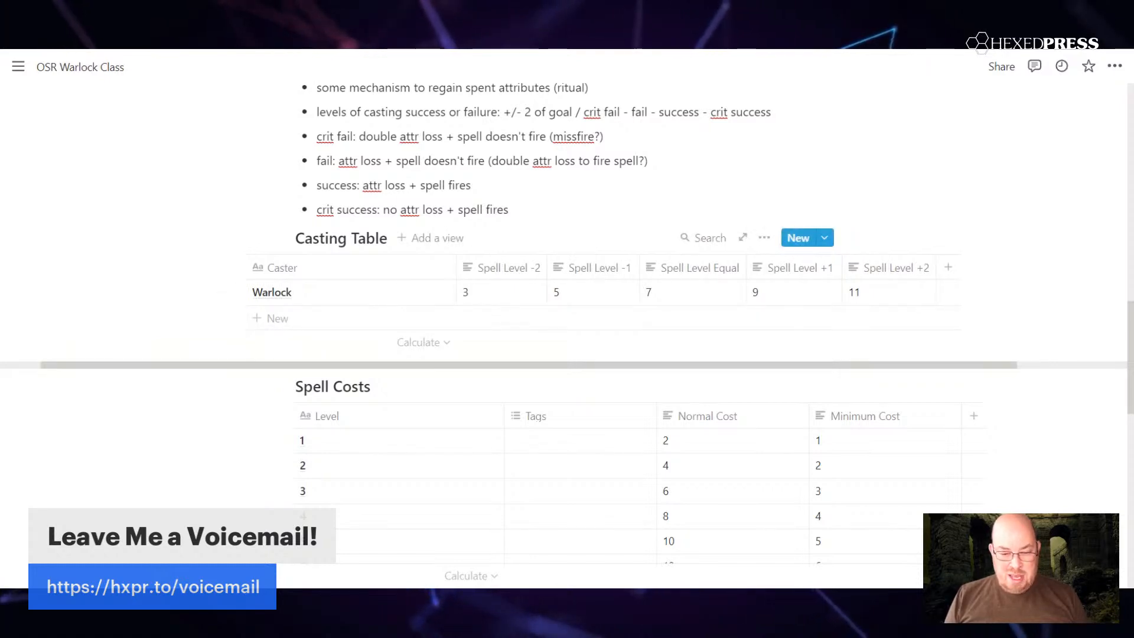
Step: In the Spell Costs table, set the Normal Cost to 3 for level 1 and 6 for level 2
{"action": "scroll", "coordinate": [942, 478], "scroll_direction": "down", "scroll_amount": 3}
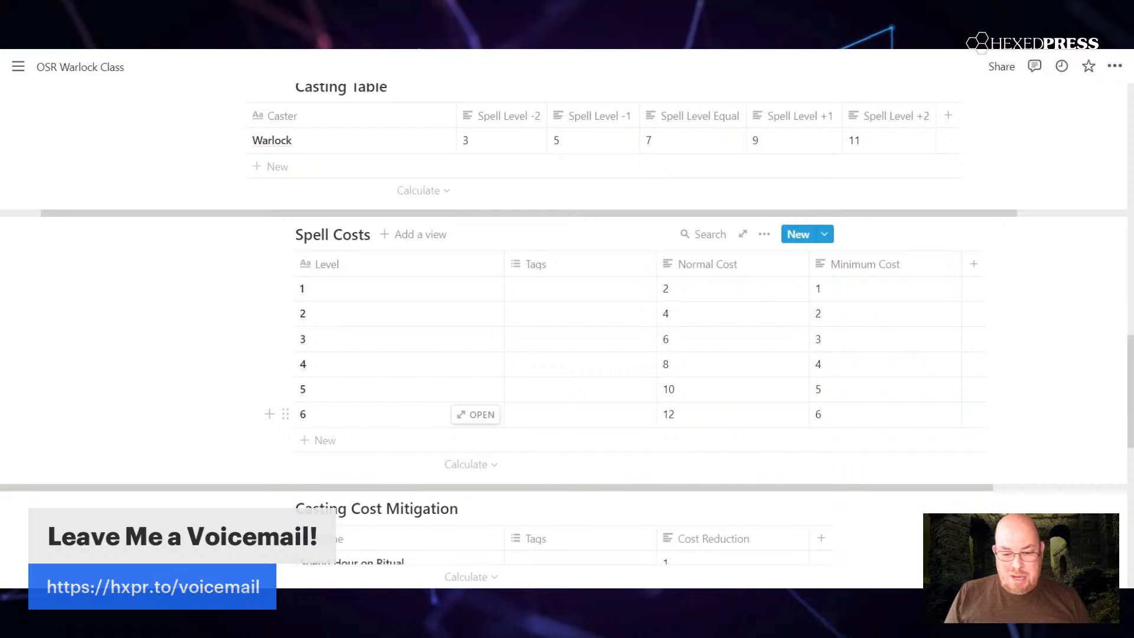
{"action": "left_click", "coordinate": [703, 421]}
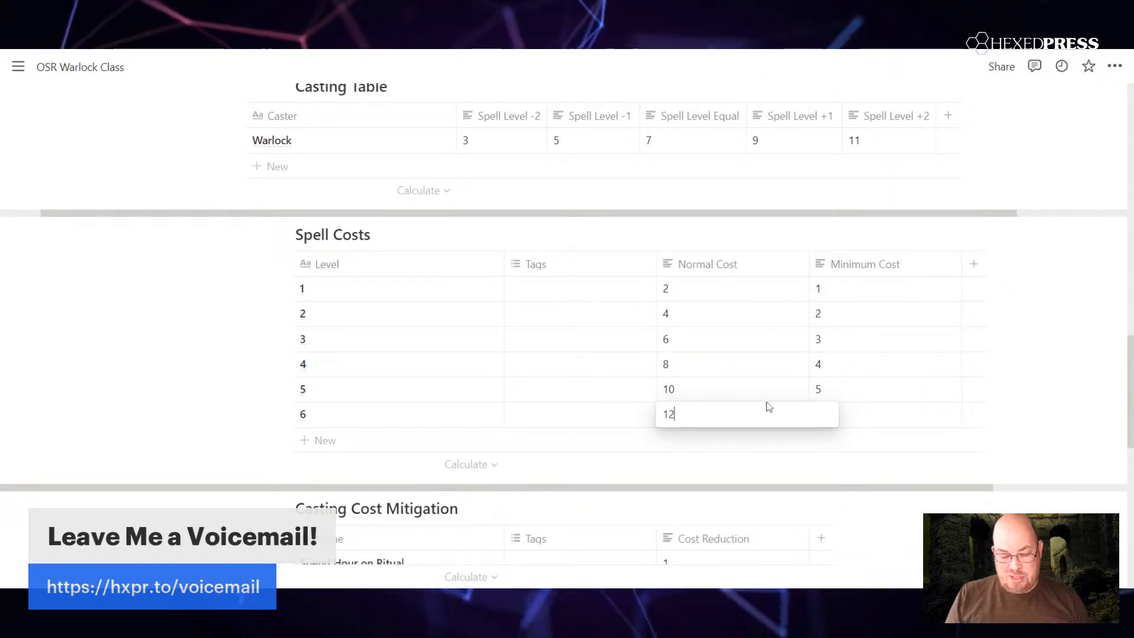
{"action": "key", "text": "Escape"}
{"action": "left_click", "coordinate": [708, 294]}
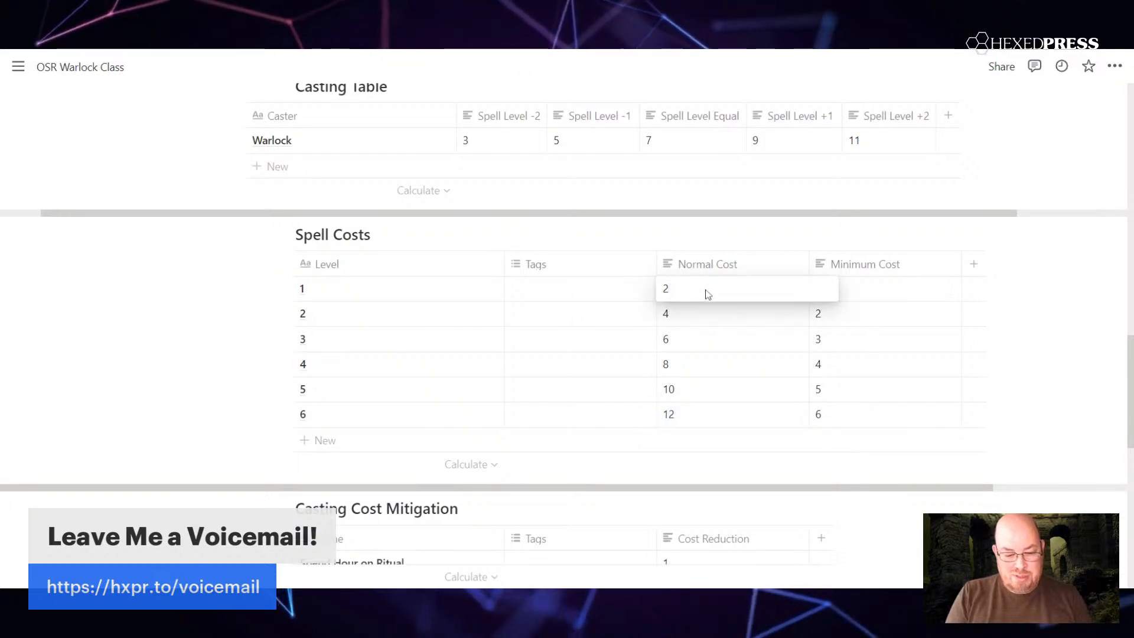
{"action": "key", "text": "BackSpace"}
{"action": "type", "text": "3"}
{"action": "key", "text": "Tab"}
{"action": "key", "text": "Tab"}
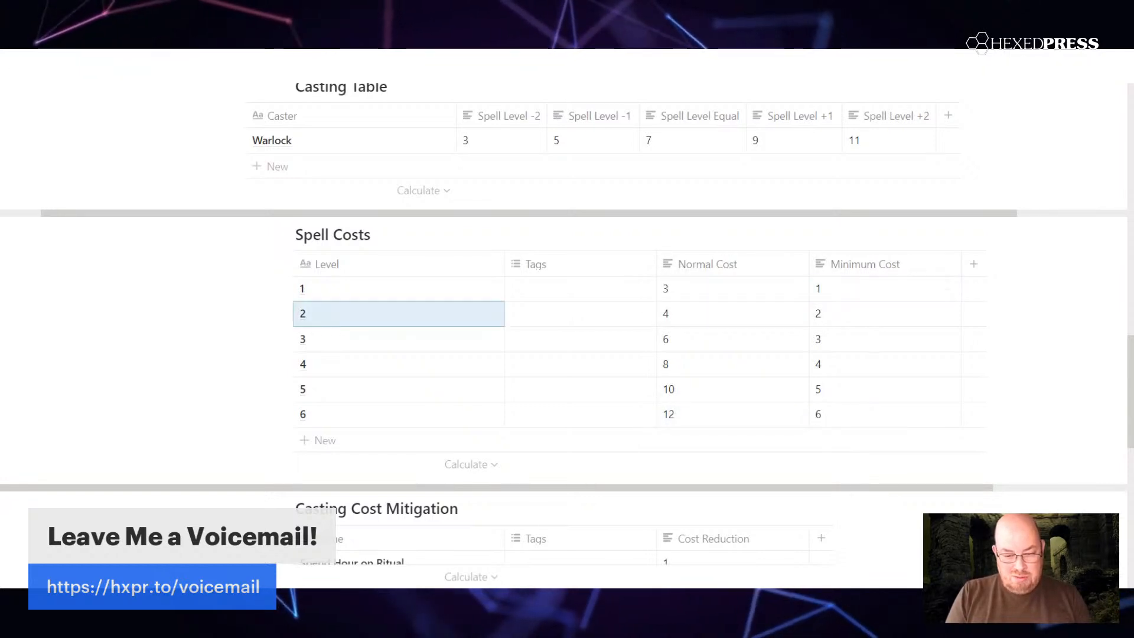
{"action": "left_click", "coordinate": [691, 319]}
{"action": "key", "text": "BackSpace"}
{"action": "type", "text": "6"}
{"action": "key", "text": "Escape"}
Step: Set the Normal Cost in the Spell Costs table to 9 for level 3 and 12 for level 4
{"action": "left_click", "coordinate": [691, 344]}
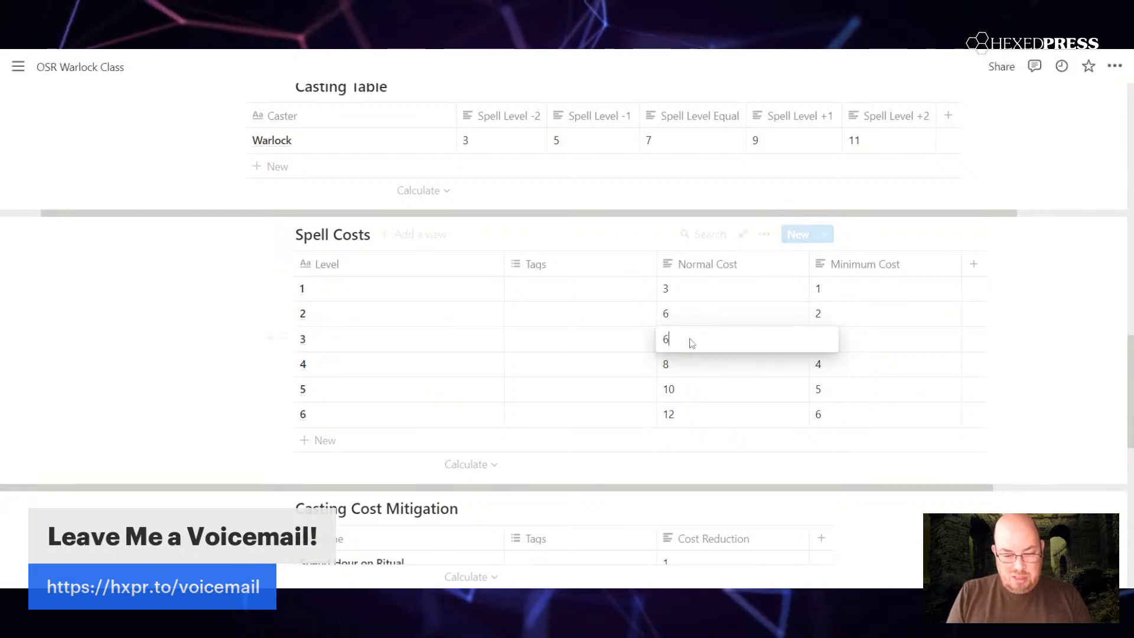
{"action": "key", "text": "BackSpace"}
{"action": "type", "text": "9"}
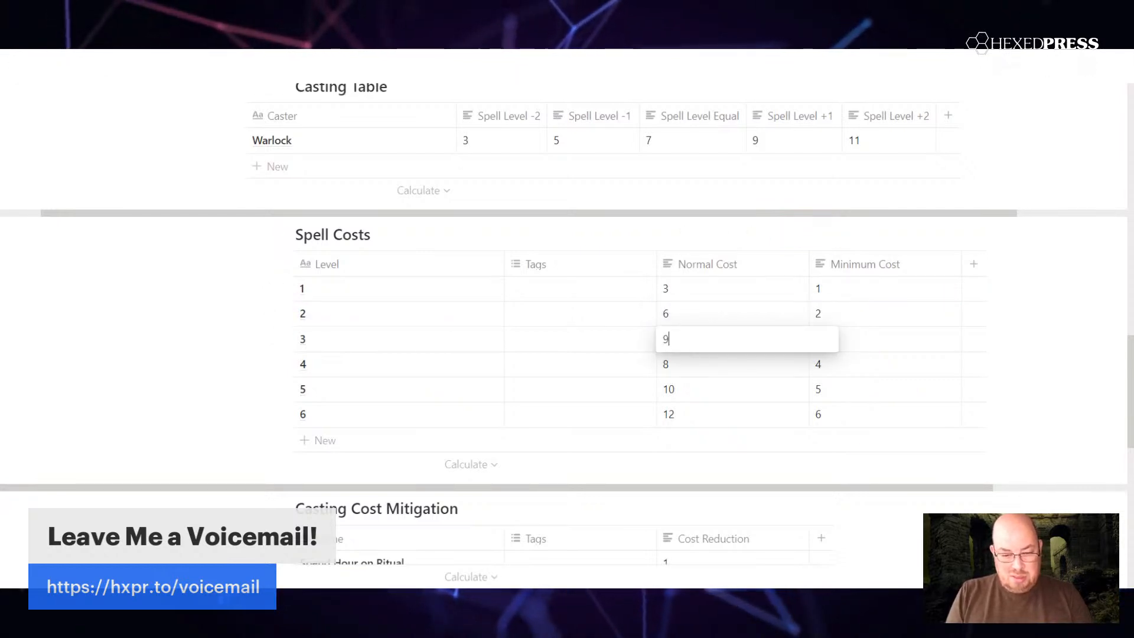
{"action": "key", "text": "Escape"}
{"action": "left_click", "coordinate": [697, 369]}
{"action": "type", "text": "12"}
{"action": "key", "text": "Escape"}
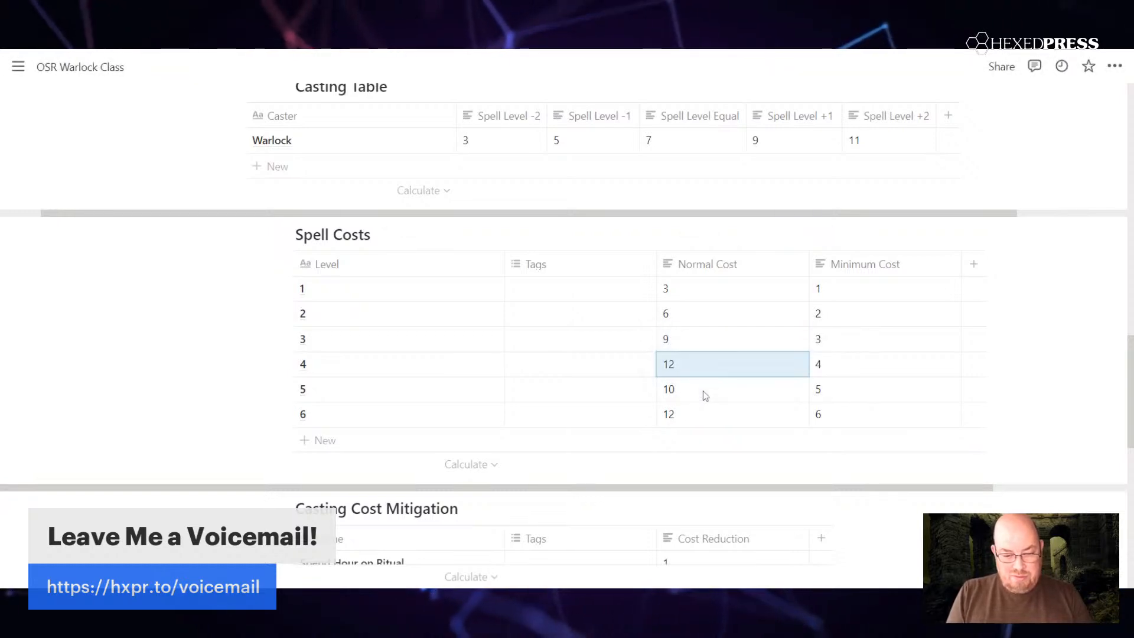
Step: Set the Normal Cost in the Spell Costs table to 15 for level 5 and 18 for level 6
{"action": "left_click", "coordinate": [706, 396]}
{"action": "key", "text": "BackSpace"}
{"action": "key", "text": "BackSpace"}
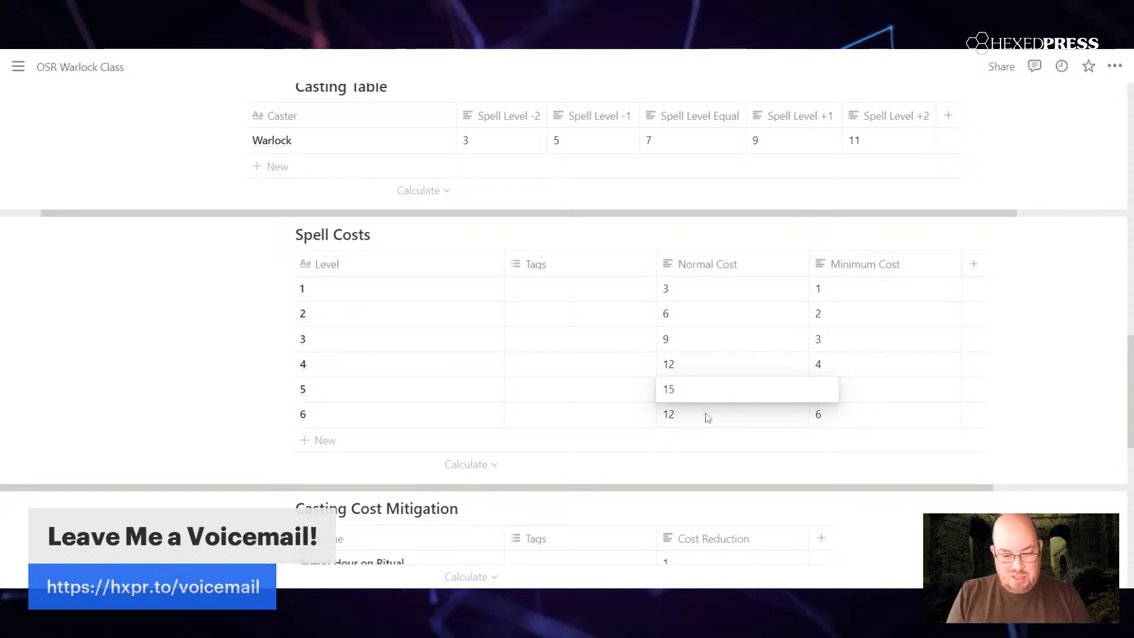
{"action": "key", "text": "Escape"}
{"action": "left_click", "coordinate": [707, 416]}
{"action": "key", "text": "BackSpace"}
{"action": "key", "text": "BackSpace"}
{"action": "type", "text": "18"}
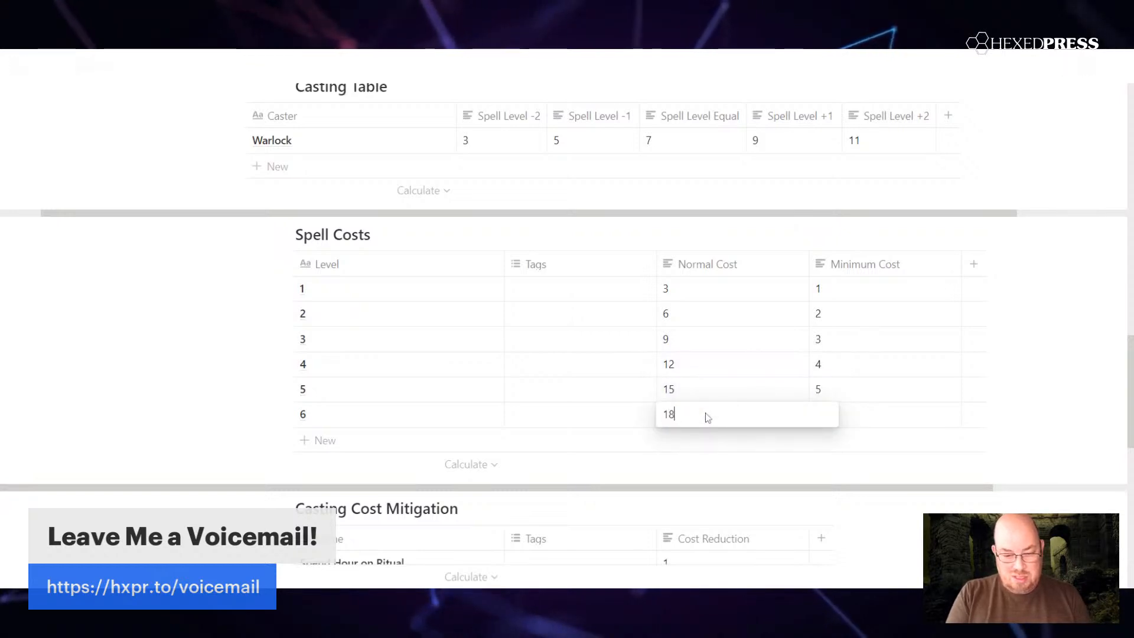
{"action": "key", "text": "Escape"}
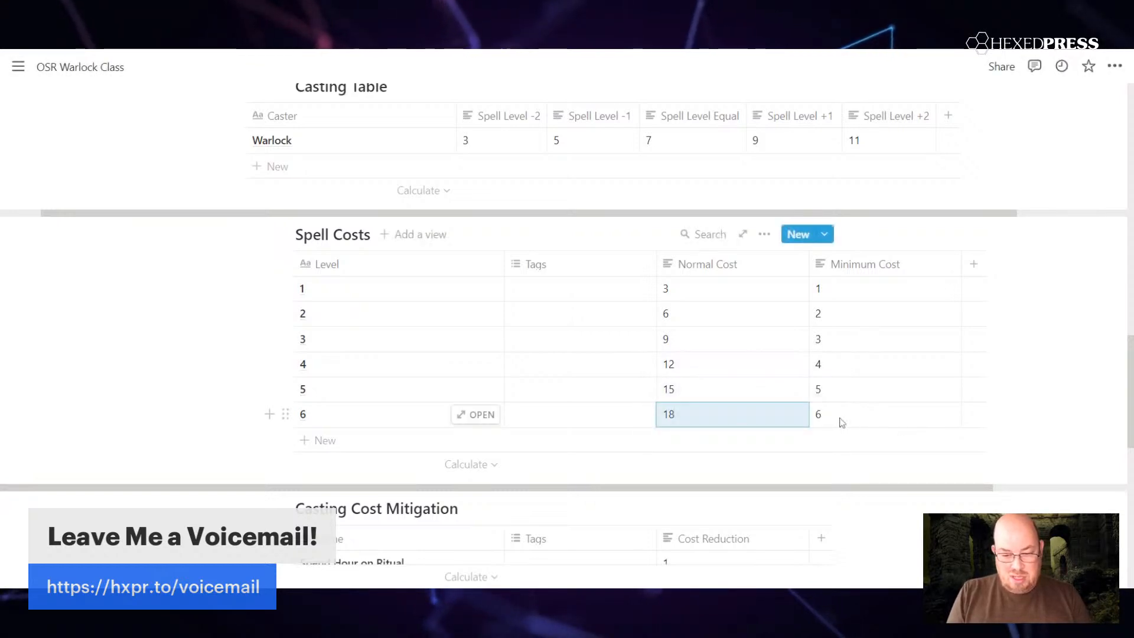
Step: In the Spell Costs table, set the Minimum Cost to 3 for level 2 and 5 for level 3
{"action": "left_click", "coordinate": [826, 291]}
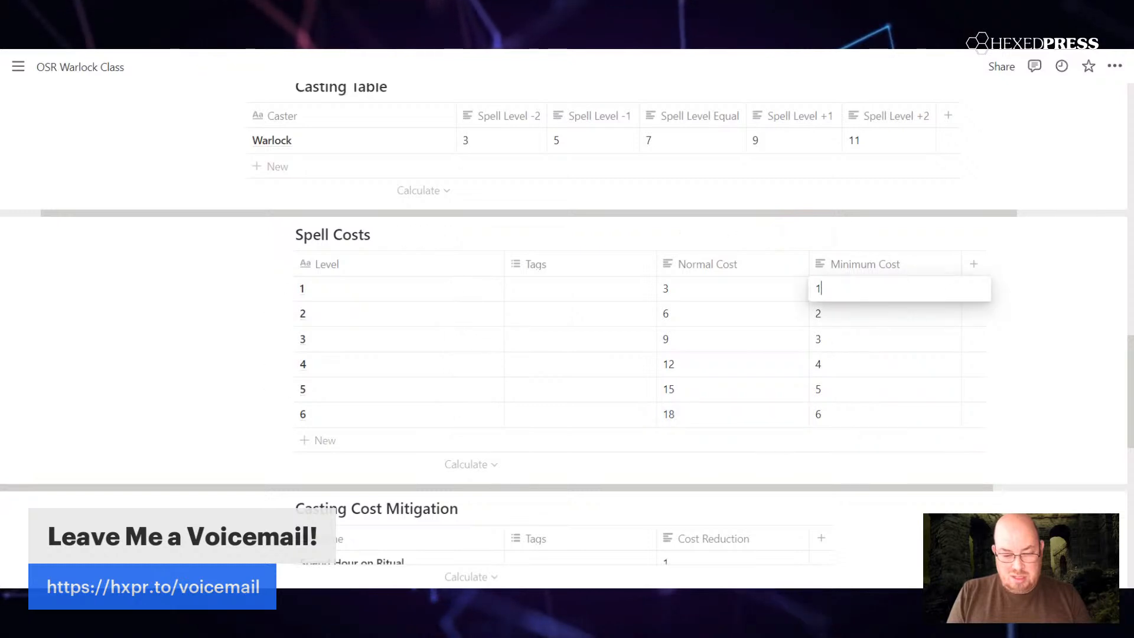
{"action": "key", "text": "Escape"}
{"action": "left_click", "coordinate": [840, 319]}
{"action": "key", "text": "BackSpace"}
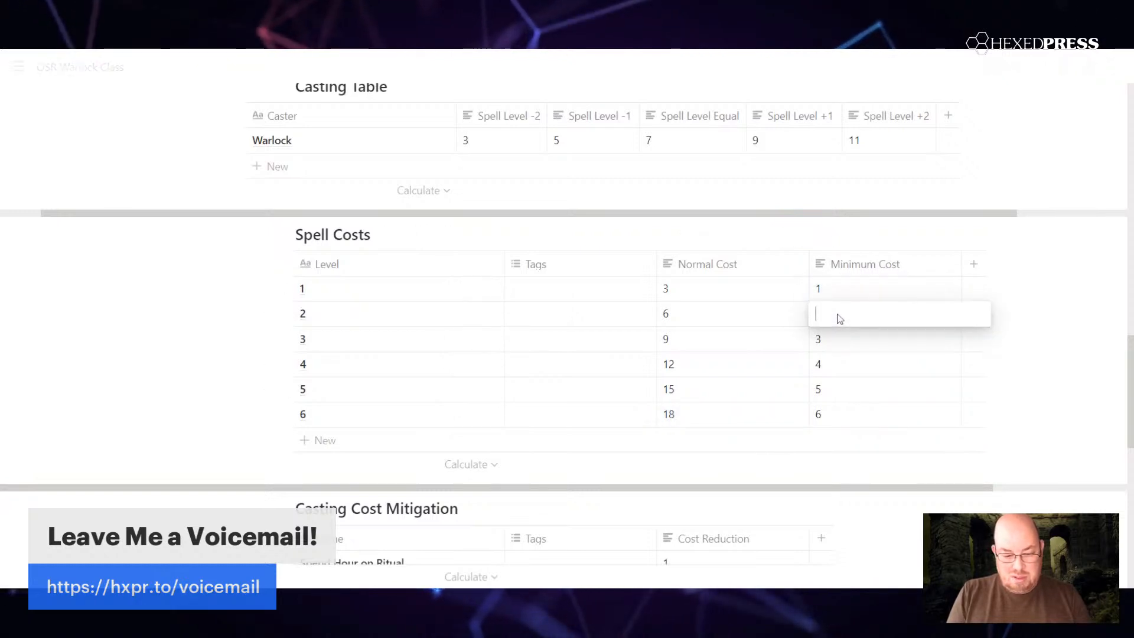
{"action": "key", "text": "Escape"}
{"action": "left_click", "coordinate": [835, 346]}
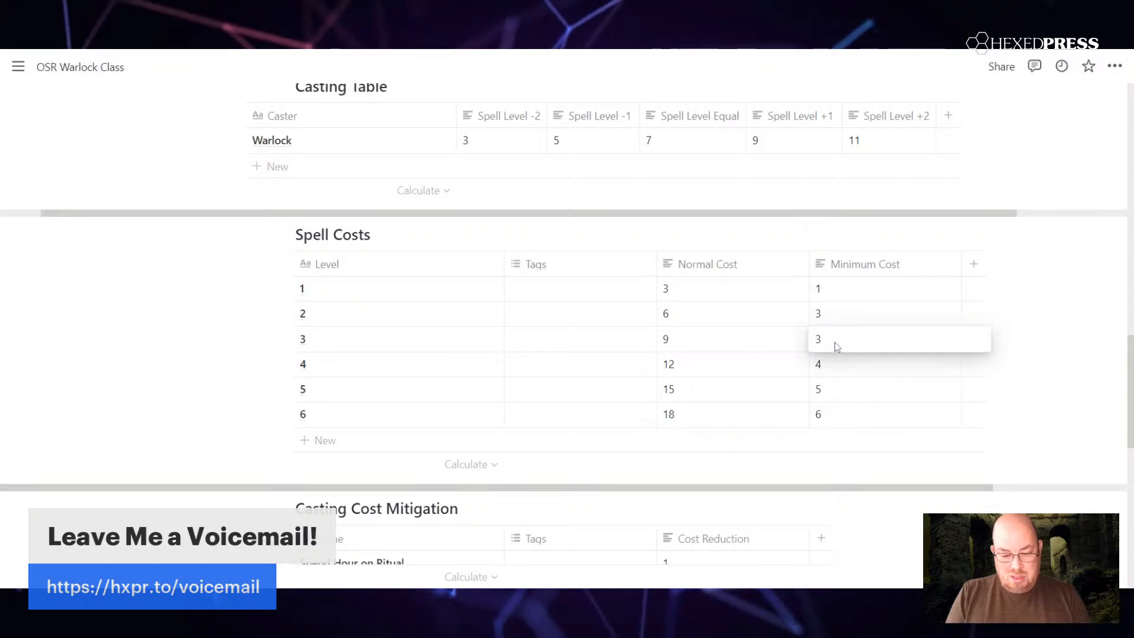
{"action": "key", "text": "BackSpace"}
{"action": "type", "text": "5"}
{"action": "key", "text": "Escape"}
Step: Set the Minimum Cost in the Spell Costs table to 7 for level 4, 9 for level 5 and 11 for level 6
{"action": "left_click", "coordinate": [834, 368]}
{"action": "key", "text": "BackSpace"}
{"action": "type", "text": "7"}
{"action": "key", "text": "Escape"}
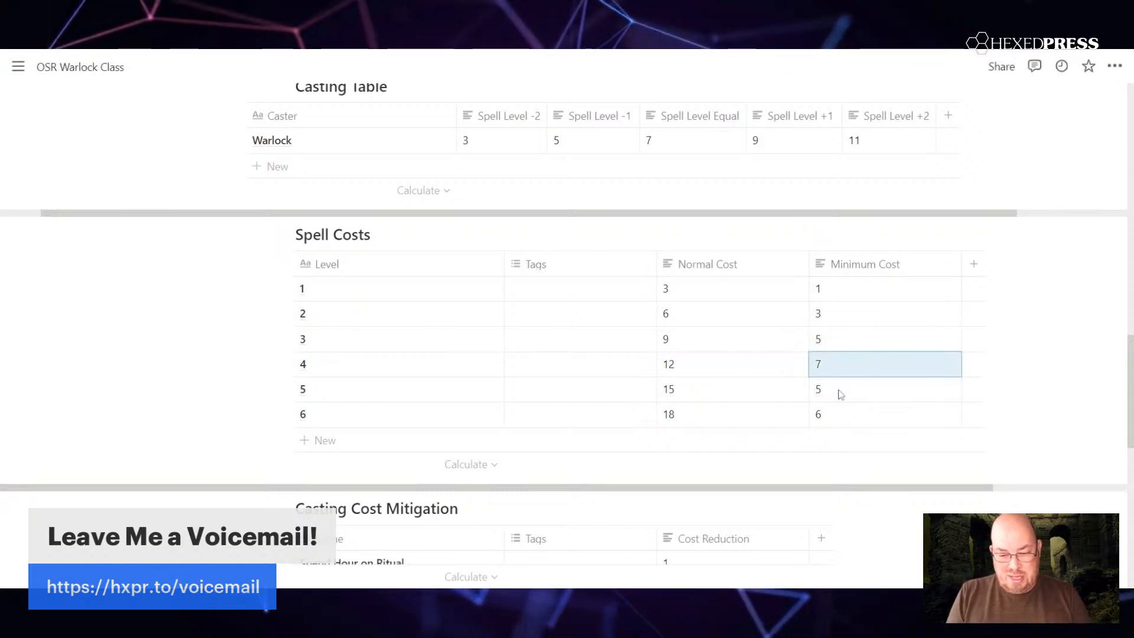
{"action": "left_click", "coordinate": [840, 391]}
{"action": "key", "text": "BackSpace"}
{"action": "type", "text": "9"}
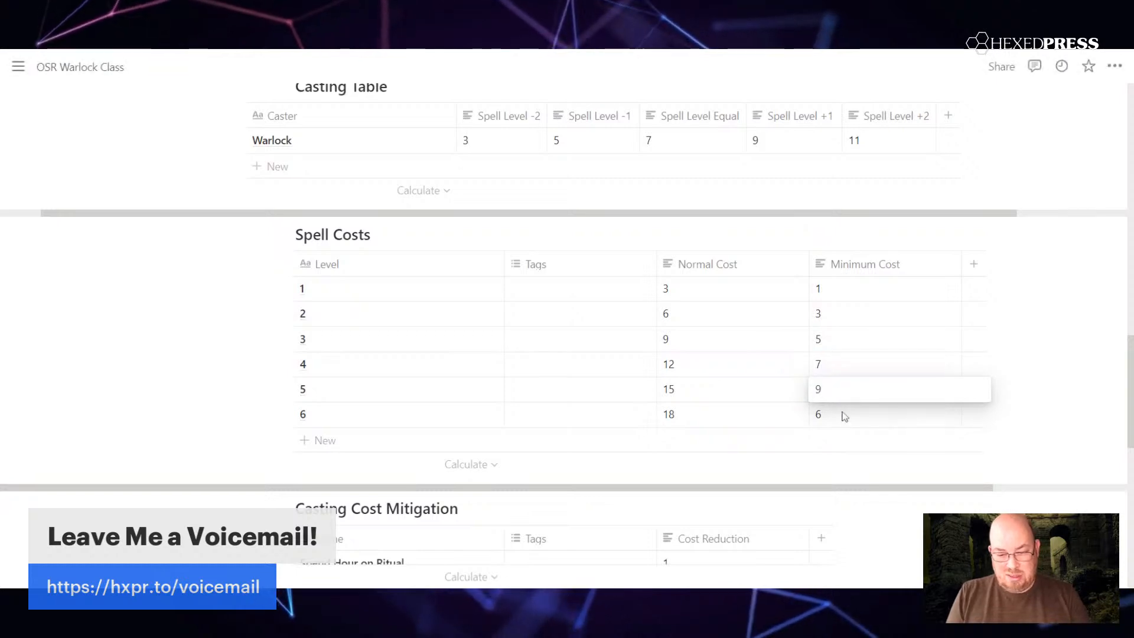
{"action": "key", "text": "Escape"}
{"action": "left_click", "coordinate": [845, 417]}
{"action": "key", "text": "BackSpace"}
{"action": "type", "text": "11"}
{"action": "key", "text": "Escape"}
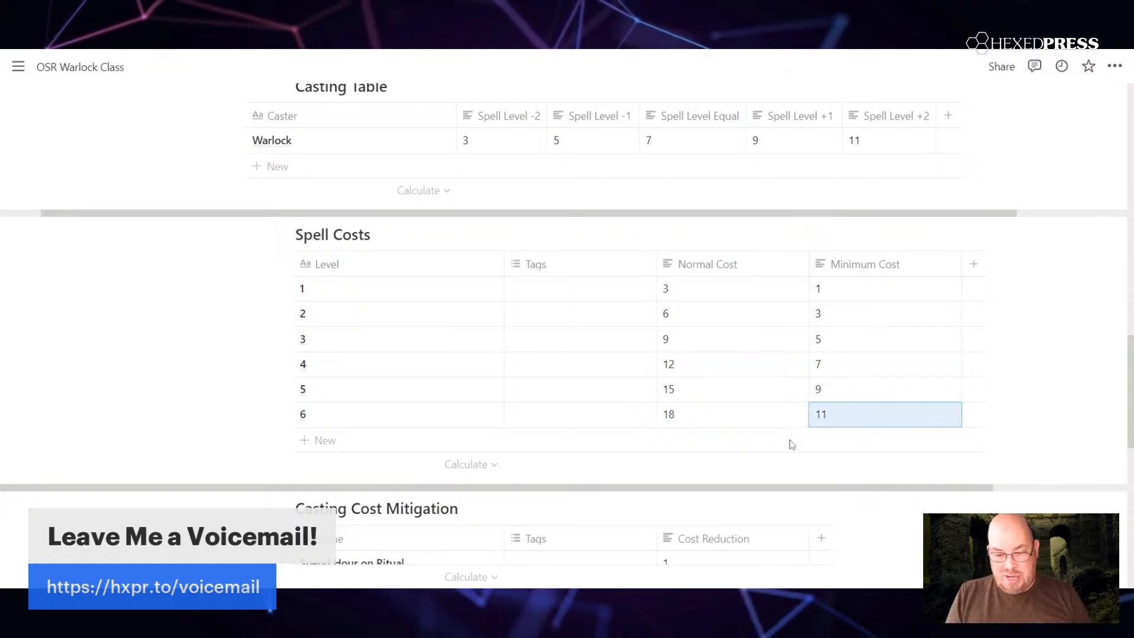
Step: Examine the Casting Cost Mitigation and Recovery Ritual tables against the Spell Costs and Casting Table values
{"action": "scroll", "coordinate": [556, 270], "scroll_direction": "down", "scroll_amount": 1}
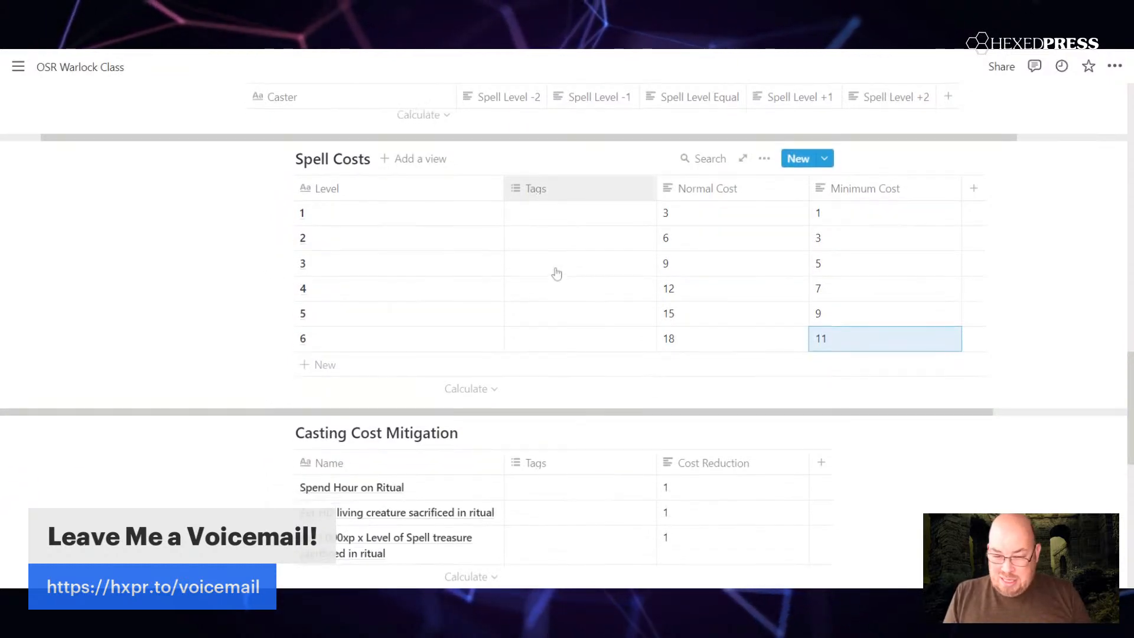
{"action": "scroll", "coordinate": [556, 273], "scroll_direction": "down", "scroll_amount": 1}
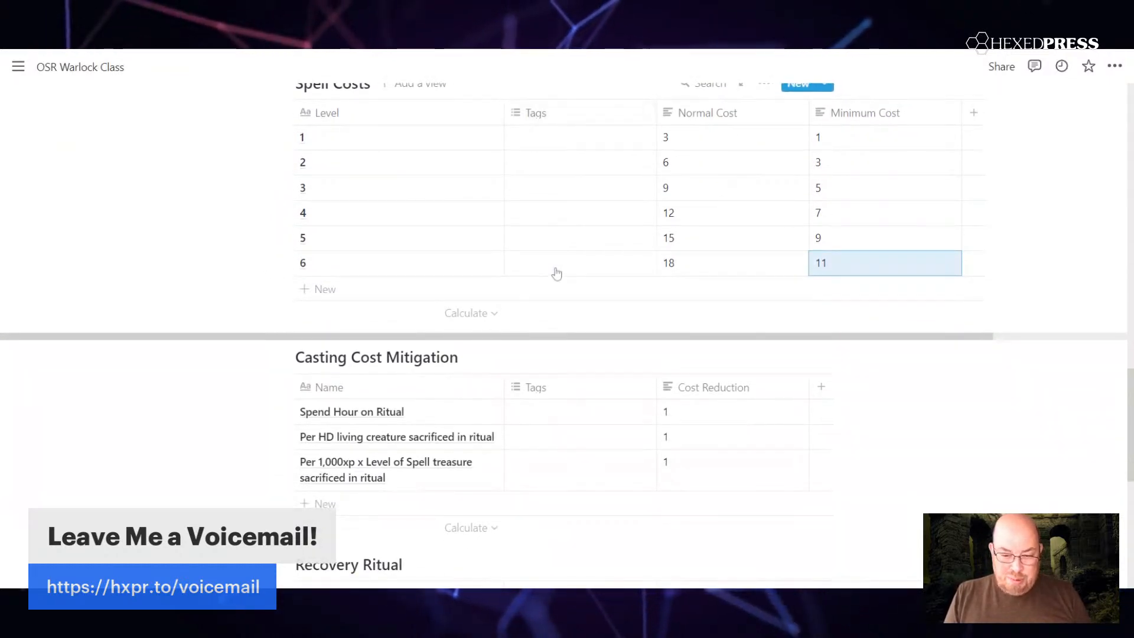
{"action": "scroll", "coordinate": [556, 273], "scroll_direction": "down", "scroll_amount": 1}
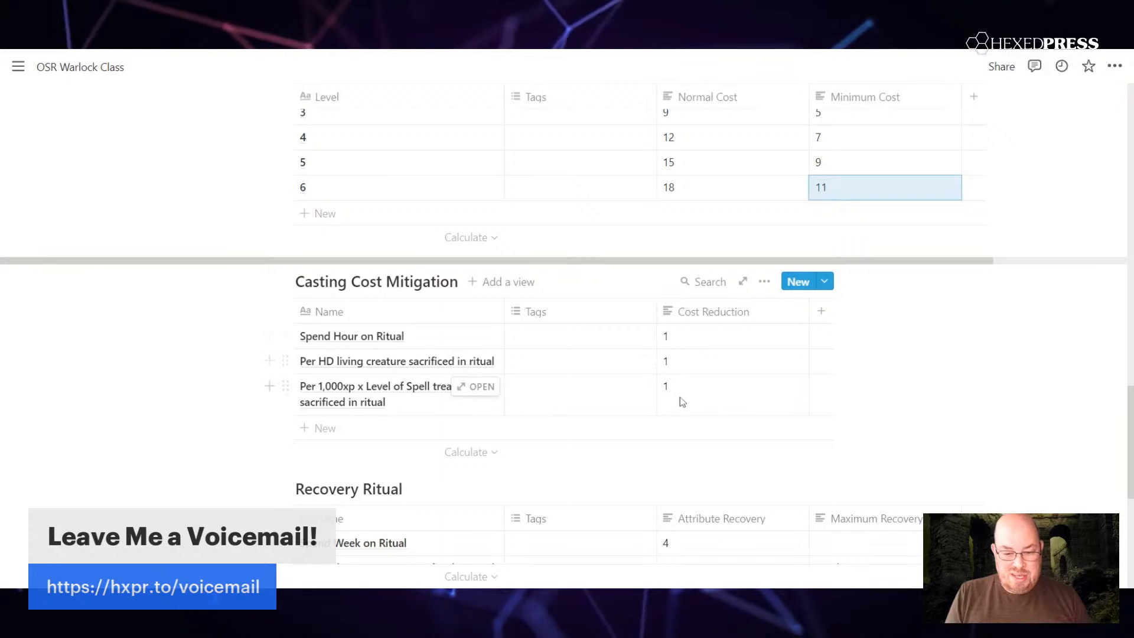
{"action": "left_click", "coordinate": [689, 341]}
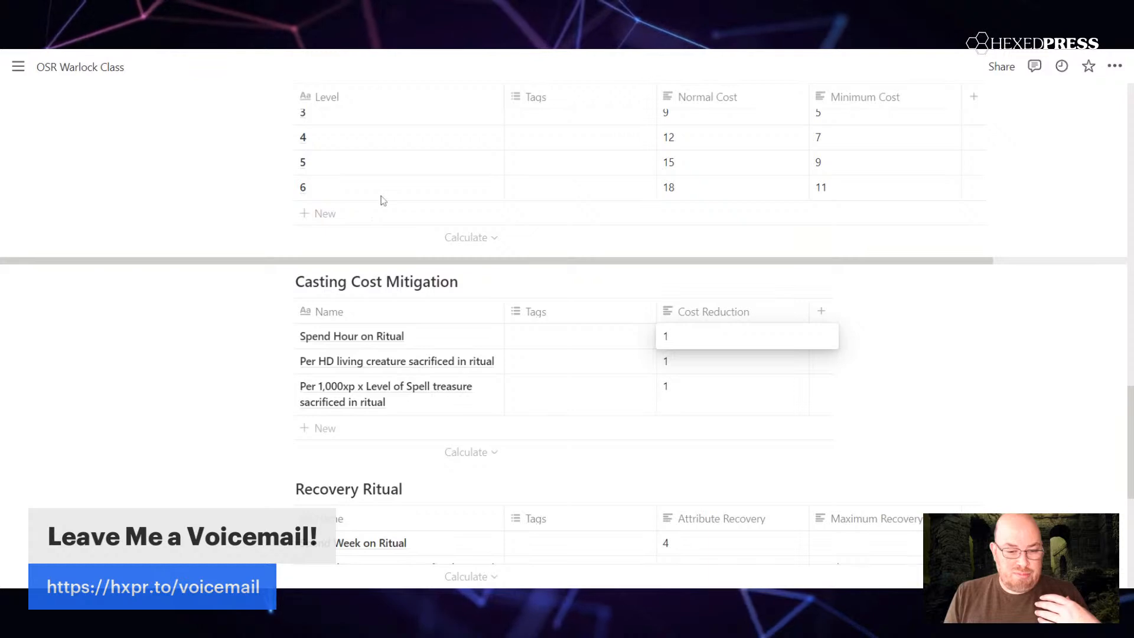
{"action": "key", "text": "Escape"}
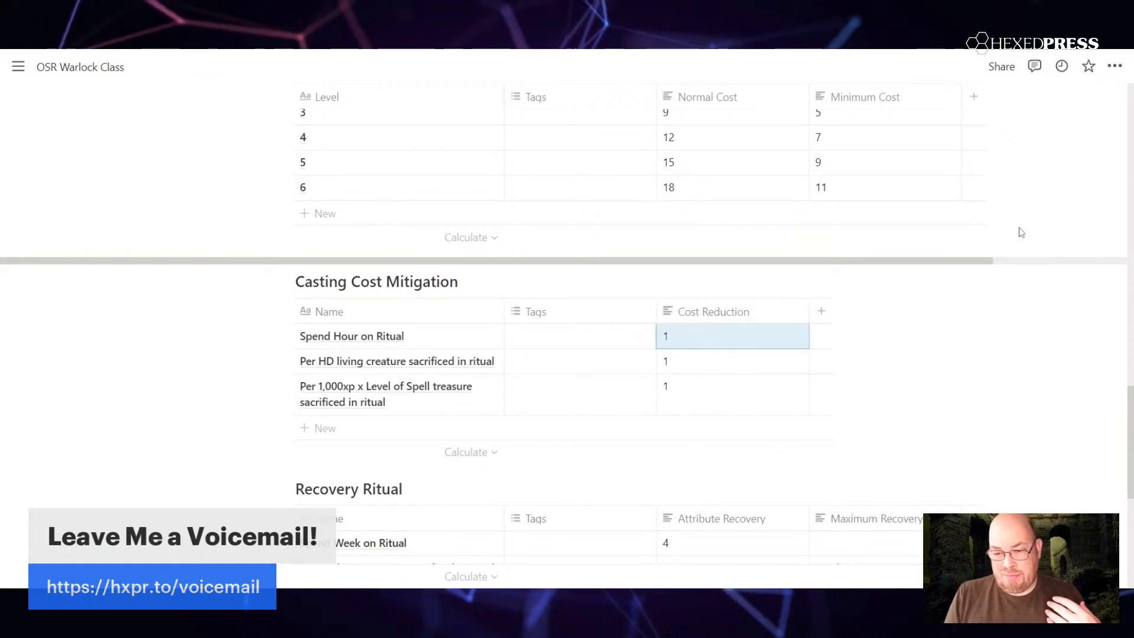
{"action": "scroll", "coordinate": [1016, 234], "scroll_direction": "up", "scroll_amount": 3}
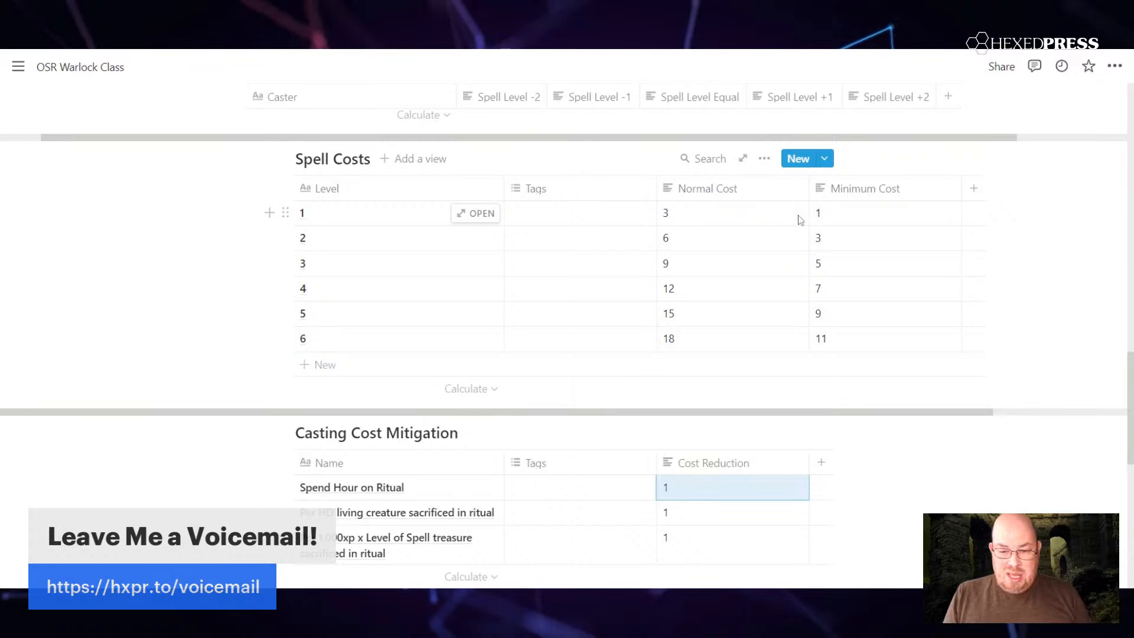
{"action": "scroll", "coordinate": [567, 319], "scroll_direction": "down", "scroll_amount": 3}
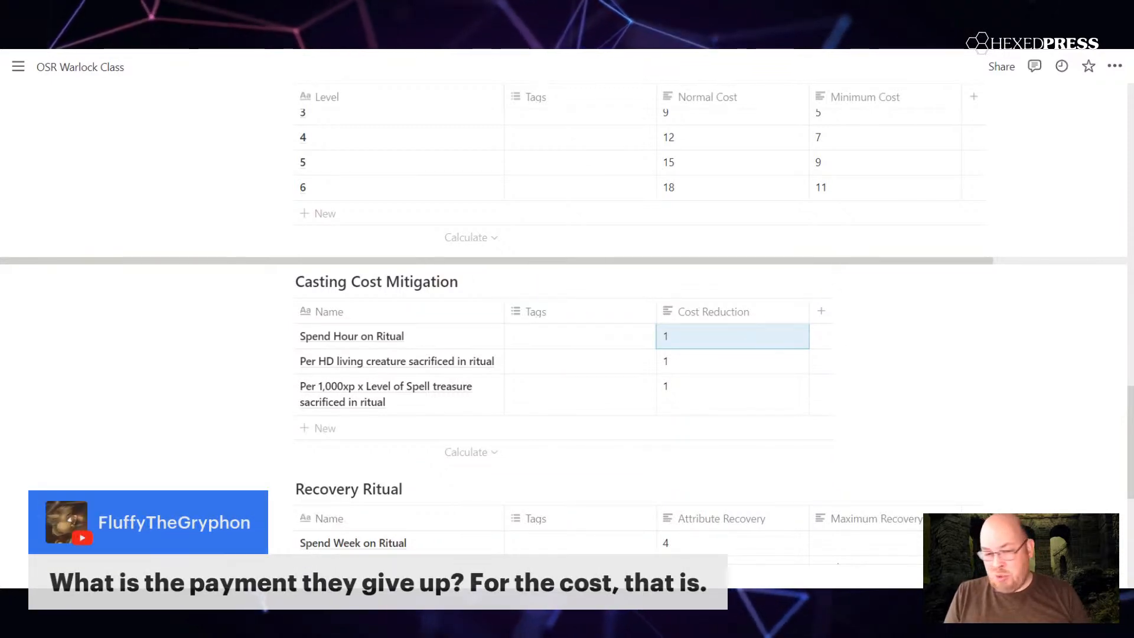
{"action": "scroll", "coordinate": [567, 354], "scroll_direction": "up", "scroll_amount": 3}
{"action": "scroll", "coordinate": [567, 355], "scroll_direction": "up", "scroll_amount": 4}
{"action": "scroll", "coordinate": [567, 319], "scroll_direction": "down", "scroll_amount": 5}
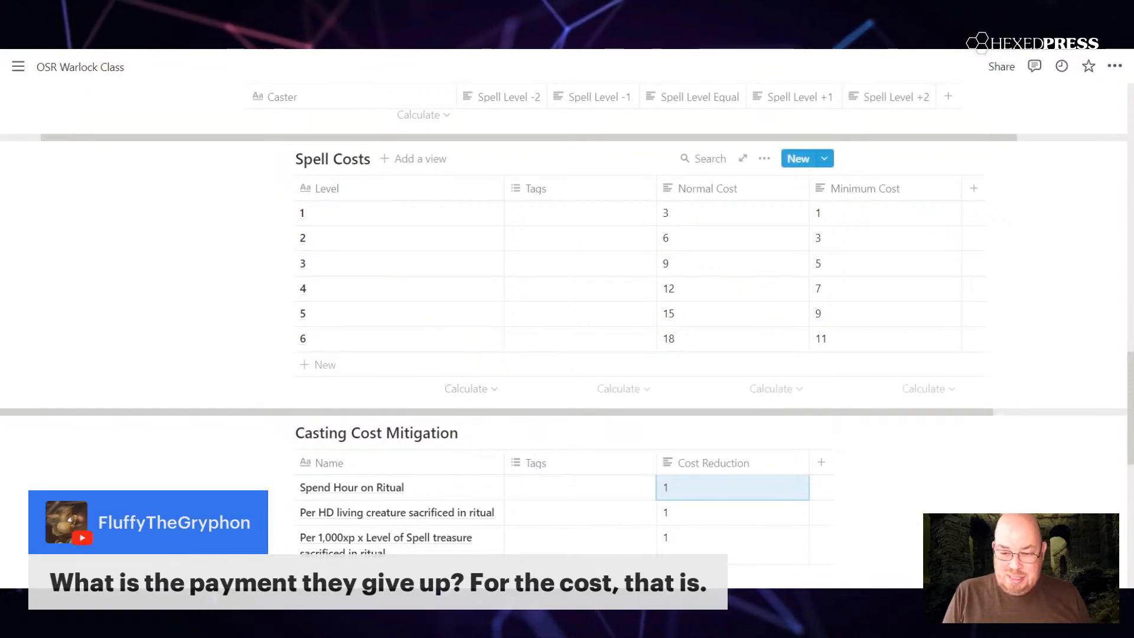
{"action": "scroll", "coordinate": [590, 266], "scroll_direction": "down", "scroll_amount": 1}
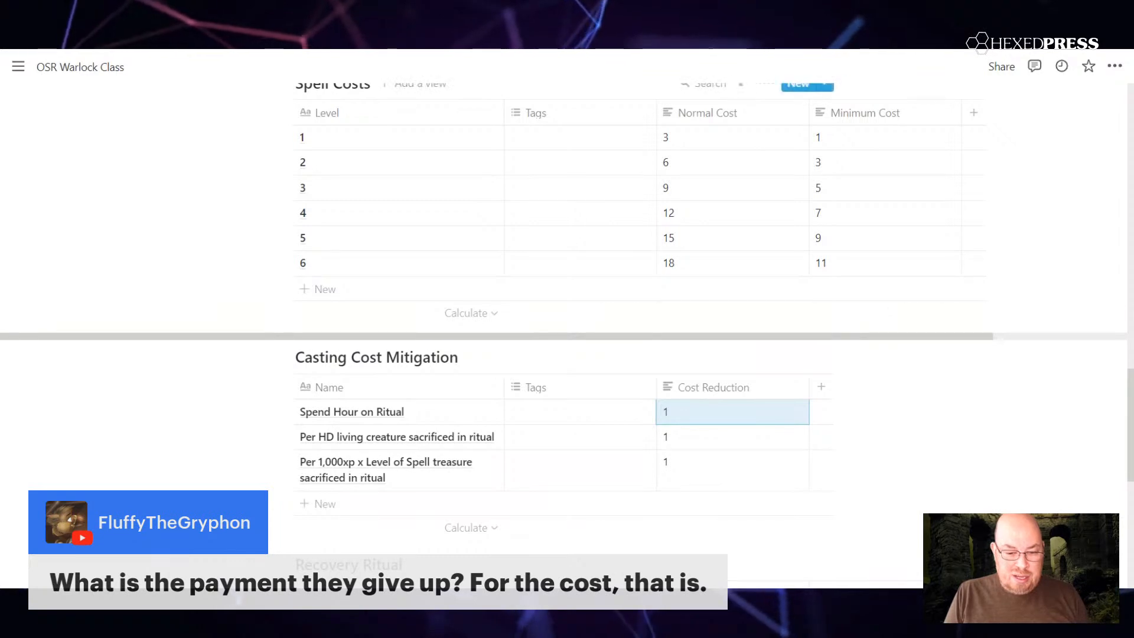
{"action": "scroll", "coordinate": [567, 295], "scroll_direction": "down", "scroll_amount": 4}
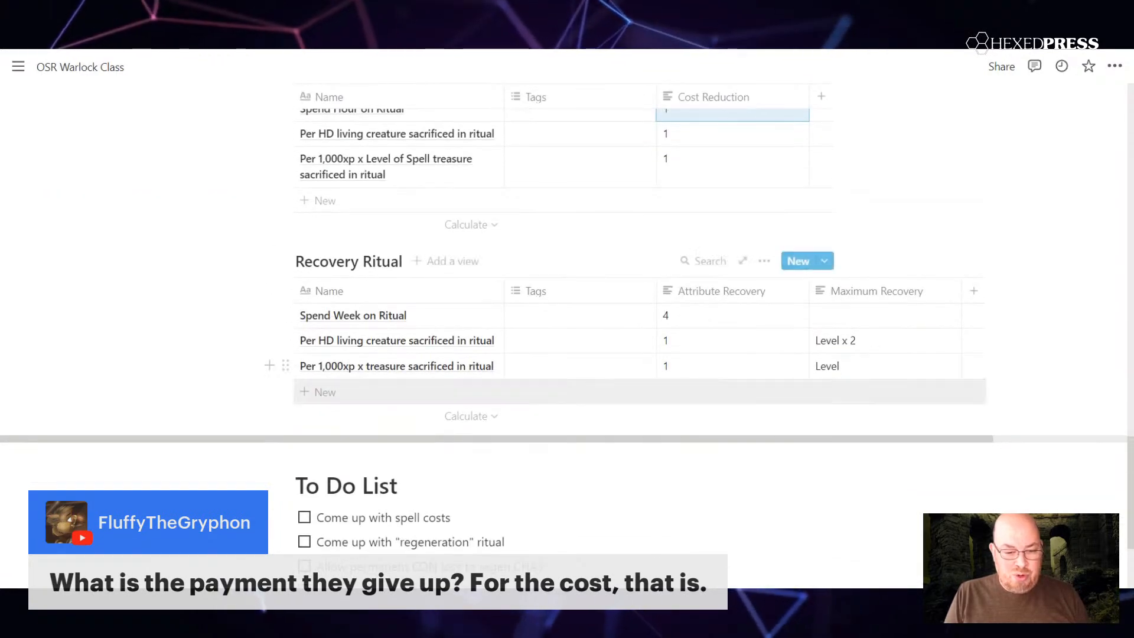
{"action": "scroll", "coordinate": [603, 391], "scroll_direction": "up", "scroll_amount": 1}
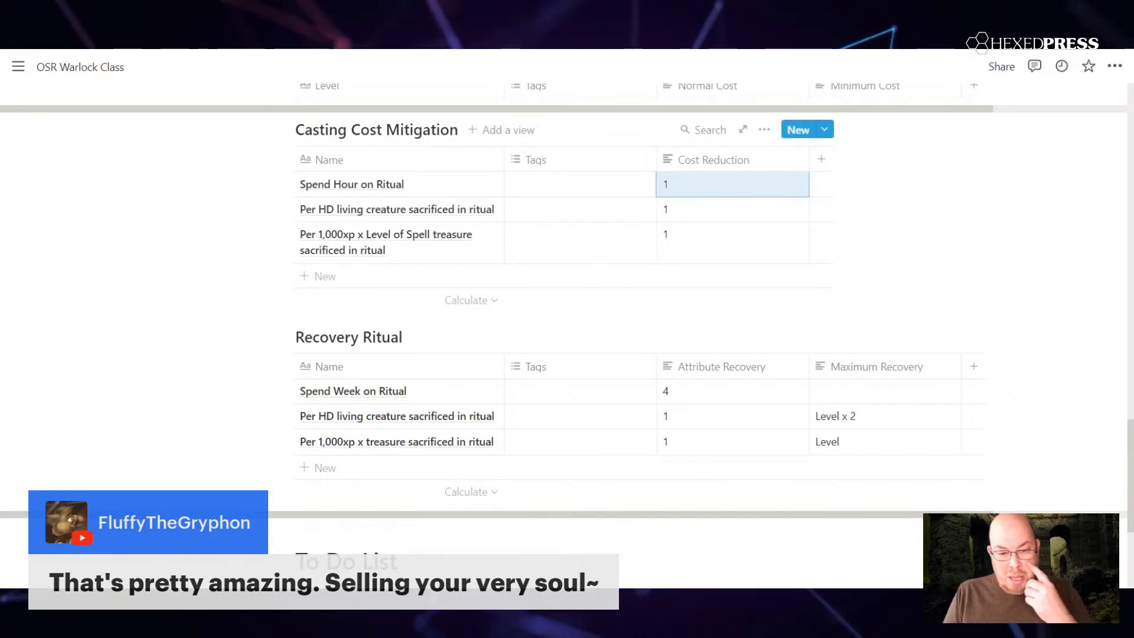
{"action": "scroll", "coordinate": [567, 319], "scroll_direction": "up", "scroll_amount": 2}
{"action": "scroll", "coordinate": [567, 319], "scroll_direction": "up", "scroll_amount": 8}
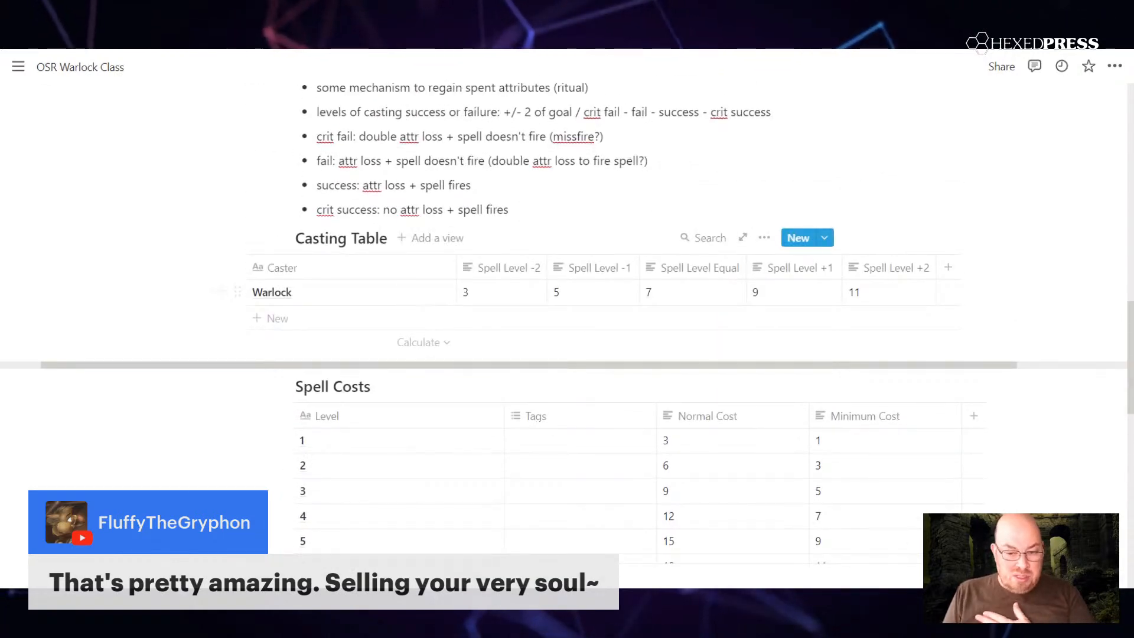
{"action": "scroll", "coordinate": [567, 319], "scroll_direction": "down", "scroll_amount": 5}
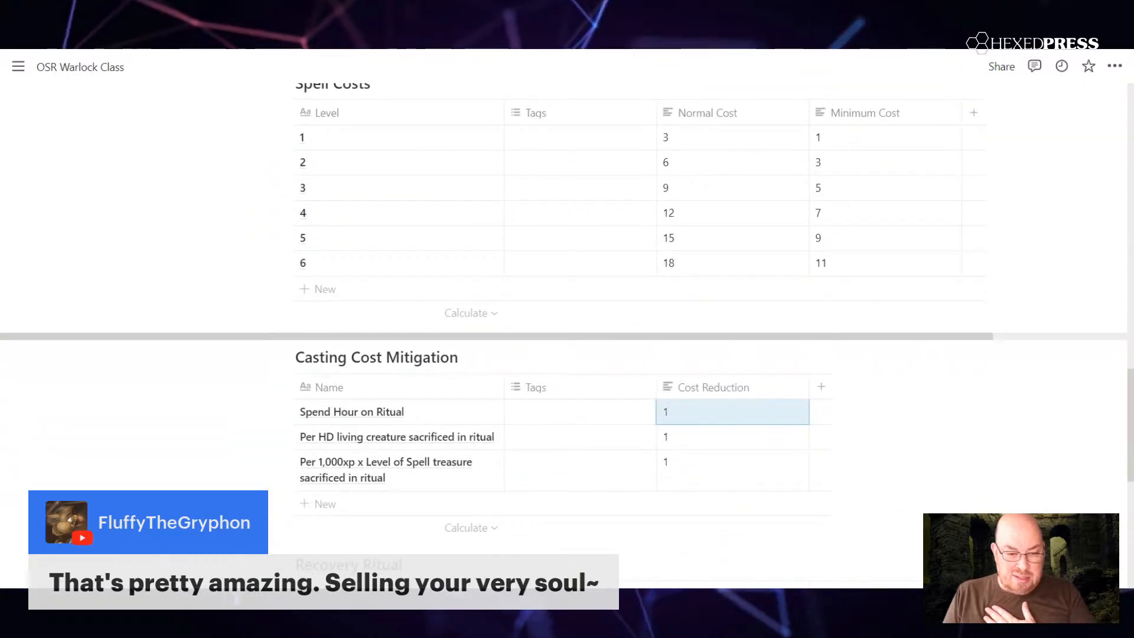
{"action": "scroll", "coordinate": [567, 319], "scroll_direction": "down", "scroll_amount": 3}
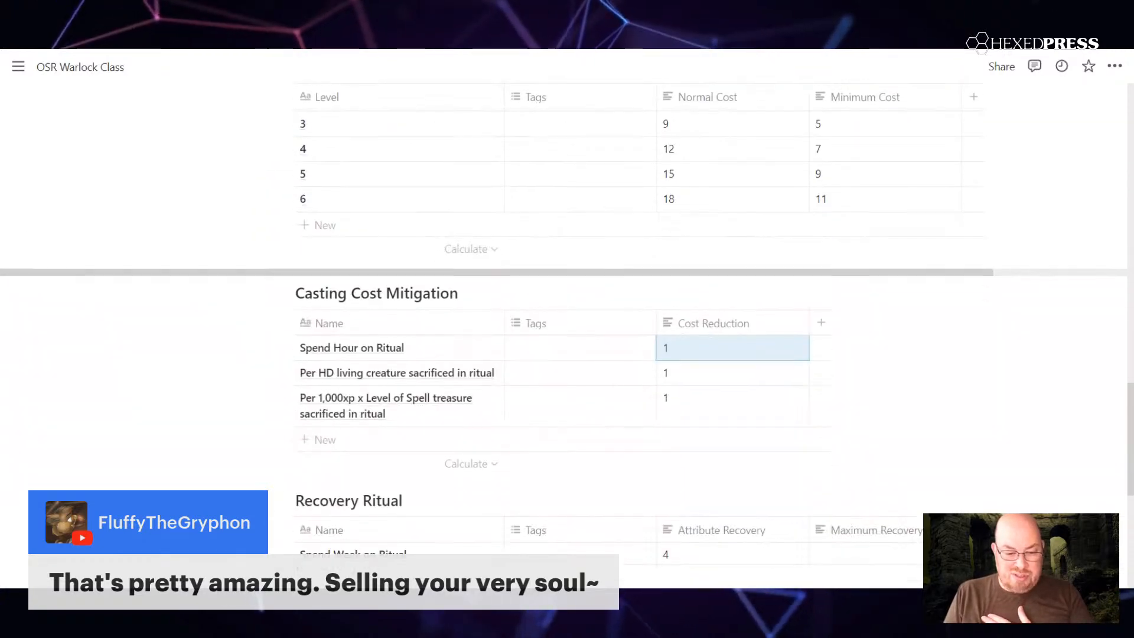
Step: Mark "Come up with spell costs" and "Come up with 'regeneration' ritual" as done in the To Do List
{"action": "scroll", "coordinate": [568, 319], "scroll_direction": "down", "scroll_amount": 4}
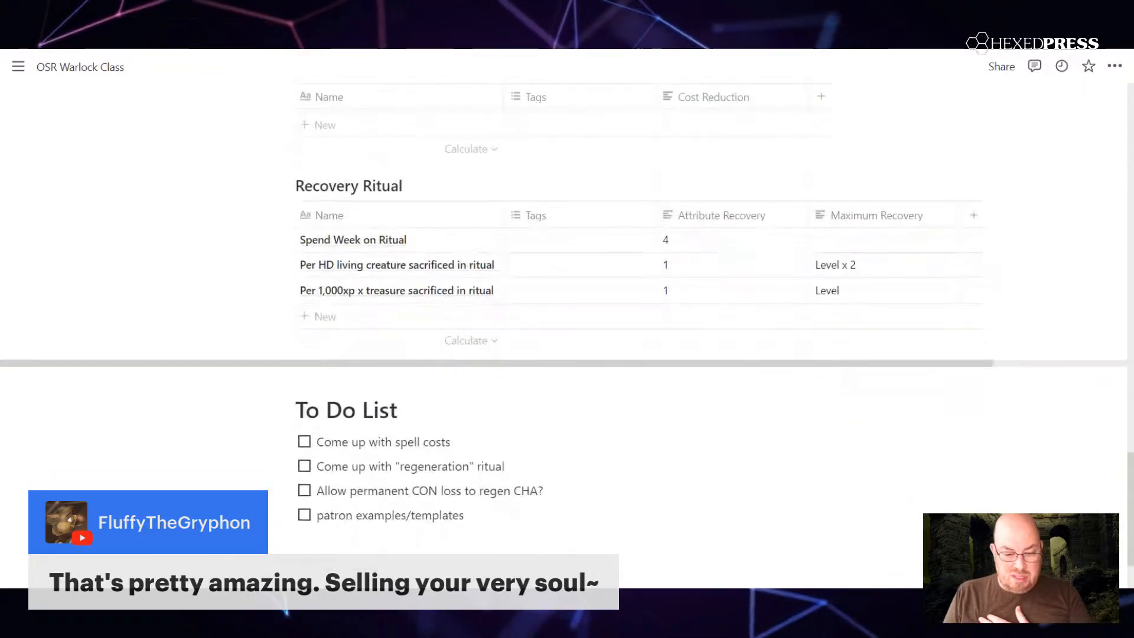
{"action": "left_click", "coordinate": [304, 442]}
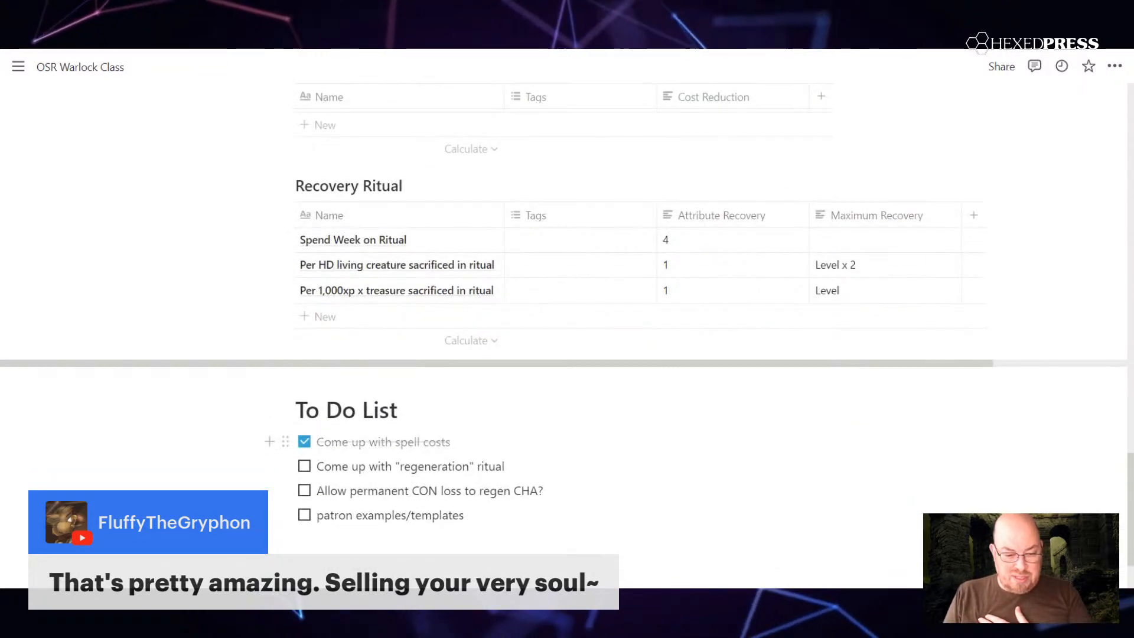
{"action": "left_click", "coordinate": [305, 466]}
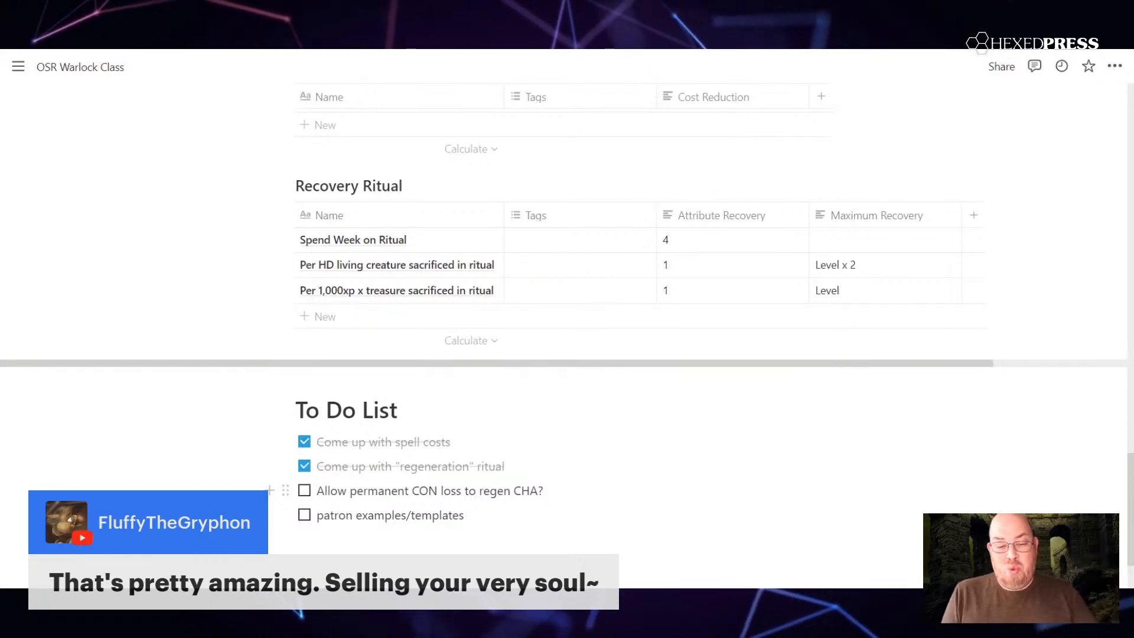
Step: Review the Spell Costs and Casting Cost Mitigation tables against the Recovery Ritual table and the remaining to-do items
{"action": "scroll", "coordinate": [567, 296], "scroll_direction": "up", "scroll_amount": 1}
{"action": "scroll", "coordinate": [559, 500], "scroll_direction": "up", "scroll_amount": 7}
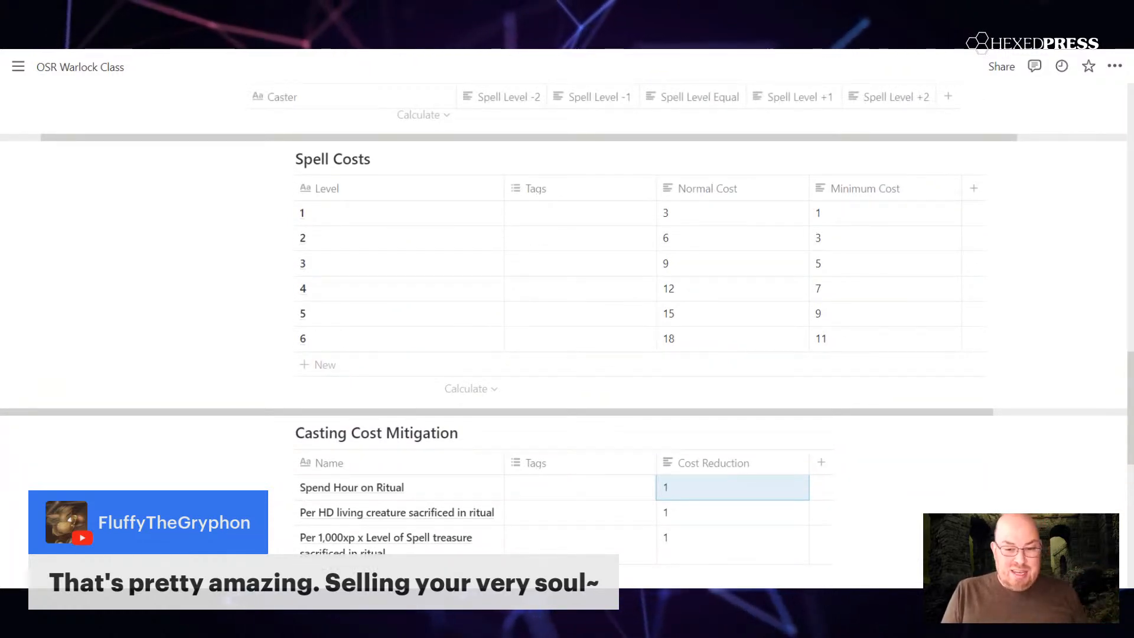
{"action": "scroll", "coordinate": [560, 496], "scroll_direction": "up", "scroll_amount": 1}
{"action": "scroll", "coordinate": [560, 498], "scroll_direction": "down", "scroll_amount": 6}
{"action": "scroll", "coordinate": [560, 498], "scroll_direction": "down", "scroll_amount": 5}
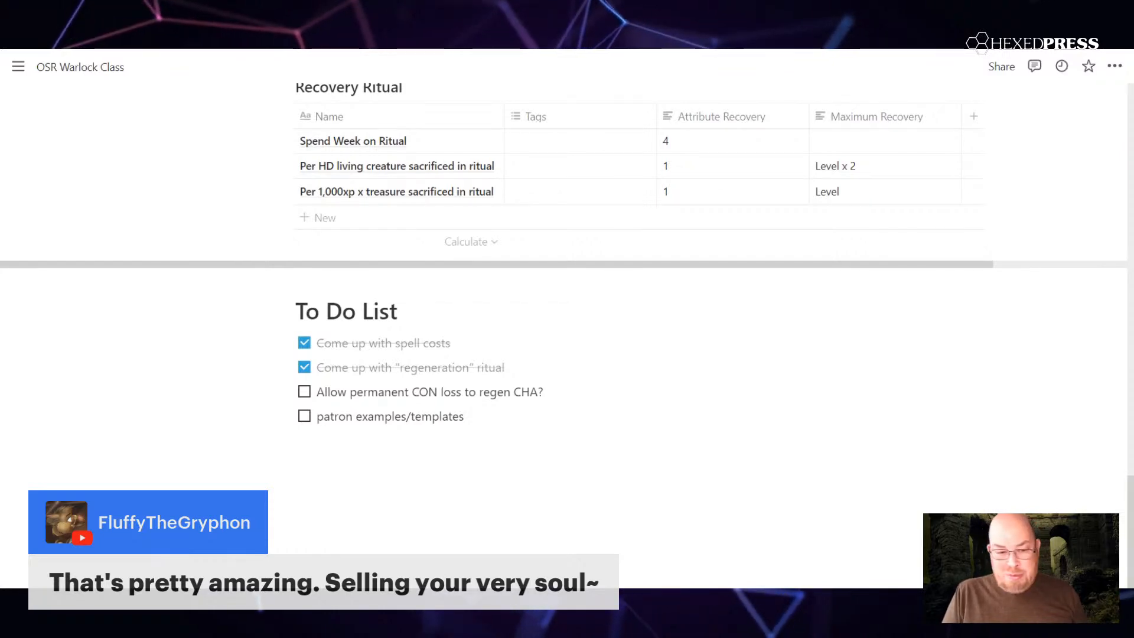
{"action": "scroll", "coordinate": [567, 319], "scroll_direction": "up", "scroll_amount": 3}
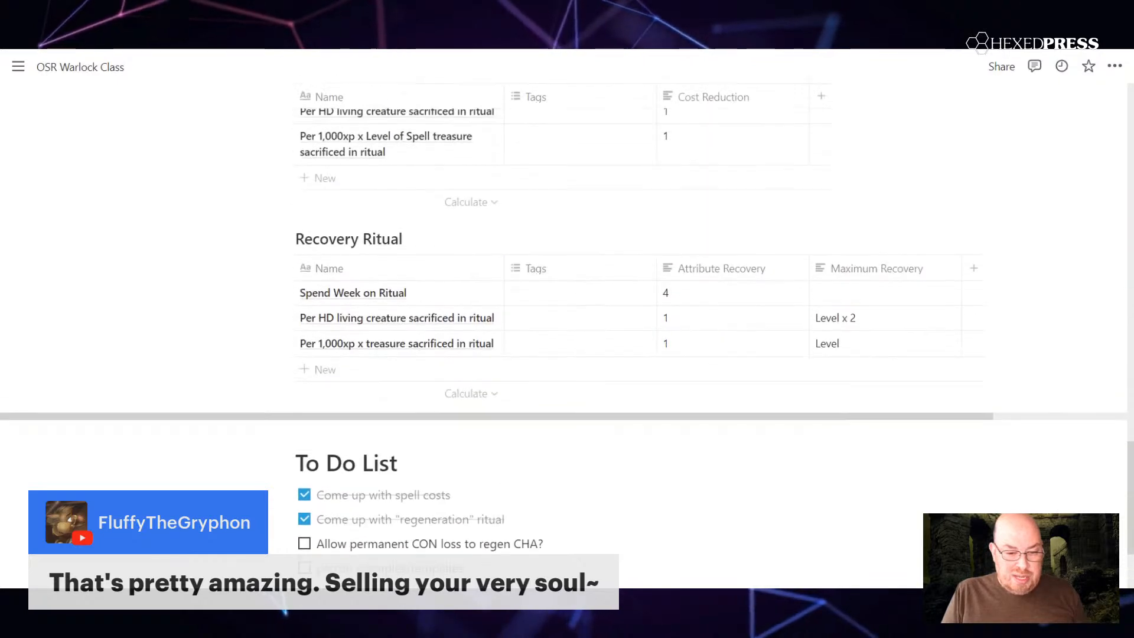
{"action": "scroll", "coordinate": [452, 473], "scroll_direction": "up", "scroll_amount": 2}
{"action": "scroll", "coordinate": [452, 473], "scroll_direction": "down", "scroll_amount": 4}
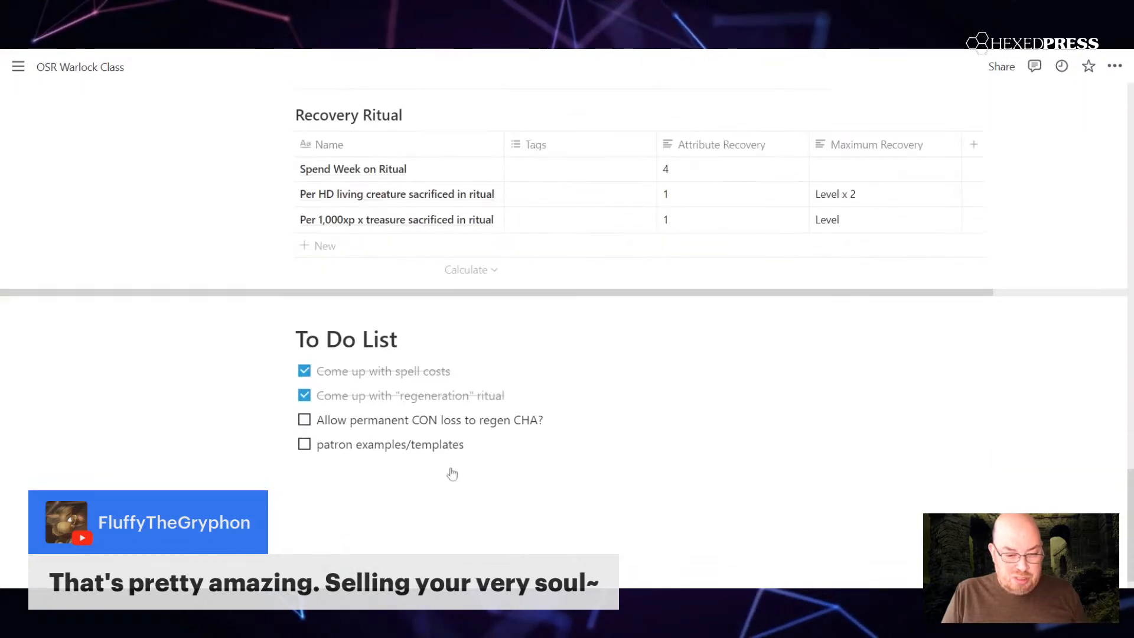
Step: Above the To Do List heading, add the line "A warlock may sacrifice two permanent points of Constitution to regain 1 point of Charisma."
{"action": "scroll", "coordinate": [450, 470], "scroll_direction": "down", "scroll_amount": 1}
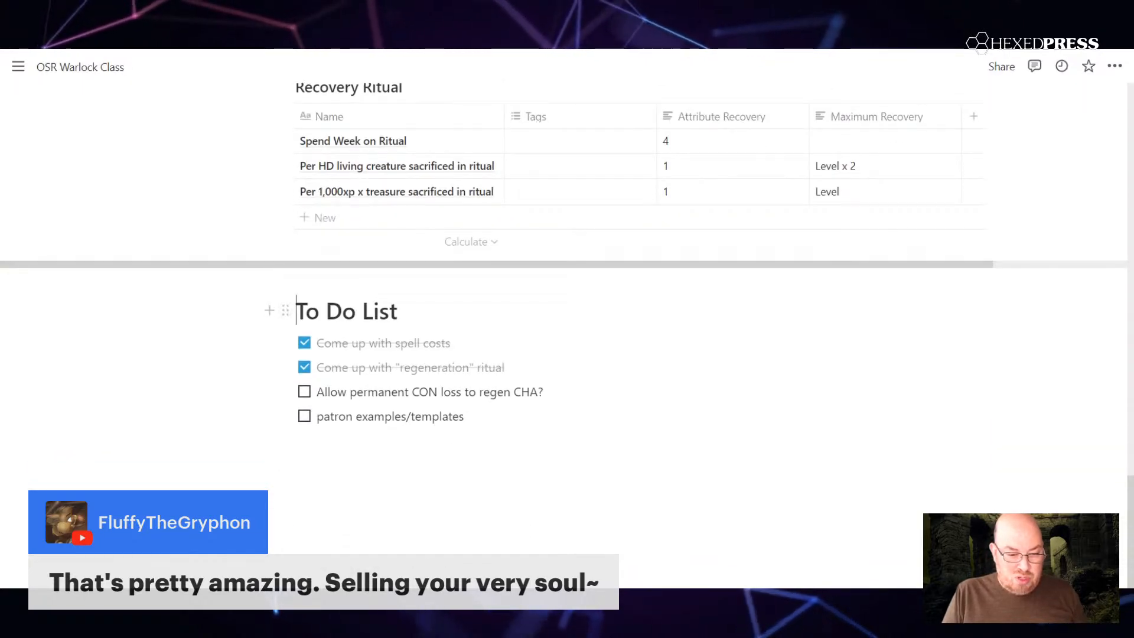
{"action": "key", "text": "Return"}
{"action": "key", "text": "Up"}
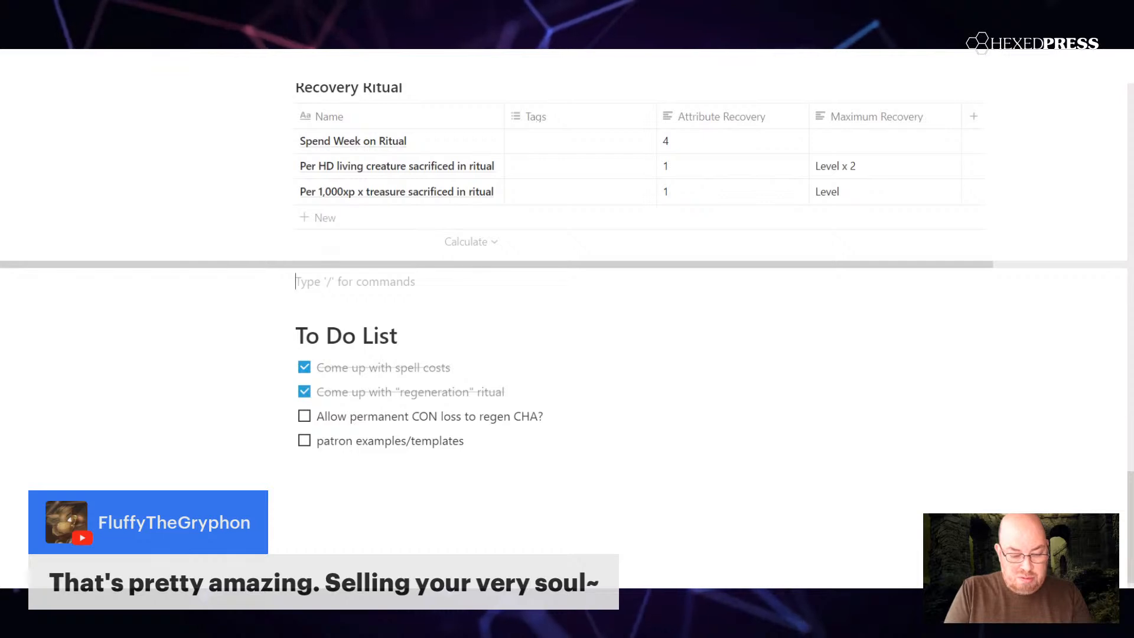
{"action": "type", "text": "A"}
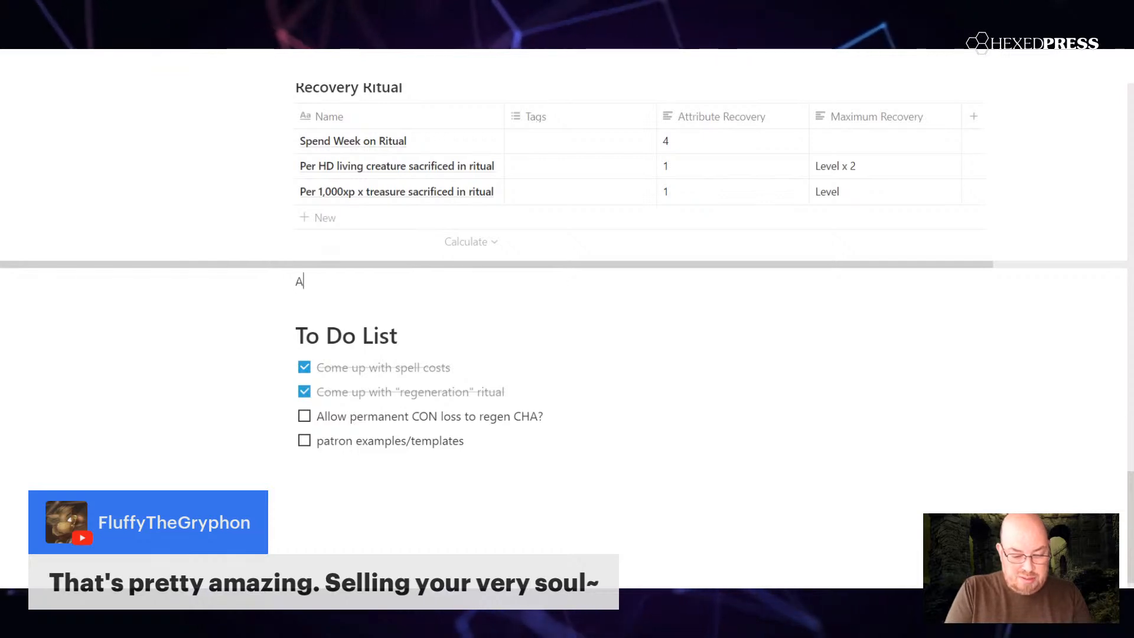
{"action": "type", "text": " warlock may sacrifice two permanent points of Constit"}
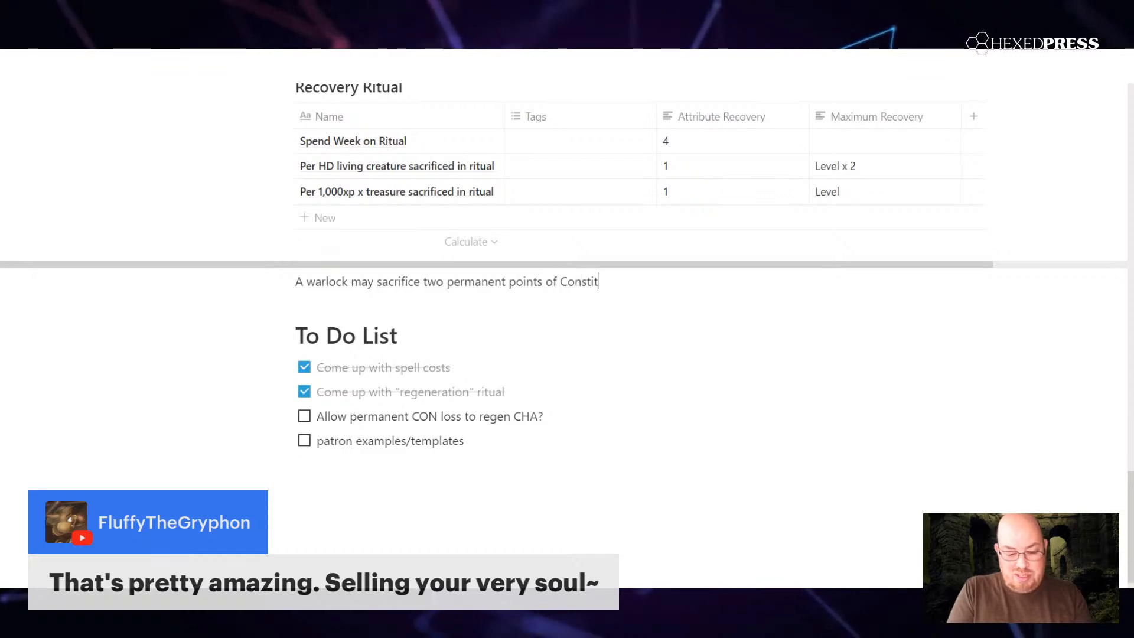
{"action": "type", "text": "egain 1 point of Charisma."}
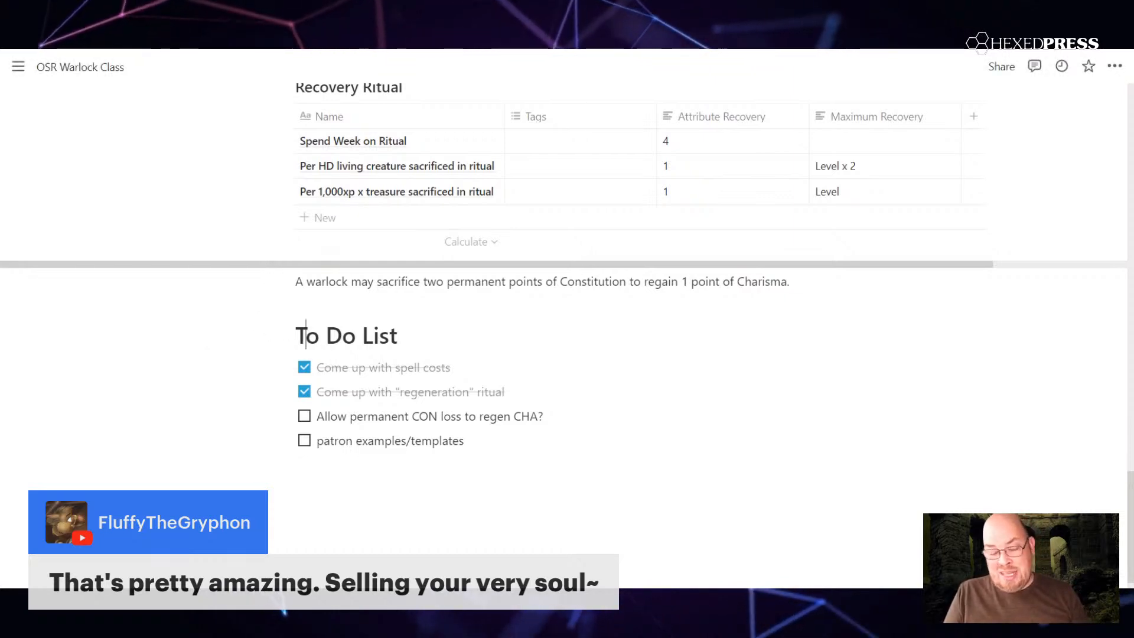
Step: Reword the sacrifice rule so that "one permanent point of Constitution" regains "2 points of Charisma"
{"action": "double_click", "coordinate": [433, 281]}
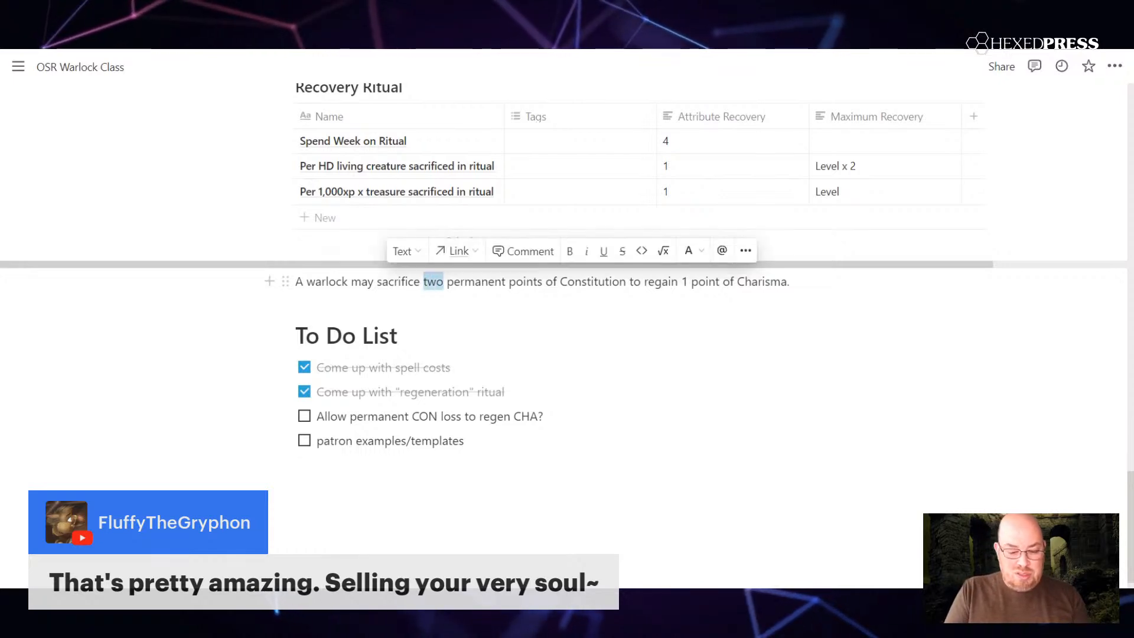
{"action": "type", "text": "one"}
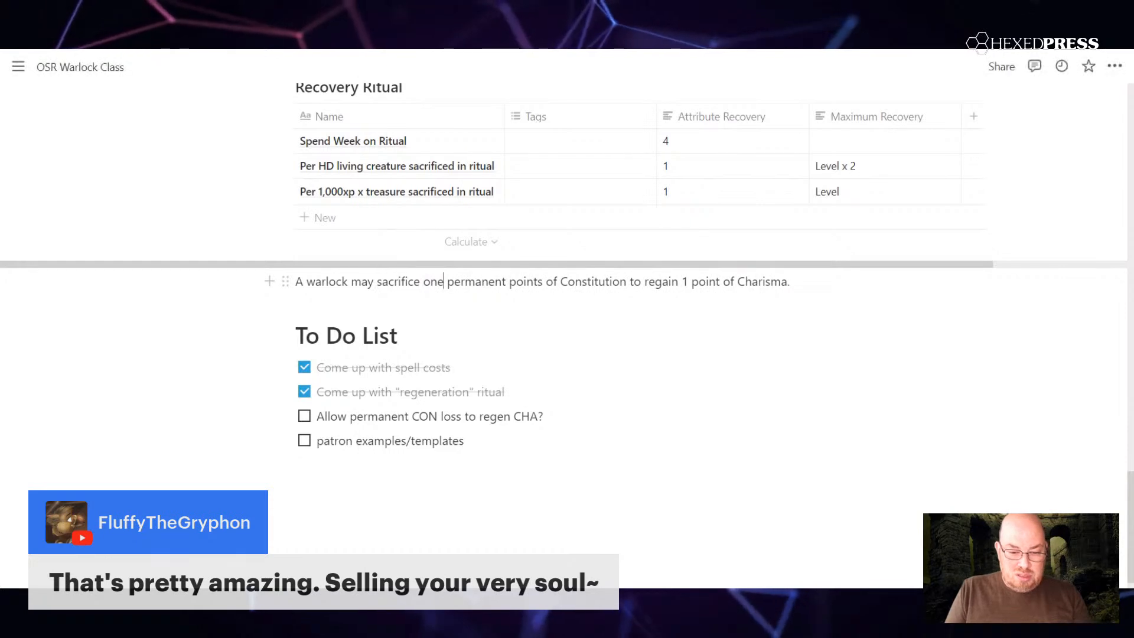
{"action": "left_click", "coordinate": [543, 282]}
{"action": "key", "text": "BackSpace"}
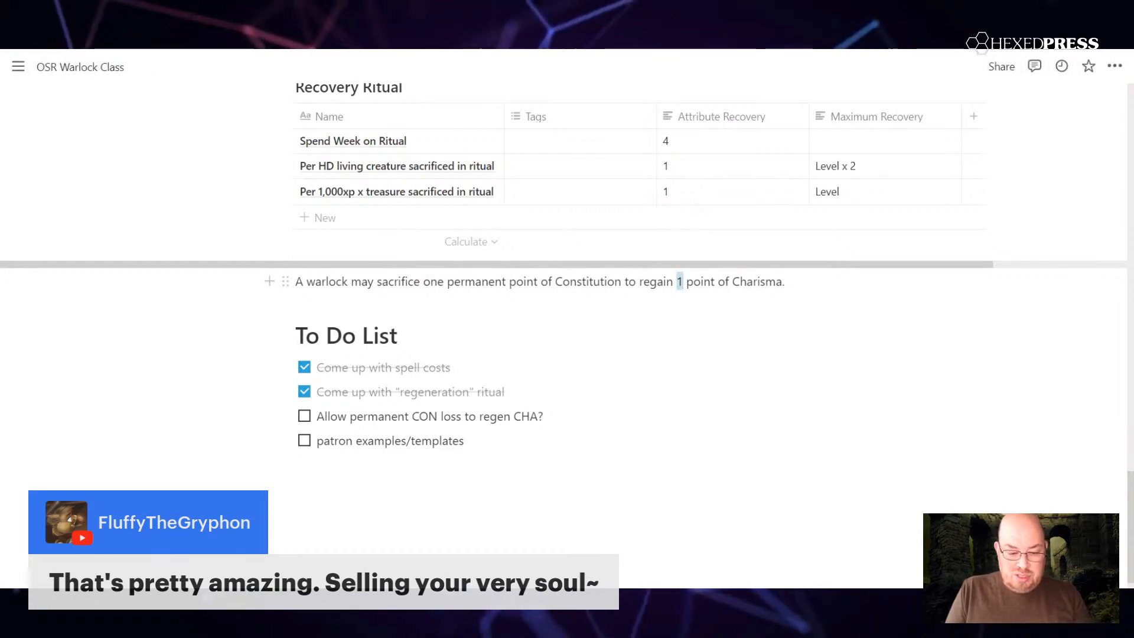
{"action": "type", "text": "2"}
{"action": "type", "text": "s"}
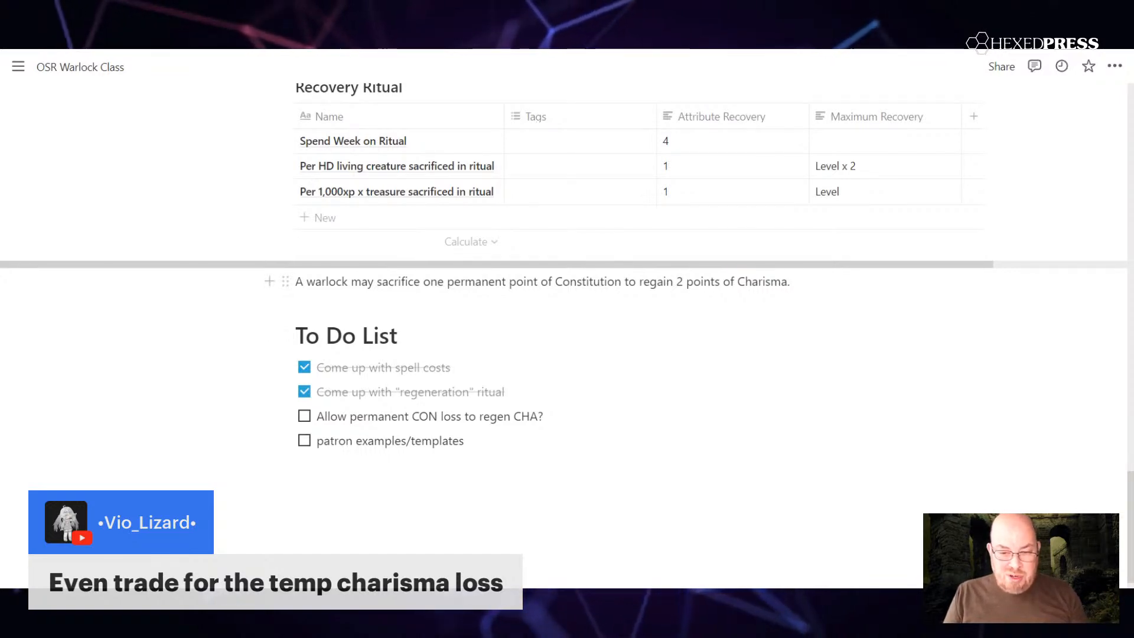
Step: Mark "Allow permanent CON loss to regen CHA?" as done and capitalize "Warlock" in the Constitution sacrifice rule
{"action": "scroll", "coordinate": [567, 296], "scroll_direction": "up", "scroll_amount": 12}
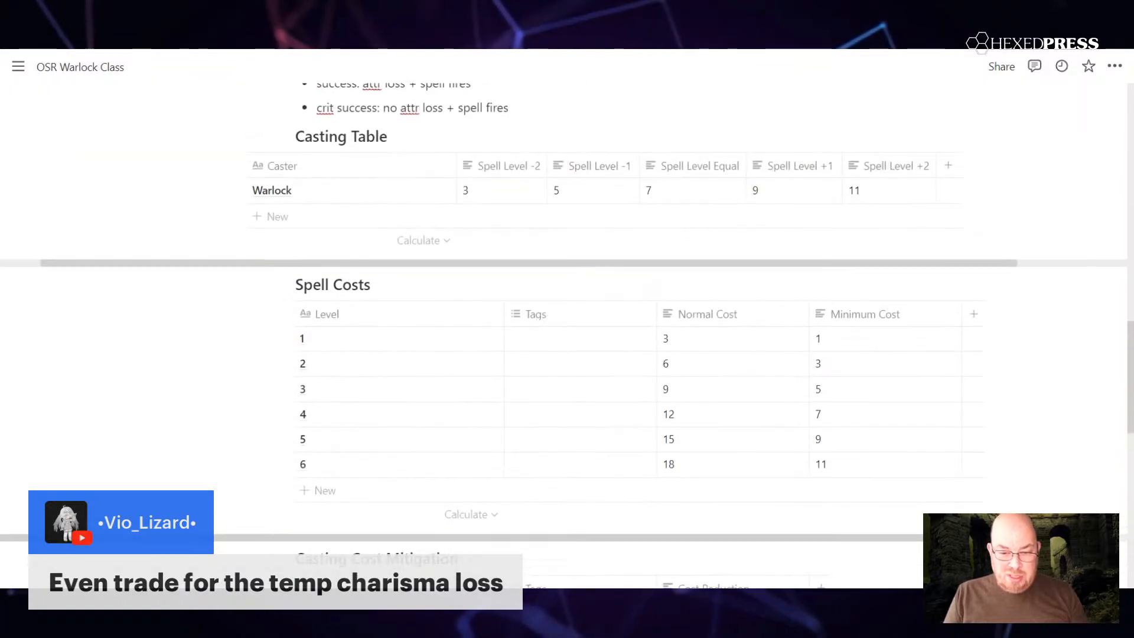
{"action": "scroll", "coordinate": [414, 296], "scroll_direction": "down", "scroll_amount": 1}
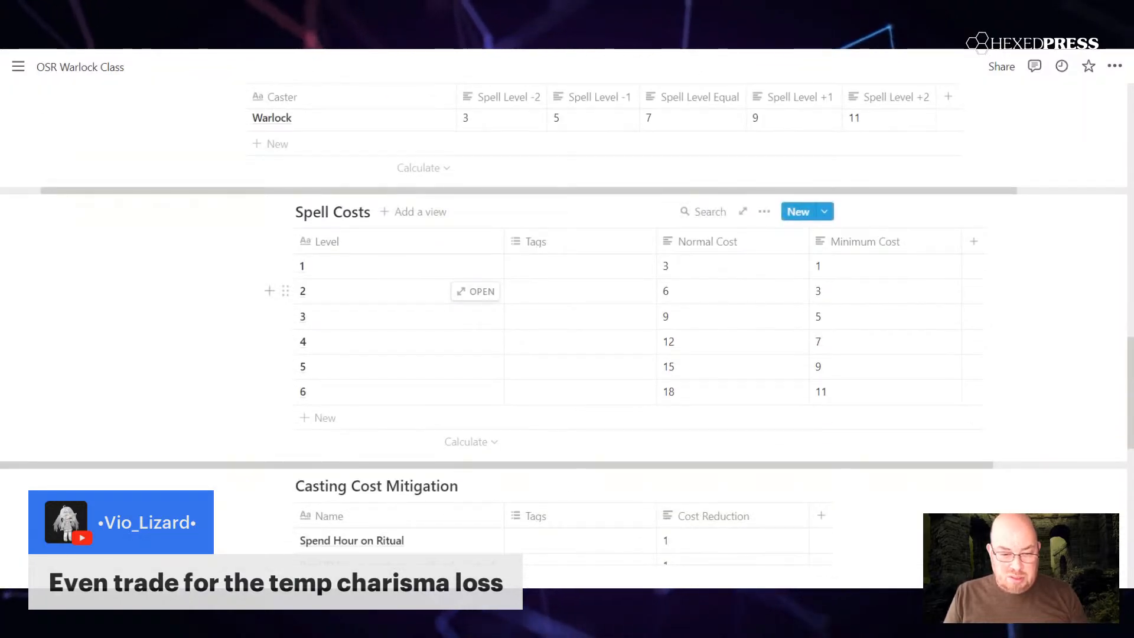
{"action": "scroll", "coordinate": [673, 286], "scroll_direction": "down", "scroll_amount": 10}
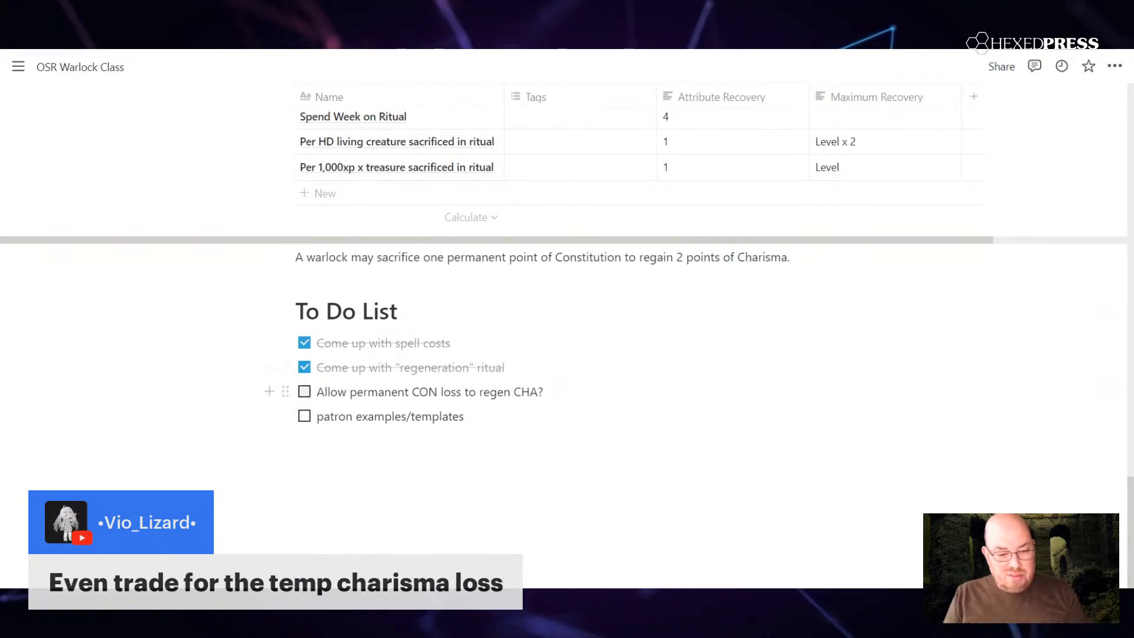
{"action": "left_click", "coordinate": [303, 393]}
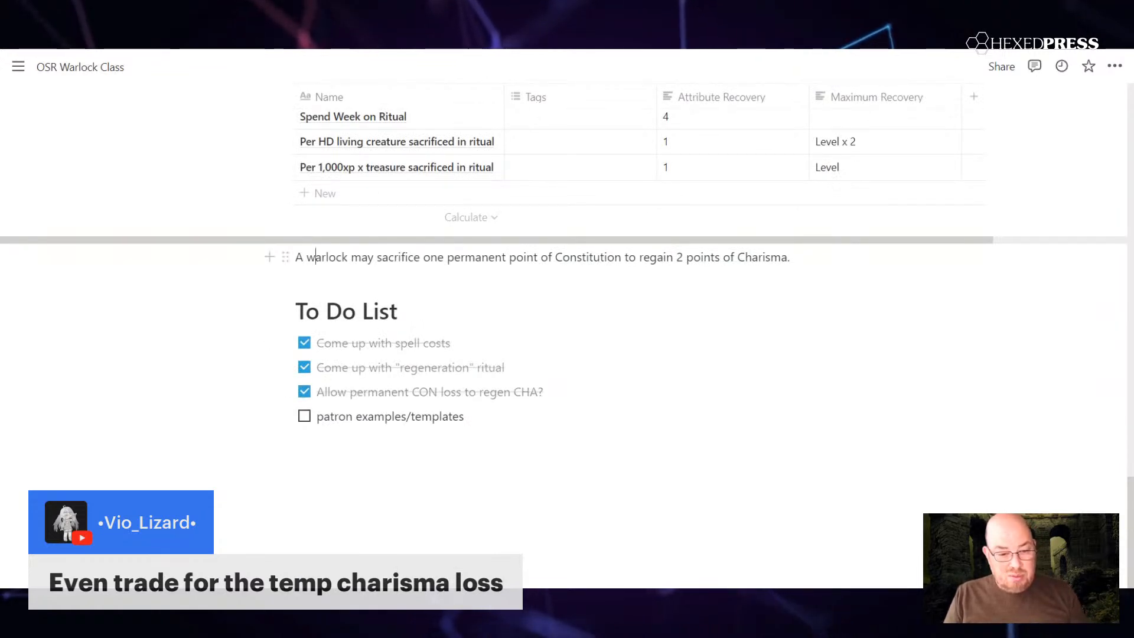
{"action": "key", "text": "BackSpace"}
{"action": "type", "text": "W"}
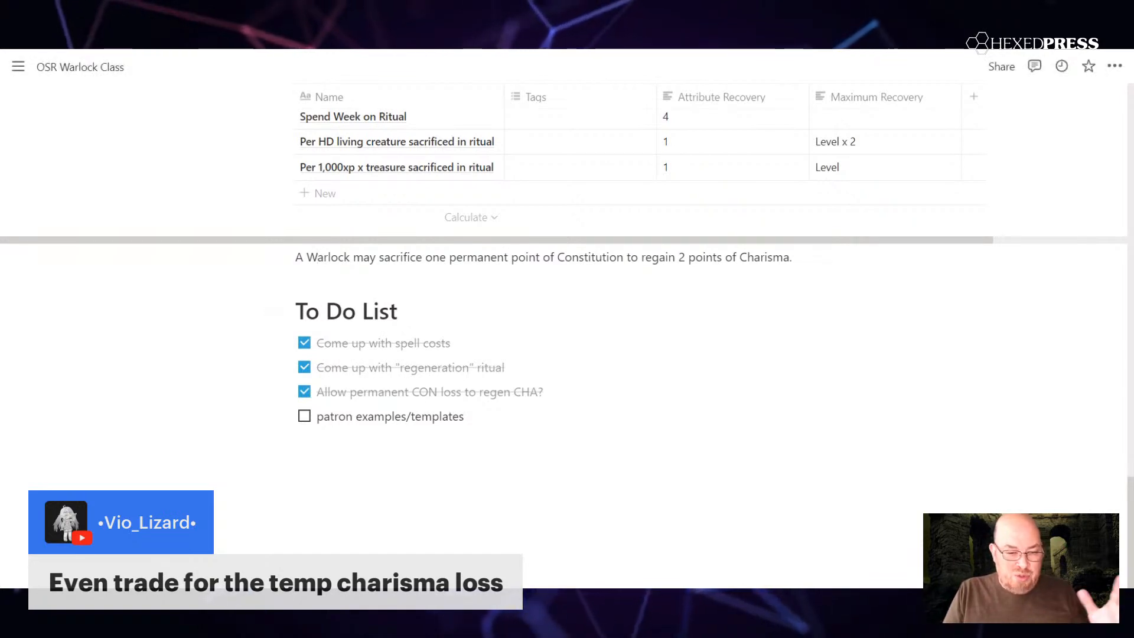
{"action": "scroll", "coordinate": [302, 295], "scroll_direction": "up", "scroll_amount": 2}
{"action": "left_click", "coordinate": [356, 245]}
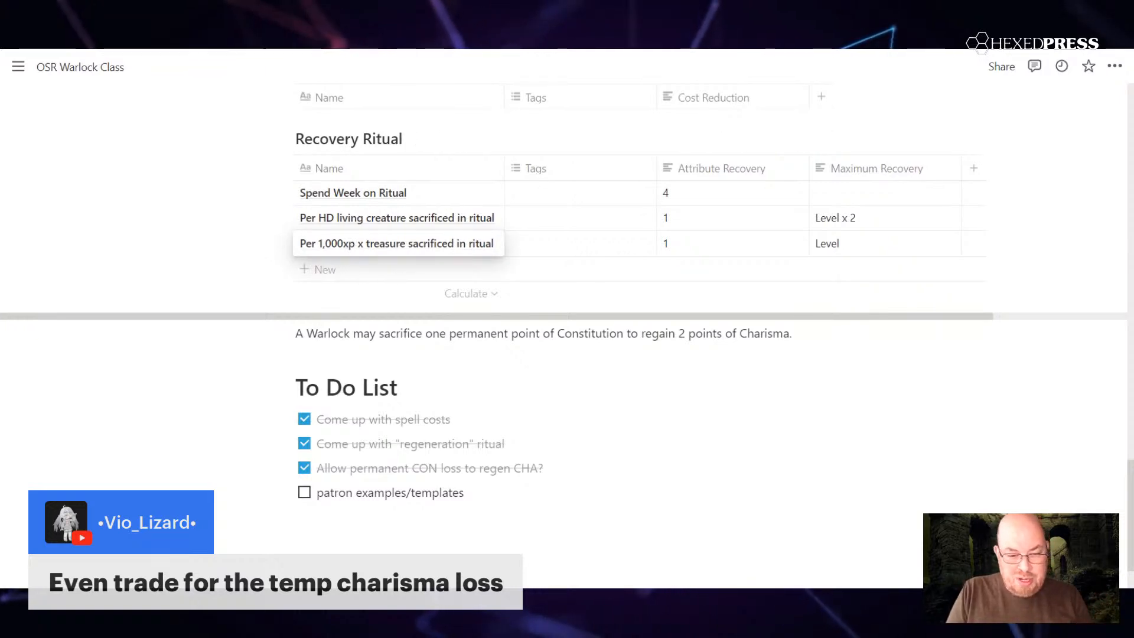
{"action": "key", "text": "Escape"}
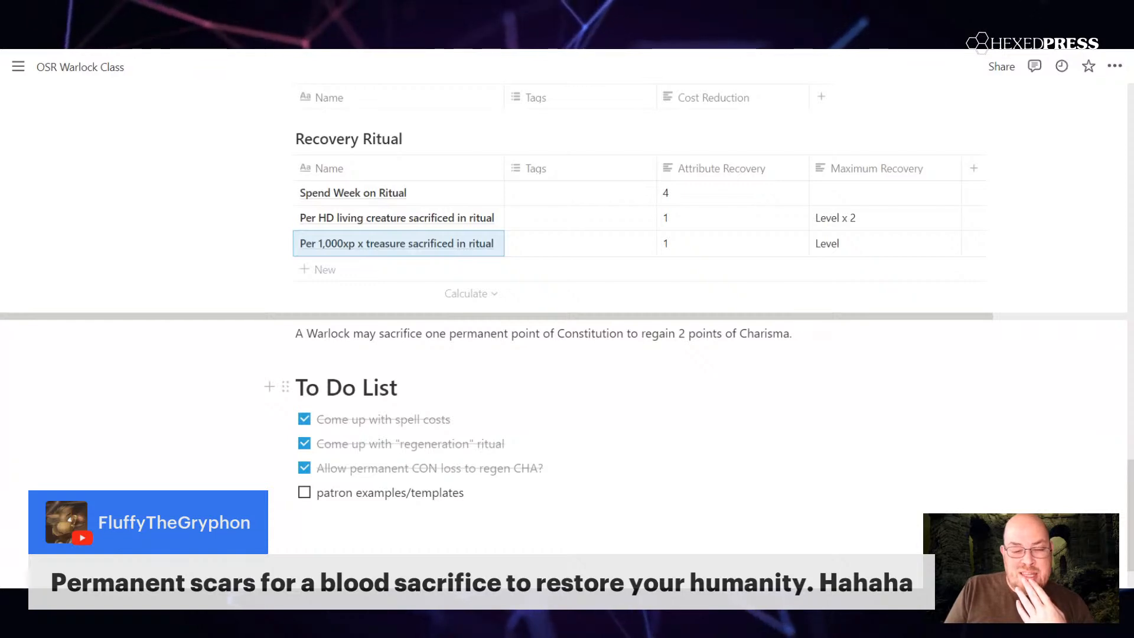
{"action": "left_click", "coordinate": [398, 387]}
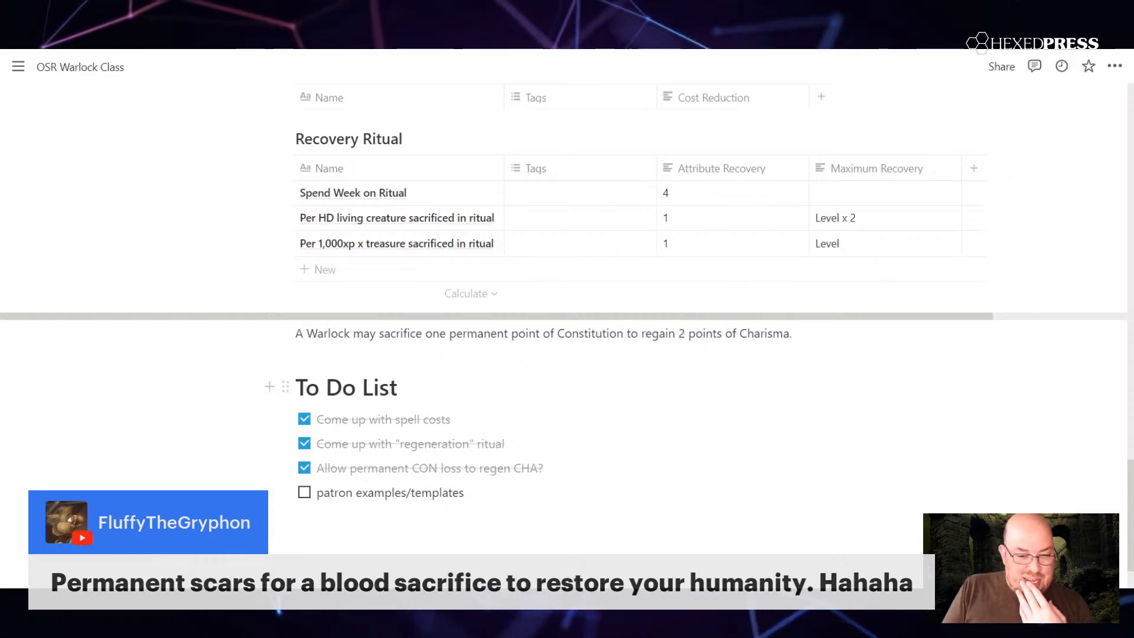
Step: Compare the Casting Cost Mitigation and Recovery Ritual options with the normal and minimum costs in the Spell Costs table
{"action": "scroll", "coordinate": [567, 307], "scroll_direction": "up", "scroll_amount": 4}
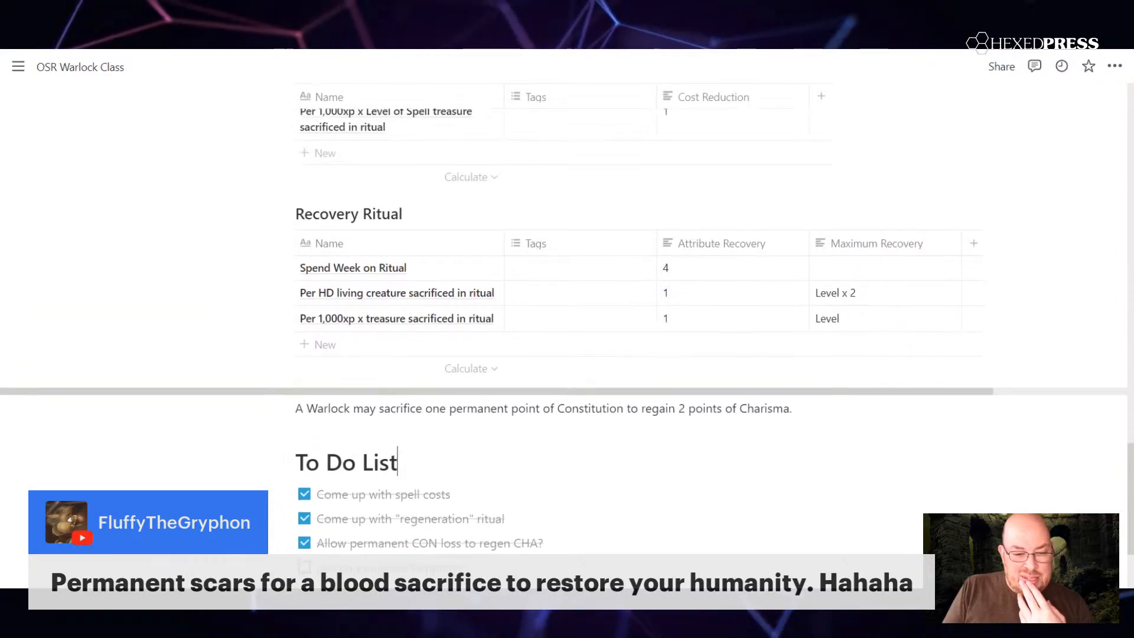
{"action": "scroll", "coordinate": [786, 408], "scroll_direction": "up", "scroll_amount": 3}
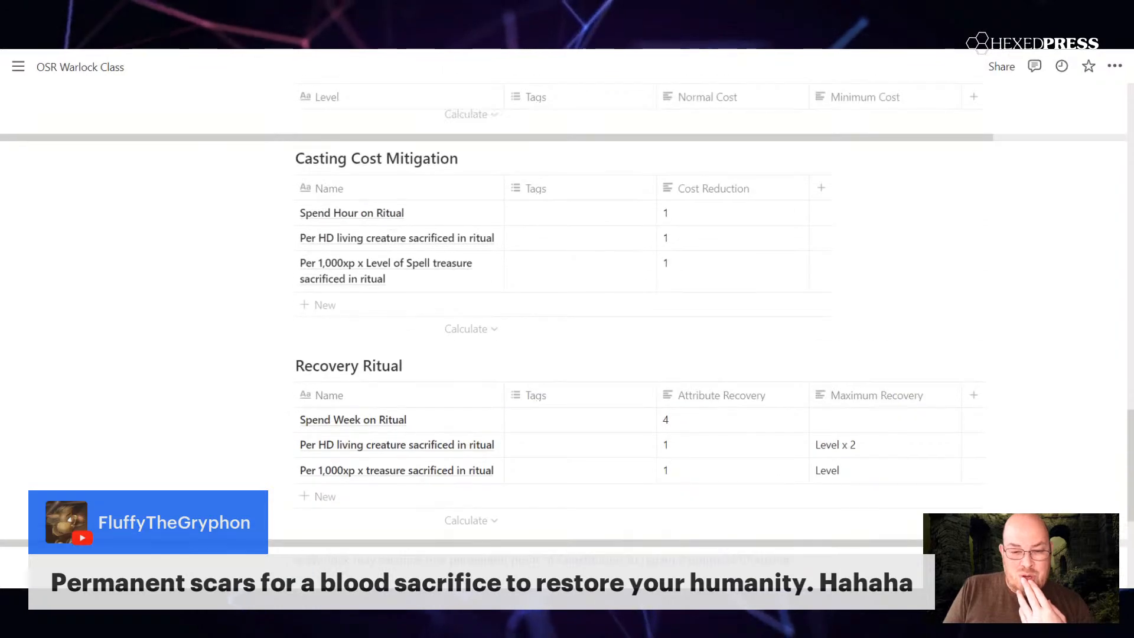
{"action": "scroll", "coordinate": [785, 407], "scroll_direction": "down", "scroll_amount": 2}
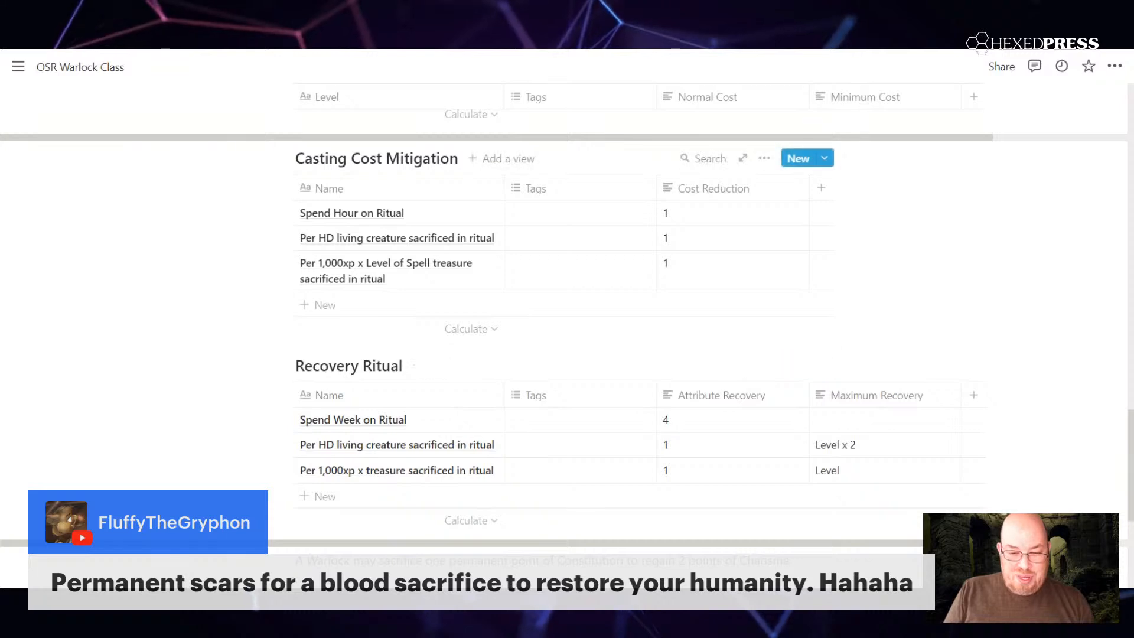
{"action": "scroll", "coordinate": [850, 266], "scroll_direction": "up", "scroll_amount": 3}
{"action": "scroll", "coordinate": [850, 265], "scroll_direction": "up", "scroll_amount": 3}
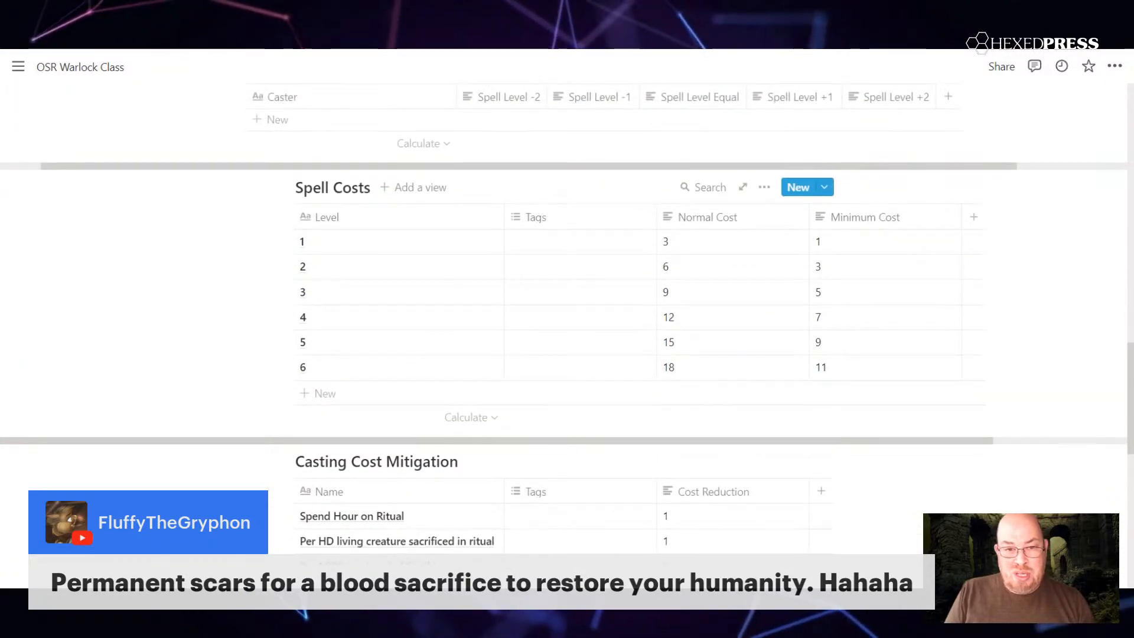
{"action": "scroll", "coordinate": [696, 389], "scroll_direction": "down", "scroll_amount": 3}
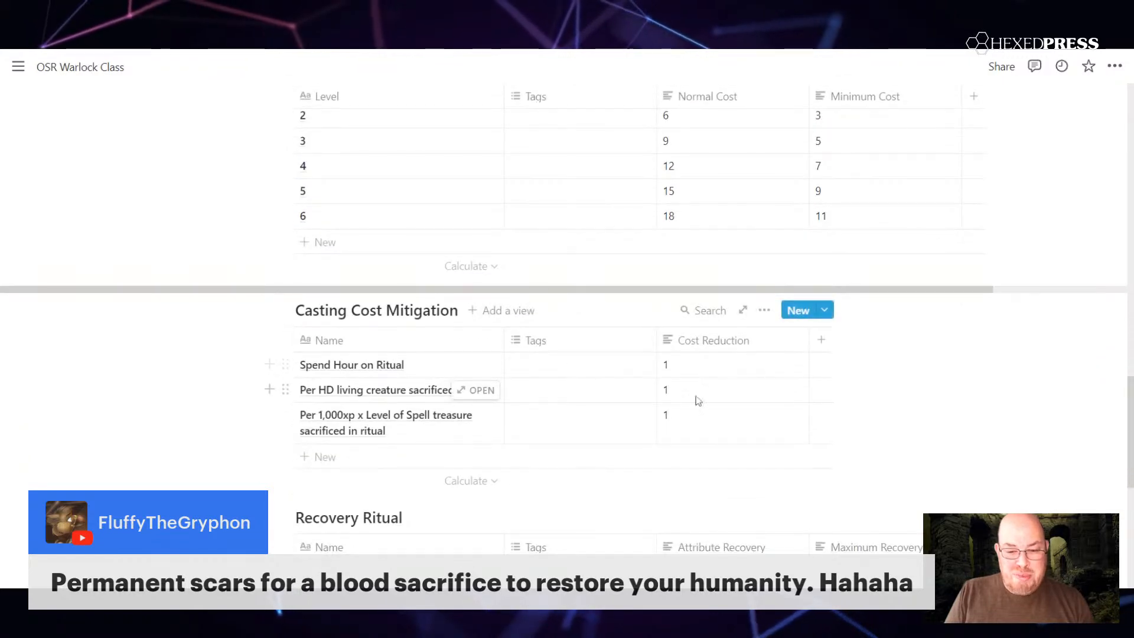
{"action": "scroll", "coordinate": [939, 294], "scroll_direction": "up", "scroll_amount": 3}
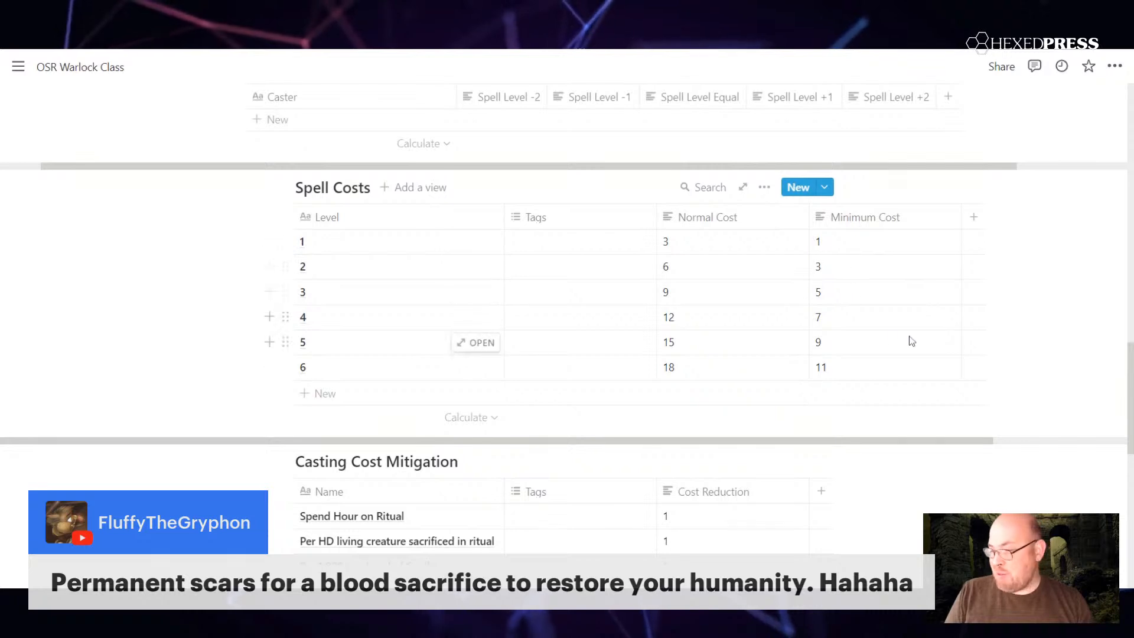
{"action": "scroll", "coordinate": [974, 406], "scroll_direction": "down", "scroll_amount": 7}
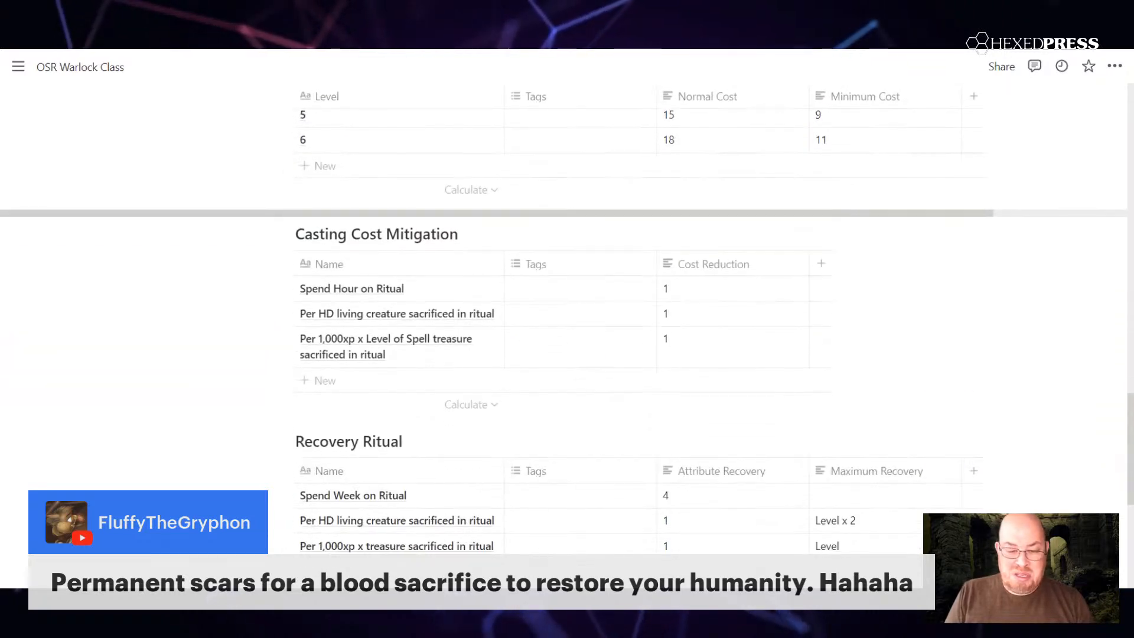
Step: In the Recovery Ritual table, rename the living creature row as "Per HD non-intelligent living creature sacrificed in ritual"
{"action": "scroll", "coordinate": [975, 355], "scroll_direction": "down", "scroll_amount": 3}
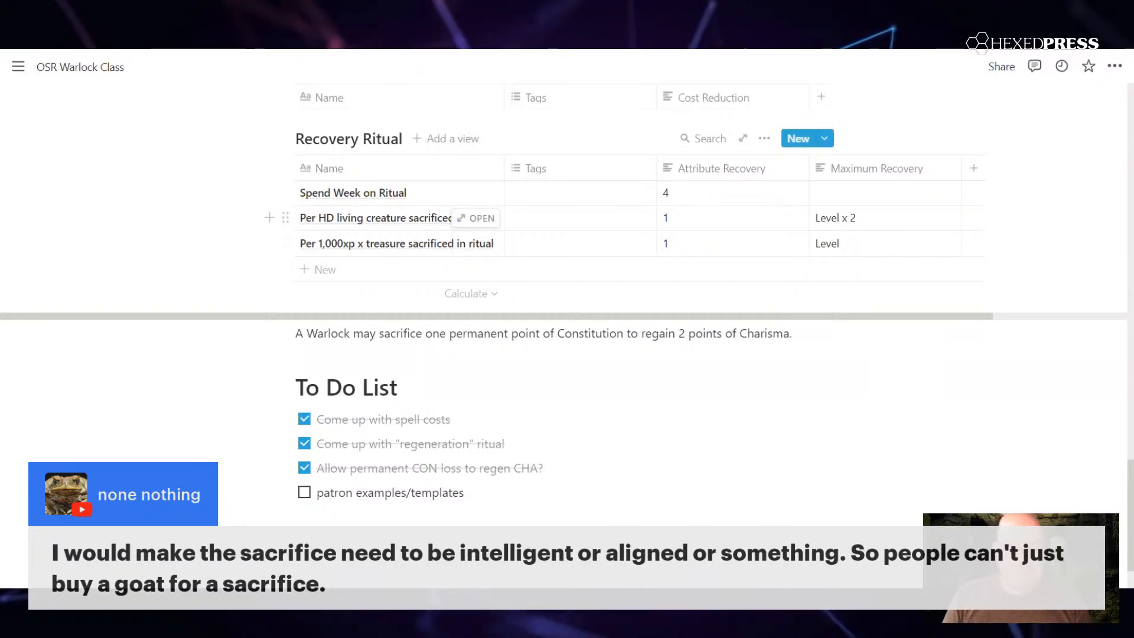
{"action": "left_click", "coordinate": [395, 222]}
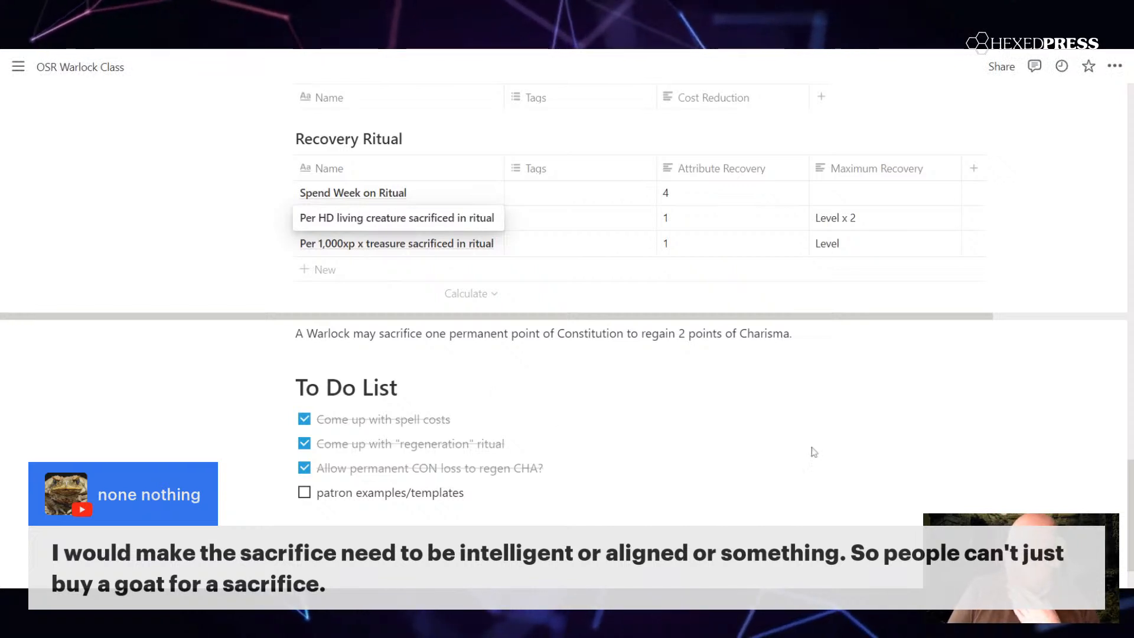
{"action": "key", "text": "Escape"}
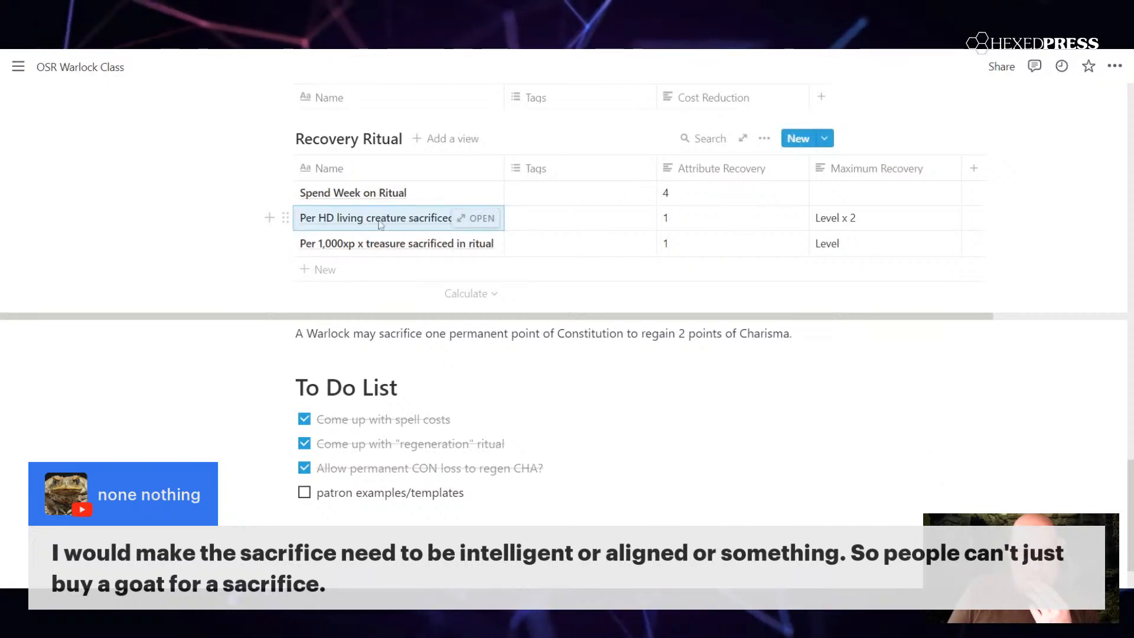
{"action": "left_click", "coordinate": [338, 223]}
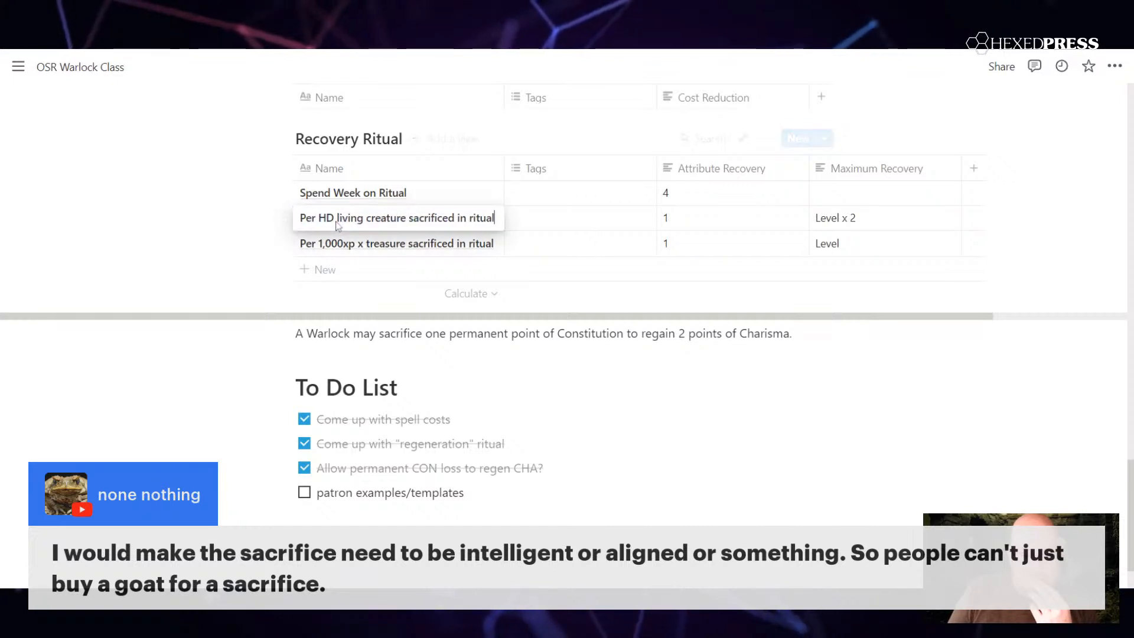
{"action": "type", "text": "non-intelle"}
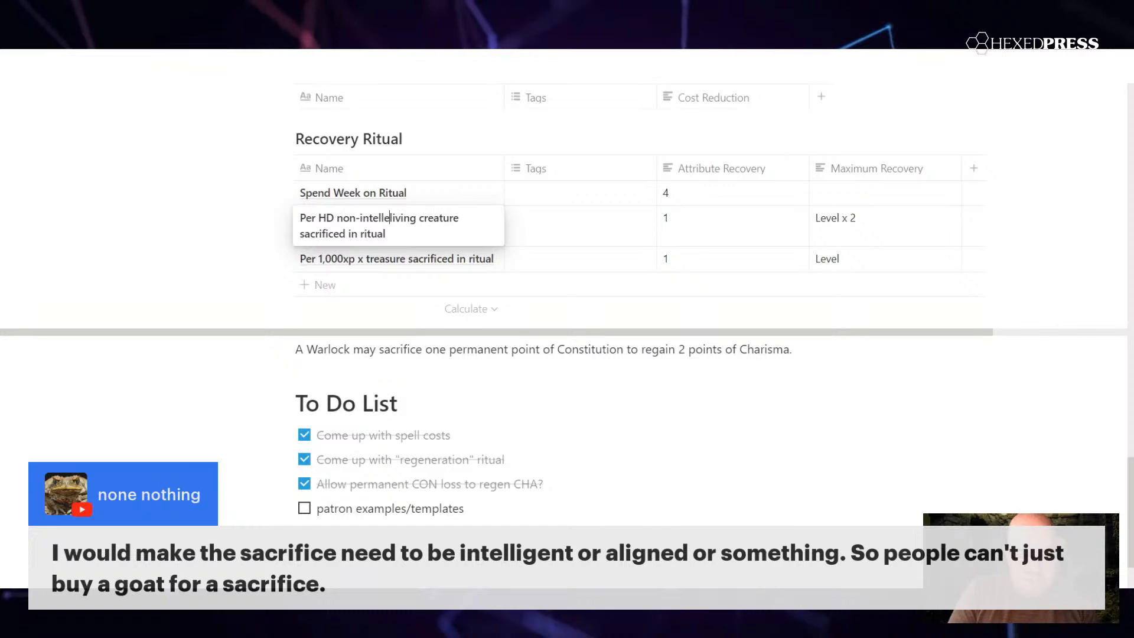
{"action": "type", "text": "gent"}
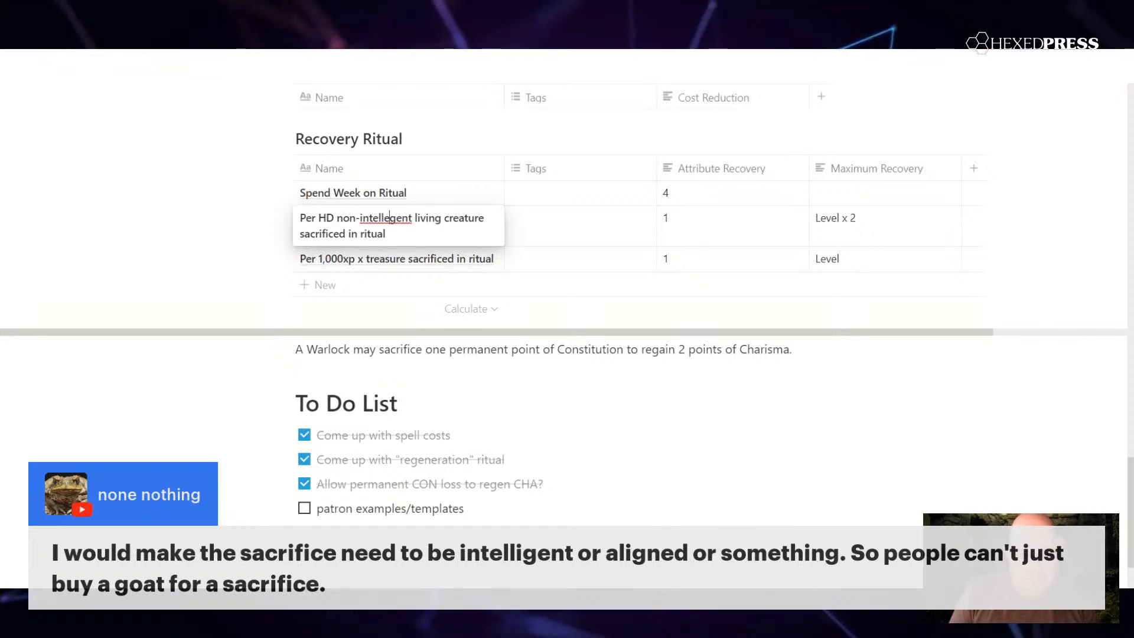
{"action": "key", "text": "BackSpace"}
{"action": "type", "text": "i"}
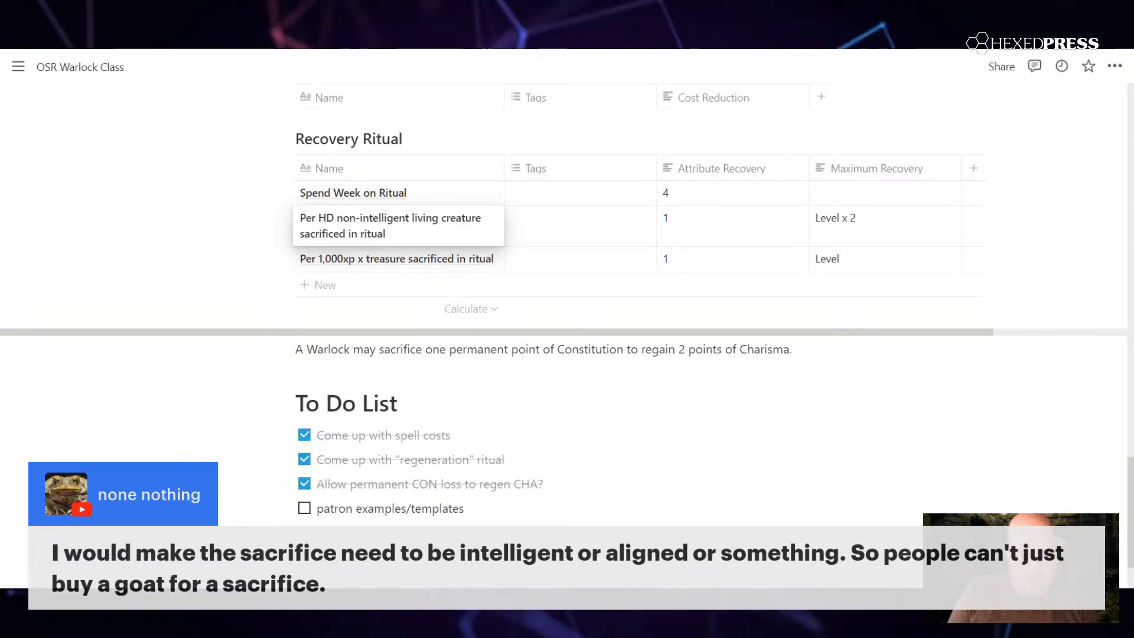
{"action": "key", "text": "Escape"}
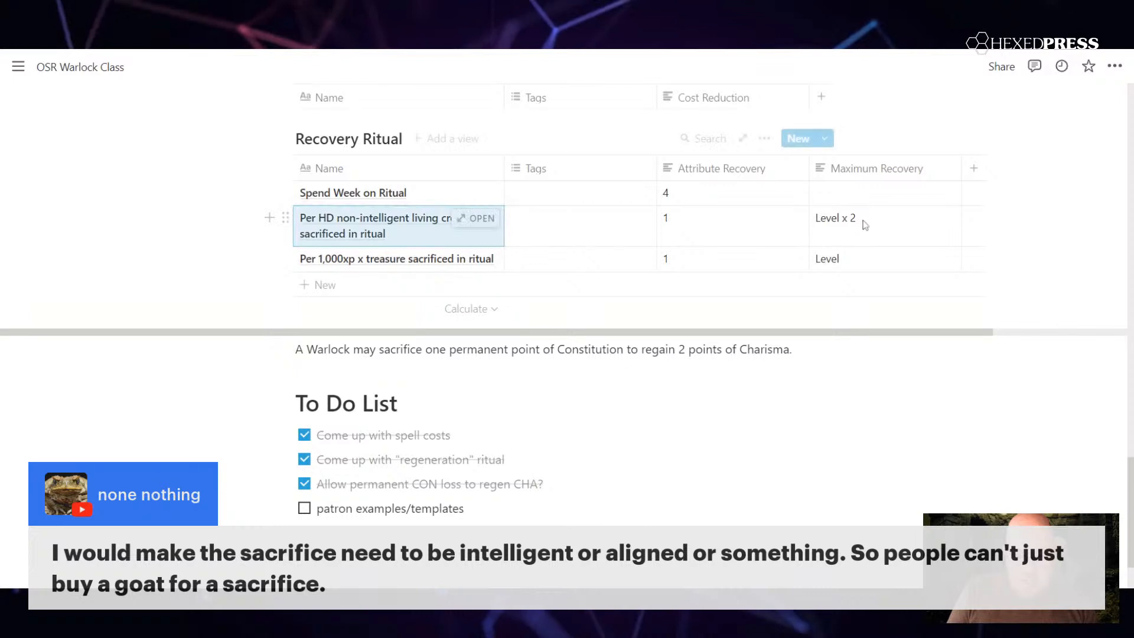
Step: Set the Maximum Recovery of the non-intelligent living creature row to "Level"
{"action": "left_click", "coordinate": [863, 225]}
{"action": "key", "text": "BackSpace"}
{"action": "key", "text": "BackSpace"}
{"action": "key", "text": "BackSpace"}
{"action": "key", "text": "BackSpace"}
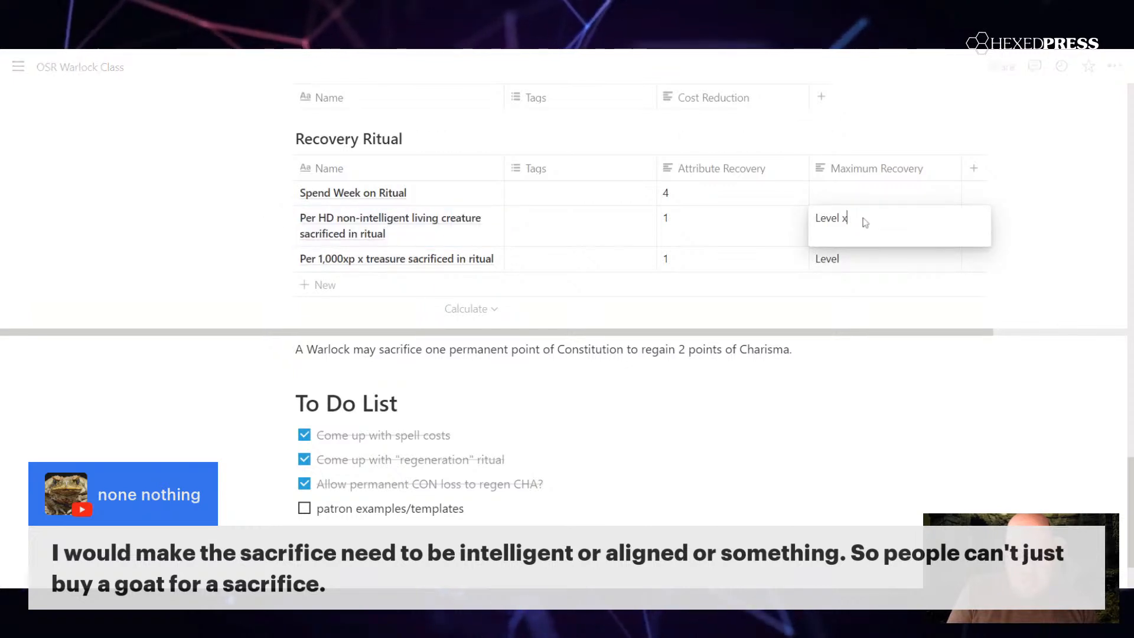
{"action": "key", "text": "Escape"}
Step: Duplicate the non-intelligent creature row and rename the copy as "Per HD intelligent living creature sacrificed in ritual"
{"action": "right_click", "coordinate": [465, 238]}
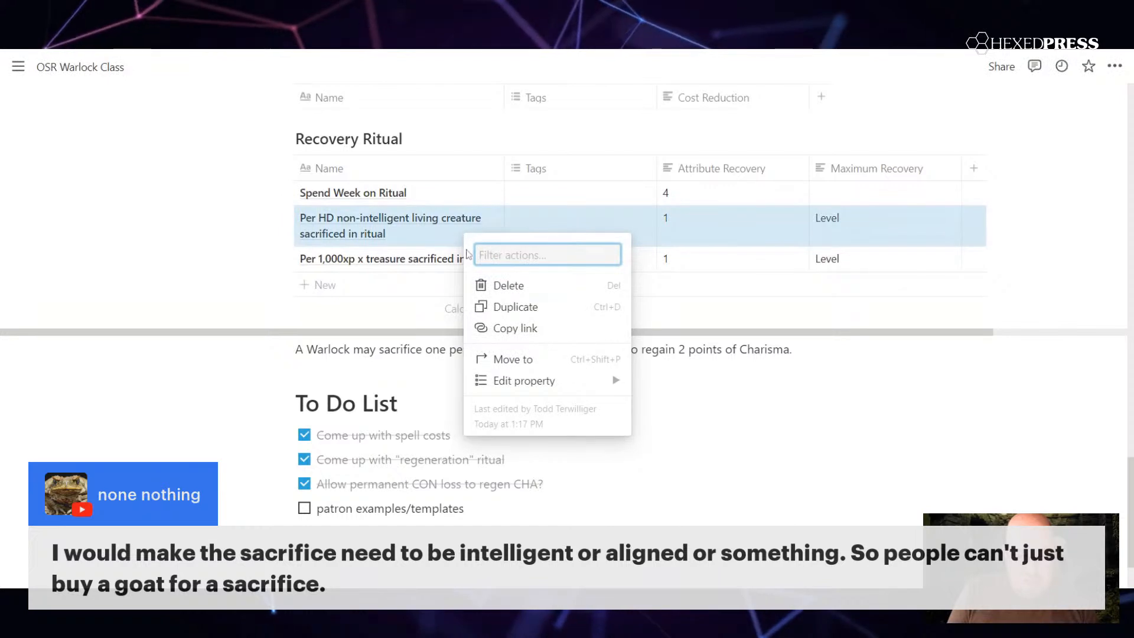
{"action": "left_click", "coordinate": [511, 307]}
{"action": "left_click", "coordinate": [401, 262]}
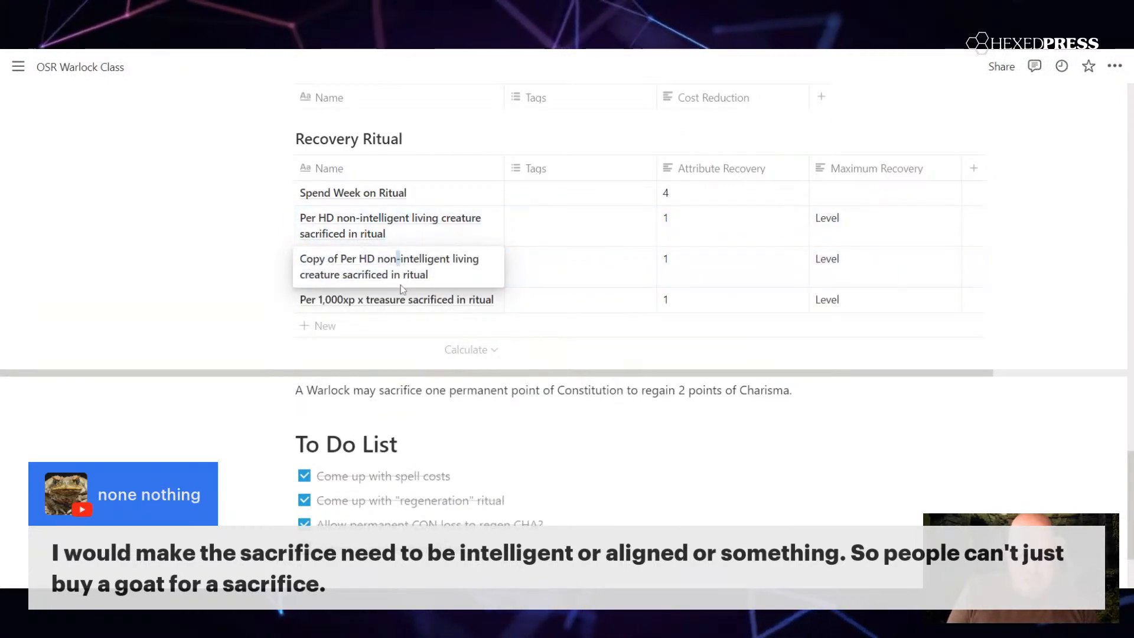
{"action": "key", "text": "Delete"}
{"action": "key", "text": "BackSpace"}
{"action": "key", "text": "BackSpace"}
{"action": "key", "text": "BackSpace"}
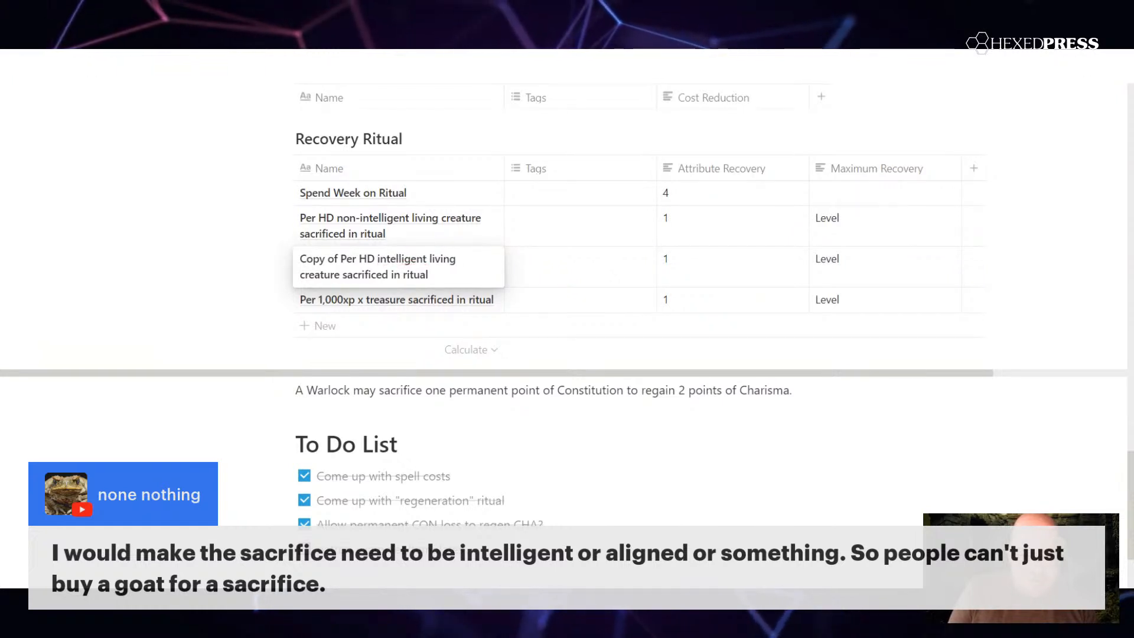
{"action": "key", "text": "BackSpace"}
{"action": "key", "text": "BackSpace"}
{"action": "key", "text": "BackSpace"}
{"action": "key", "text": "BackSpace"}
{"action": "key", "text": "BackSpace"}
{"action": "key", "text": "BackSpace"}
{"action": "key", "text": "BackSpace"}
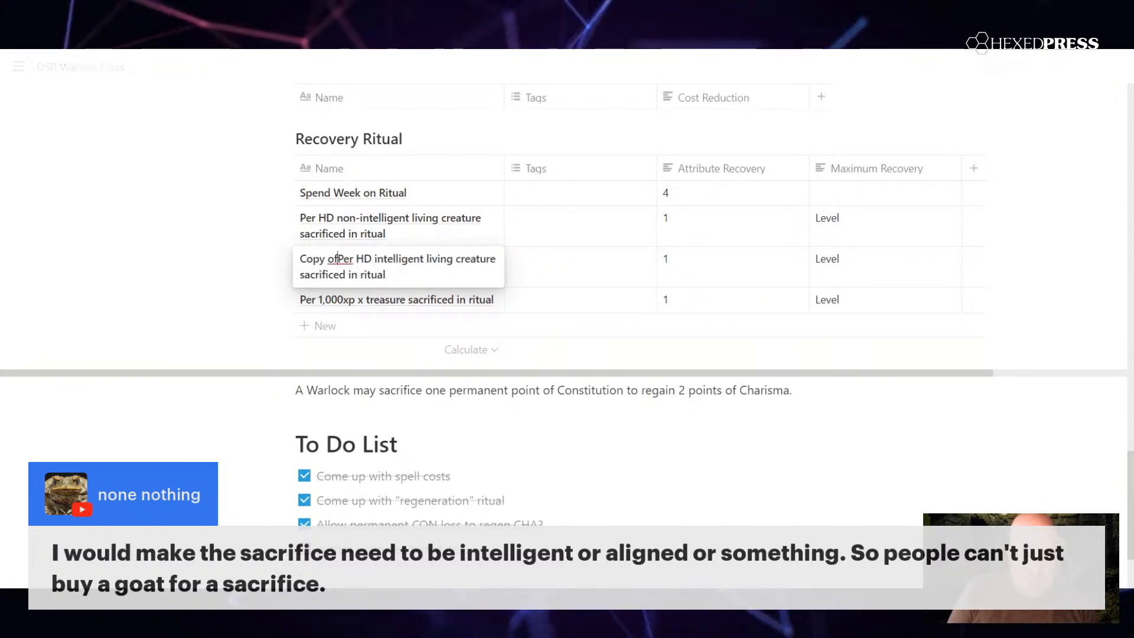
{"action": "key", "text": "BackSpace"}
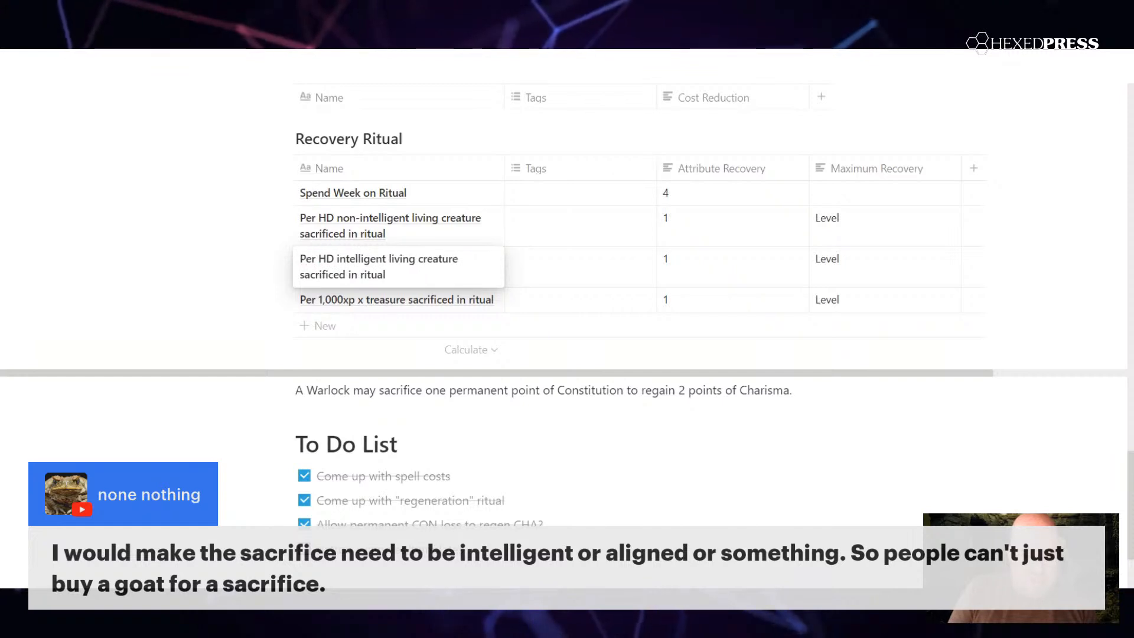
{"action": "key", "text": "Escape"}
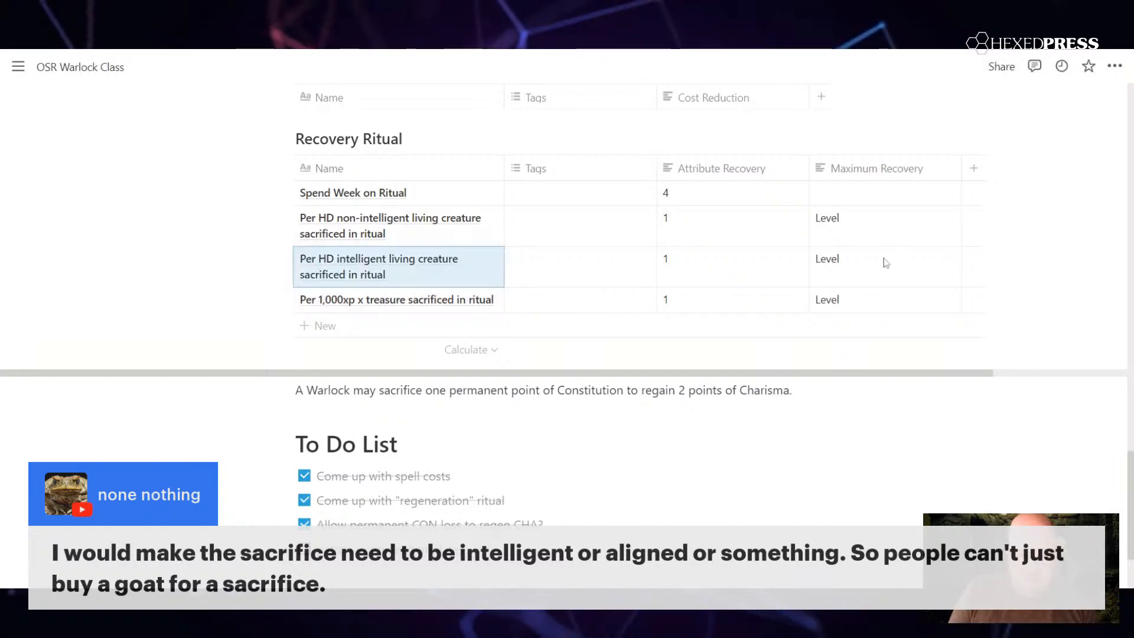
Step: Set the Maximum Recovery of the intelligent living creature row to "Level x 3"
{"action": "left_click", "coordinate": [886, 262]}
{"action": "type", "text": "x 3"}
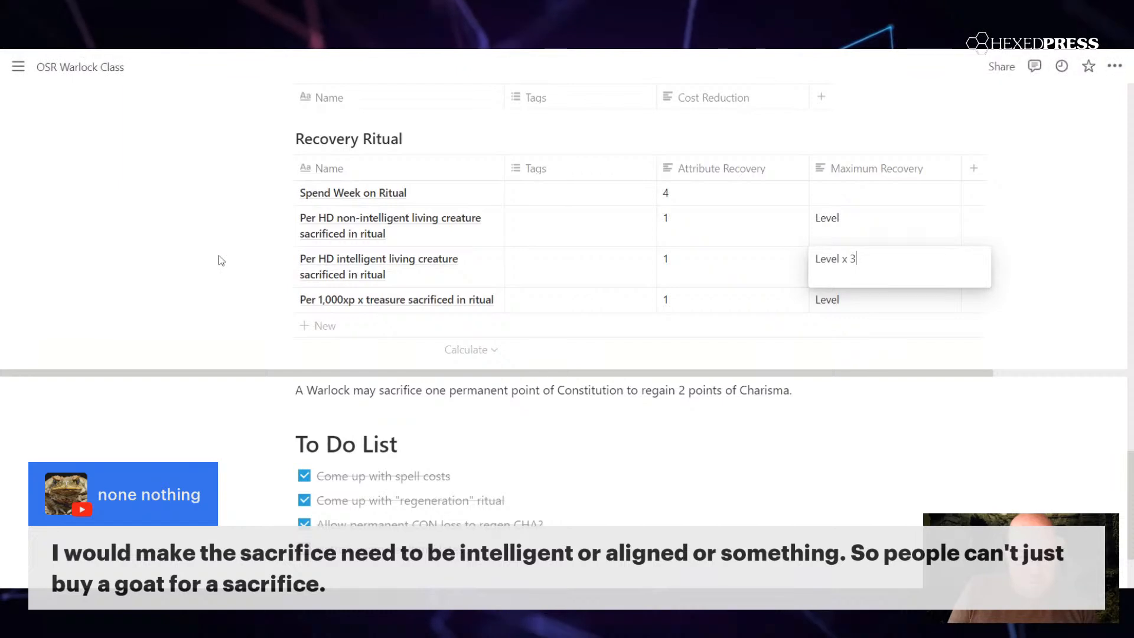
{"action": "key", "text": "Escape"}
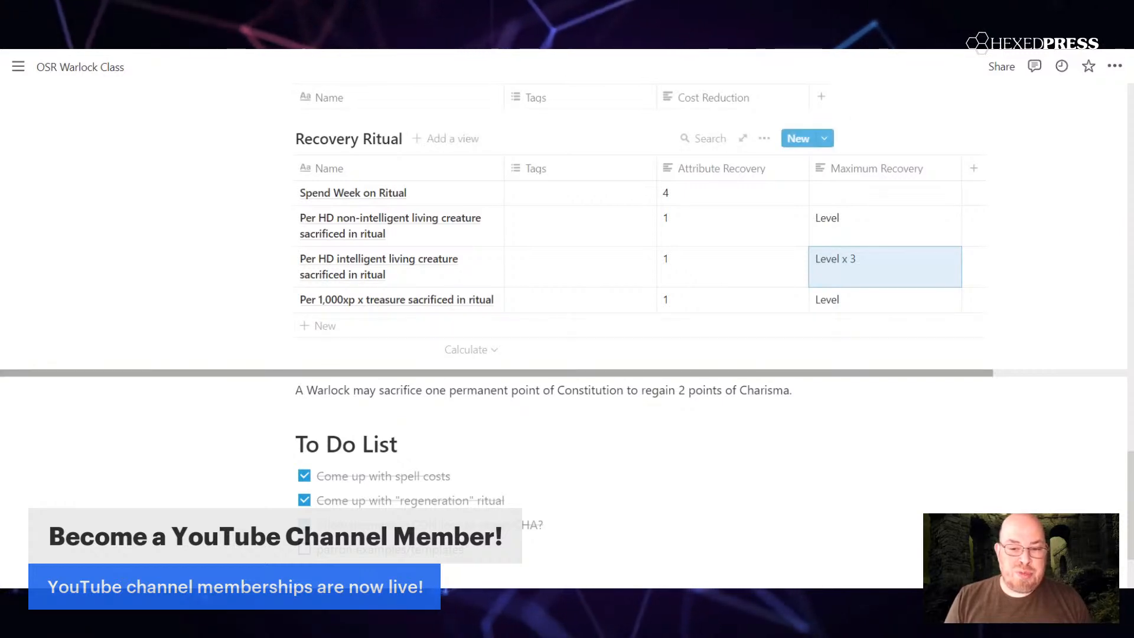
{"action": "scroll", "coordinate": [591, 248], "scroll_direction": "right", "scroll_amount": 3}
{"action": "left_click_drag", "start_coordinate": [974, 374], "coordinate": [970, 373]}
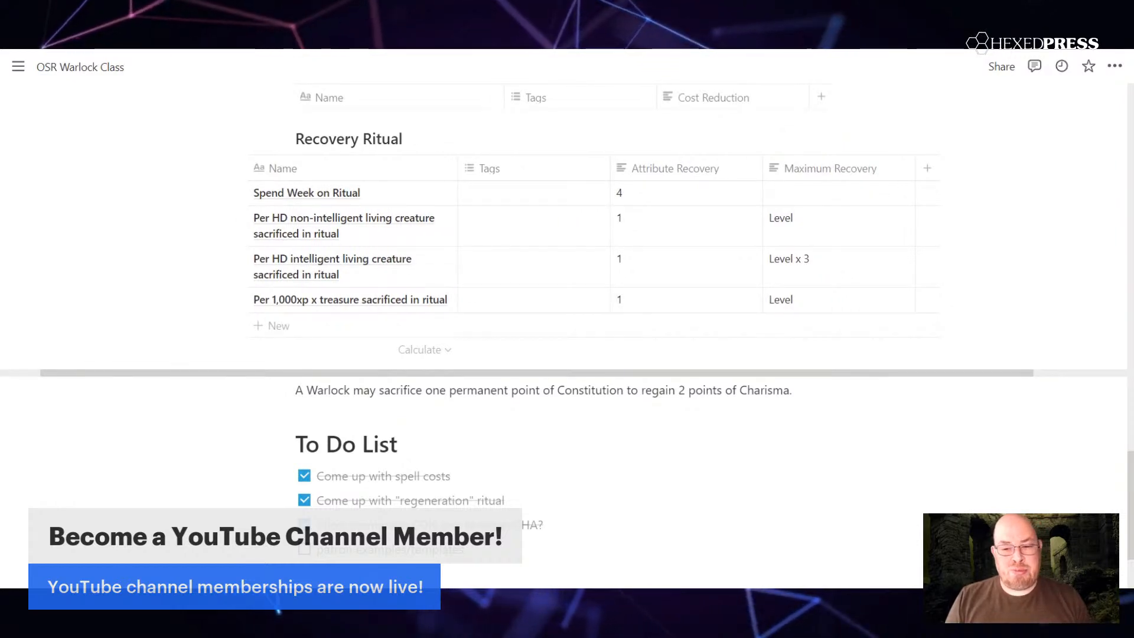
{"action": "scroll", "coordinate": [567, 319], "scroll_direction": "down", "scroll_amount": 2}
{"action": "scroll", "coordinate": [567, 319], "scroll_direction": "up", "scroll_amount": 1}
{"action": "scroll", "coordinate": [568, 319], "scroll_direction": "down", "scroll_amount": 1}
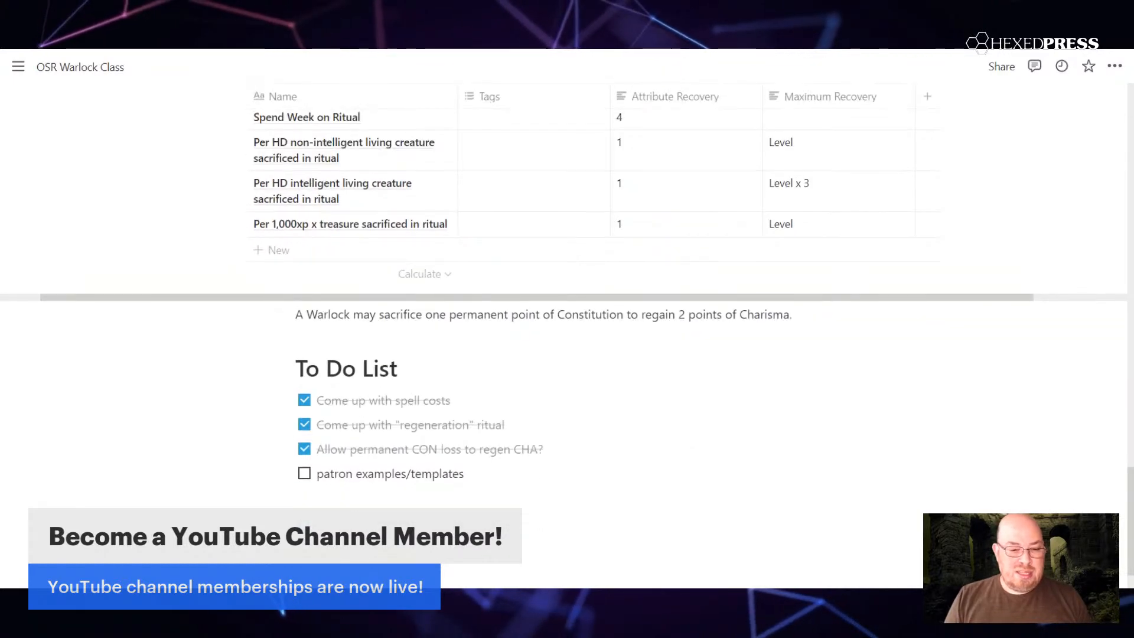
{"action": "scroll", "coordinate": [568, 319], "scroll_direction": "up", "scroll_amount": 1}
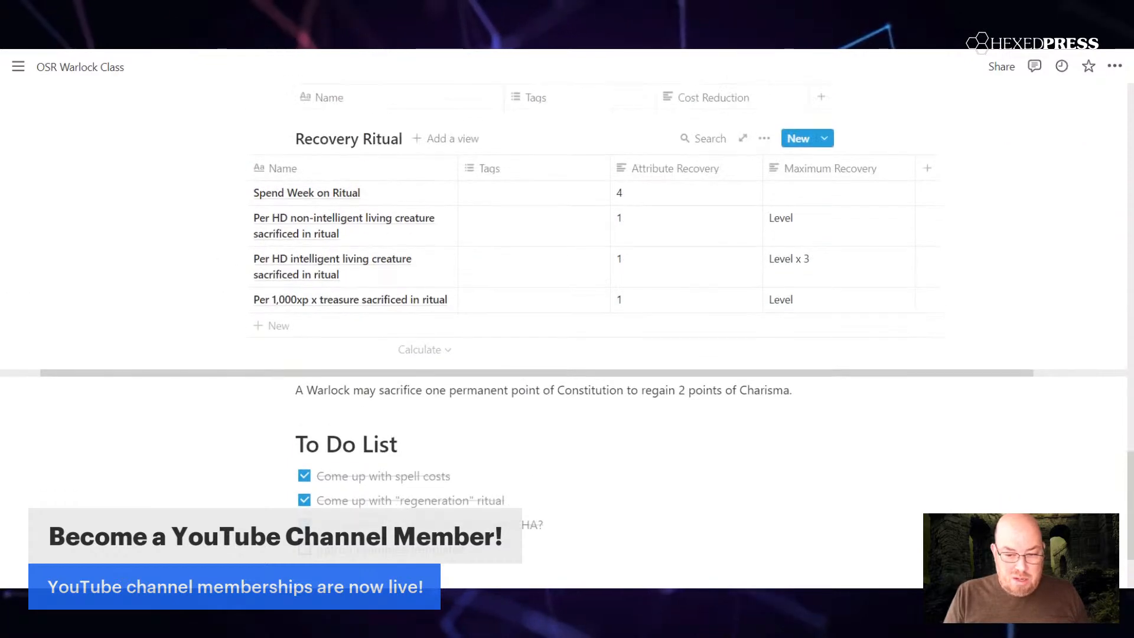
Step: Insert an inline table below the Constitution sacrifice rule and title it "Patrons"
{"action": "scroll", "coordinate": [567, 319], "scroll_direction": "down", "scroll_amount": 2}
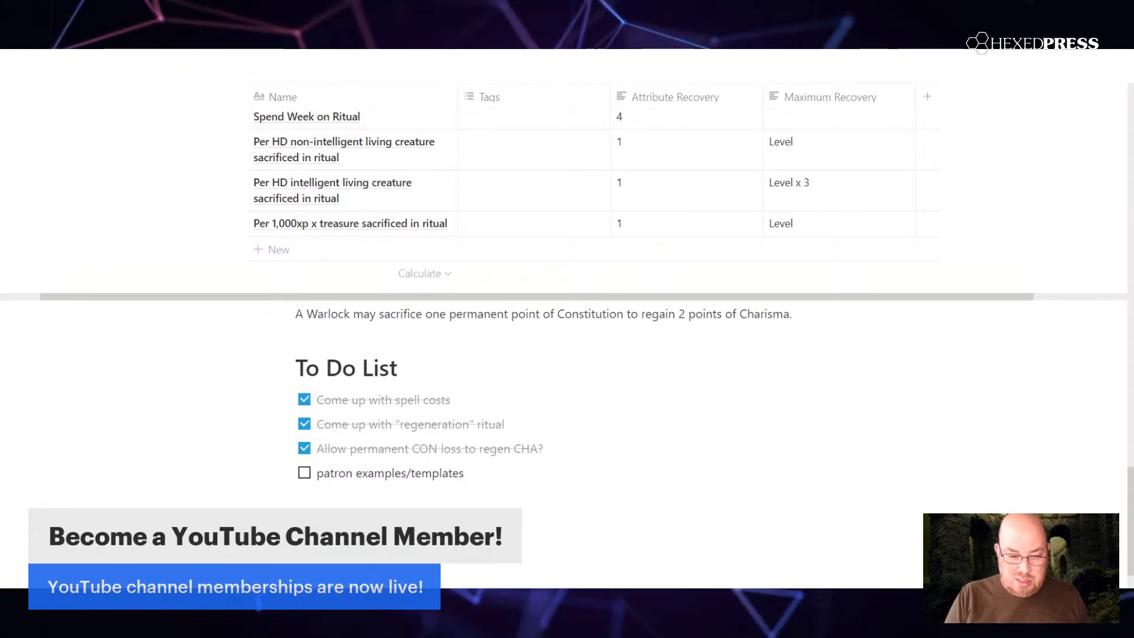
{"action": "key", "text": "Return"}
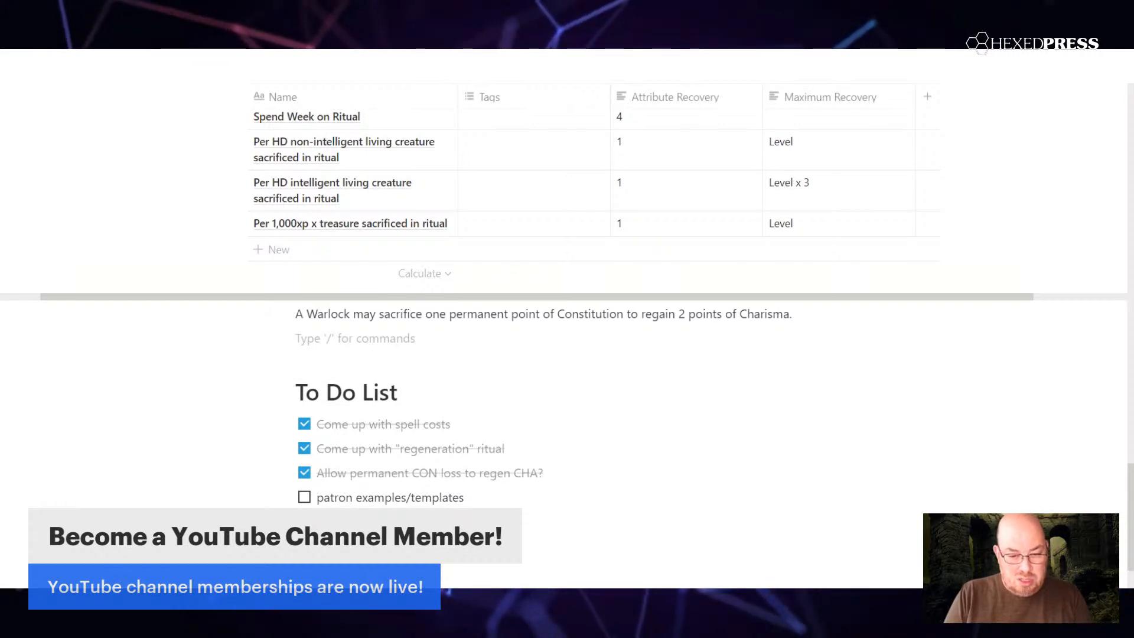
{"action": "type", "text": "/"}
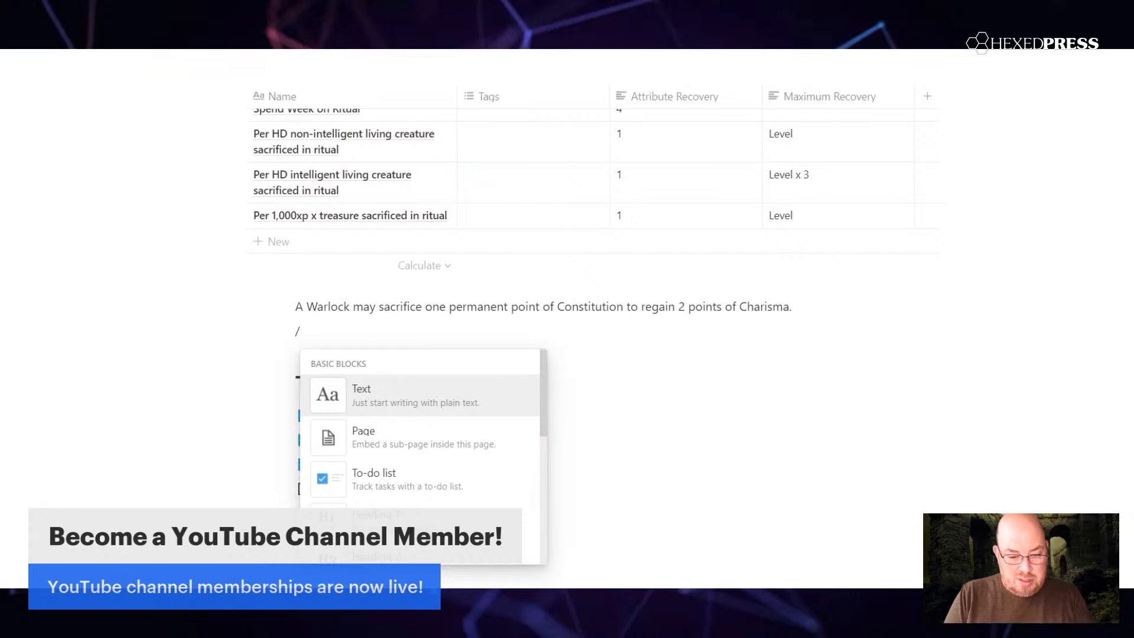
{"action": "type", "text": "t"}
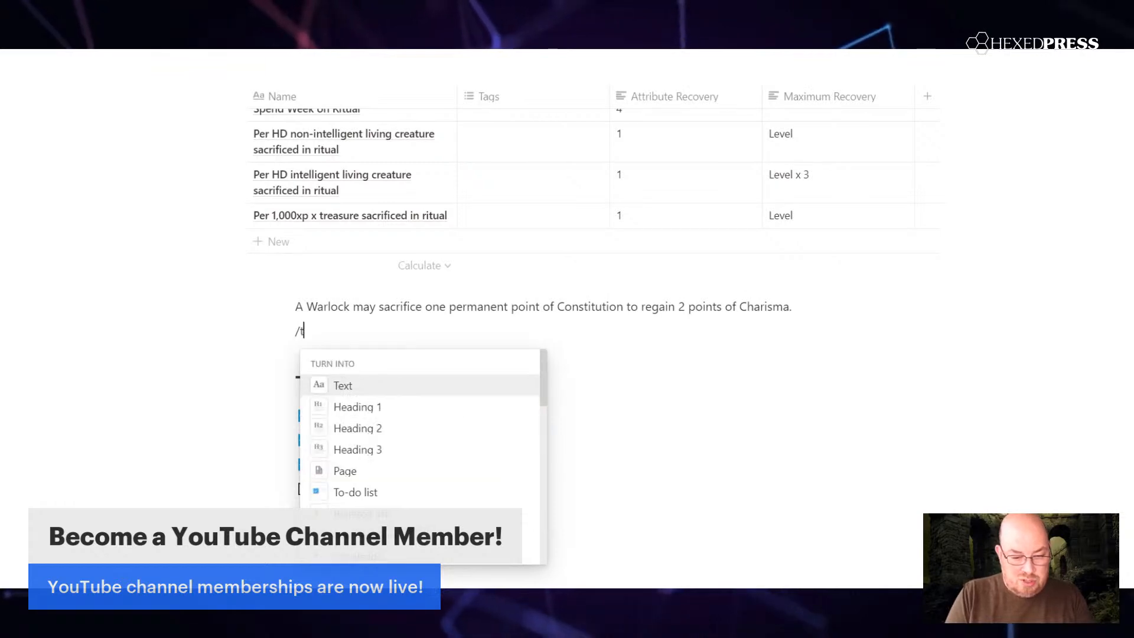
{"action": "type", "text": "able"}
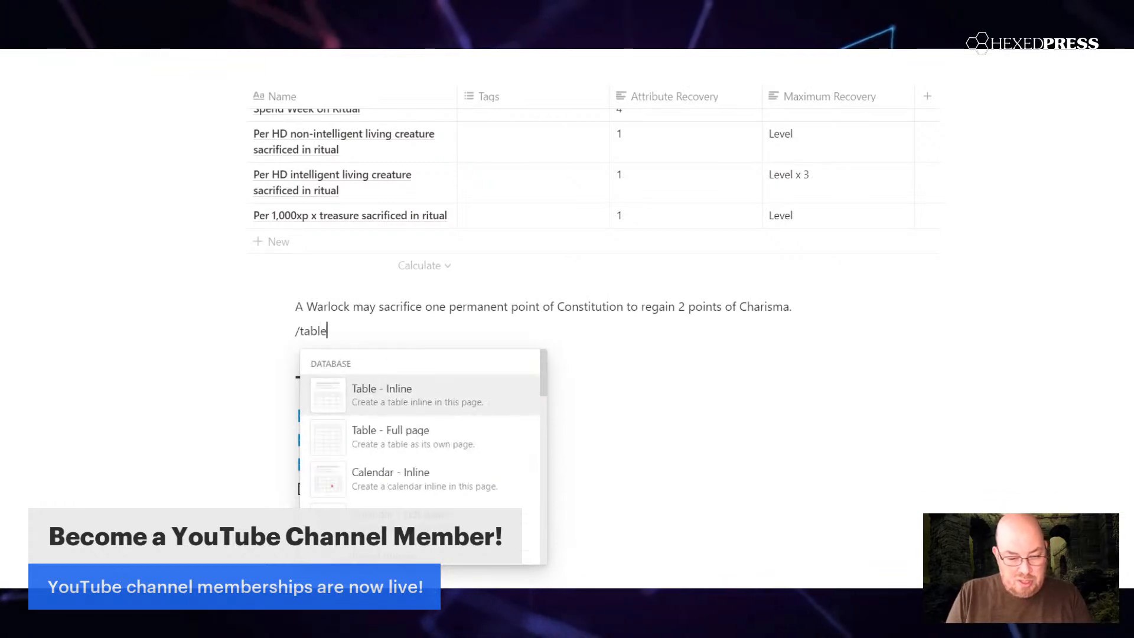
{"action": "left_click", "coordinate": [433, 395]}
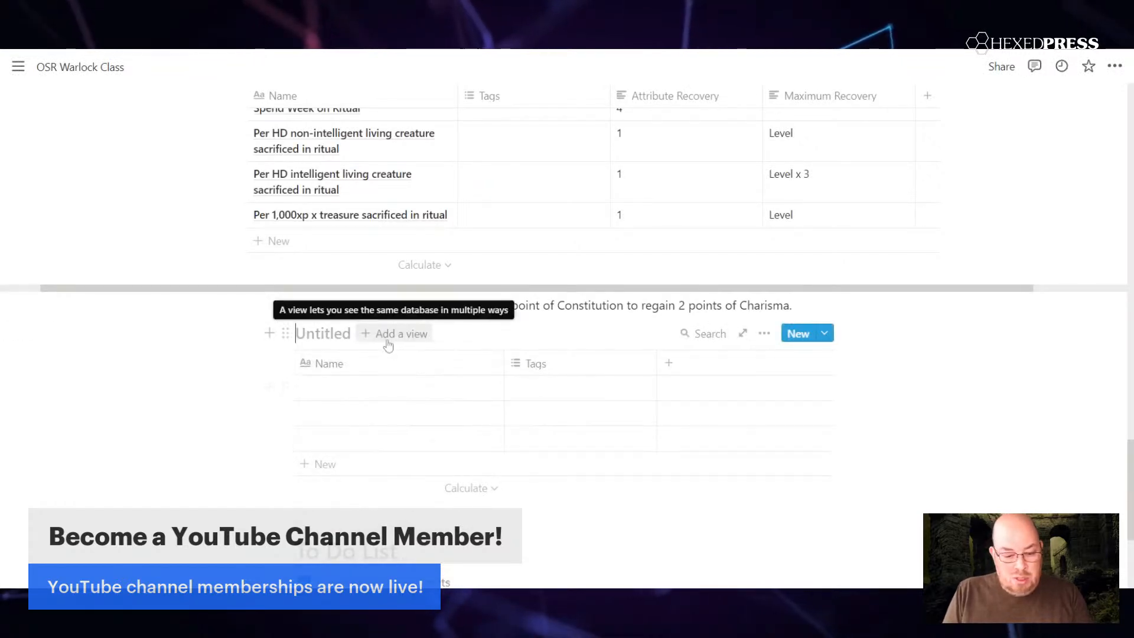
{"action": "type", "text": "Patrons"}
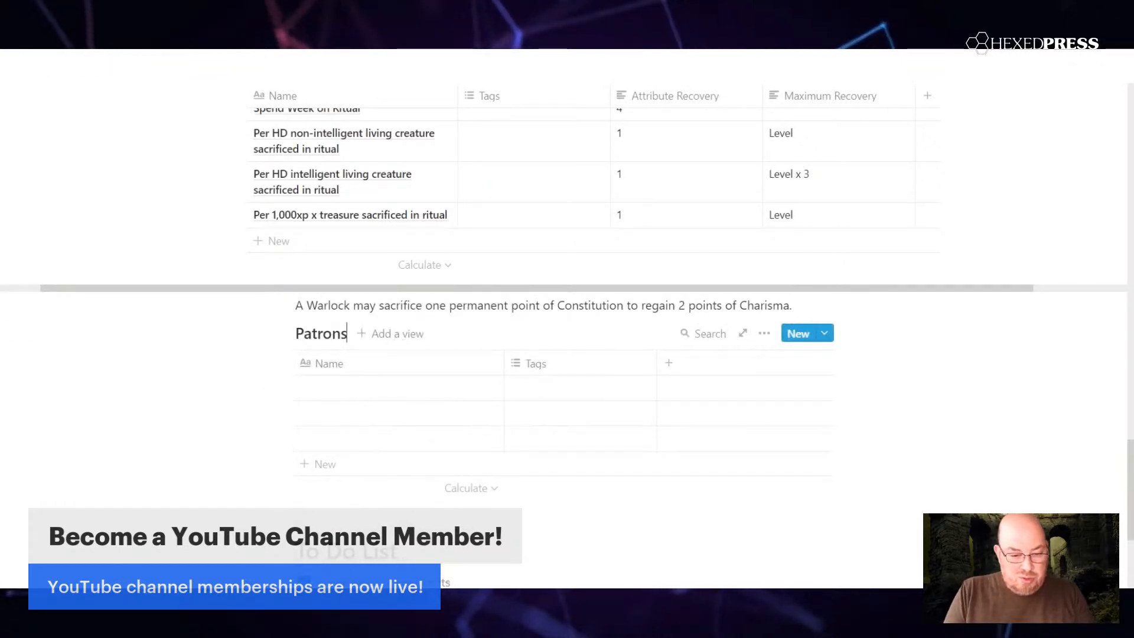
Step: Enter "Cthulhu" as the name in the first row of the Patrons table
{"action": "left_click", "coordinate": [376, 389]}
{"action": "type", "text": "C"}
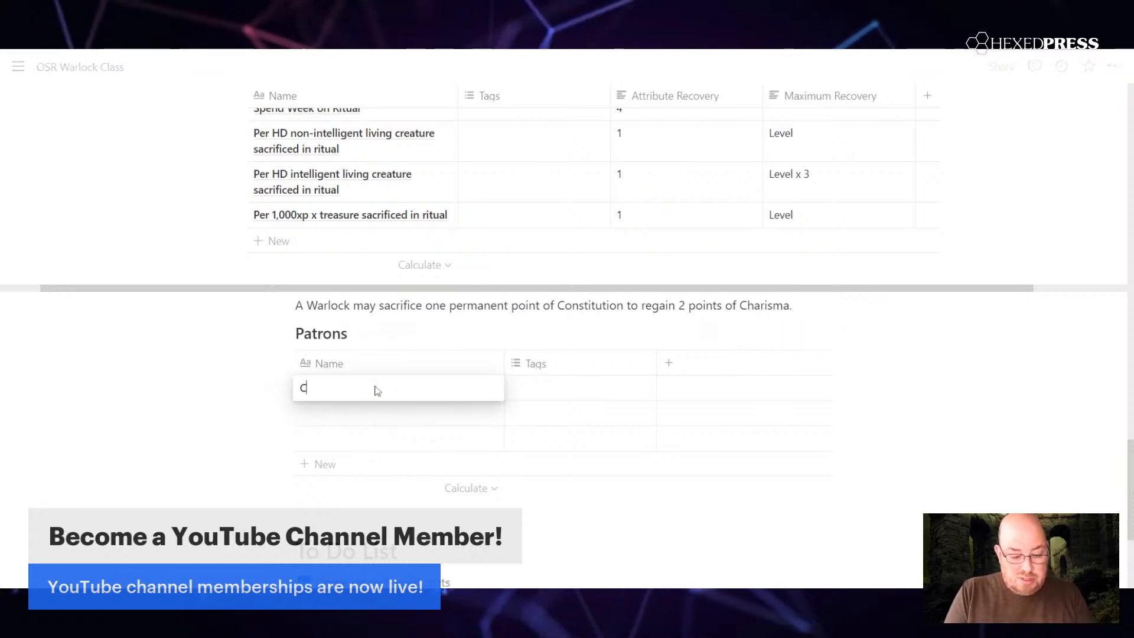
{"action": "type", "text": "thulhu"}
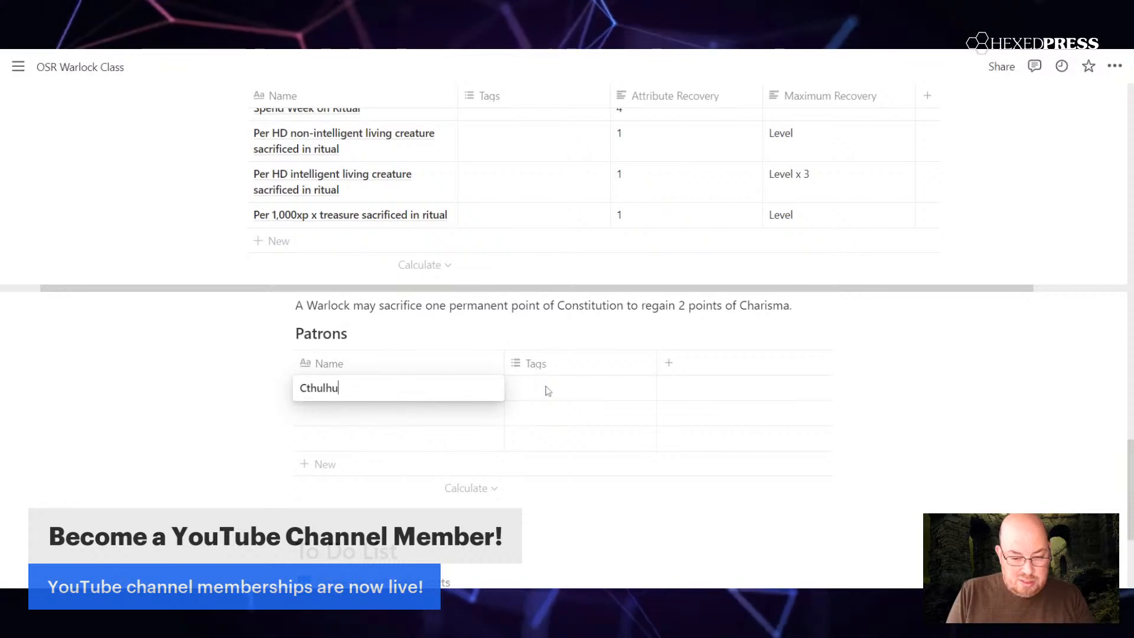
{"action": "key", "text": "Escape"}
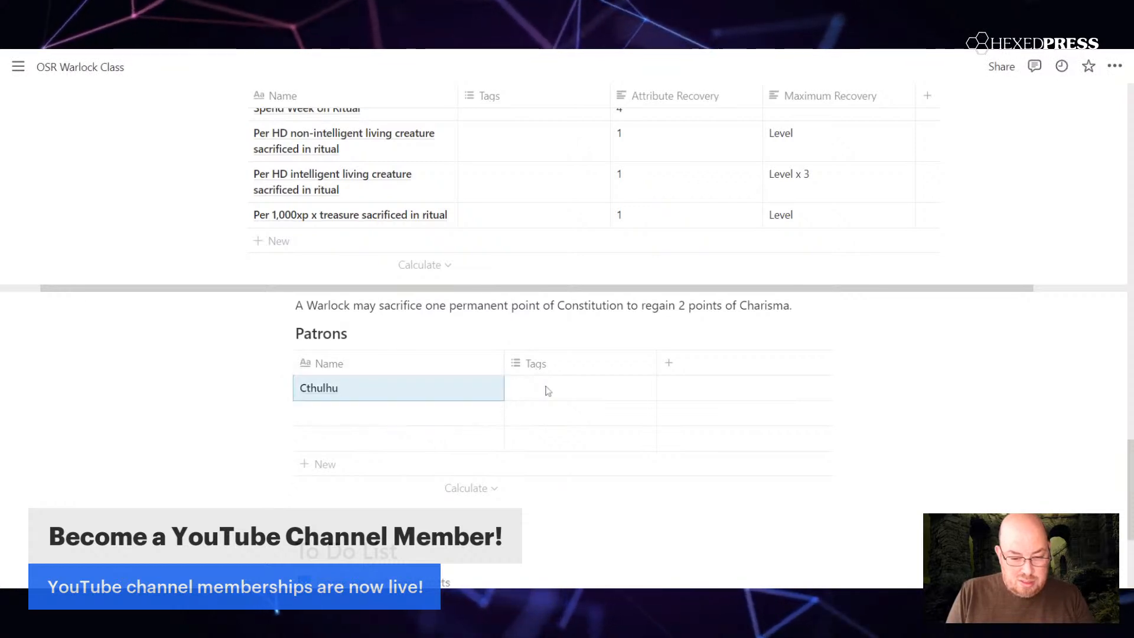
{"action": "left_click", "coordinate": [548, 391]}
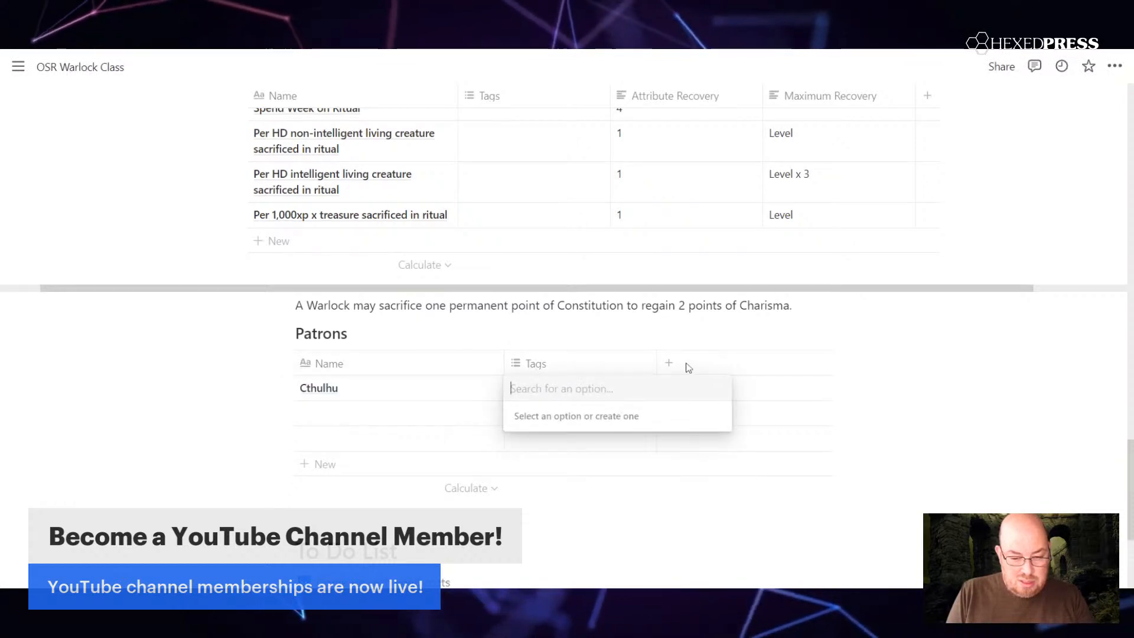
{"action": "key", "text": "Escape"}
Step: Add a text column named "Level 1 Spells" to the Patrons table
{"action": "left_click", "coordinate": [669, 364]}
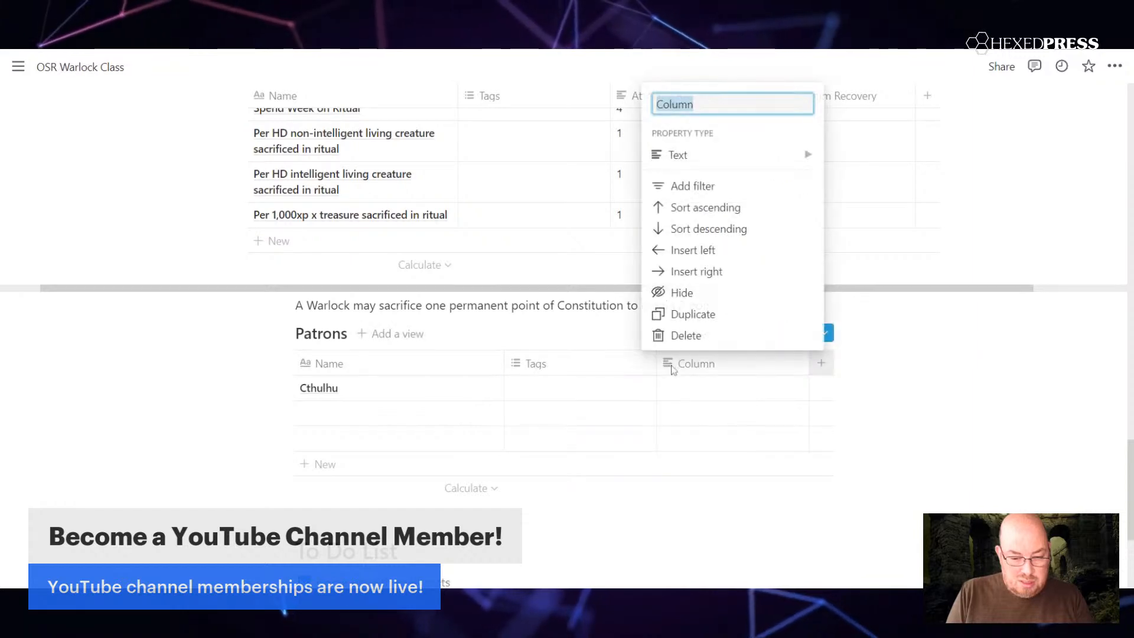
{"action": "type", "text": "Spells"}
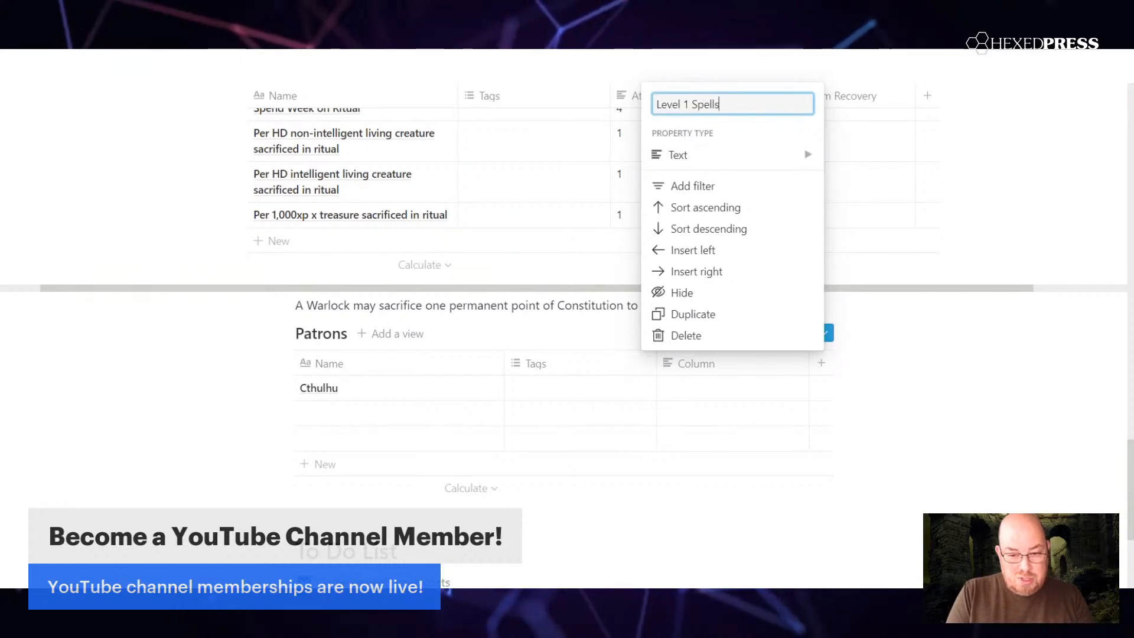
{"action": "key", "text": "Return"}
Step: Add a text column named "Level 2 Spells" to the Patrons table
{"action": "left_click", "coordinate": [822, 366]}
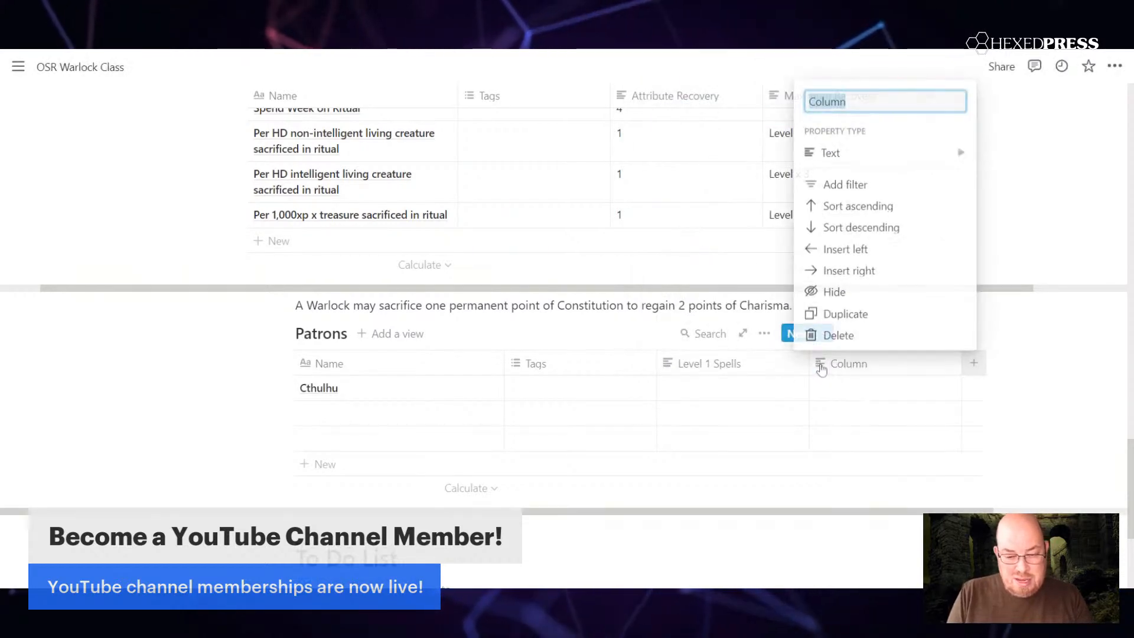
{"action": "type", "text": "Level"}
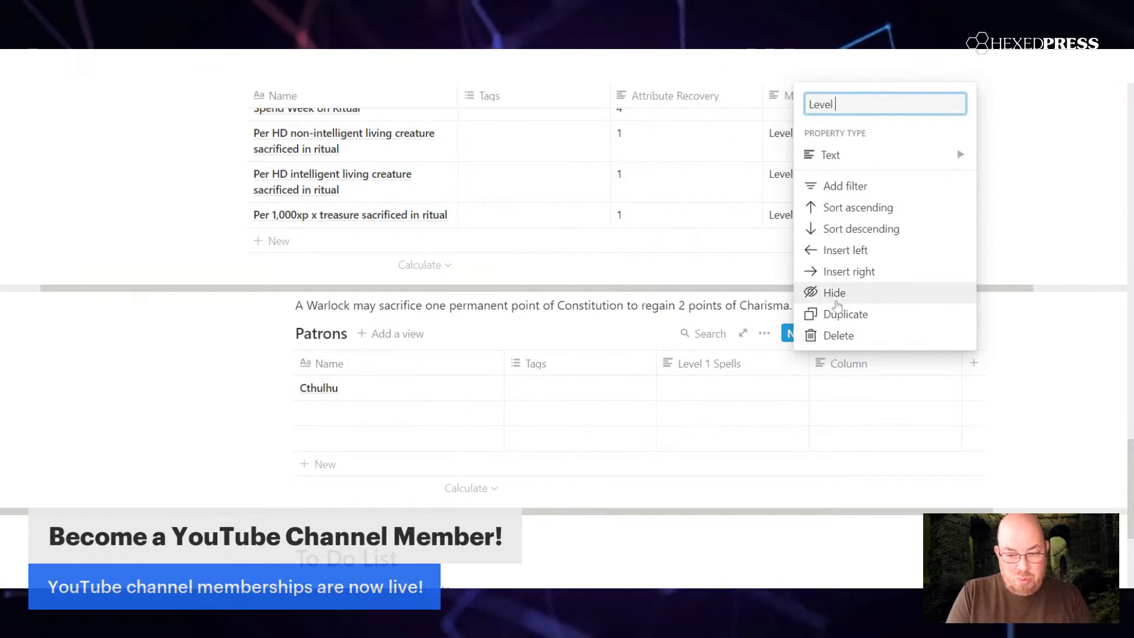
{"action": "type", "text": " 2 S"}
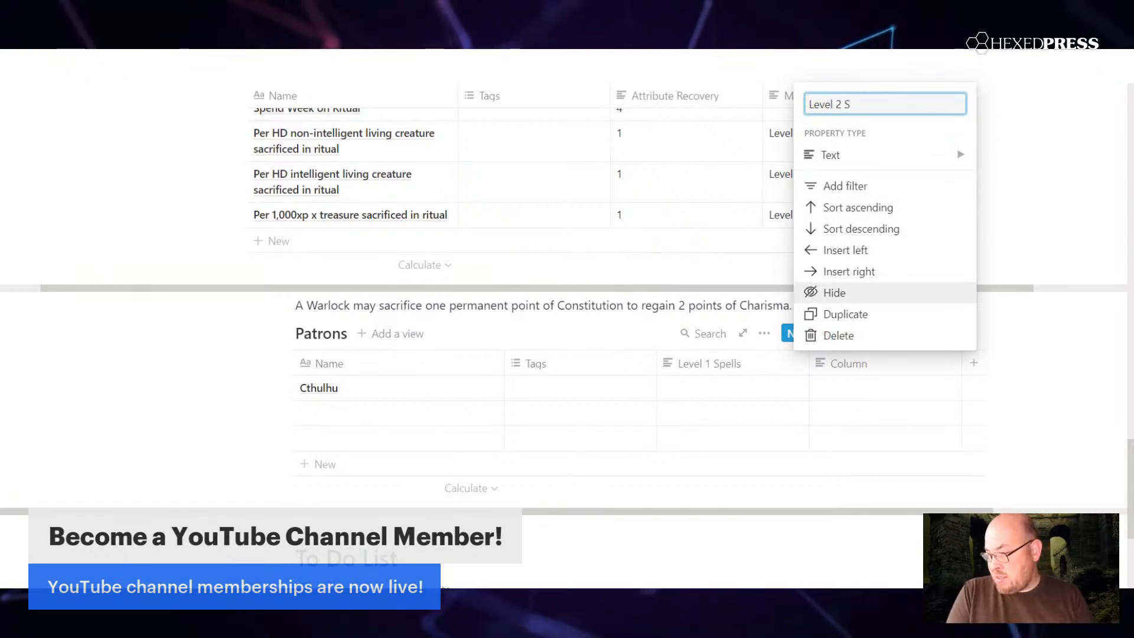
{"action": "type", "text": "pells"}
{"action": "key", "text": "Return"}
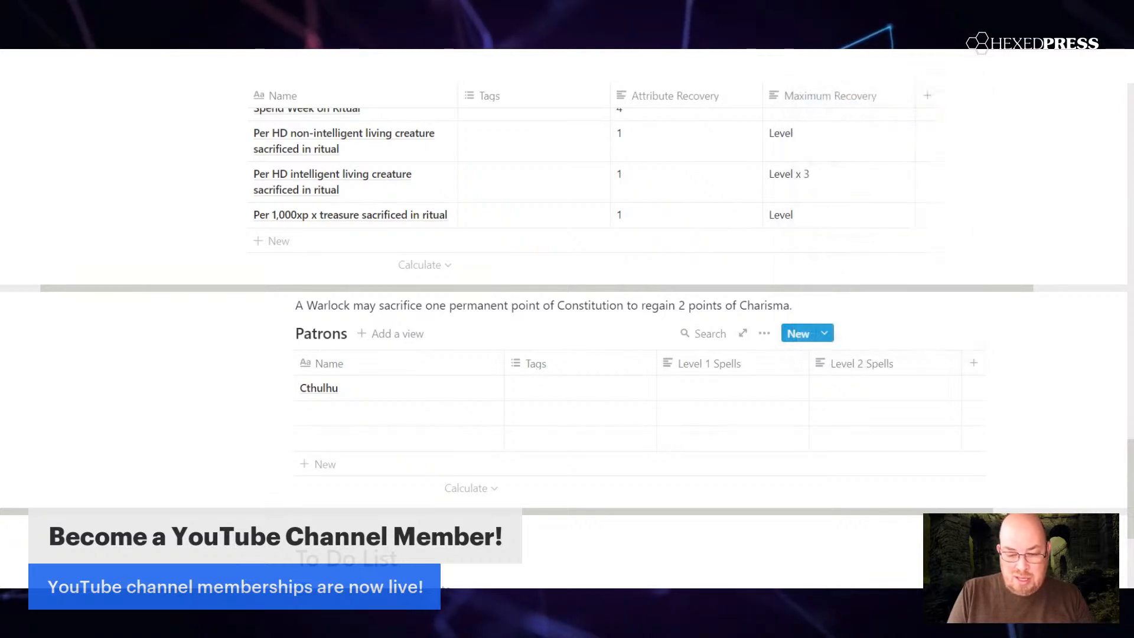
Step: Add a text column named "Level 3 Spells" to the Patrons table
{"action": "left_click", "coordinate": [971, 365]}
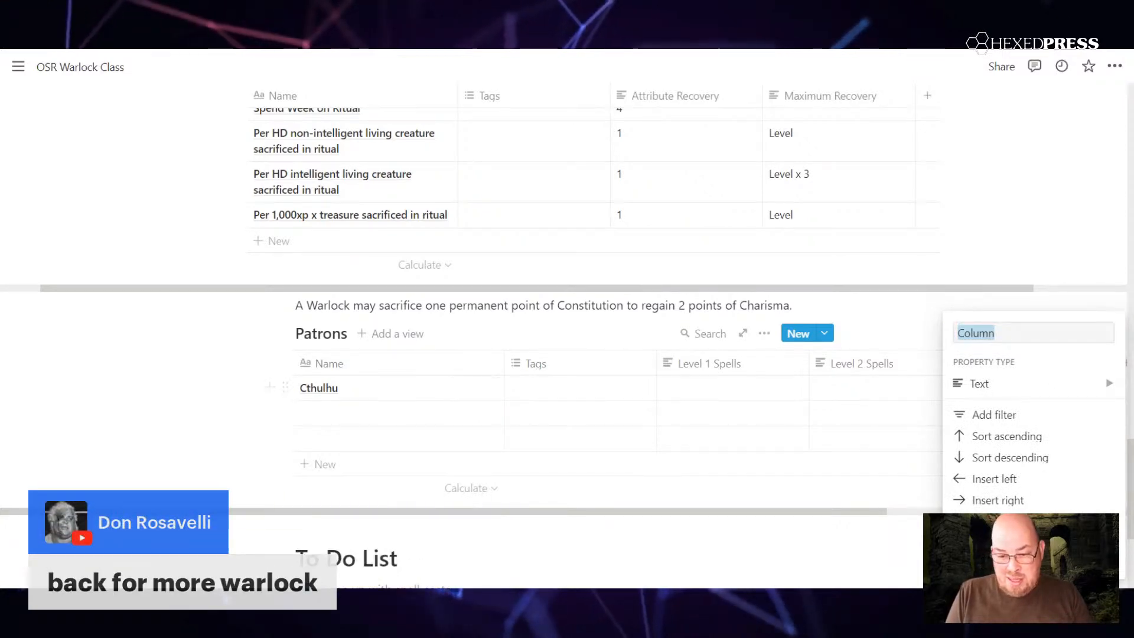
{"action": "key", "text": "Escape"}
{"action": "left_click", "coordinate": [983, 369]}
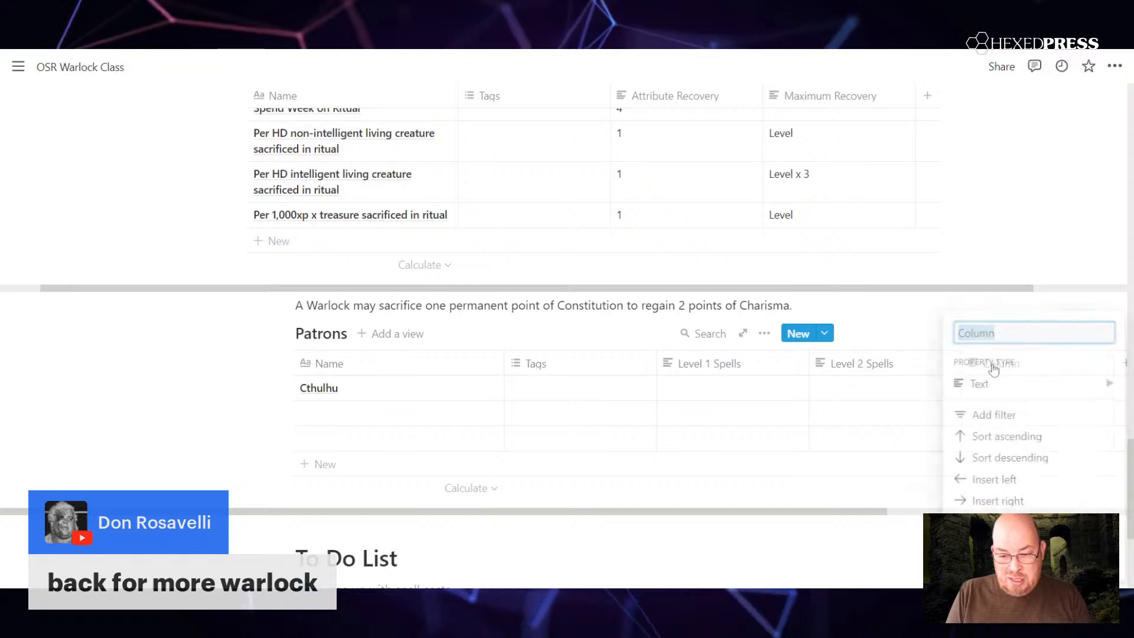
{"action": "type", "text": "S"}
{"action": "key", "text": "BackSpace"}
{"action": "type", "text": "Level 3 Spells"}
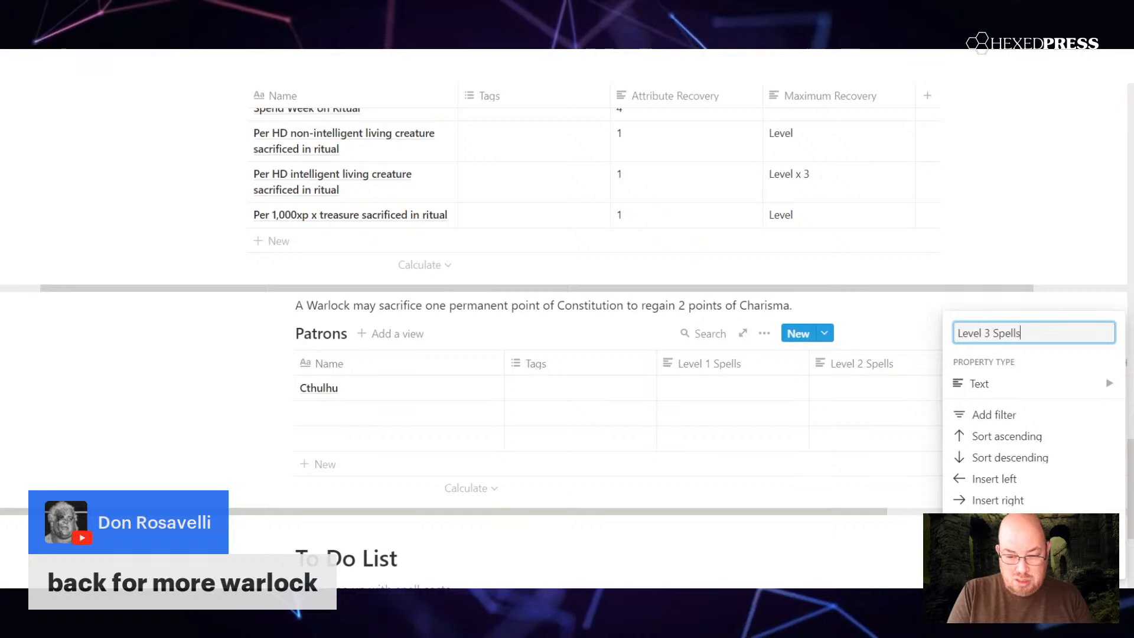
{"action": "key", "text": "Escape"}
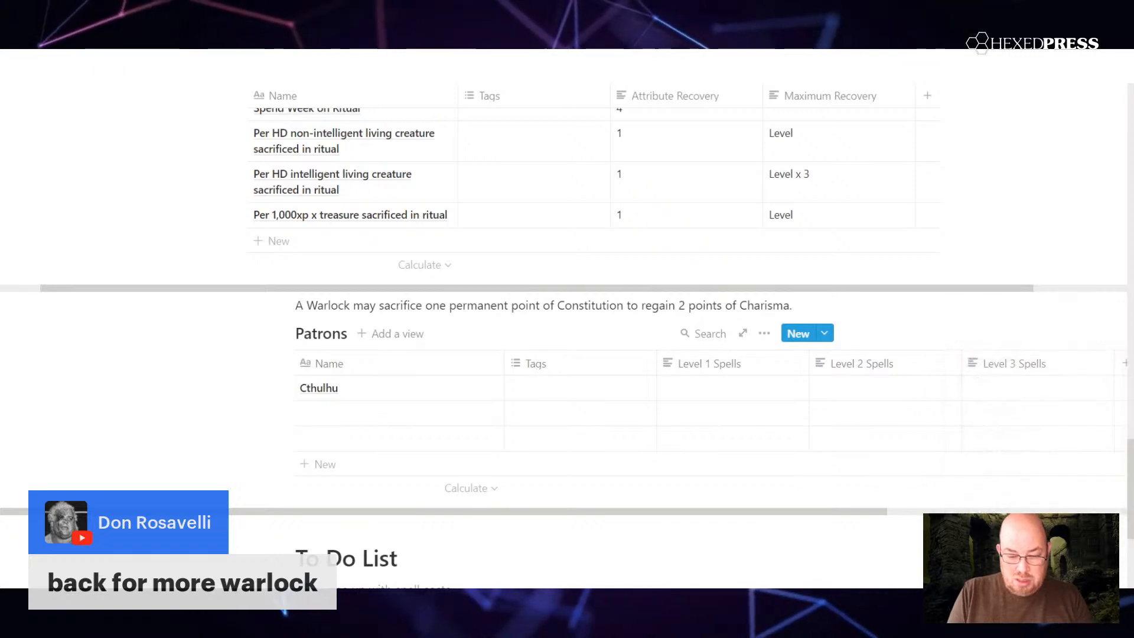
Step: Add a text column named "Level 4 Spells" to the Patrons table
{"action": "left_click", "coordinate": [1126, 369]}
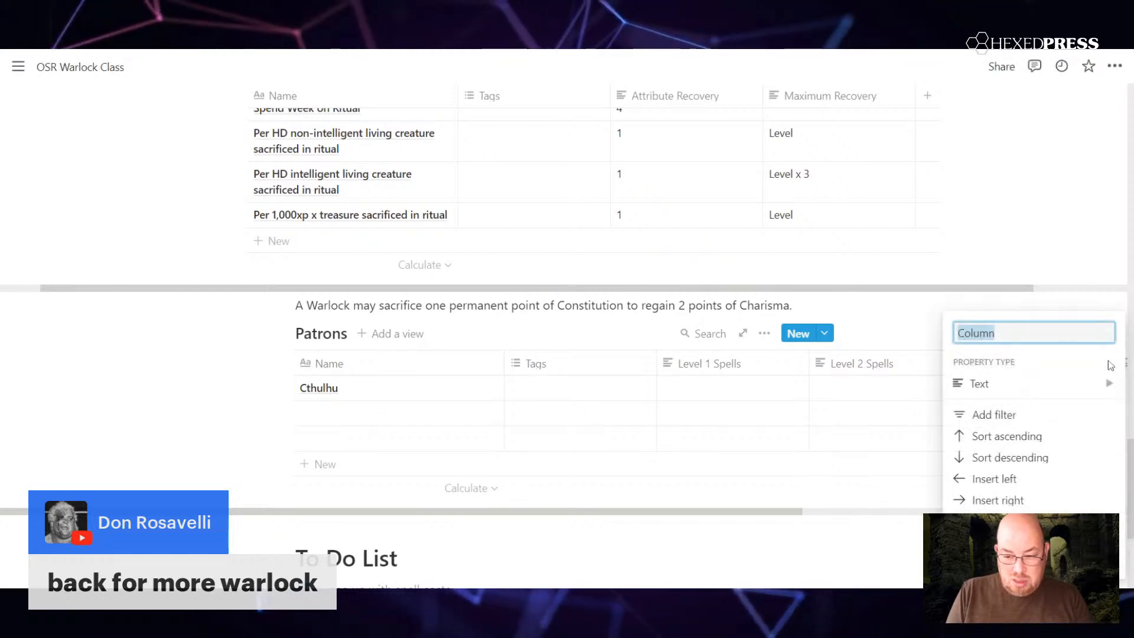
{"action": "type", "text": "Level 4 Spells"}
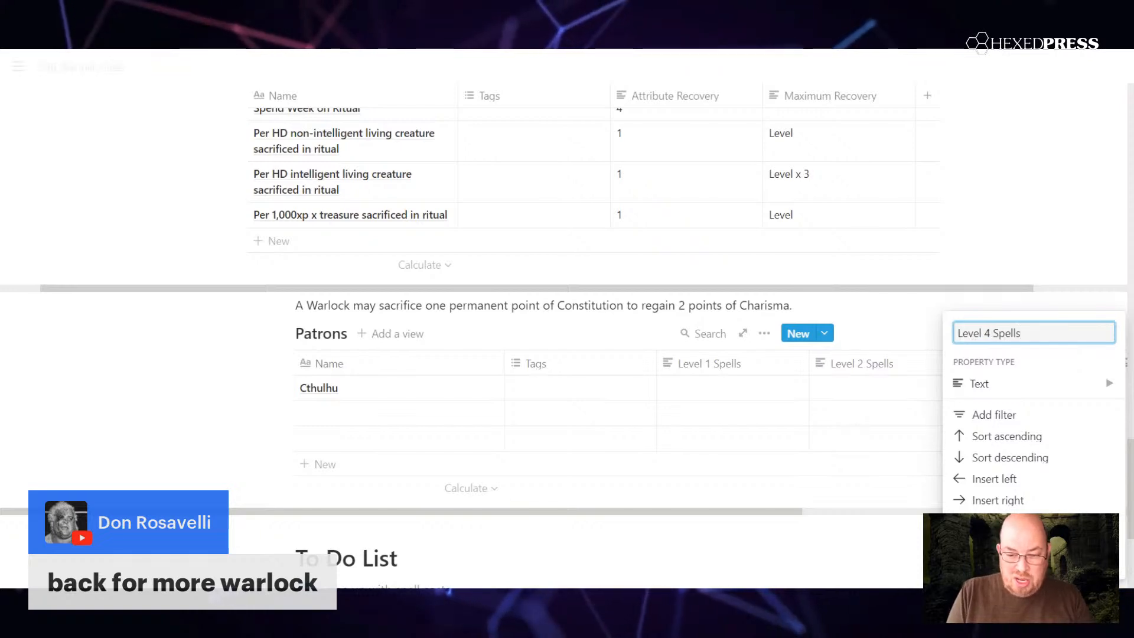
{"action": "left_click", "coordinate": [924, 307]}
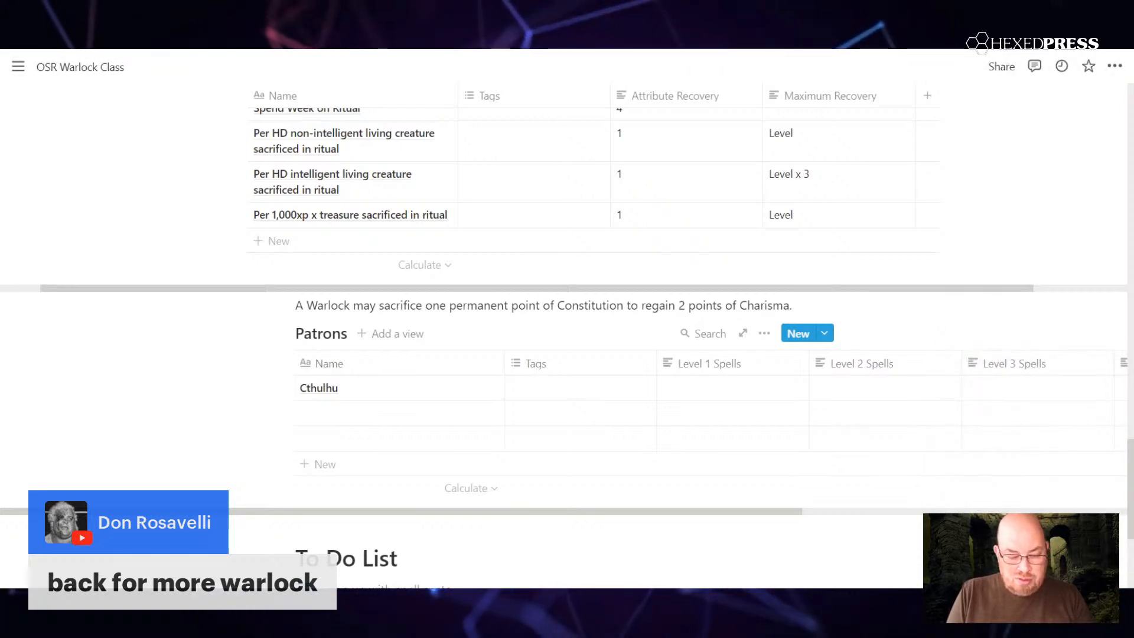
Step: Add a bullet at the end of the Spellcasting list reading "can use scrolls but can't learn spells from scrolls or spellbooks"
{"action": "scroll", "coordinate": [564, 319], "scroll_direction": "up", "scroll_amount": 15}
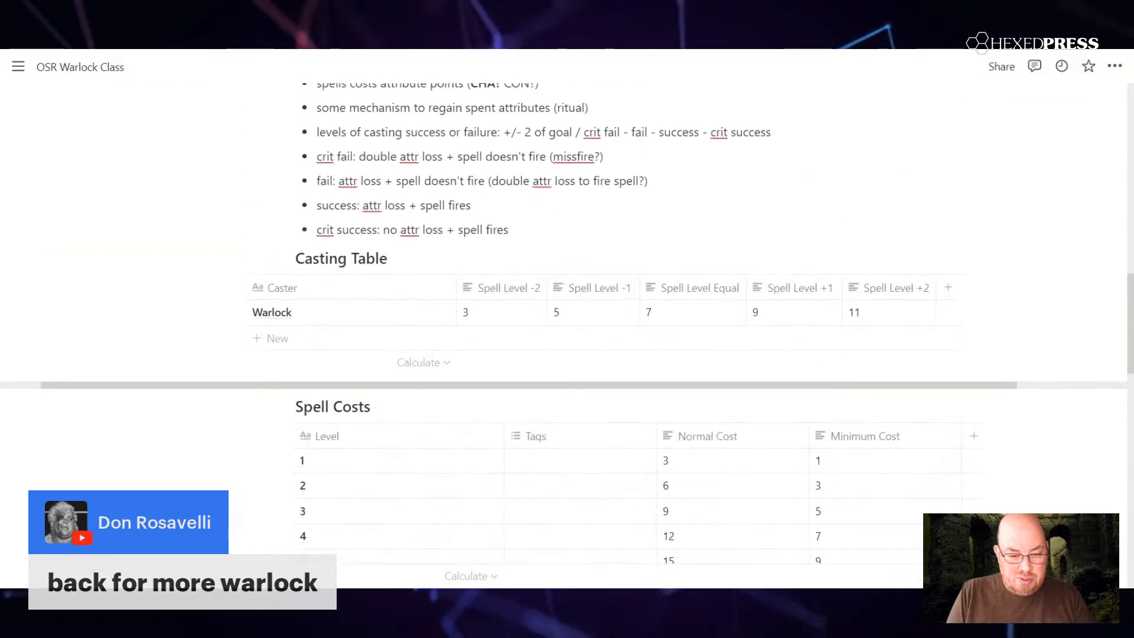
{"action": "scroll", "coordinate": [902, 309], "scroll_direction": "up", "scroll_amount": 3}
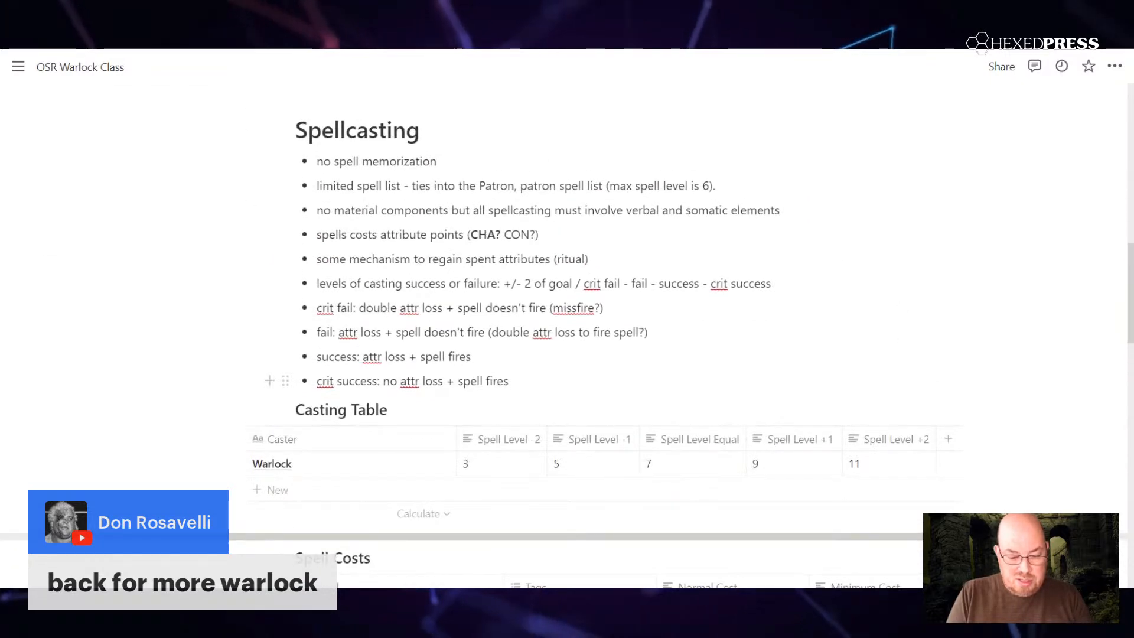
{"action": "key", "text": "Return"}
{"action": "type", "text": "can use scrolls but can't spells from scr"}
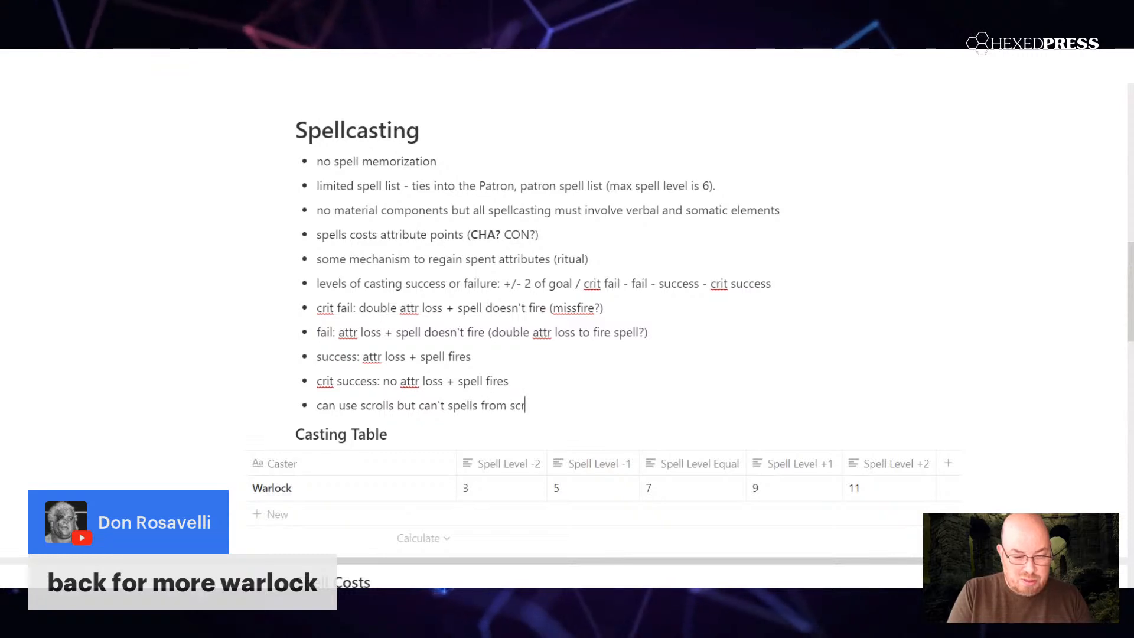
{"action": "type", "text": "spellbooks"}
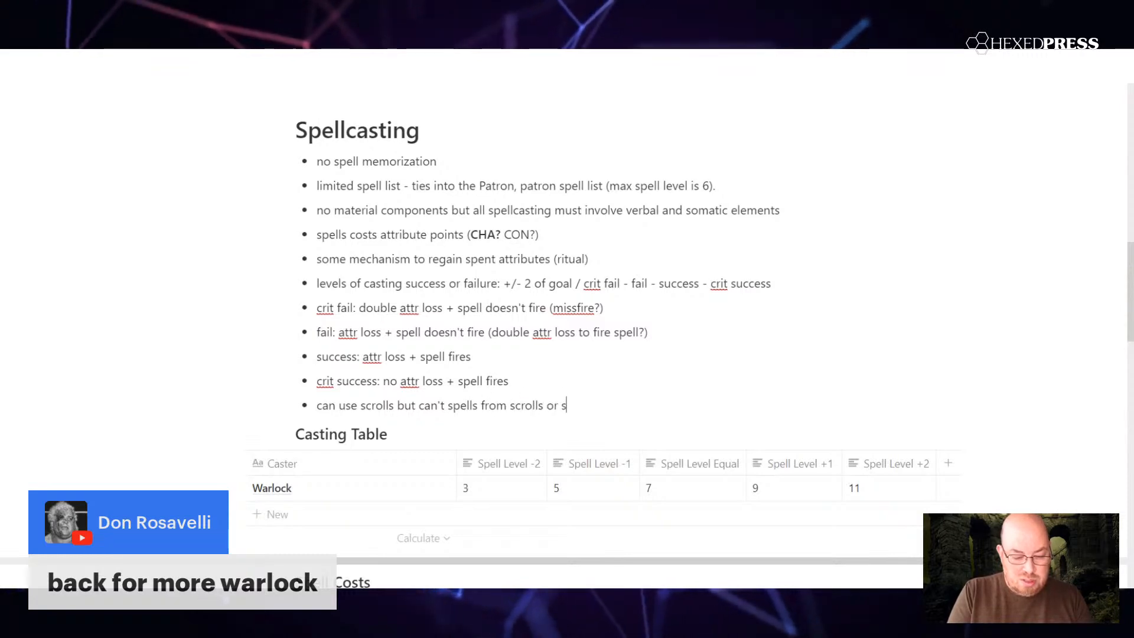
{"action": "key", "text": "Left"}
{"action": "key", "text": "Left"}
{"action": "key", "text": "Left"}
{"action": "key", "text": "Left"}
{"action": "key", "text": "Left"}
{"action": "key", "text": "Left"}
{"action": "key", "text": "Left"}
{"action": "key", "text": "Left"}
{"action": "key", "text": "Left"}
{"action": "key", "text": "Left"}
{"action": "key", "text": "Left"}
{"action": "key", "text": "Left"}
{"action": "key", "text": "Left"}
{"action": "key", "text": "Left"}
{"action": "key", "text": "Left"}
{"action": "key", "text": "Left"}
{"action": "key", "text": "Left"}
{"action": "key", "text": "Left"}
{"action": "key", "text": "Left"}
{"action": "key", "text": "Left"}
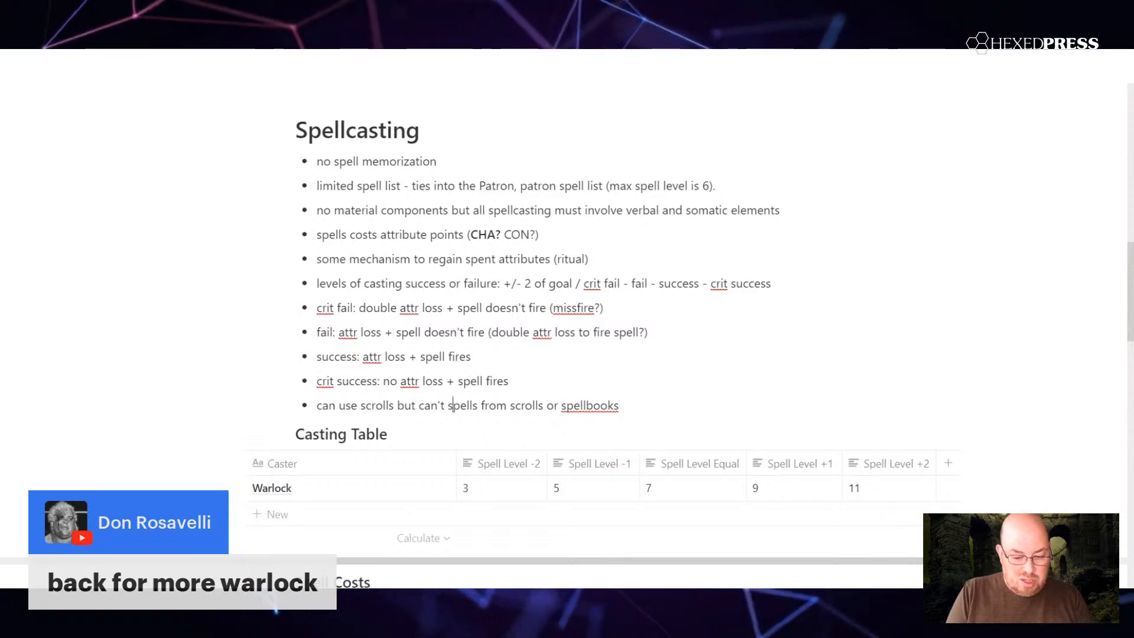
{"action": "type", "text": "learn"}
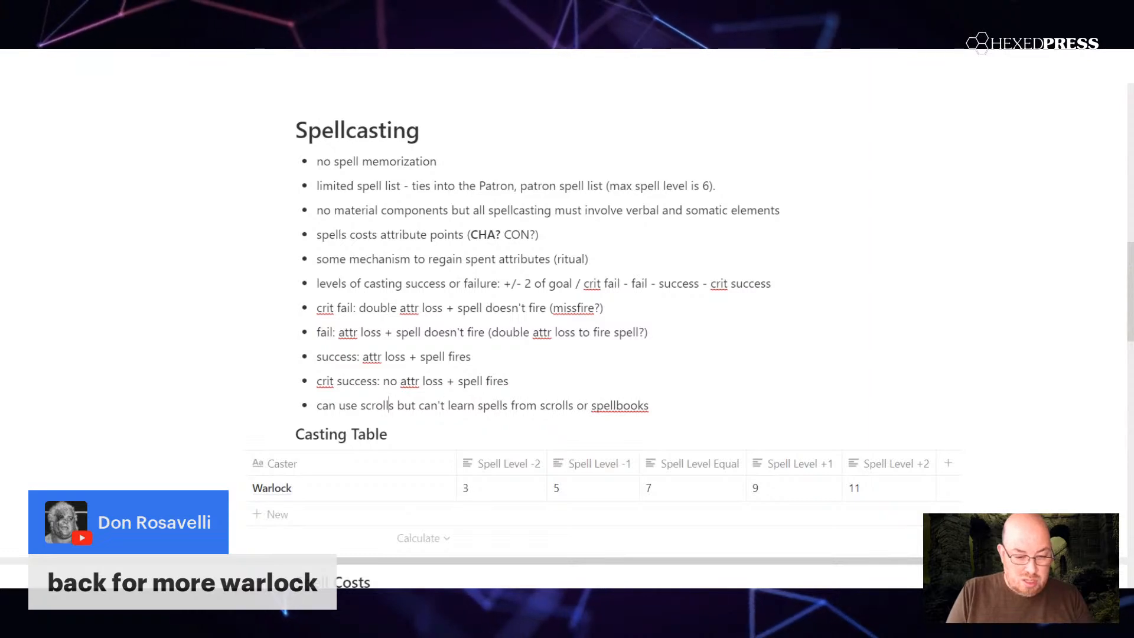
Step: Reword the beginning of the last Spellcasting bullet to "can cast from scrolls or spellbooks", keeping the rest of the sentence
{"action": "double_click", "coordinate": [348, 405]}
{"action": "type", "text": "cast from"}
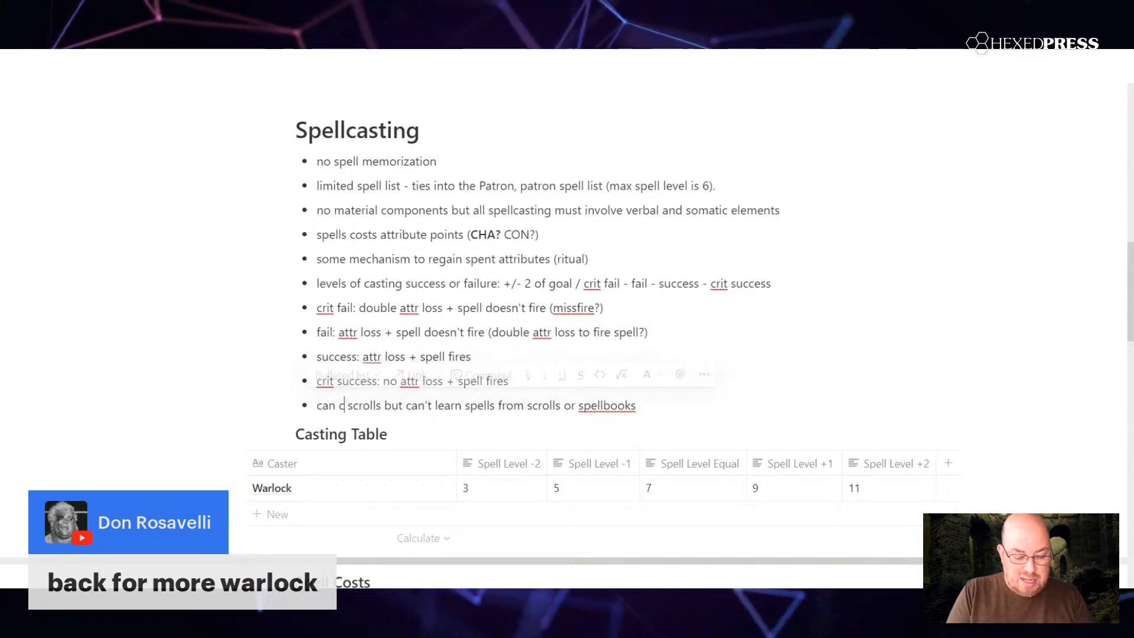
{"action": "key", "text": "Right"}
{"action": "key", "text": "Right"}
{"action": "key", "text": "Right"}
{"action": "key", "text": "Right"}
{"action": "key", "text": "Right"}
{"action": "key", "text": "Right"}
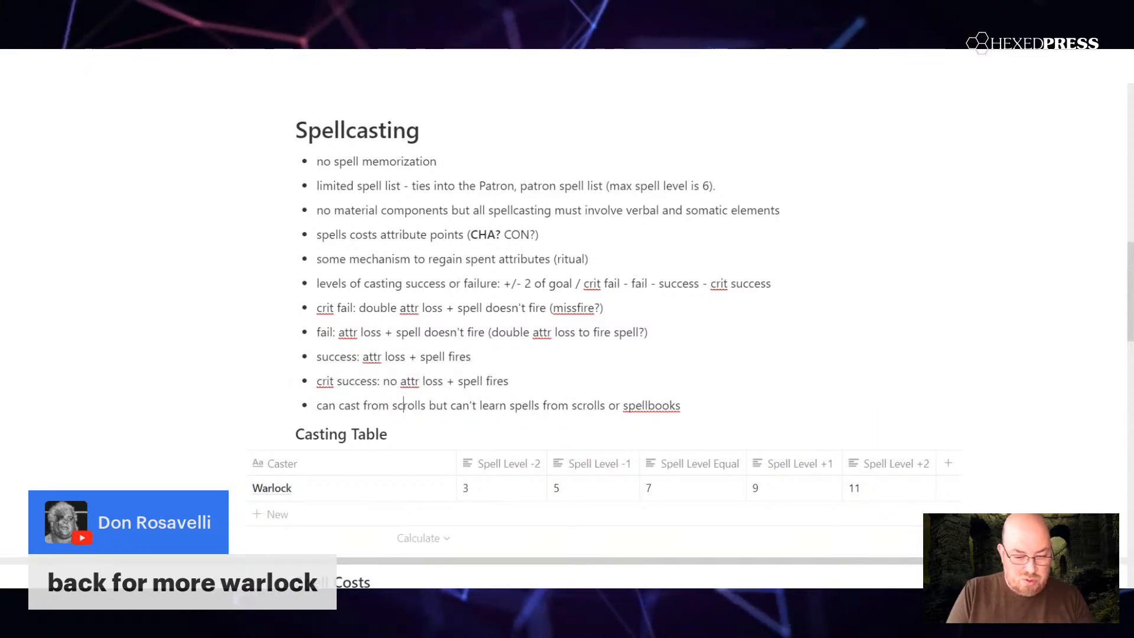
{"action": "type", "text": "or spellbook"}
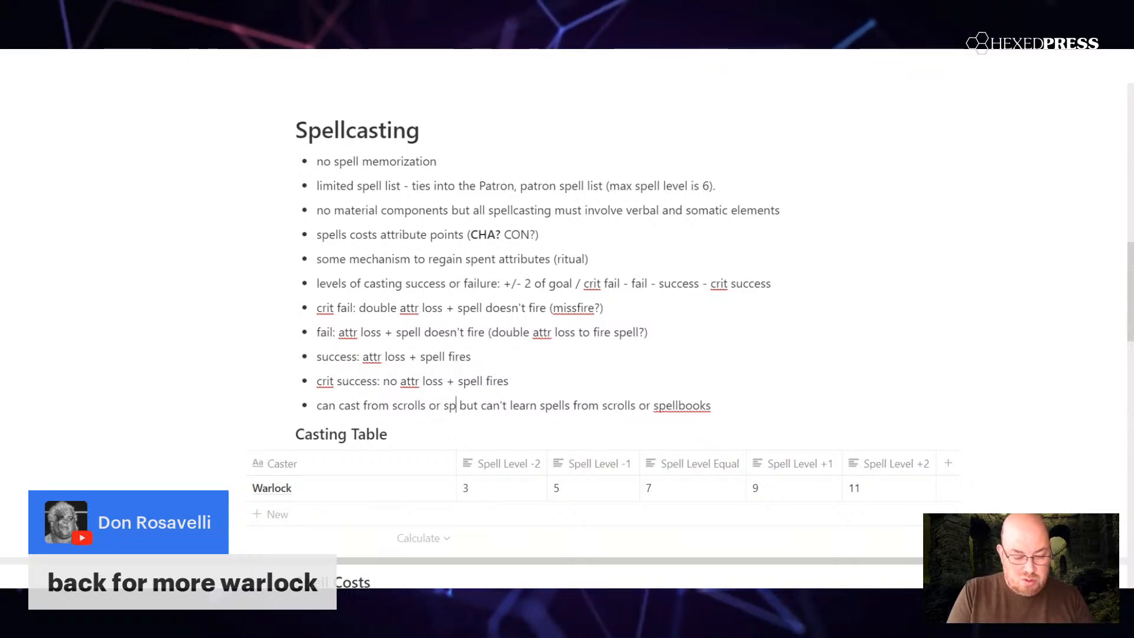
{"action": "type", "text": "s"}
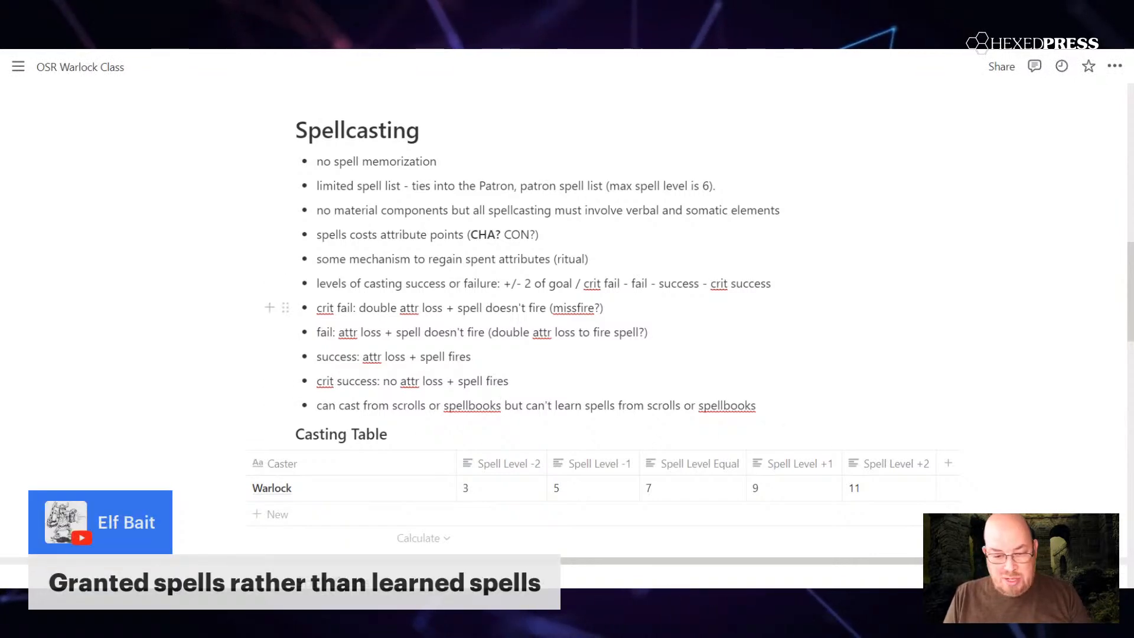
Step: Add a text column named "Level 5 Spells" after Level 4 Spells in the Patrons table
{"action": "scroll", "coordinate": [750, 202], "scroll_direction": "down", "scroll_amount": 5}
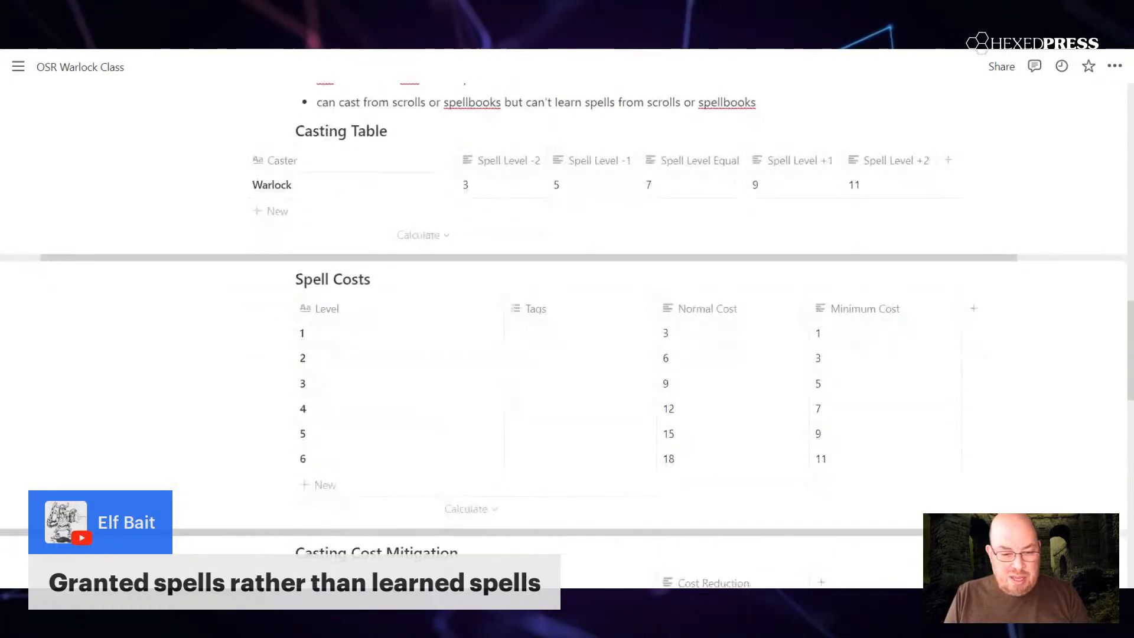
{"action": "scroll", "coordinate": [751, 202], "scroll_direction": "up", "scroll_amount": 4}
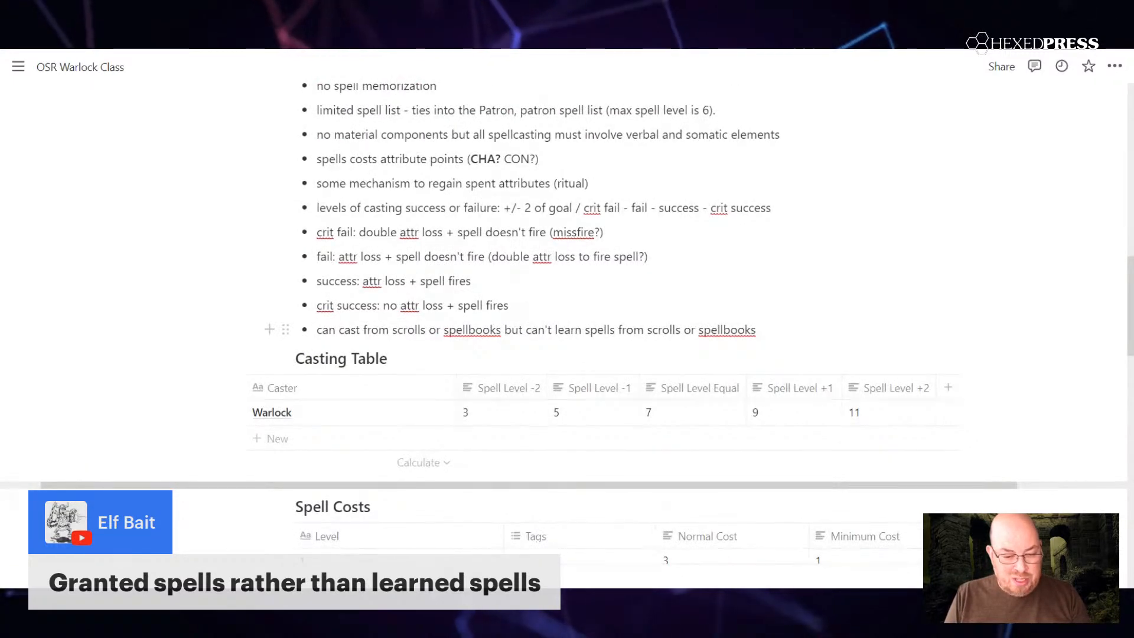
{"action": "scroll", "coordinate": [567, 284], "scroll_direction": "down", "scroll_amount": 7}
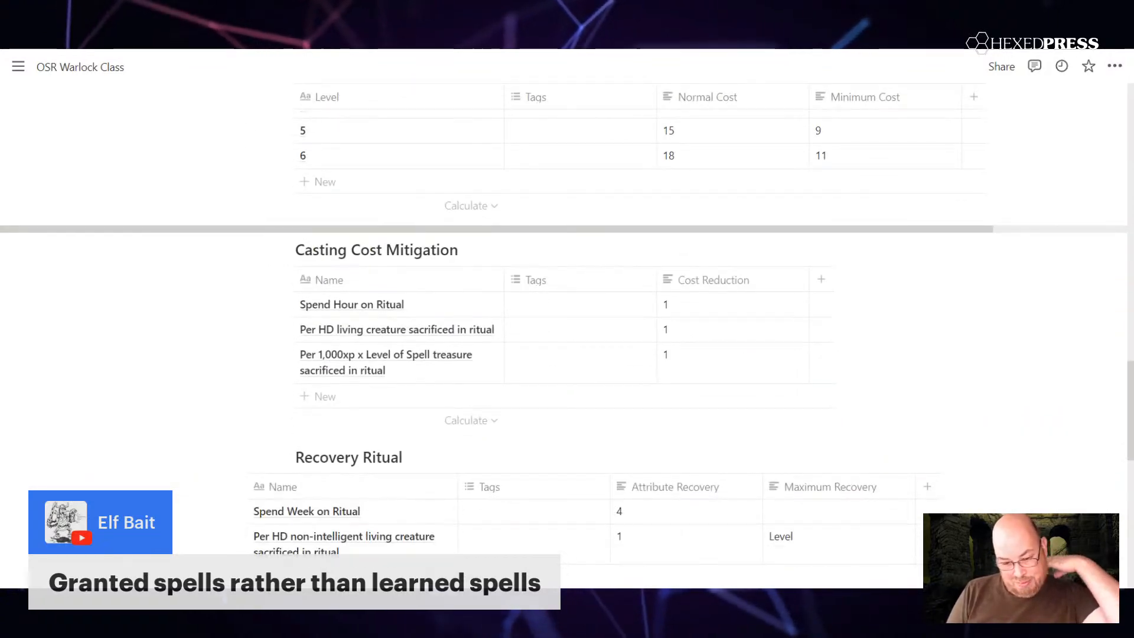
{"action": "scroll", "coordinate": [567, 284], "scroll_direction": "down", "scroll_amount": 4}
{"action": "scroll", "coordinate": [567, 284], "scroll_direction": "down", "scroll_amount": 5}
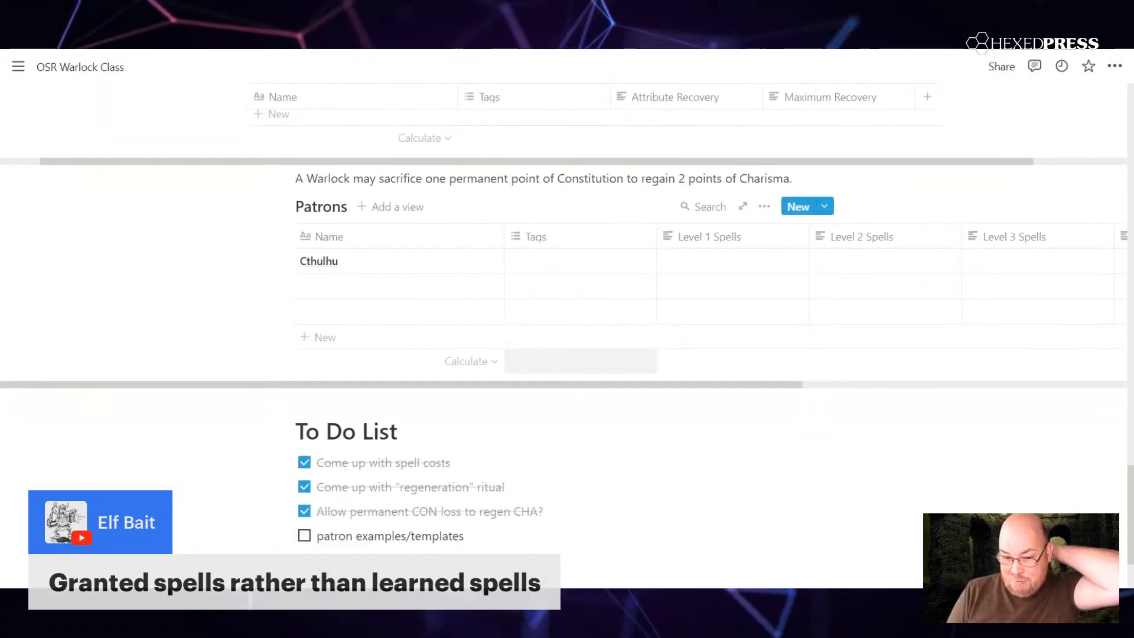
{"action": "scroll", "coordinate": [591, 284], "scroll_direction": "right", "scroll_amount": 5}
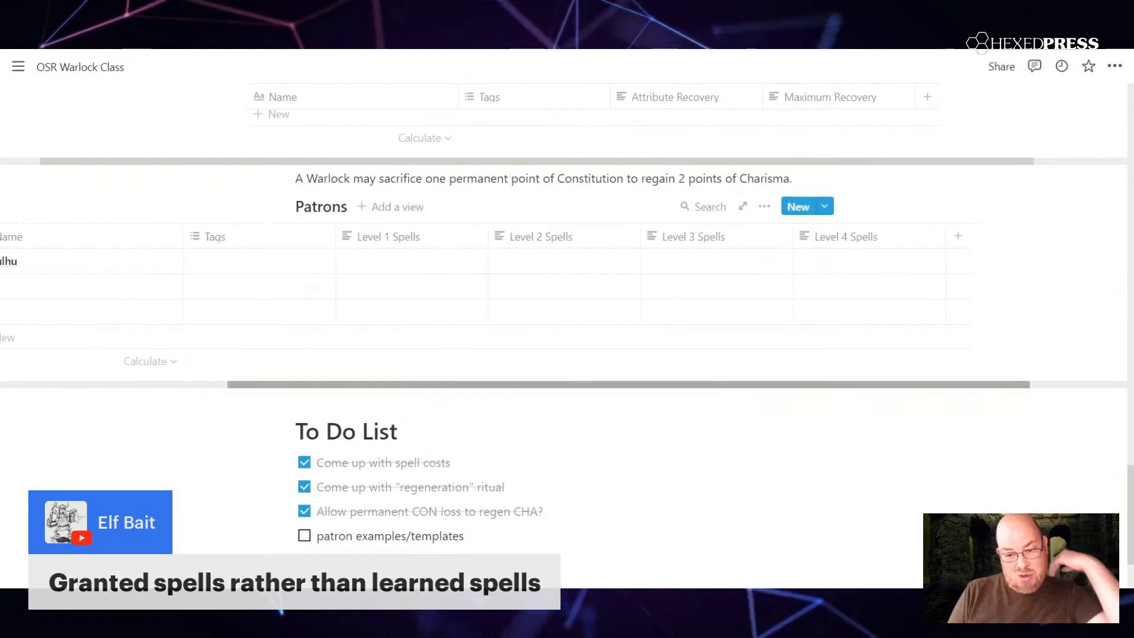
{"action": "left_click", "coordinate": [959, 236]}
{"action": "type", "text": "Level "}
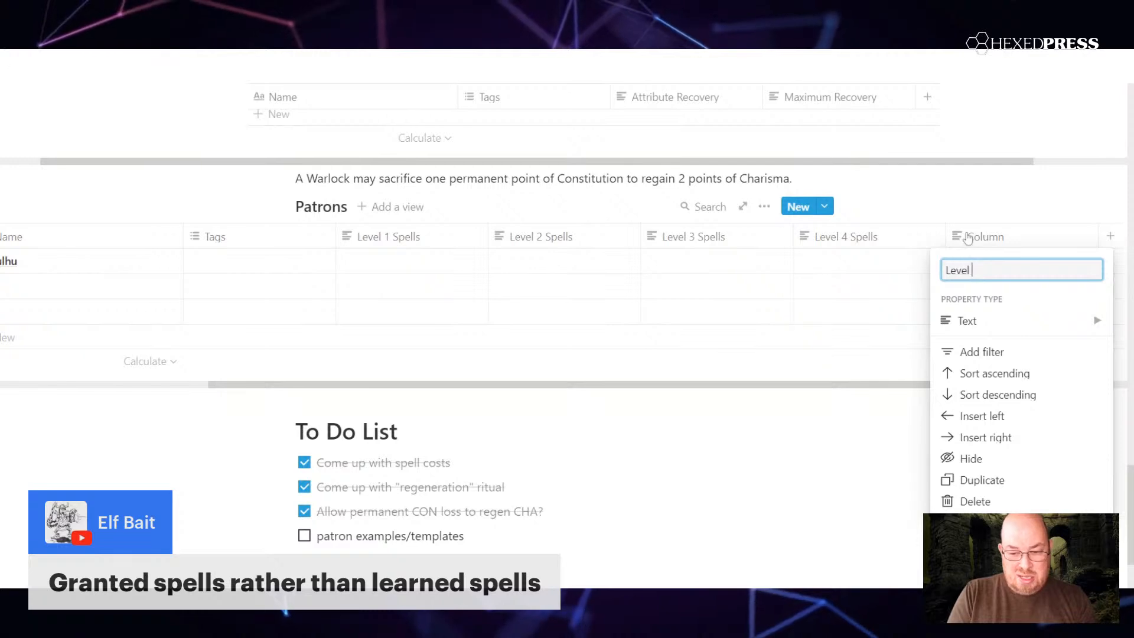
{"action": "type", "text": "5 Spells"}
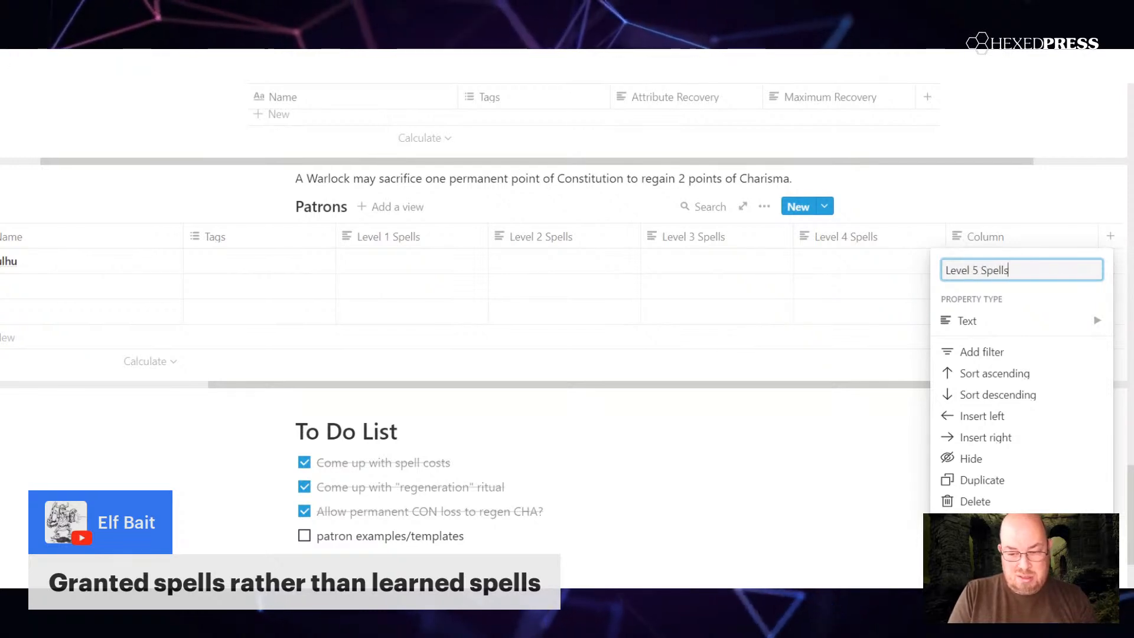
{"action": "key", "text": "Return"}
Step: Add a text column named "Level 6 Spells" as the last column of the Patrons table
{"action": "left_click_drag", "start_coordinate": [875, 384], "coordinate": [962, 393]}
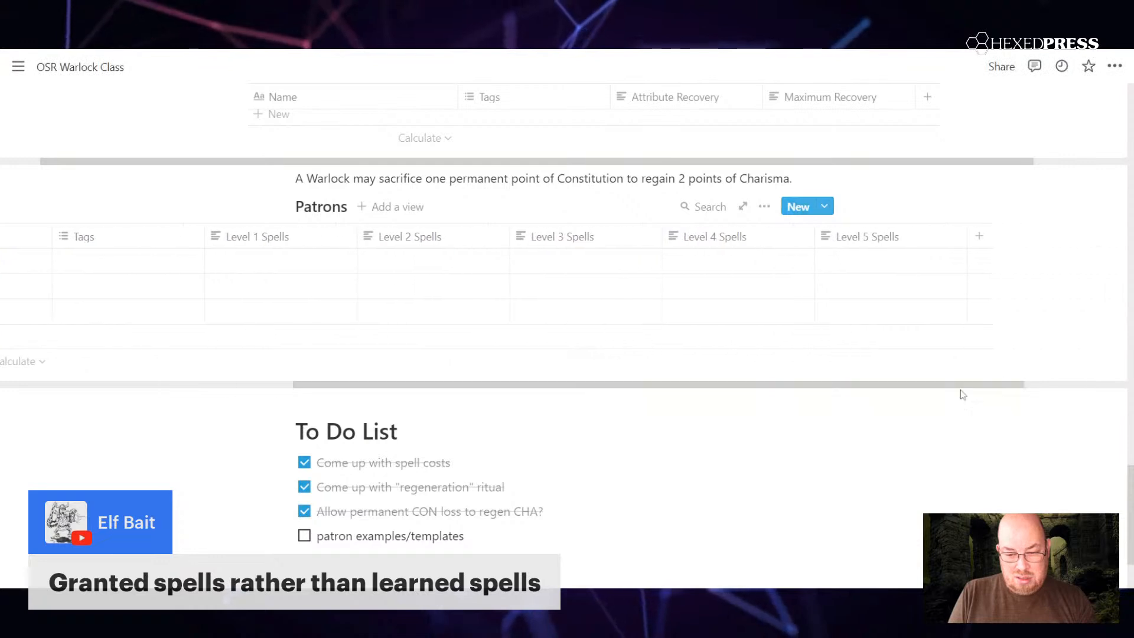
{"action": "left_click", "coordinate": [978, 237]}
{"action": "type", "text": "Level 6 Spells"}
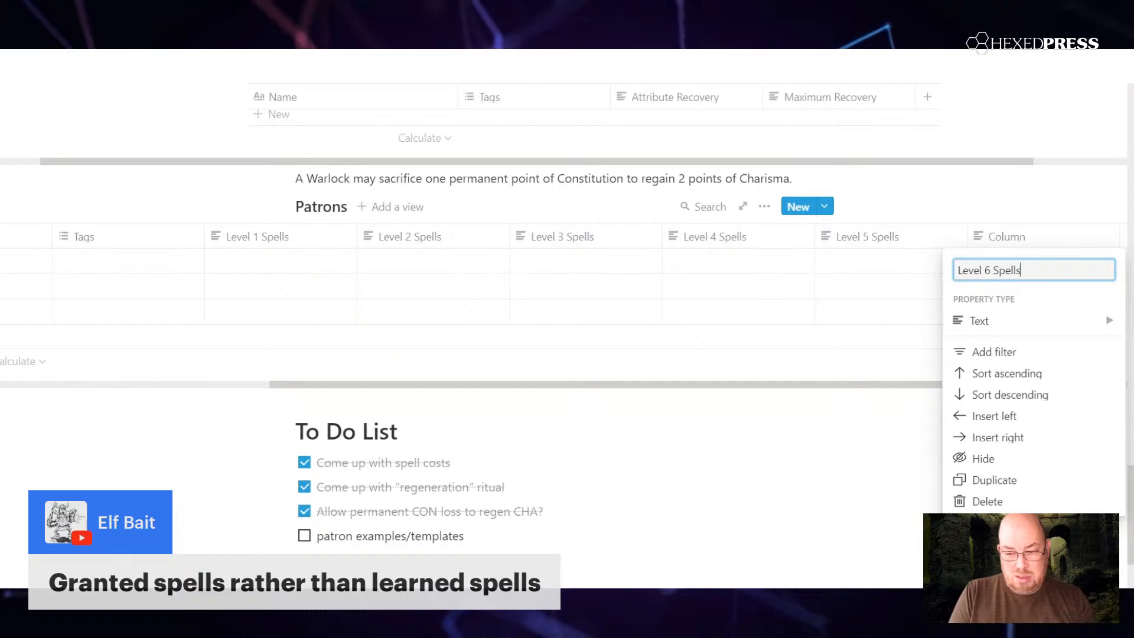
{"action": "left_click", "coordinate": [851, 387]}
{"action": "left_click_drag", "start_coordinate": [851, 385], "coordinate": [580, 381]}
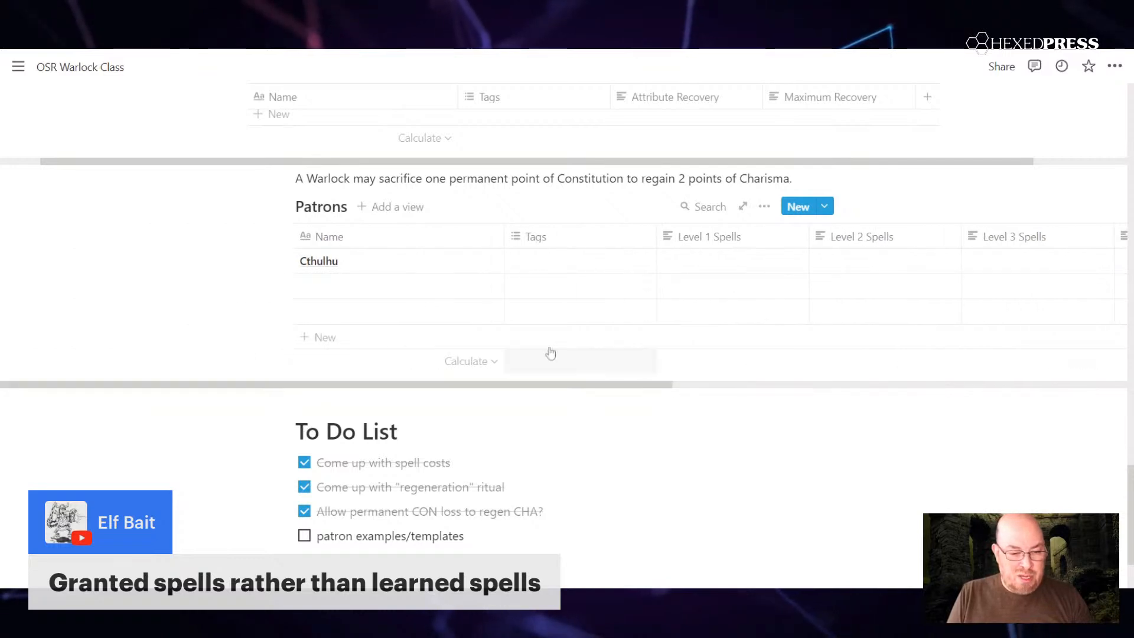
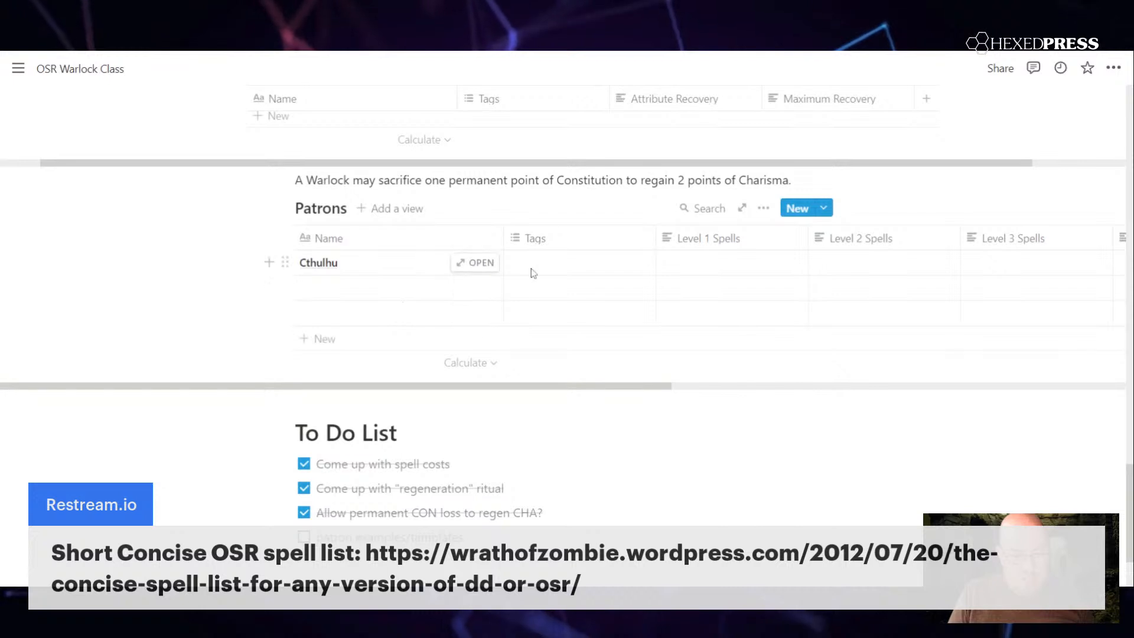
Step: Enter "Bane," as the first entry in Cthulhu's Level 1 Spells cell of the Patrons table
{"action": "left_click", "coordinate": [579, 263]}
{"action": "left_click", "coordinate": [760, 266]}
{"action": "left_click", "coordinate": [760, 265]}
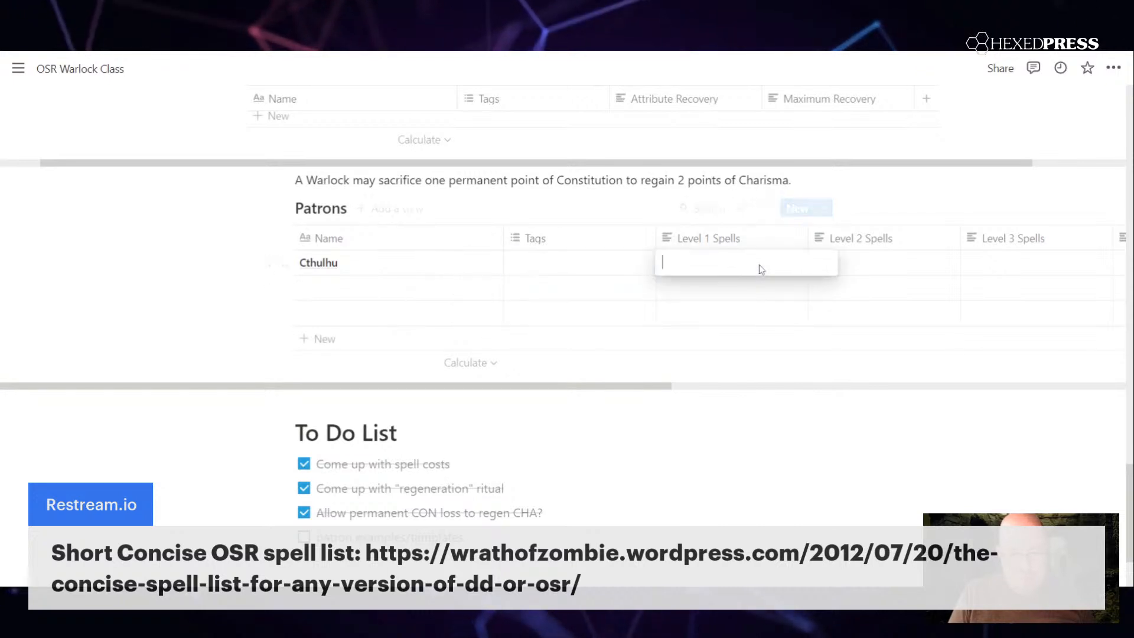
{"action": "type", "text": "B"}
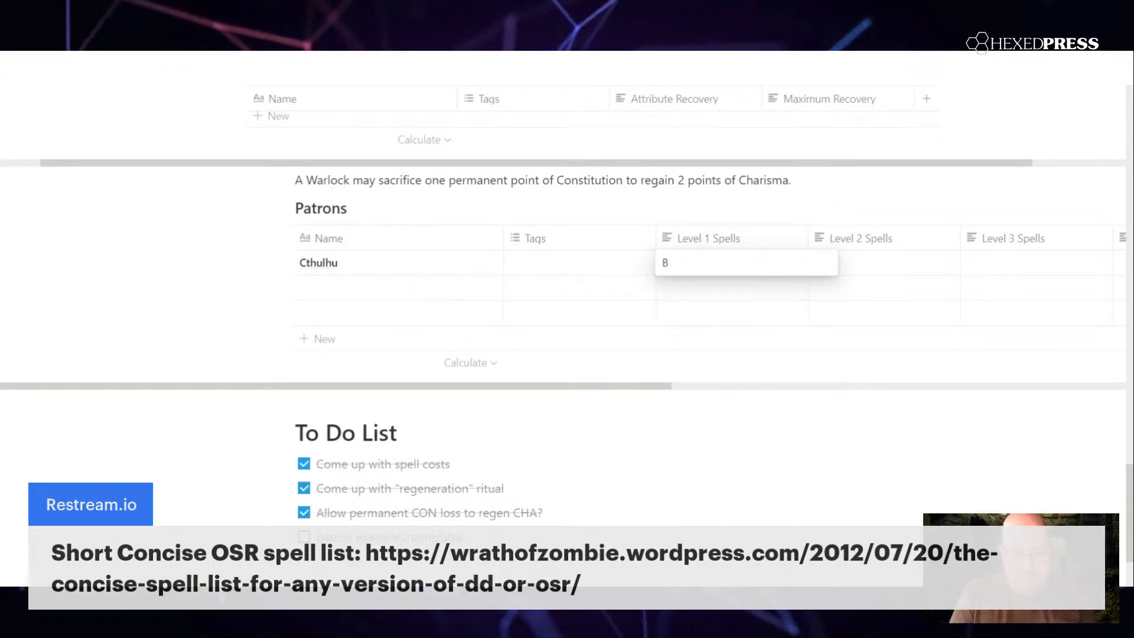
{"action": "type", "text": "ane,"}
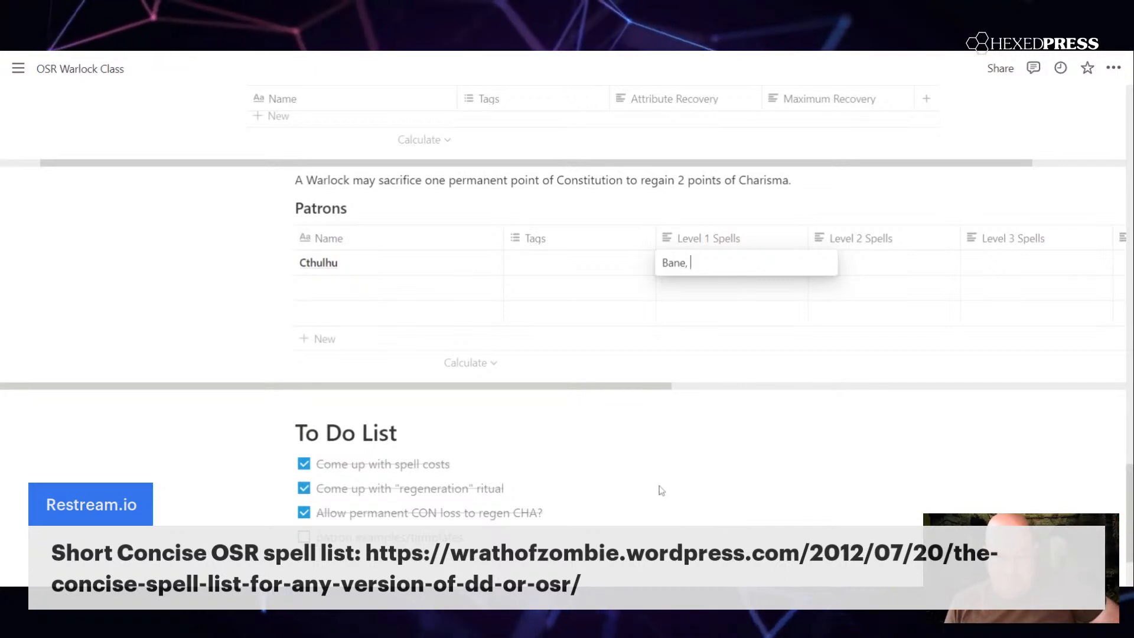
{"action": "key", "text": "Escape"}
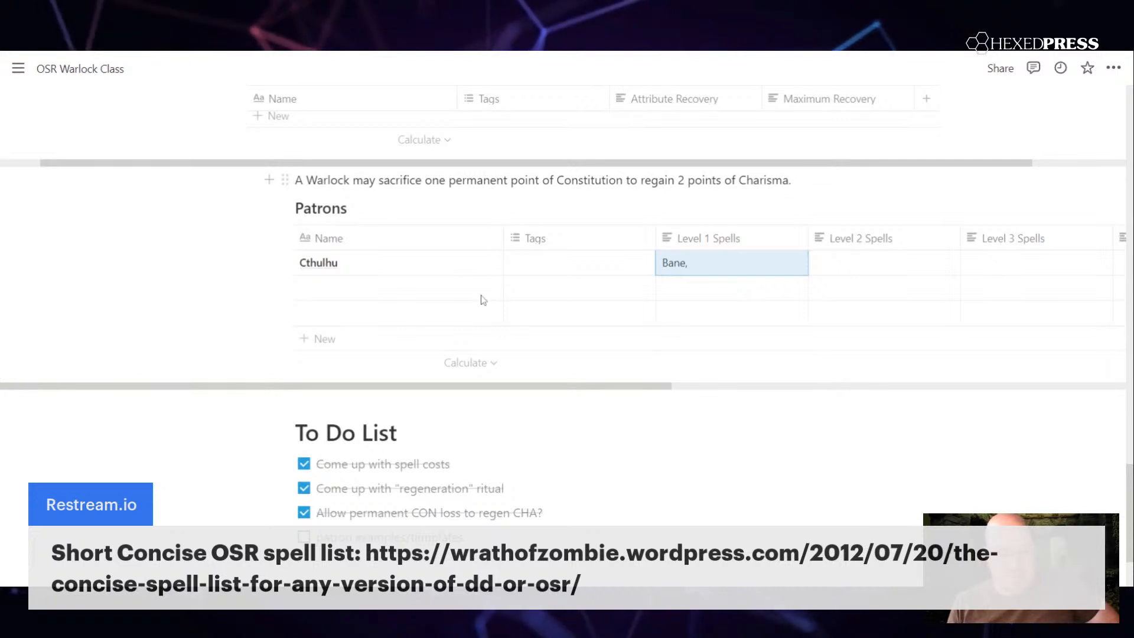
Step: Append "Detect Magic, Obscuring Mist" to Cthulhu's Level 1 Spells
{"action": "left_click", "coordinate": [712, 263]}
{"action": "type", "text": "Detect Magic, Obscuring Mist"}
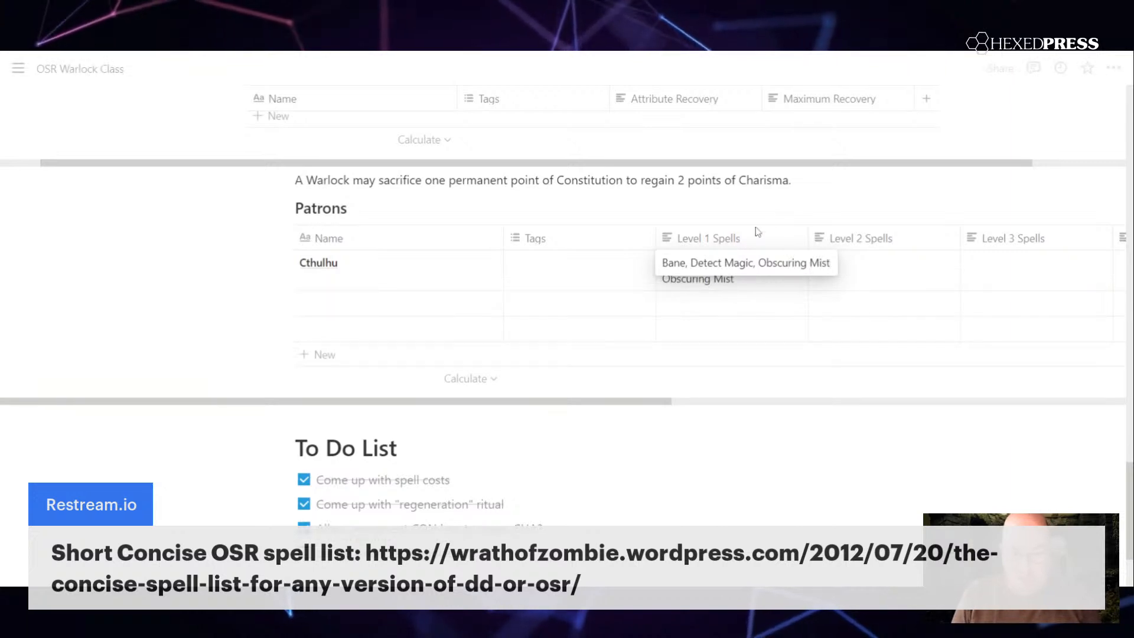
{"action": "key", "text": "Escape"}
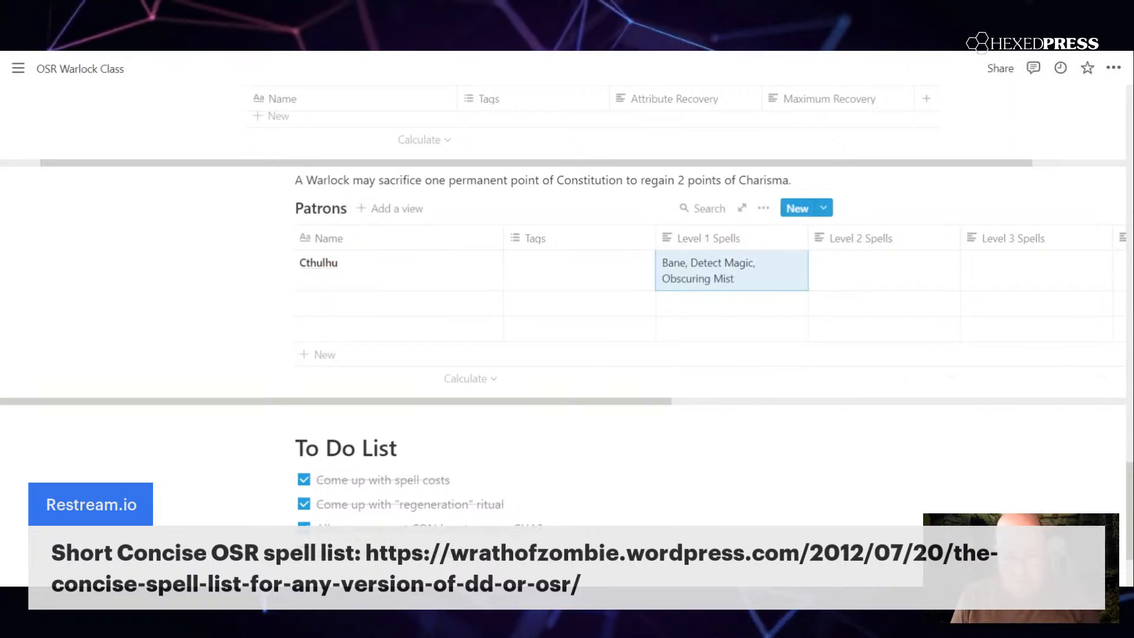
{"action": "key", "text": "Escape"}
{"action": "left_click_drag", "start_coordinate": [590, 401], "coordinate": [784, 407]}
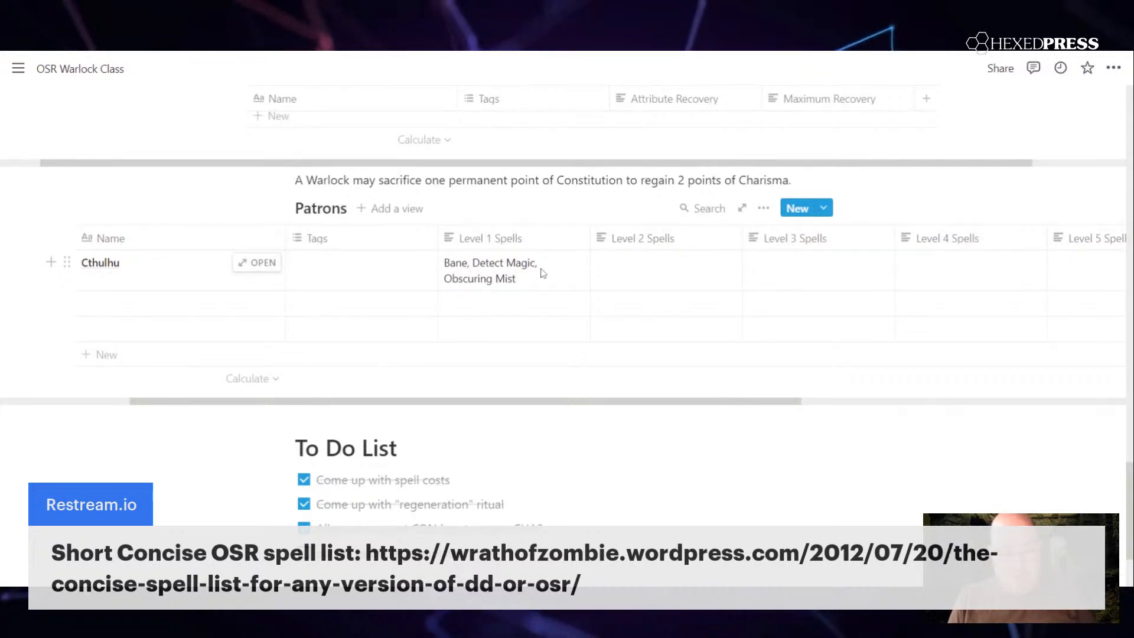
{"action": "double_click", "coordinate": [455, 269]}
{"action": "key", "text": "Escape"}
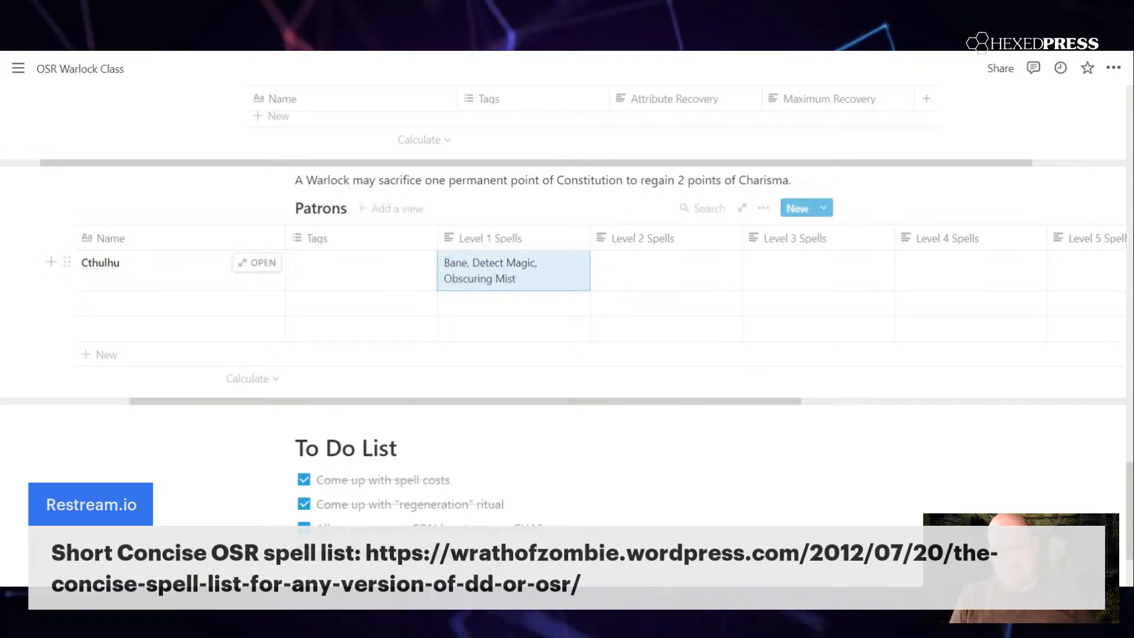
Step: Add a to-do item reading "pick one of each level per day?" below the patron examples item
{"action": "scroll", "coordinate": [414, 496], "scroll_direction": "down", "scroll_amount": 1}
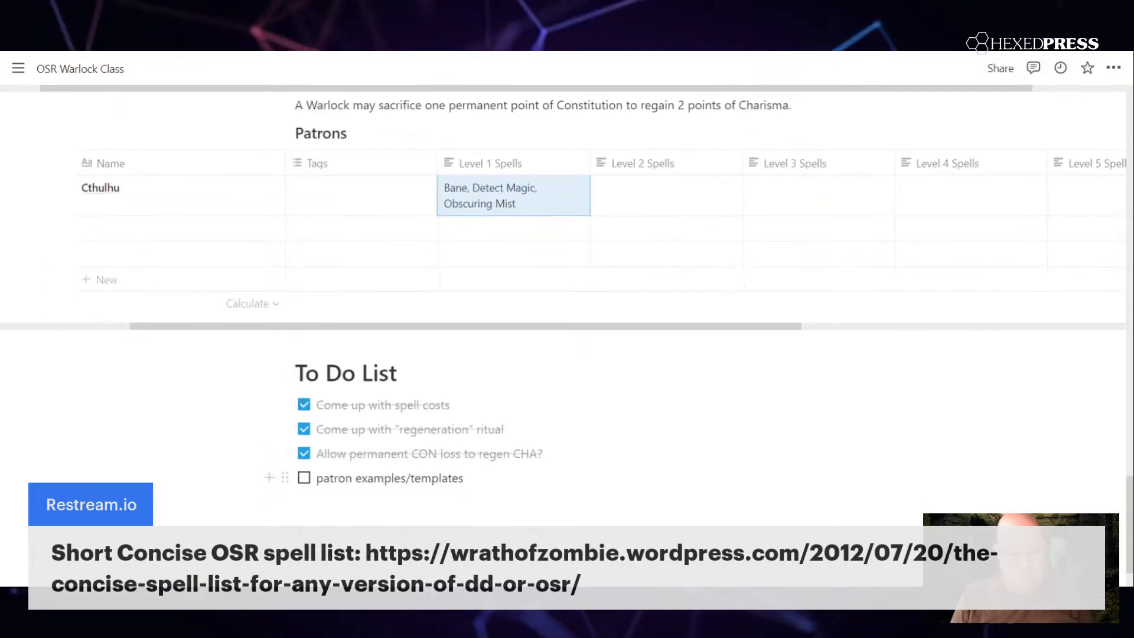
{"action": "type", "text": "pick one of ea"}
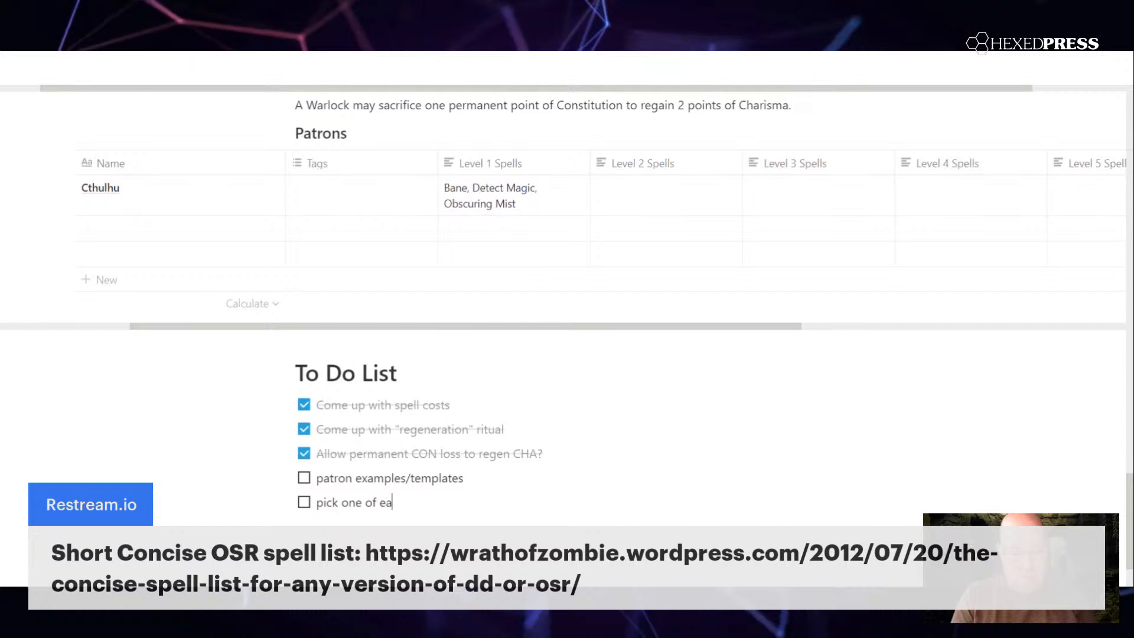
{"action": "type", "text": "ch level per day?"}
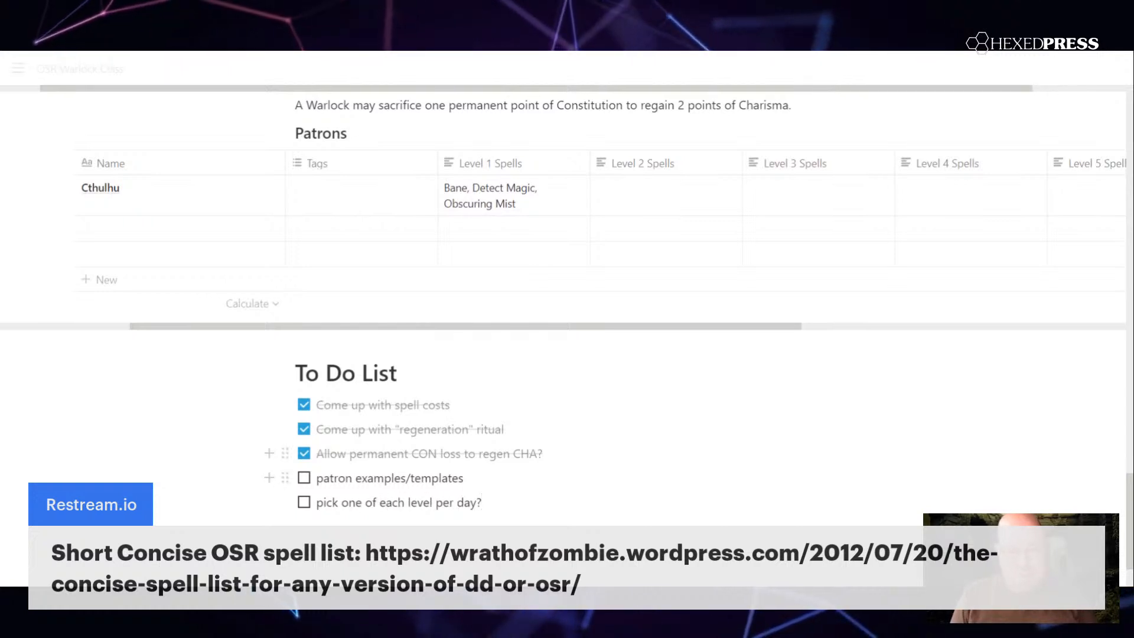
{"action": "left_click", "coordinate": [556, 304]}
{"action": "left_click", "coordinate": [594, 328]}
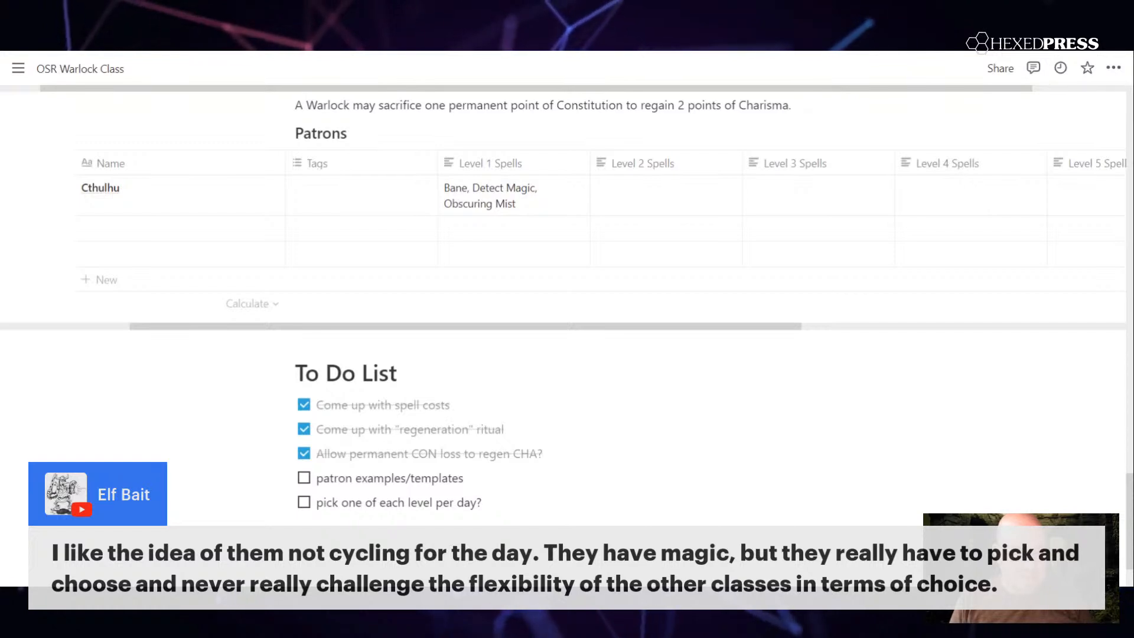
Step: Clear all the spells from Cthulhu's Level 1 Spells cell
{"action": "scroll", "coordinate": [451, 243], "scroll_direction": "up", "scroll_amount": 2}
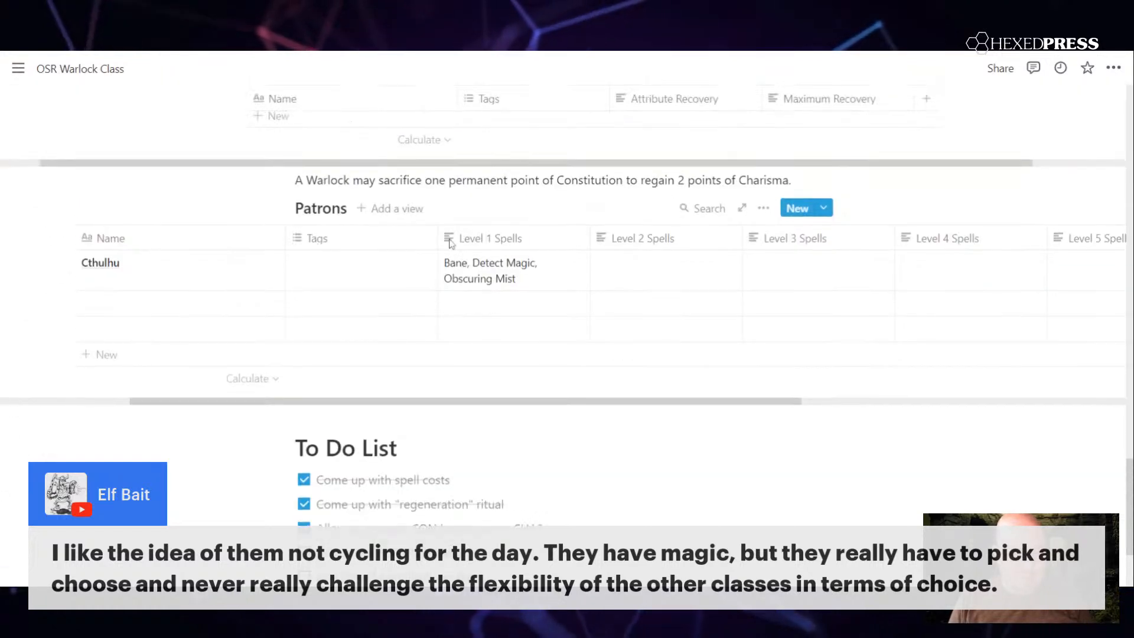
{"action": "scroll", "coordinate": [452, 260], "scroll_direction": "down", "scroll_amount": 2}
{"action": "scroll", "coordinate": [455, 264], "scroll_direction": "up", "scroll_amount": 2}
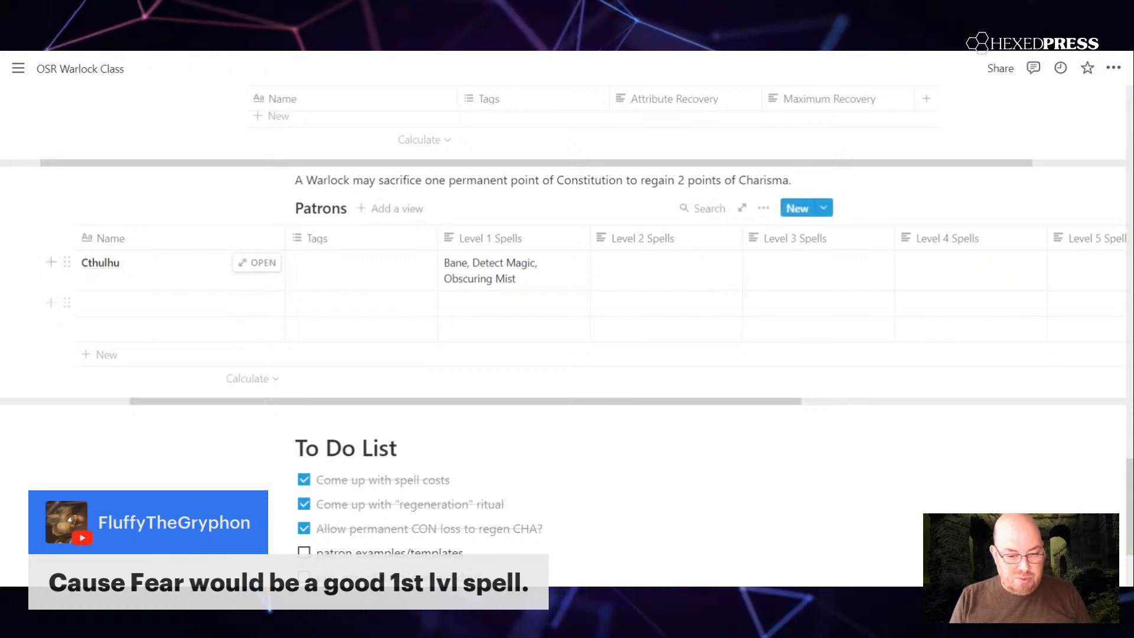
{"action": "left_click", "coordinate": [538, 282]}
{"action": "key", "text": "BackSpace"}
{"action": "key", "text": "BackSpace"}
{"action": "key", "text": "BackSpace"}
{"action": "key", "text": "BackSpace"}
{"action": "key", "text": "BackSpace"}
{"action": "key", "text": "BackSpace"}
{"action": "key", "text": "BackSpace"}
{"action": "key", "text": "BackSpace"}
{"action": "key", "text": "BackSpace"}
{"action": "key", "text": "BackSpace"}
{"action": "key", "text": "BackSpace"}
{"action": "key", "text": "BackSpace"}
{"action": "key", "text": "BackSpace"}
{"action": "key", "text": "BackSpace"}
{"action": "key", "text": "BackSpace"}
{"action": "key", "text": "BackSpace"}
{"action": "key", "text": "BackSpace"}
{"action": "key", "text": "BackSpace"}
{"action": "key", "text": "BackSpace"}
{"action": "key", "text": "BackSpace"}
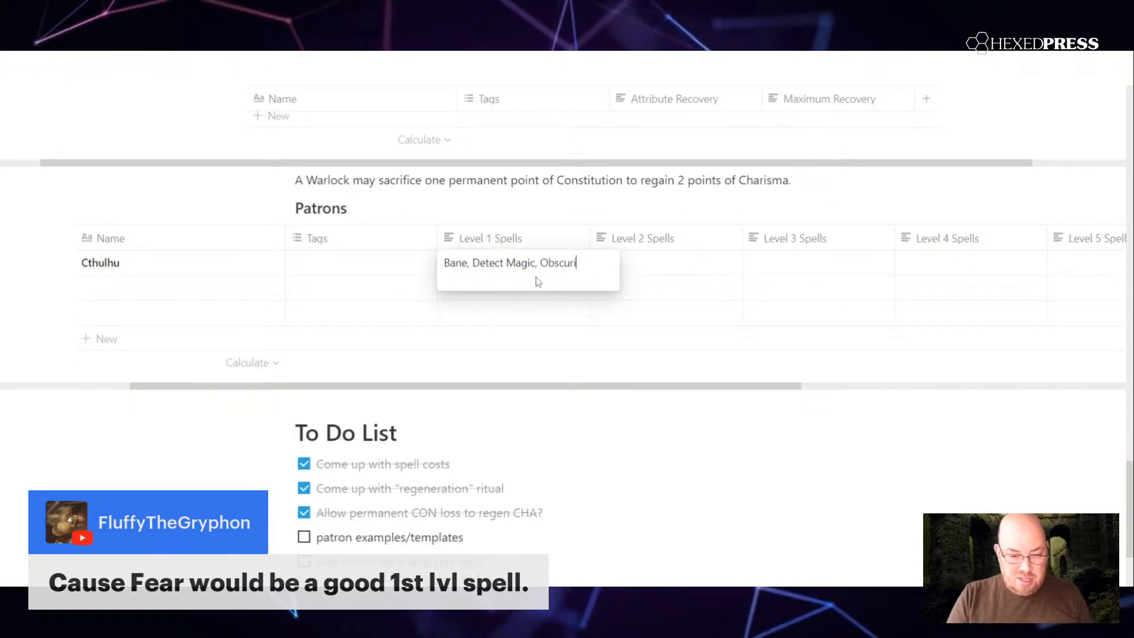
{"action": "key", "text": "BackSpace"}
{"action": "type", "text": "Detec"}
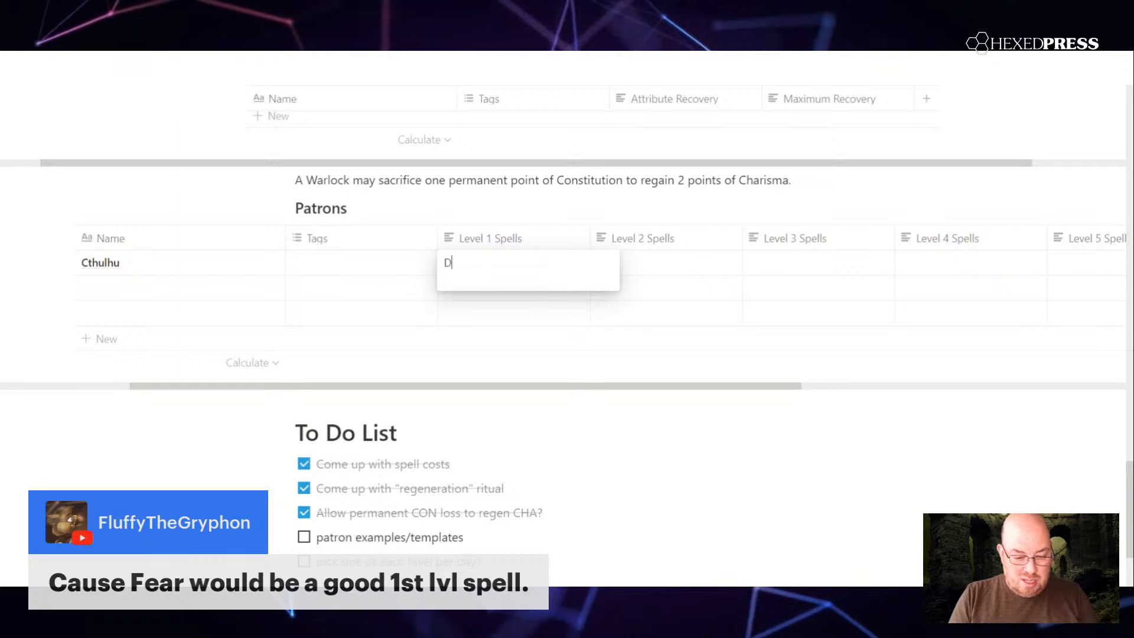
{"action": "key", "text": "BackSpace"}
{"action": "key", "text": "BackSpace"}
{"action": "key", "text": "BackSpace"}
{"action": "key", "text": "BackSpace"}
{"action": "key", "text": "BackSpace"}
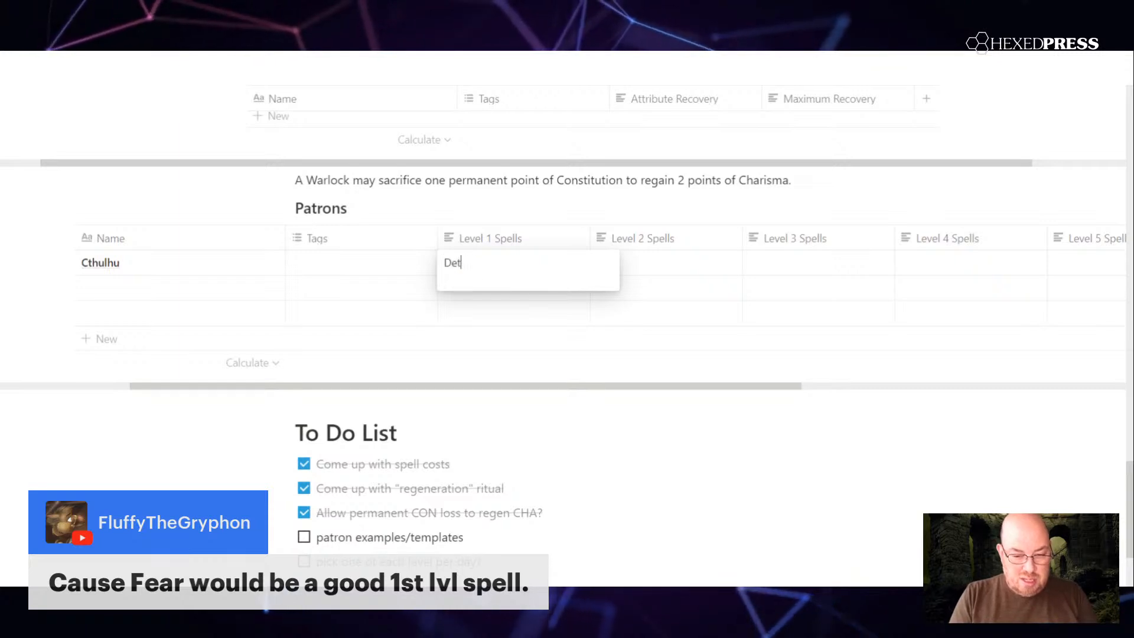
Step: Enter "Cause Fear, Dancing Lights" as Cthulhu's Level 1 Spells
{"action": "type", "text": "Cause Fear"}
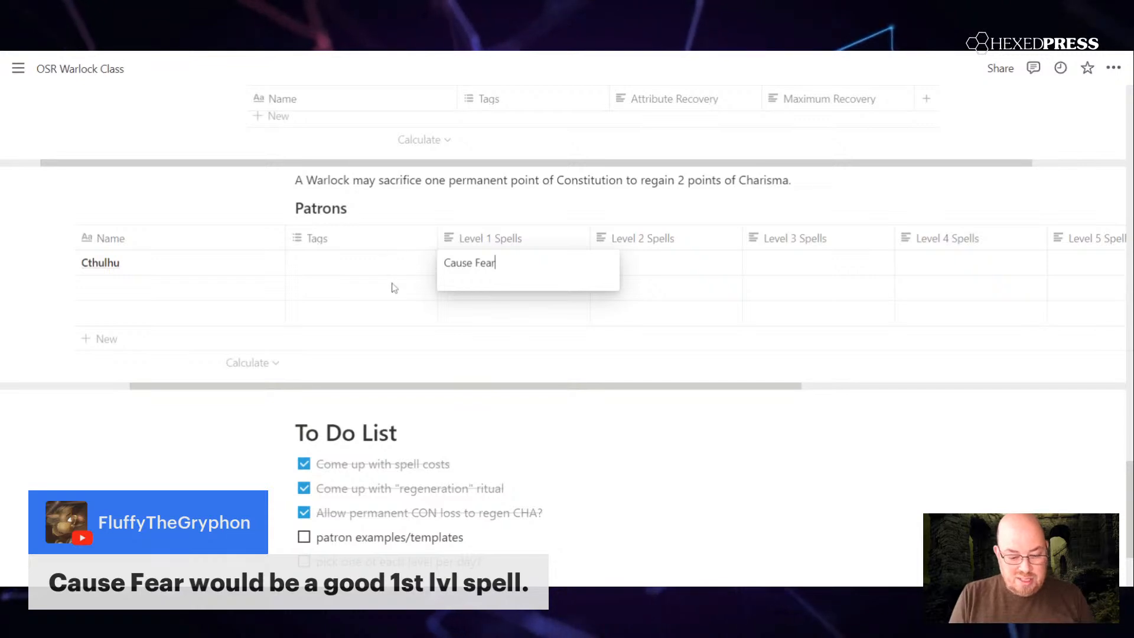
{"action": "type", "text": ", Dancing Lights"}
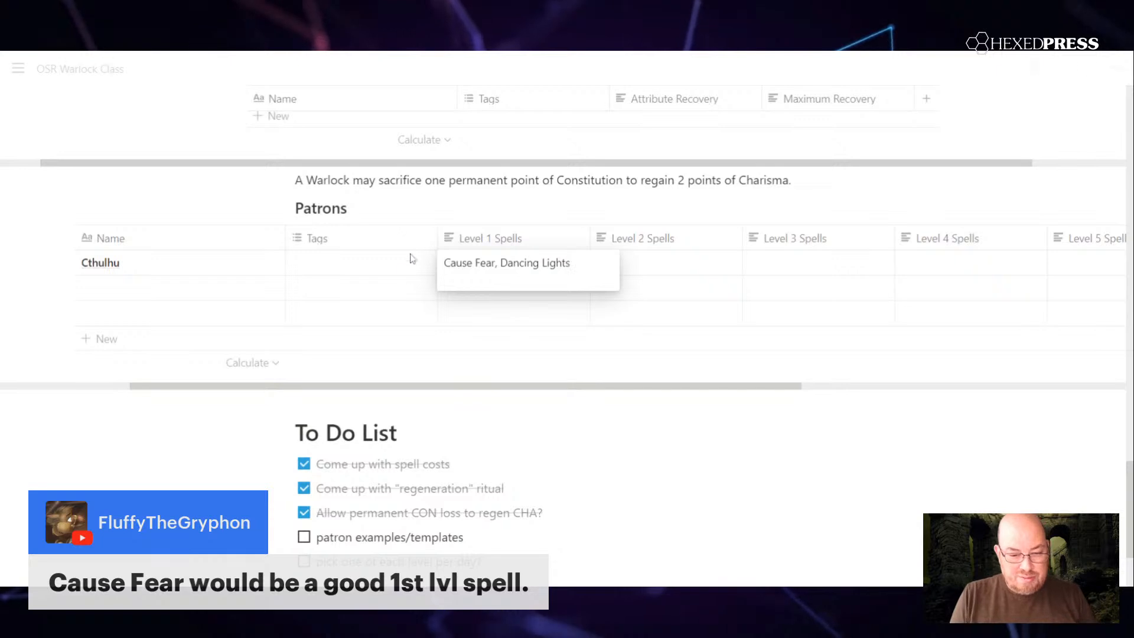
{"action": "key", "text": "Escape"}
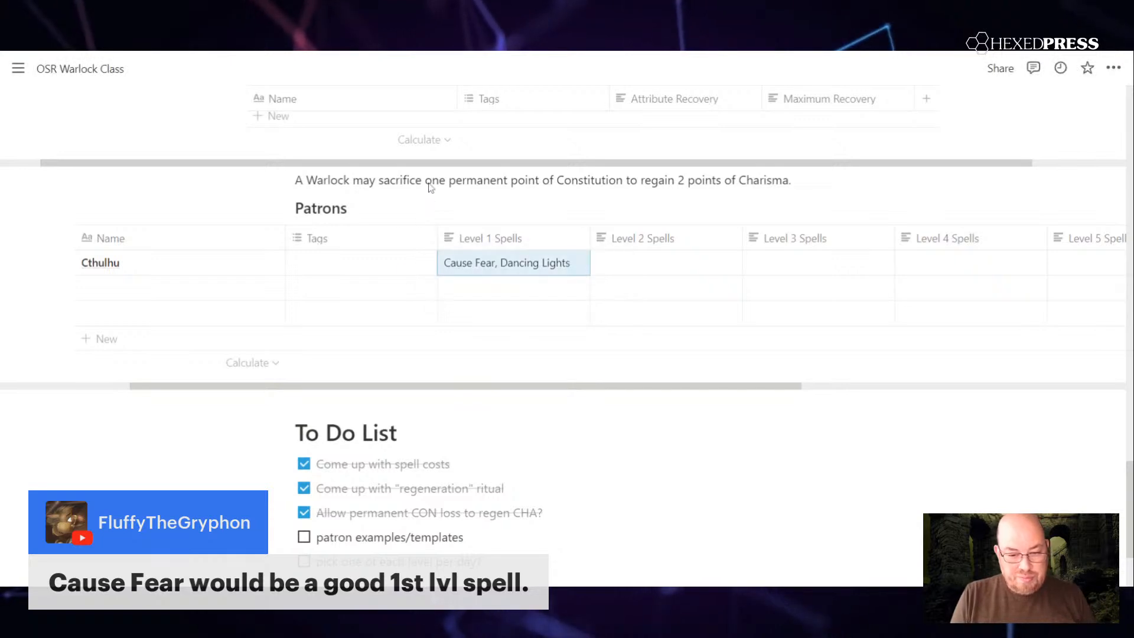
Step: Enter "Detect Thoughts, Fog Cloud" as Cthulhu's Level 2 Spells
{"action": "left_click", "coordinate": [665, 267]}
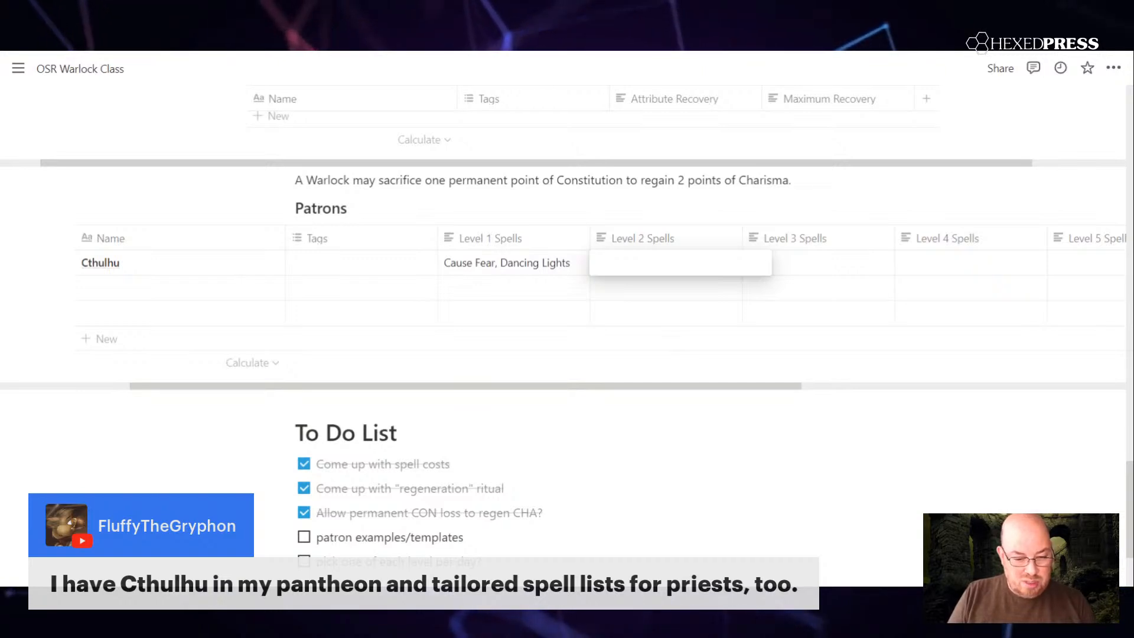
{"action": "type", "text": "De"}
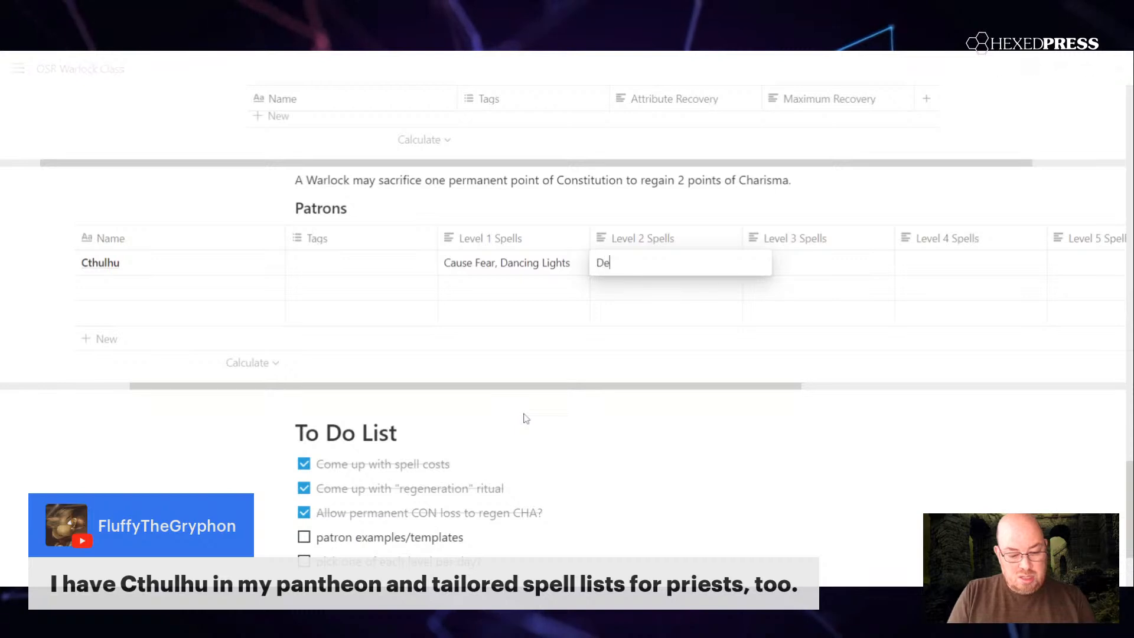
{"action": "type", "text": "tect T"}
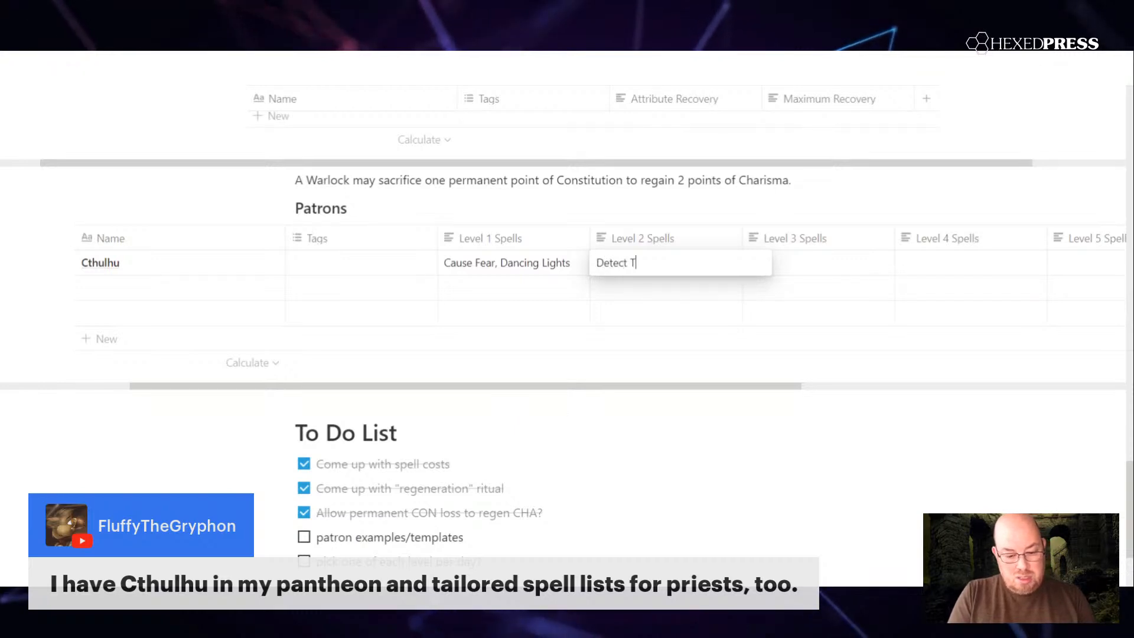
{"action": "type", "text": "houghts"}
{"action": "key", "text": "Return"}
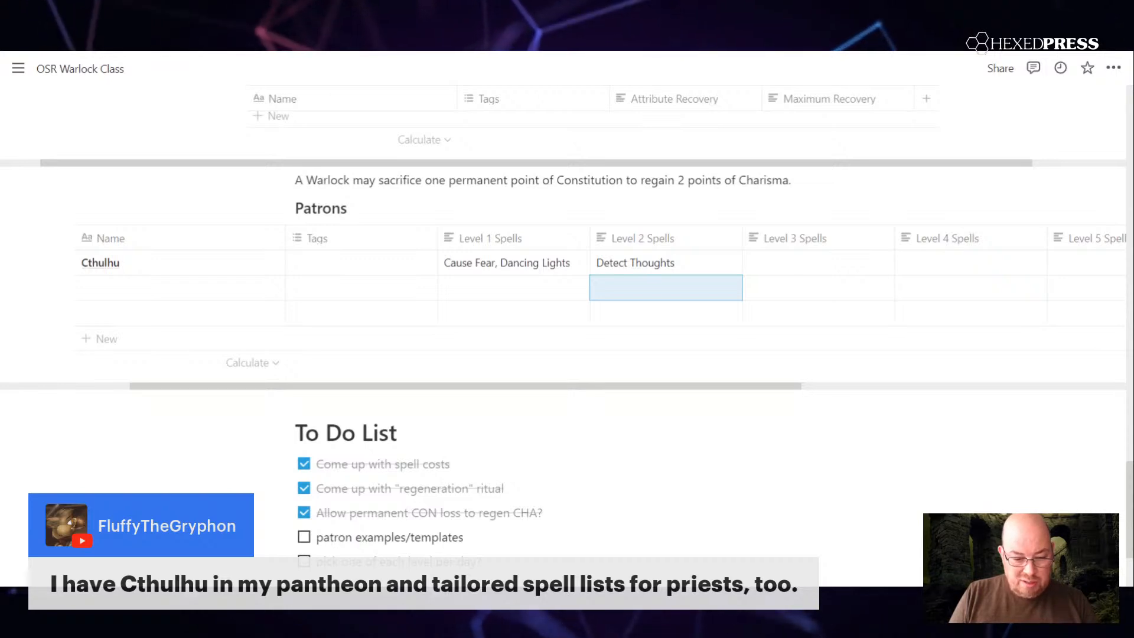
{"action": "left_click", "coordinate": [699, 263]}
{"action": "type", "text": ","}
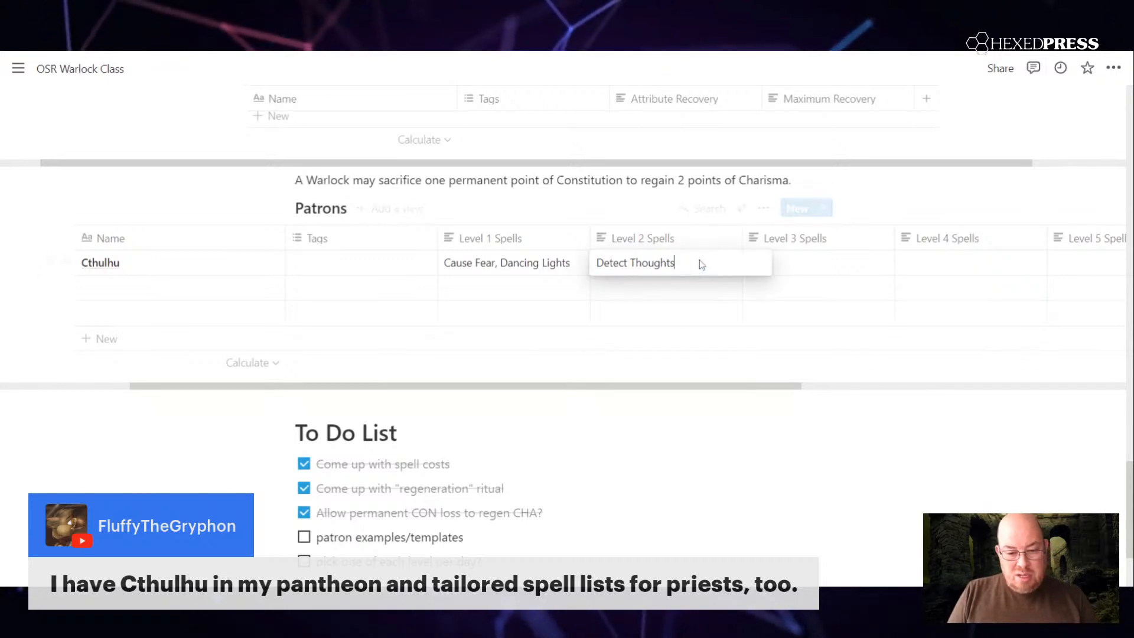
{"action": "type", "text": " Fog Cloud"}
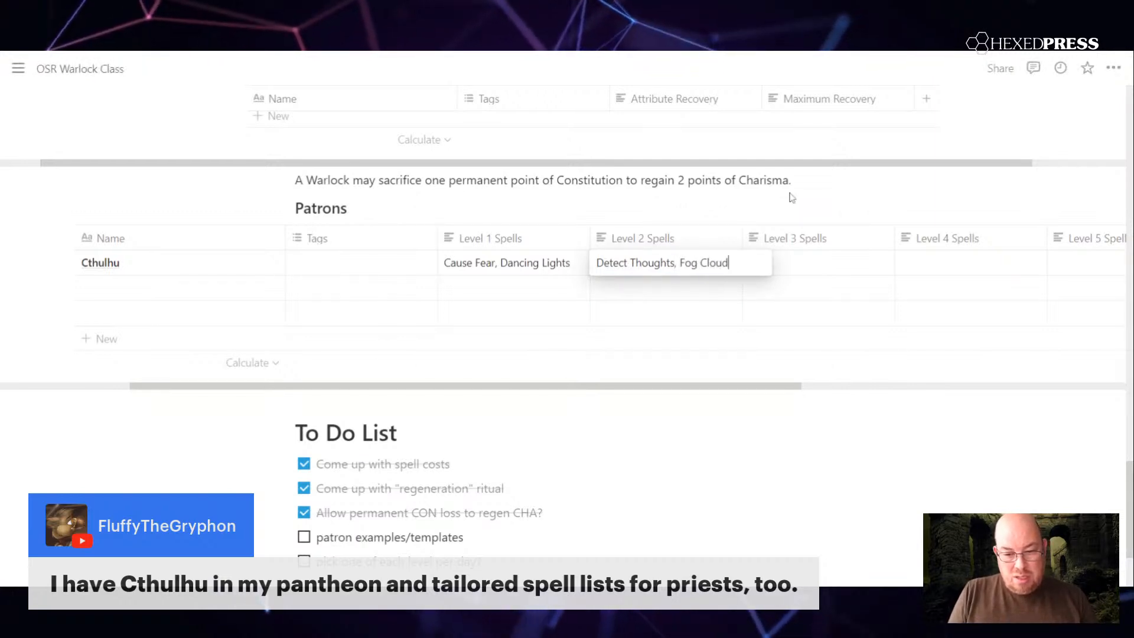
{"action": "key", "text": "Escape"}
Step: Insert "Darkness, " before Detect Thoughts in Cthulhu's Level 2 Spells
{"action": "left_click", "coordinate": [805, 263]}
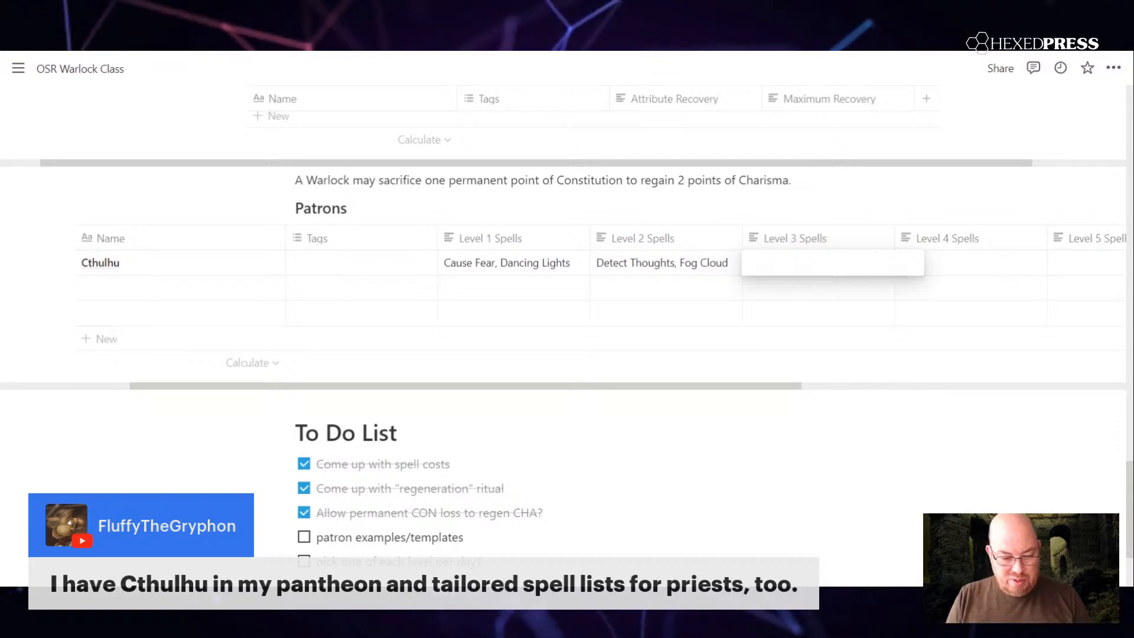
{"action": "key", "text": "Escape"}
{"action": "left_click", "coordinate": [615, 264]}
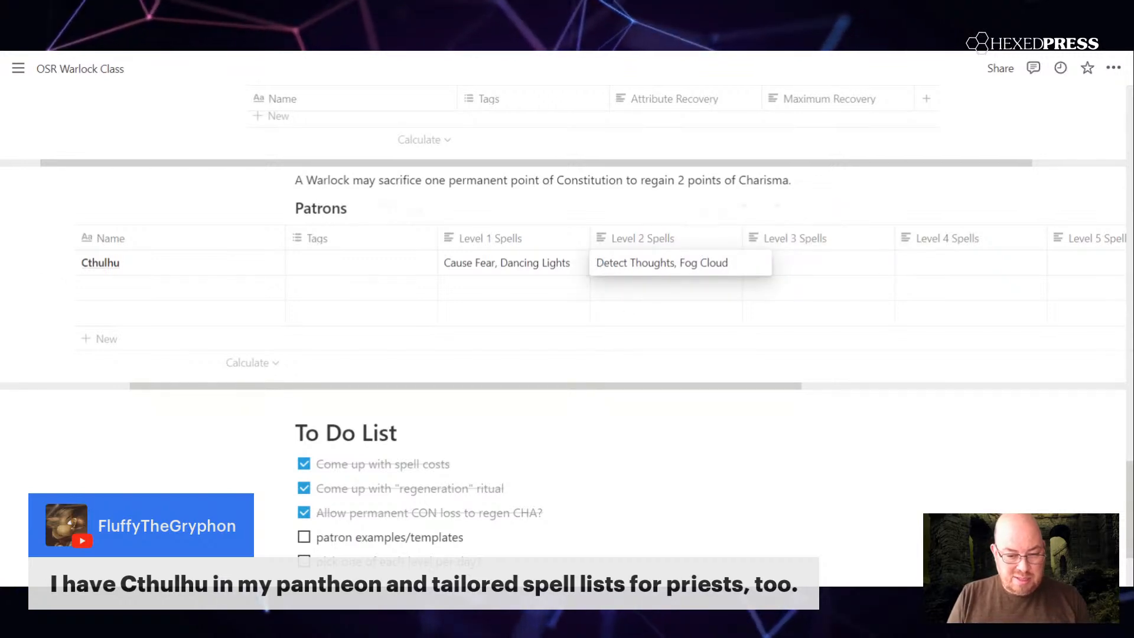
{"action": "type", "text": "Darkne"}
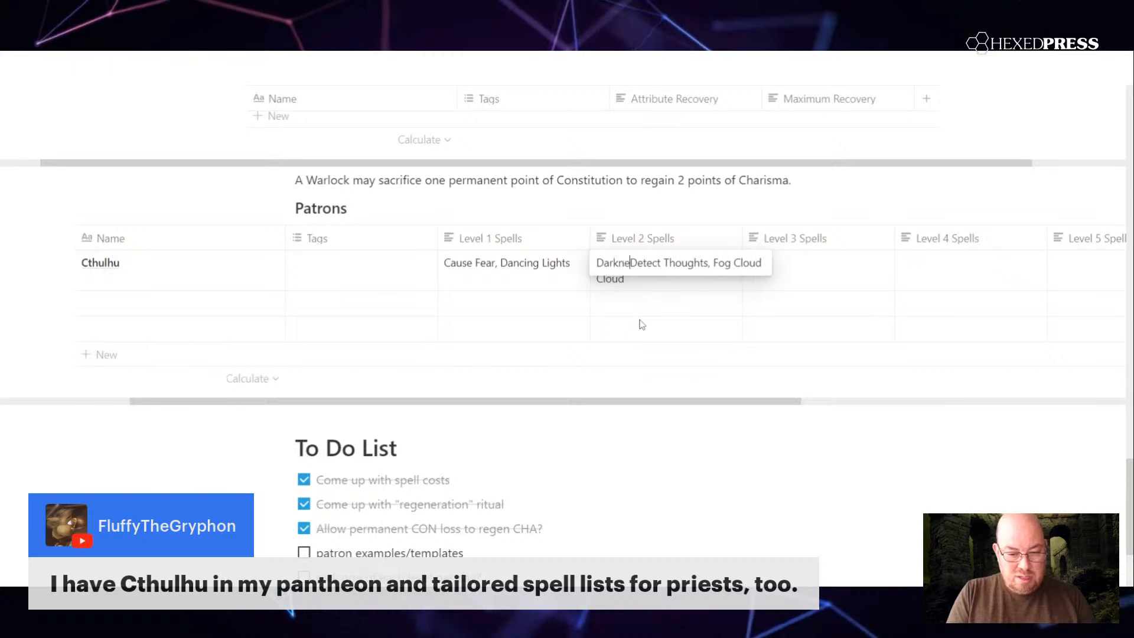
{"action": "type", "text": "ss,"}
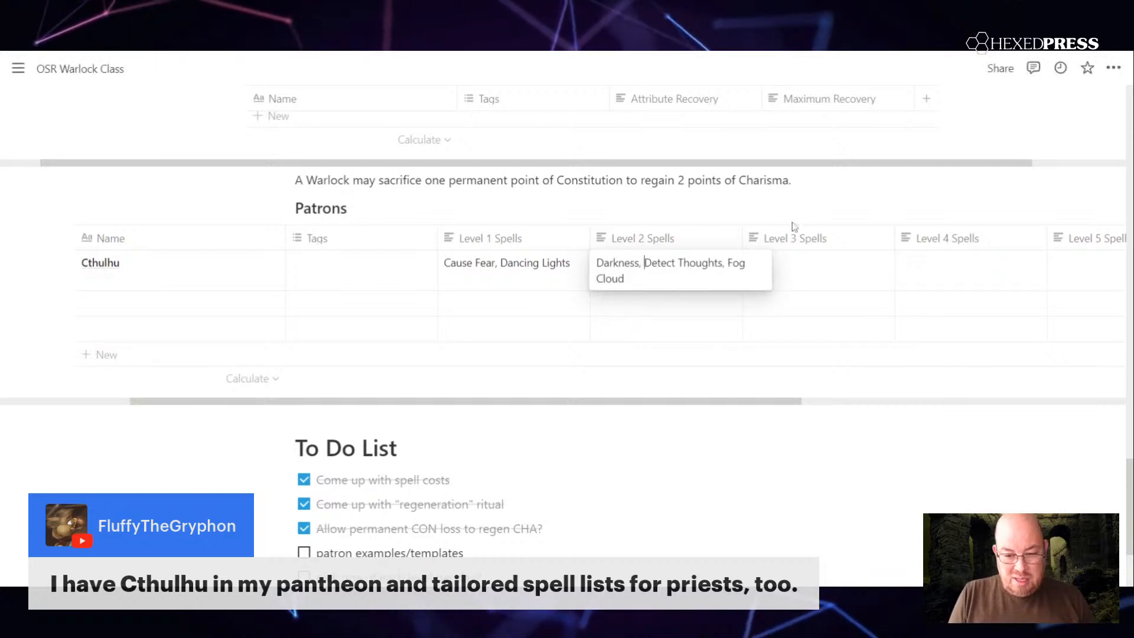
{"action": "key", "text": "Escape"}
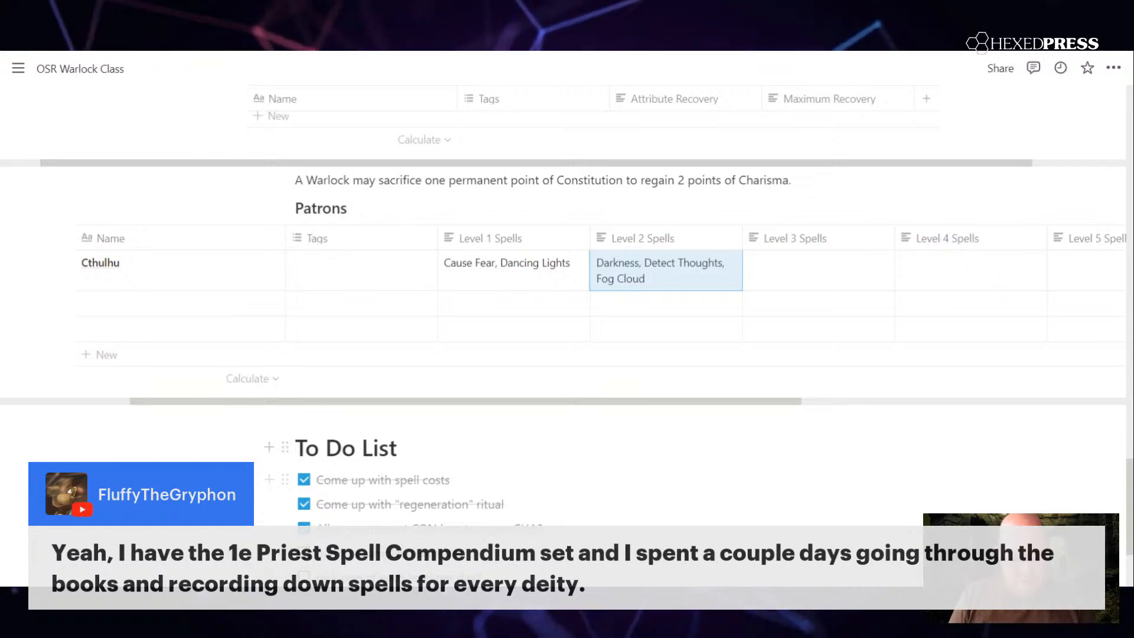
Step: Enter "Cairaudience/clairvoyance," in Cthulhu's Level 3 Spells cell of the Patrons table
{"action": "left_click", "coordinate": [802, 276]}
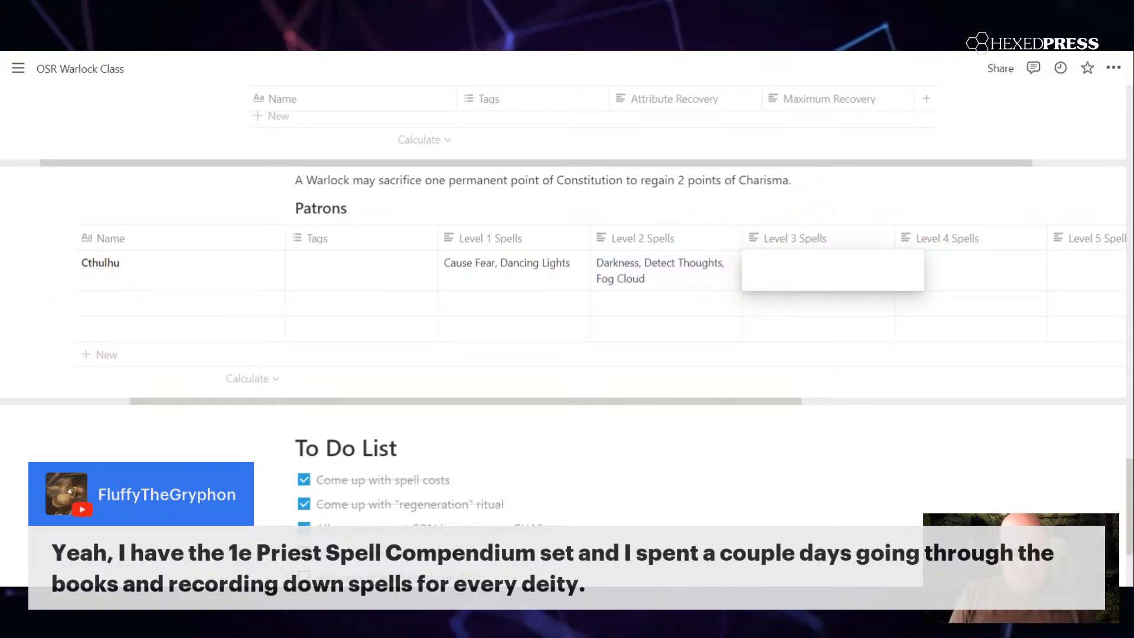
{"action": "type", "text": "Cair"}
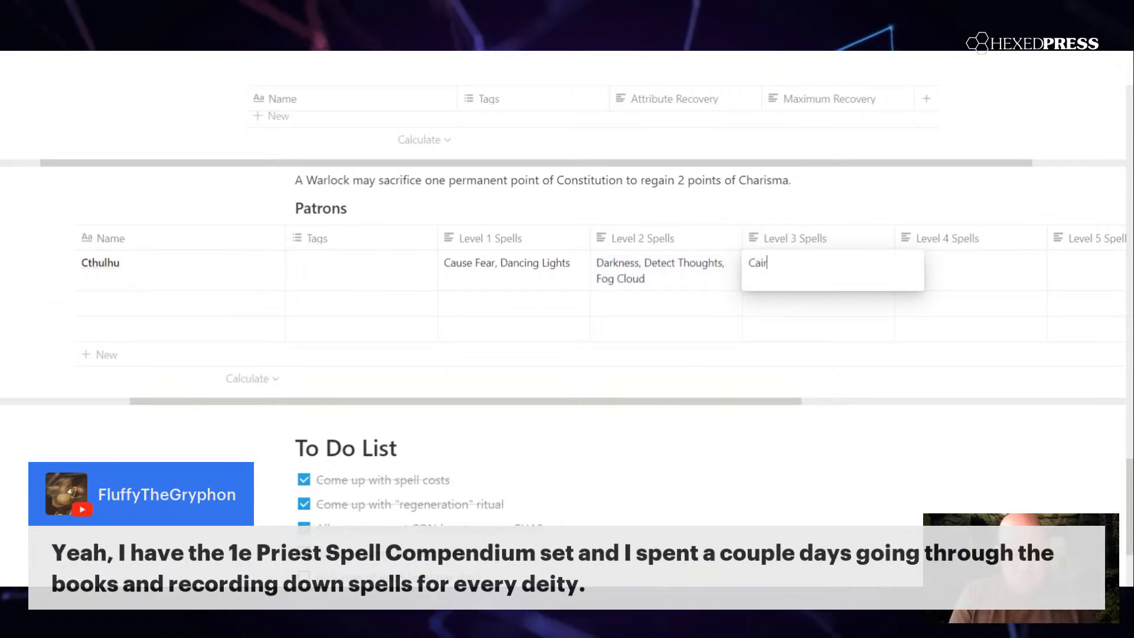
{"action": "type", "text": "audie"}
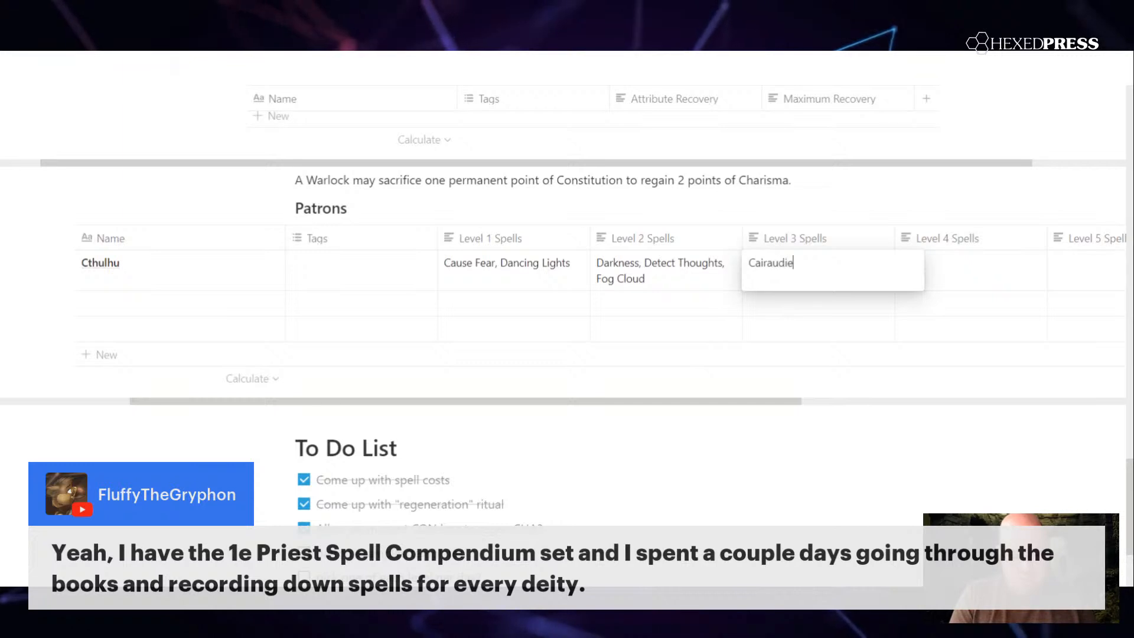
{"action": "type", "text": "nce/cla"}
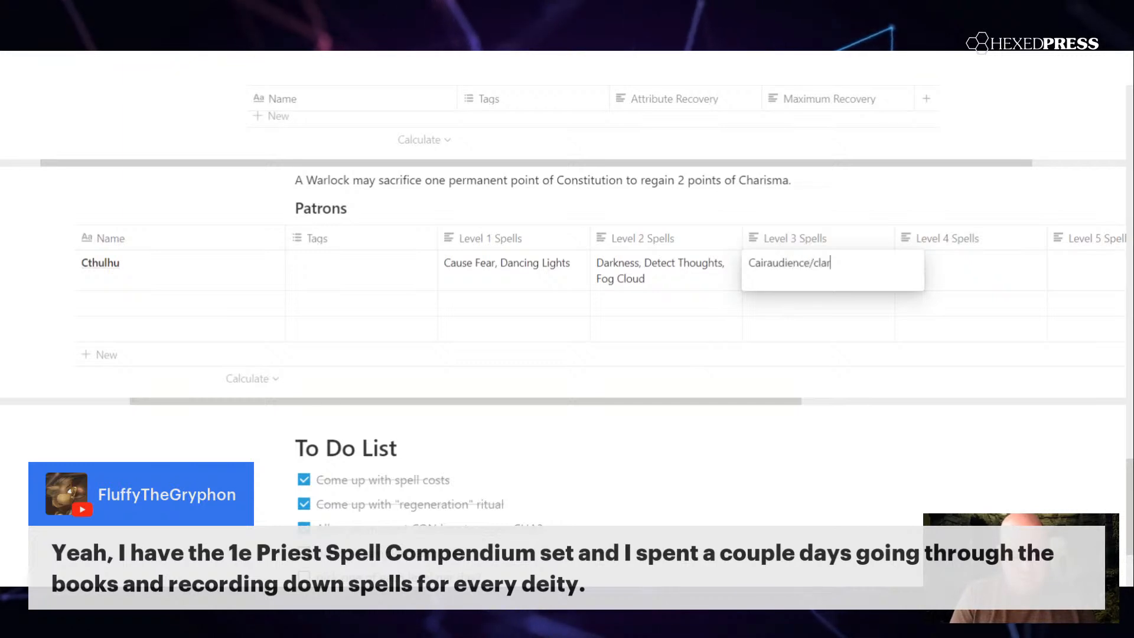
{"action": "type", "text": "irvoyance,"}
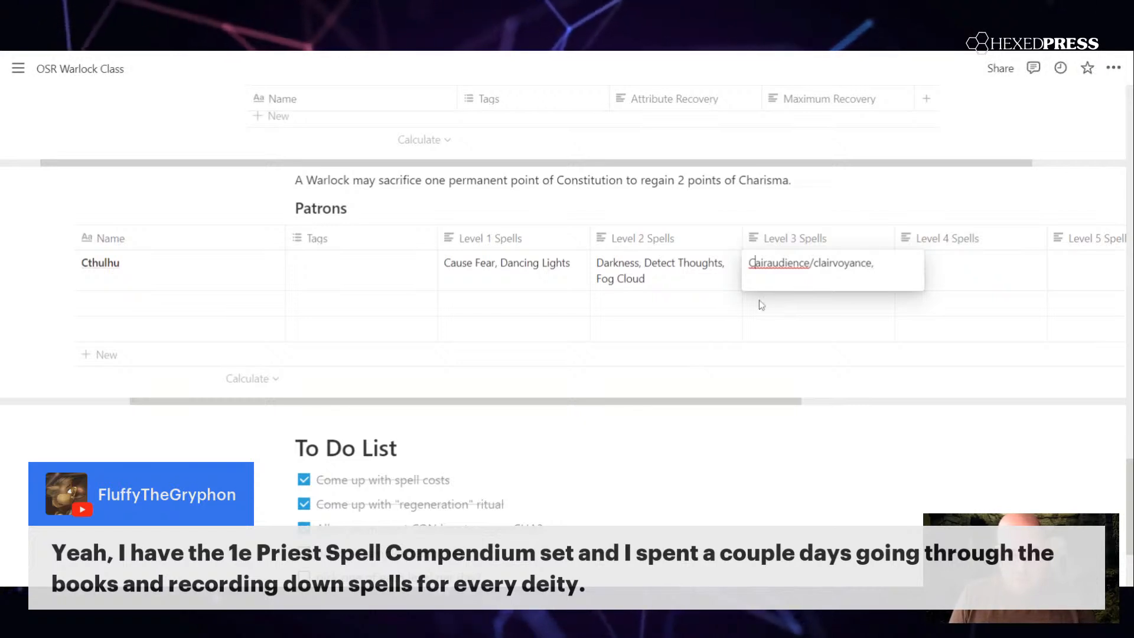
Step: Correct the Level 3 entry's spelling and capitalization to "Clairaudience/Clairvoyance,"
{"action": "left_click", "coordinate": [753, 263]}
{"action": "type", "text": "l"}
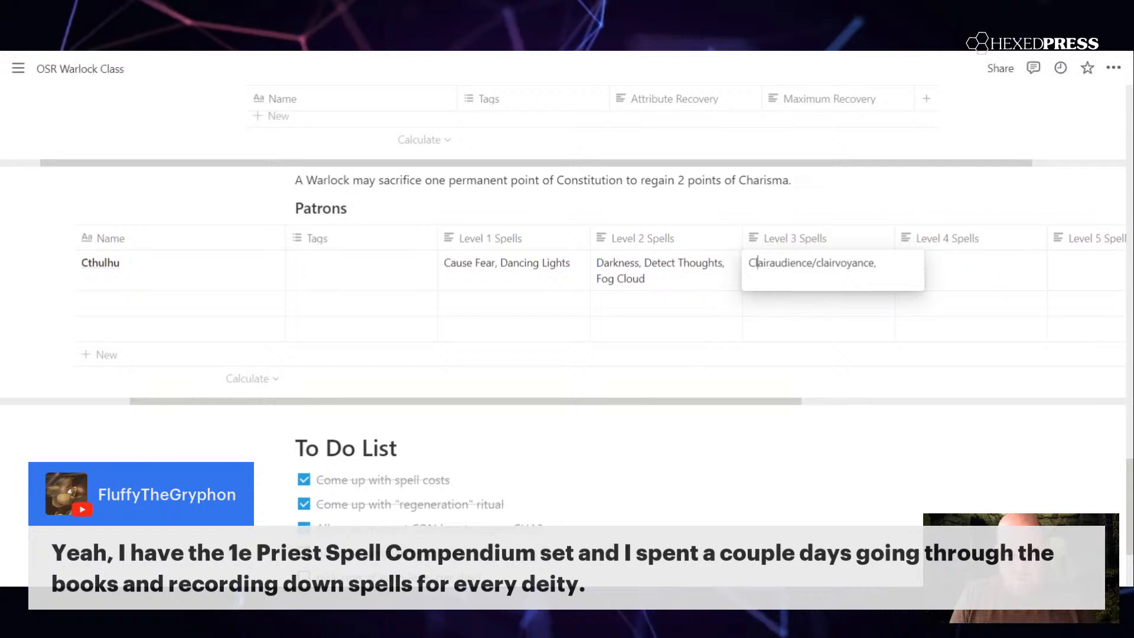
{"action": "left_click", "coordinate": [821, 263]}
{"action": "key", "text": "BackSpace"}
{"action": "type", "text": "C"}
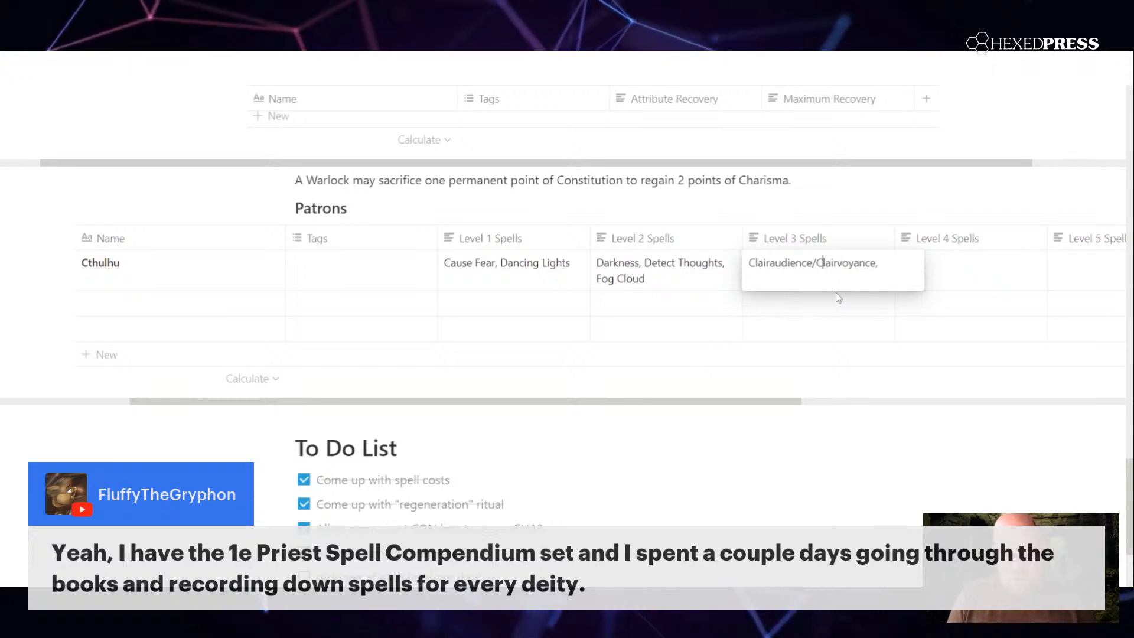
{"action": "left_click", "coordinate": [891, 263]}
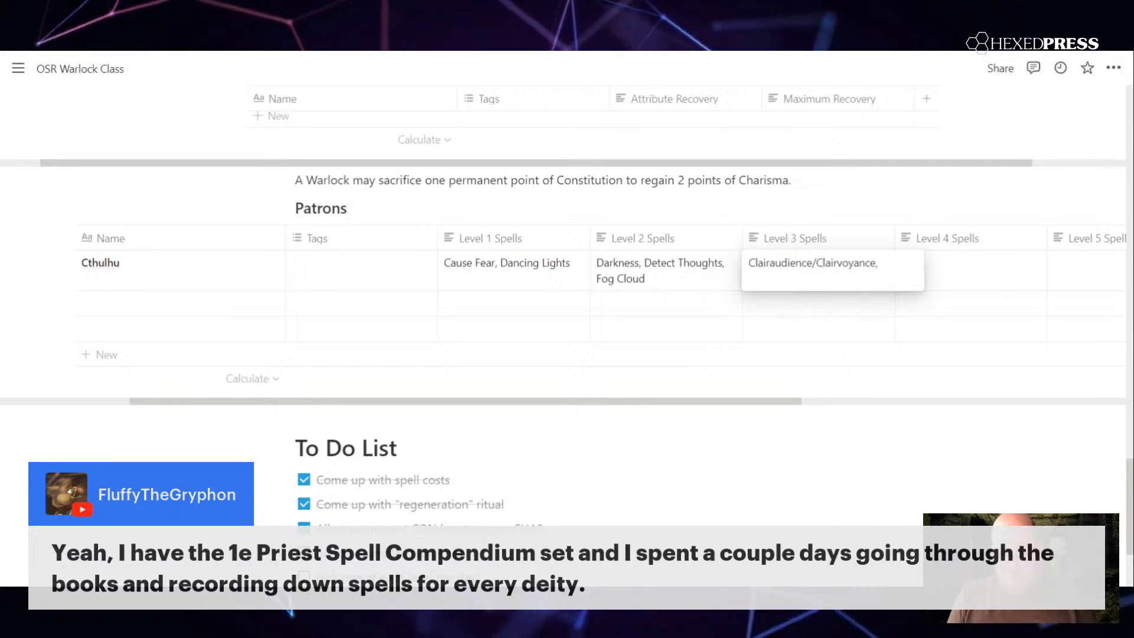
{"action": "key", "text": "Return"}
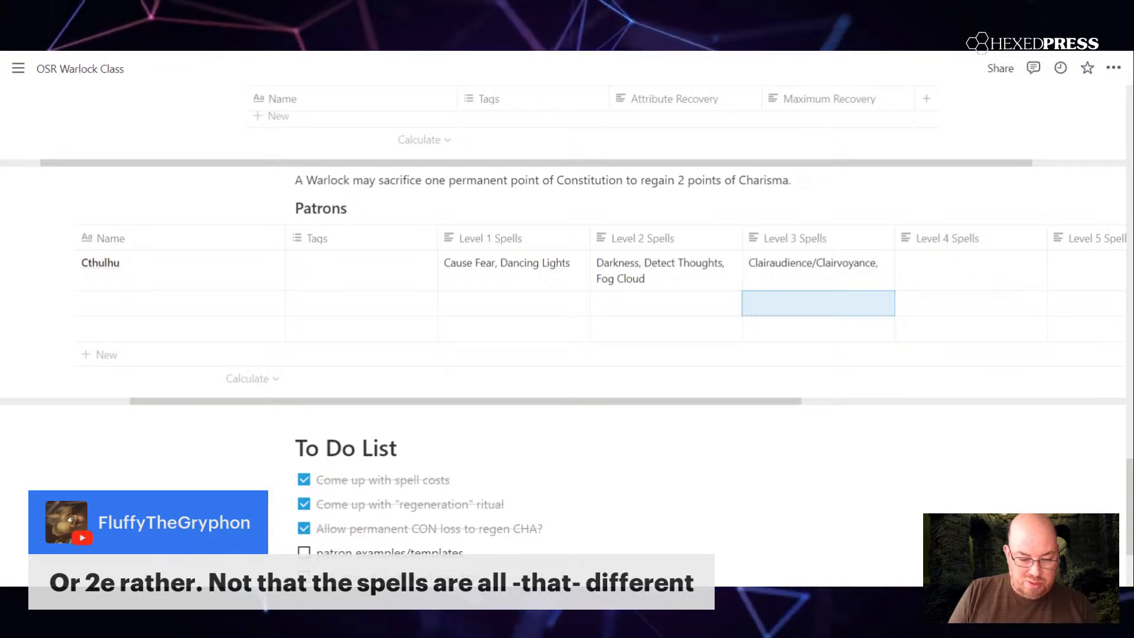
Step: Add "Halucinatory Terrain" after Clairaudience/Clairvoyance in Cthulhu's Level 3 Spells
{"action": "left_click", "coordinate": [884, 264]}
{"action": "type", "text": "H"}
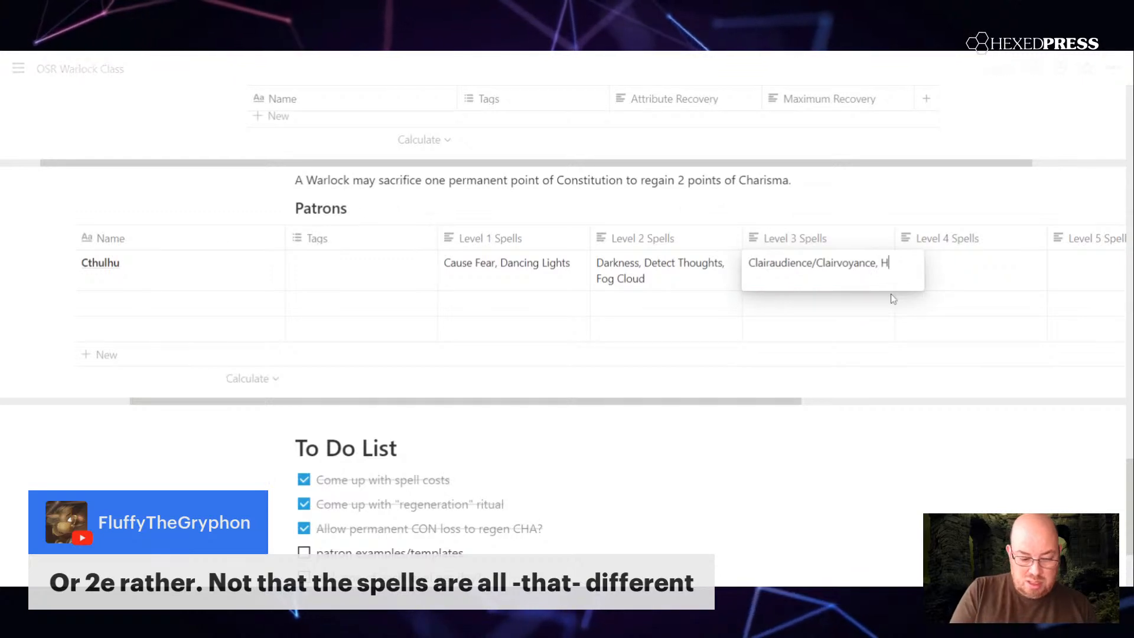
{"action": "type", "text": "alucinatory"}
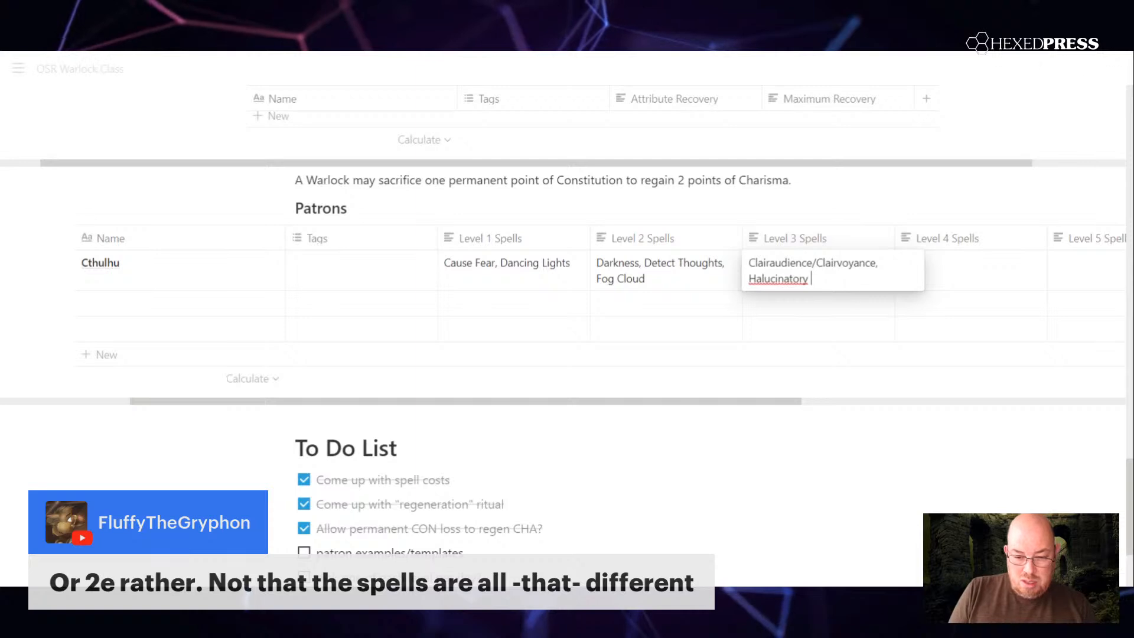
{"action": "right_click", "coordinate": [800, 278]}
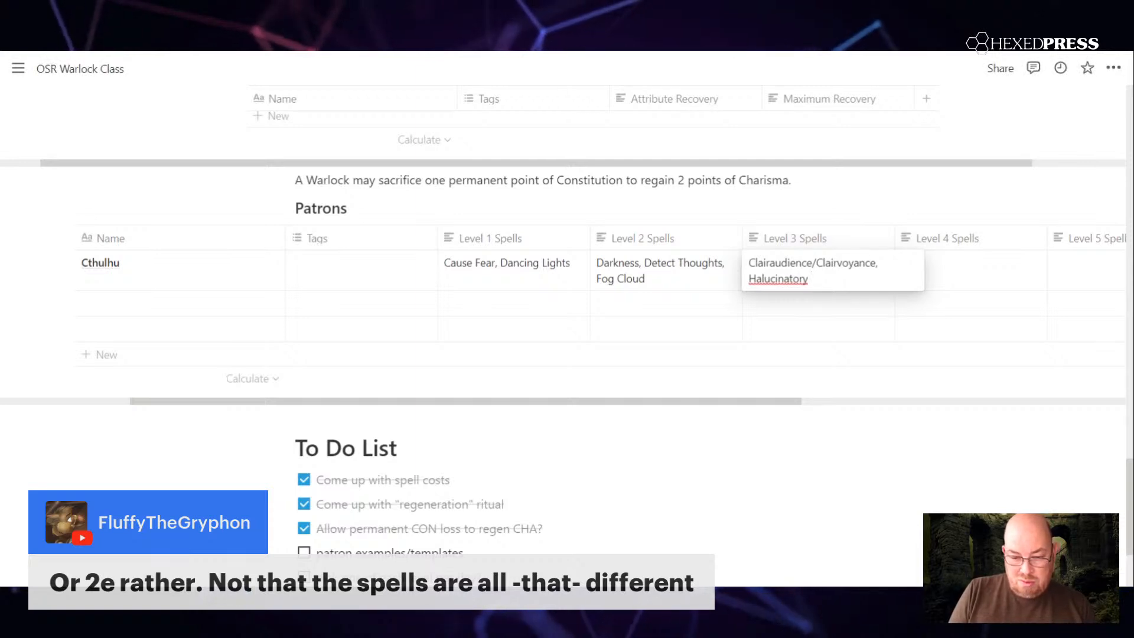
{"action": "type", "text": "Terrain"}
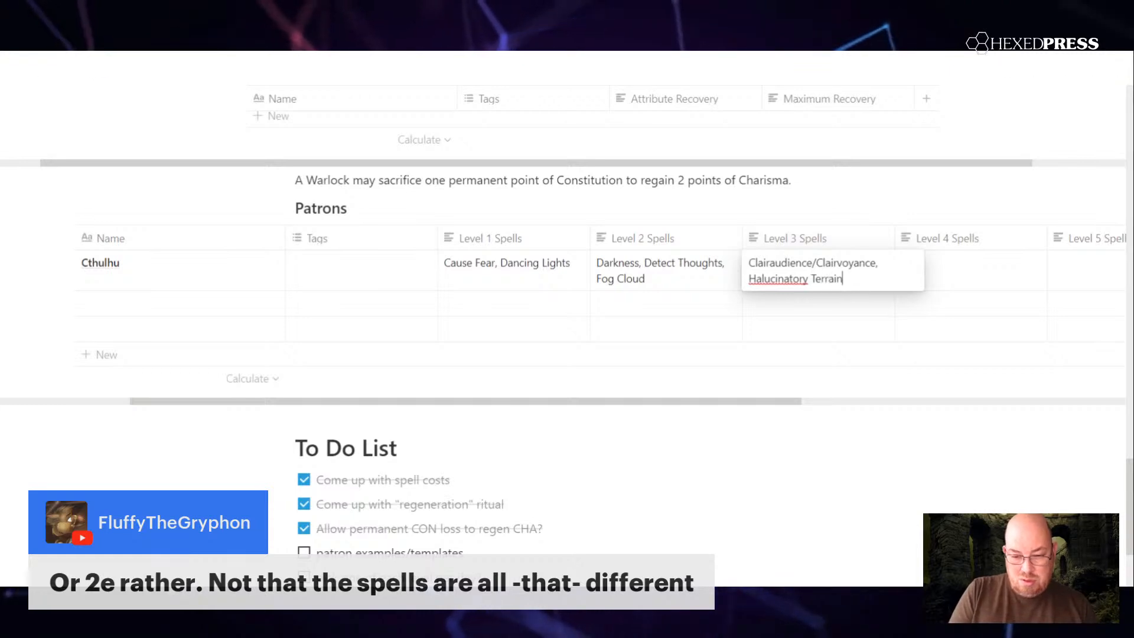
{"action": "key", "text": "Return"}
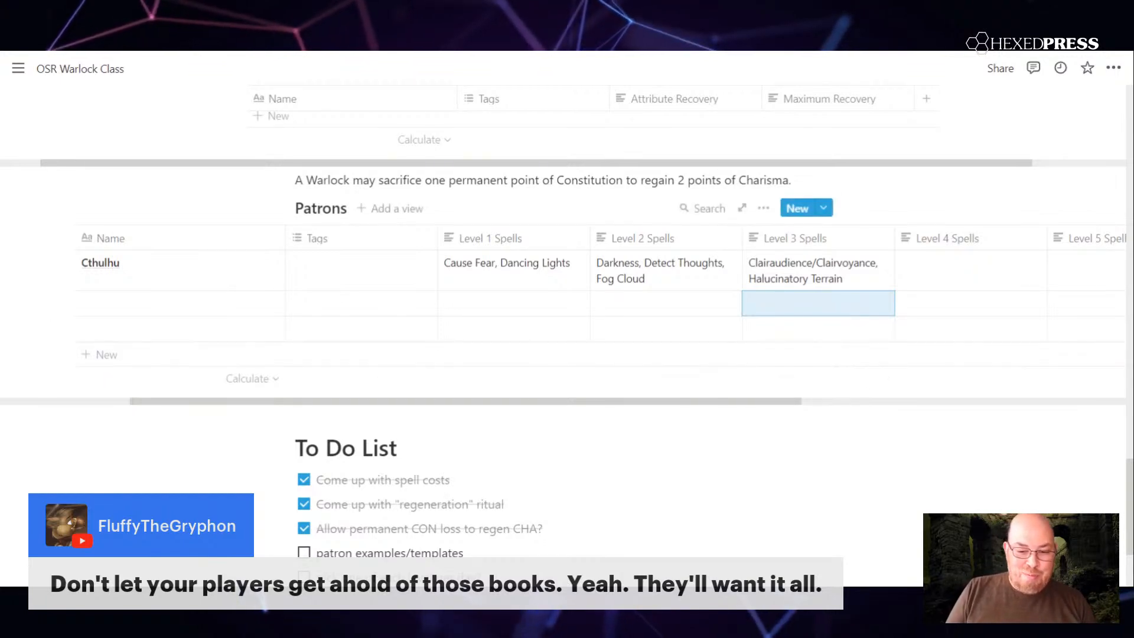
Step: Enter "Suggestion, Tongues" as Cthulhu's Level 4 Spells
{"action": "scroll", "coordinate": [590, 283], "scroll_direction": "right", "scroll_amount": 5}
{"action": "scroll", "coordinate": [561, 284], "scroll_direction": "left", "scroll_amount": 2}
{"action": "scroll", "coordinate": [561, 283], "scroll_direction": "right", "scroll_amount": 3}
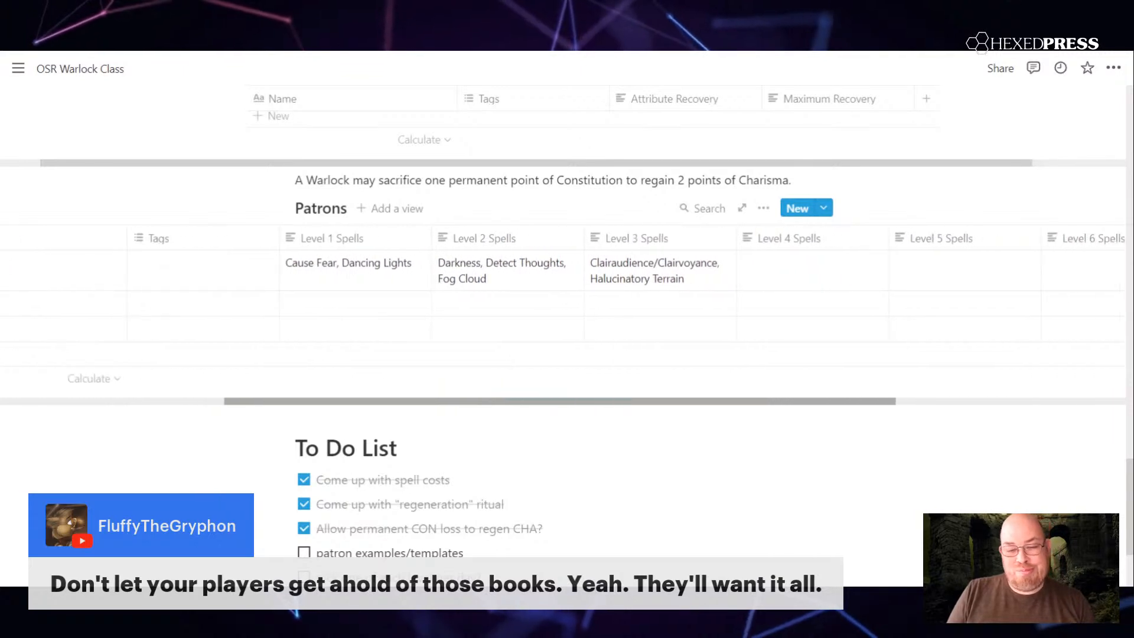
{"action": "scroll", "coordinate": [561, 283], "scroll_direction": "right", "scroll_amount": 1}
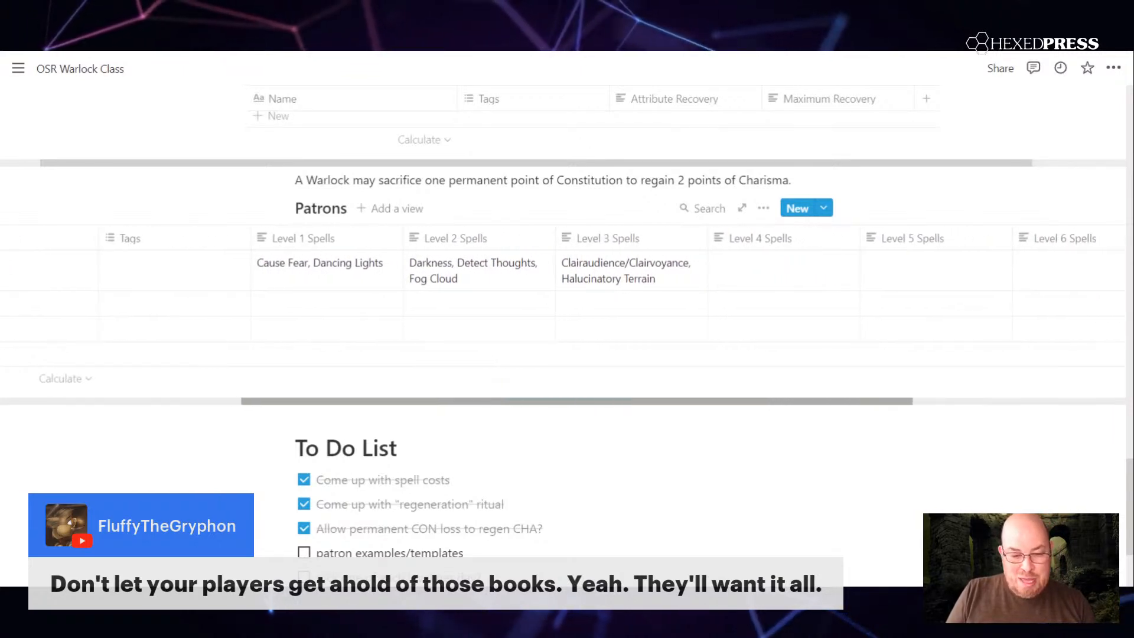
{"action": "scroll", "coordinate": [561, 284], "scroll_direction": "left", "scroll_amount": 1}
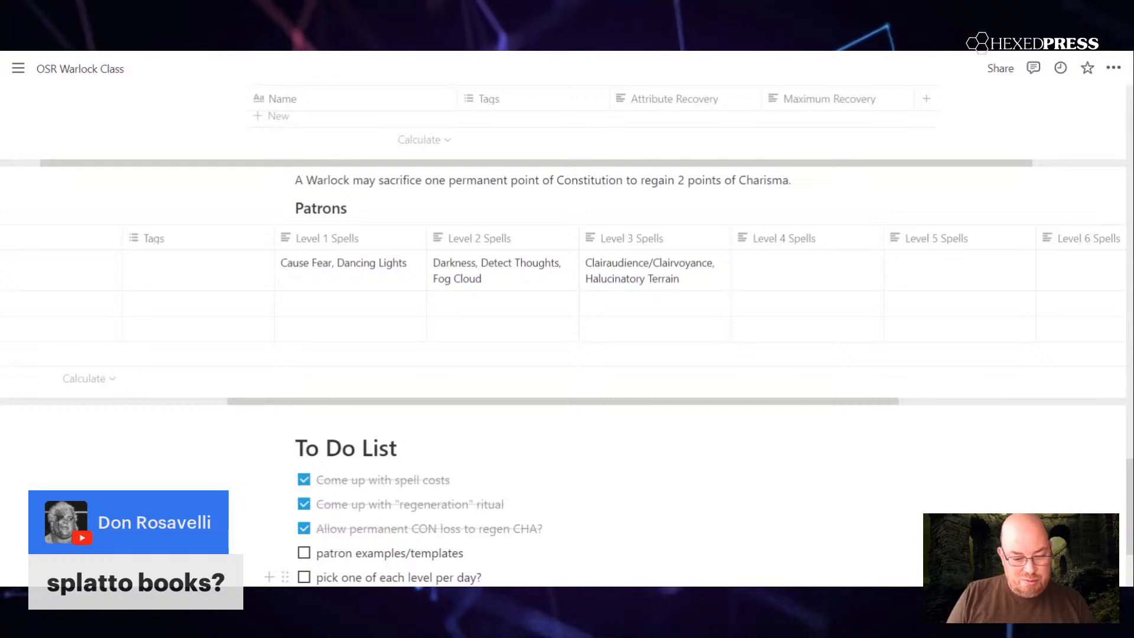
{"action": "left_click", "coordinate": [777, 274]}
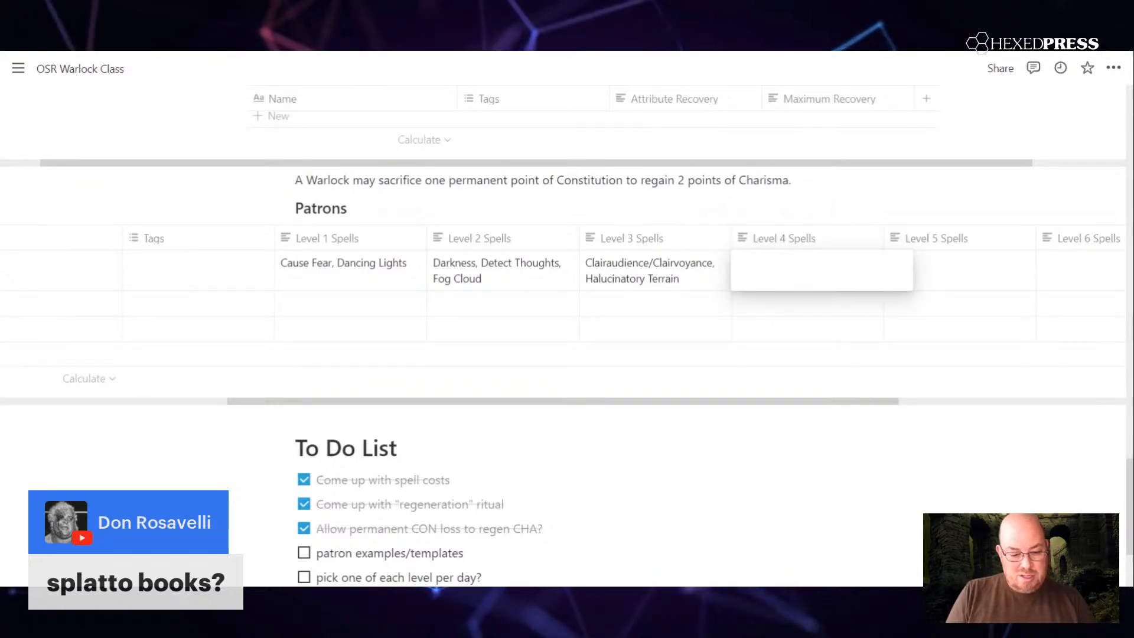
{"action": "type", "text": "Suggestion"}
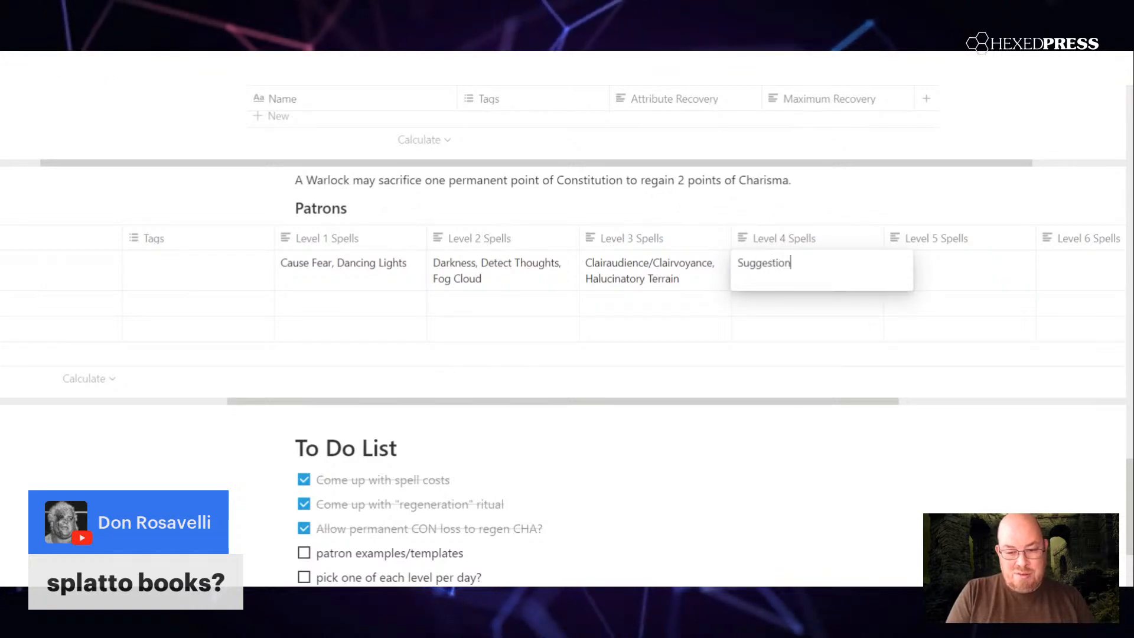
{"action": "type", "text": ", Tongues"}
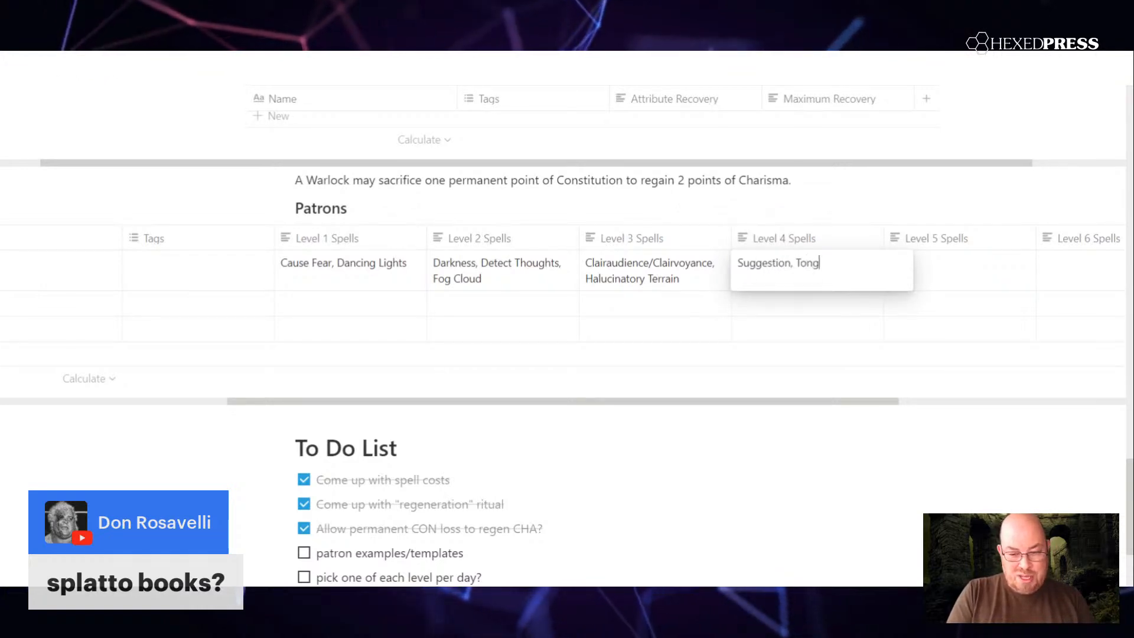
{"action": "key", "text": "Escape"}
Step: Enter "Feeblemind" as Cthulhu's Level 5 Spells
{"action": "left_click", "coordinate": [929, 279]}
{"action": "type", "text": "Fe"}
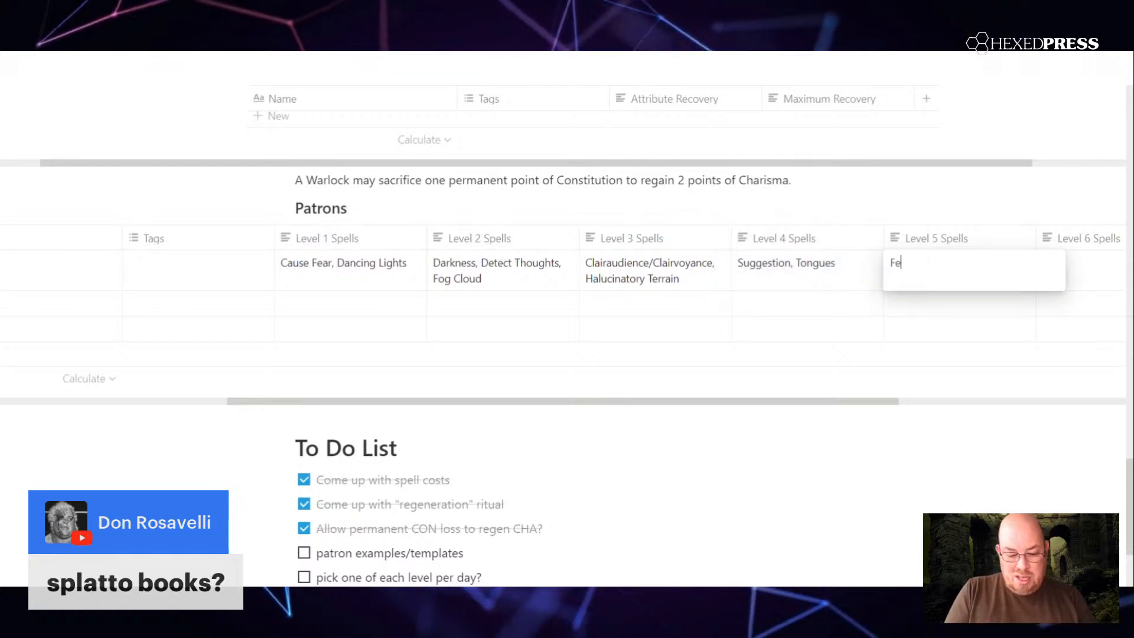
{"action": "type", "text": "eblemind"}
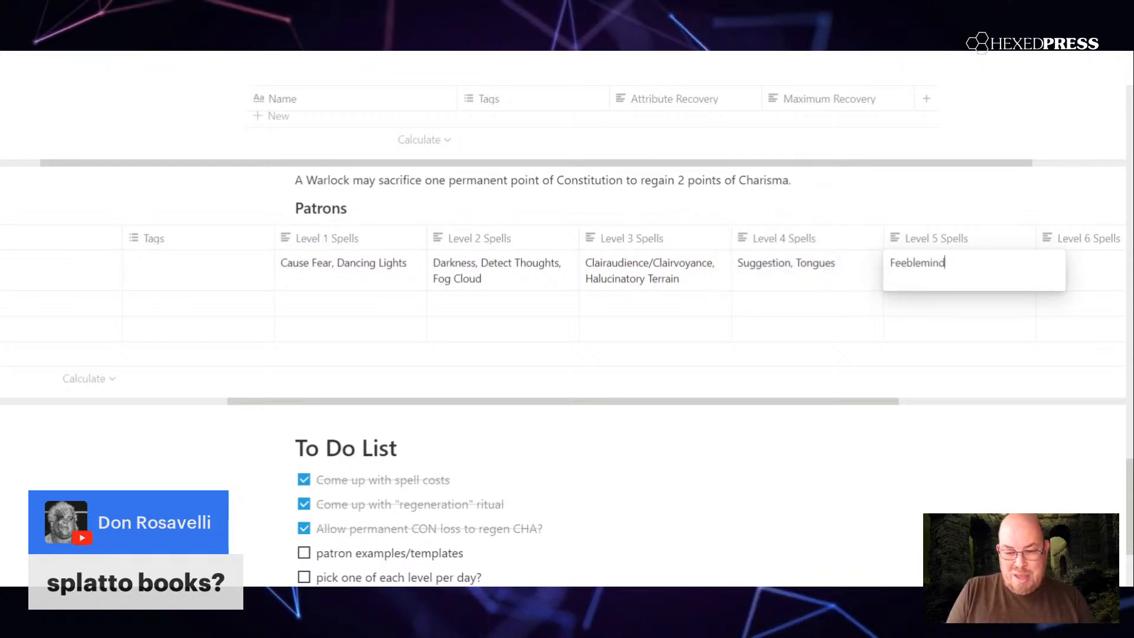
{"action": "key", "text": "Escape"}
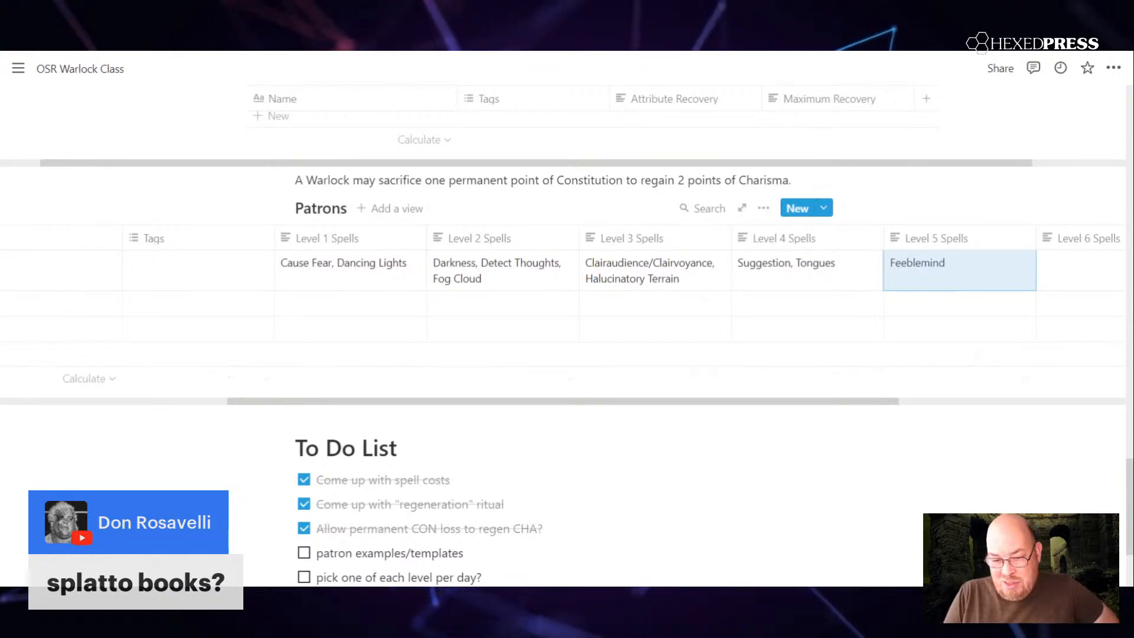
Step: Add ", Scrying" after Tongues in Cthulhu's Level 4 Spells
{"action": "scroll", "coordinate": [562, 284], "scroll_direction": "right", "scroll_amount": 4}
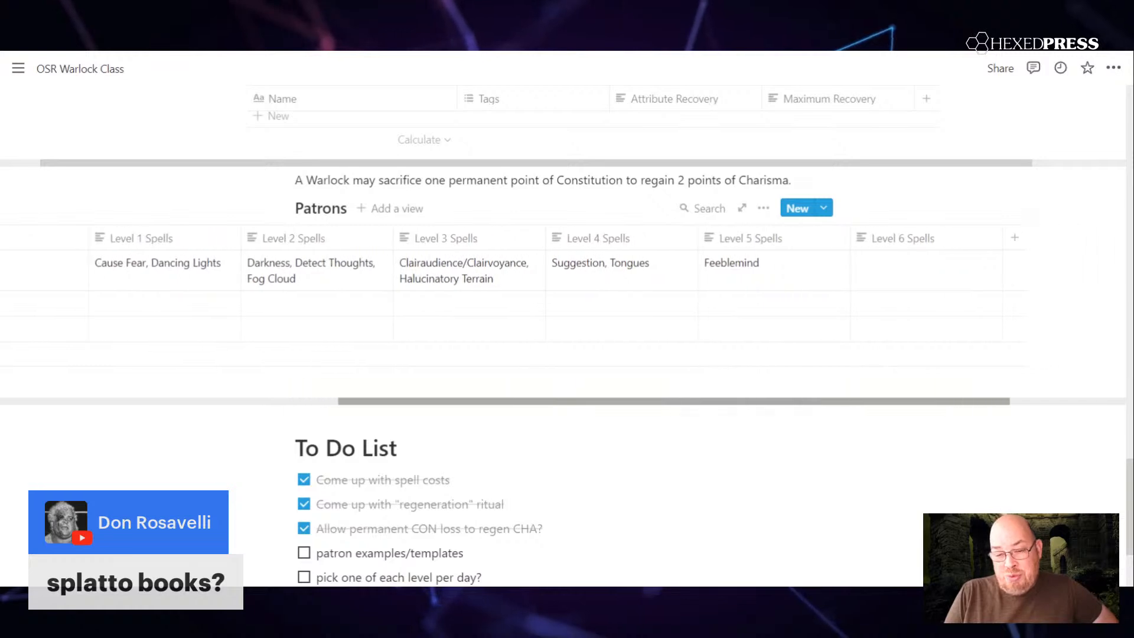
{"action": "scroll", "coordinate": [561, 284], "scroll_direction": "left", "scroll_amount": 5}
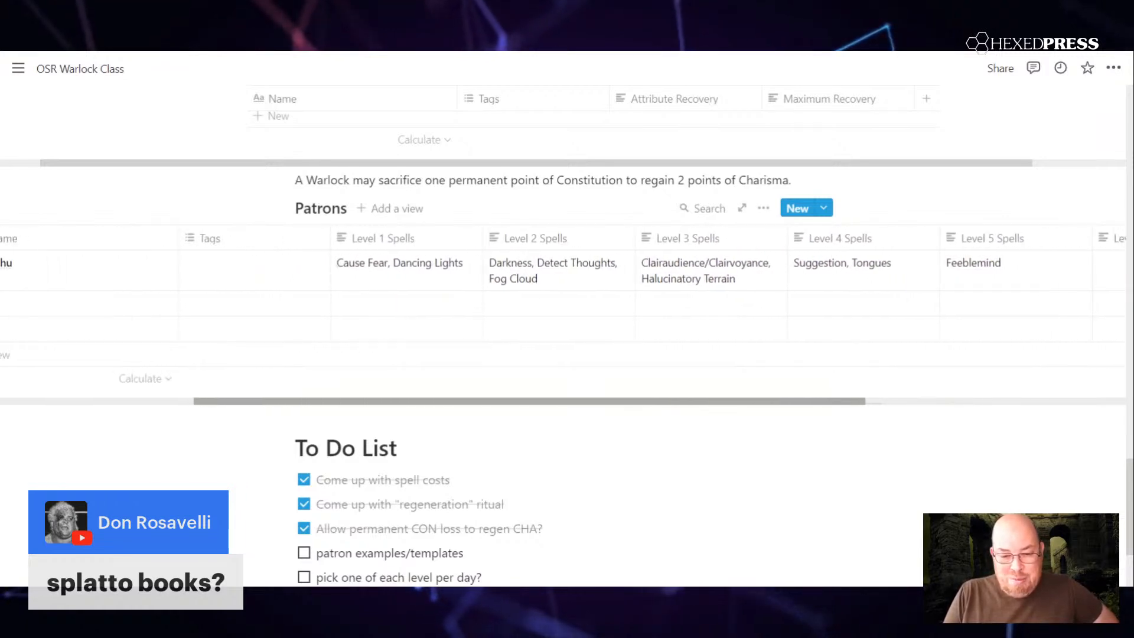
{"action": "scroll", "coordinate": [561, 283], "scroll_direction": "right", "scroll_amount": 3}
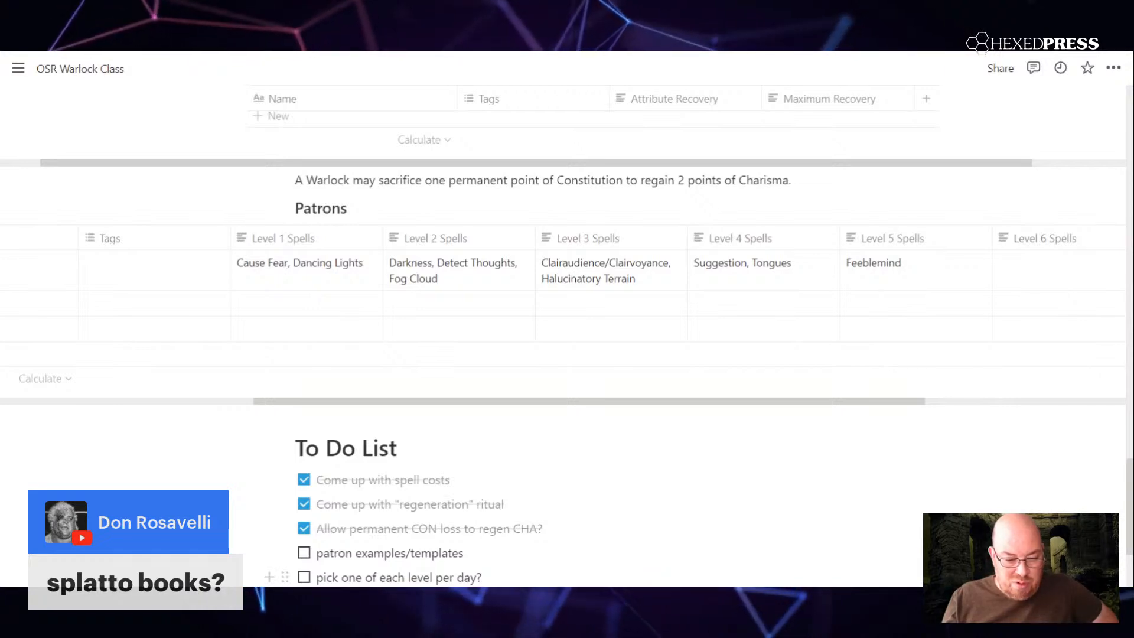
{"action": "left_click", "coordinate": [819, 267]}
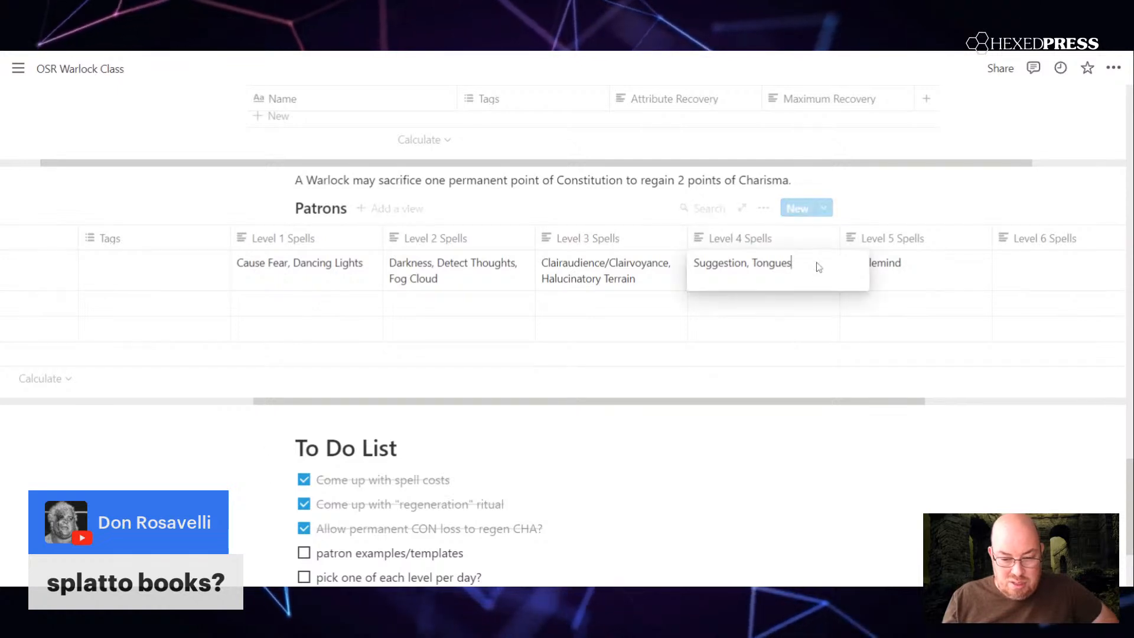
{"action": "type", "text": ", Scrying"}
{"action": "key", "text": "Escape"}
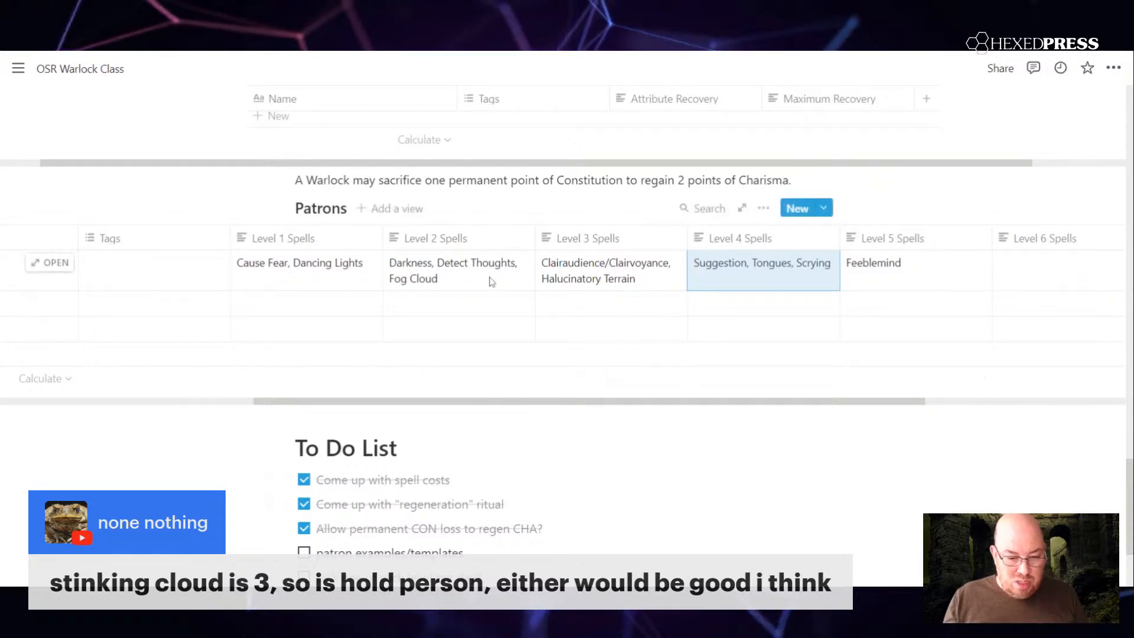
Step: Add ", Hold Person" to the end of Cthulhu's Level 3 Spells
{"action": "left_click", "coordinate": [643, 288]}
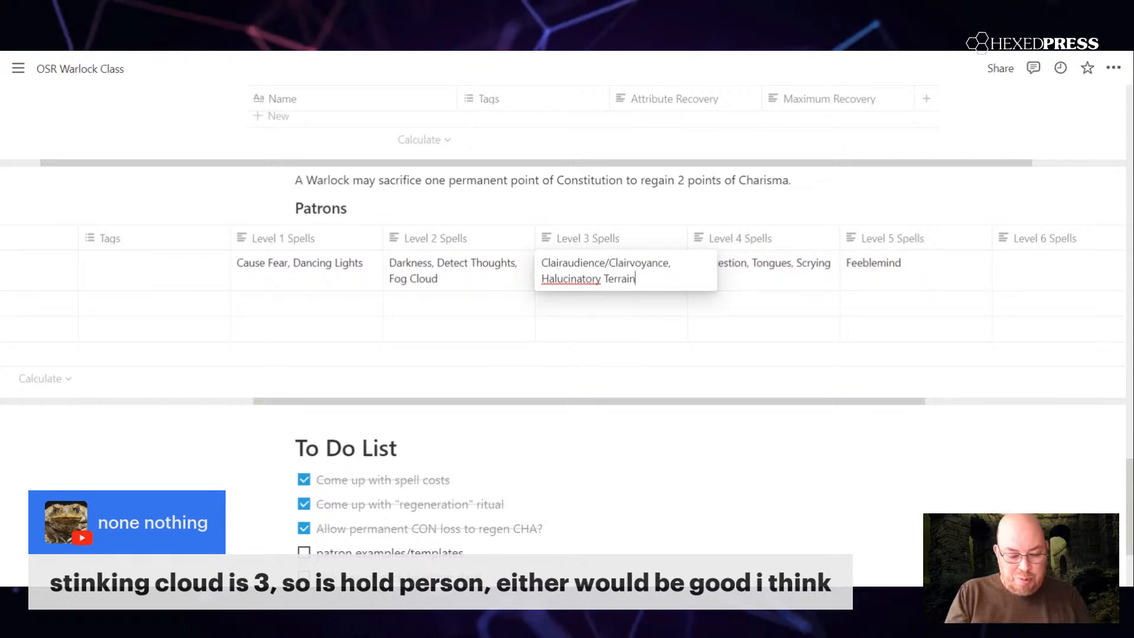
{"action": "type", "text": ", Hold Person"}
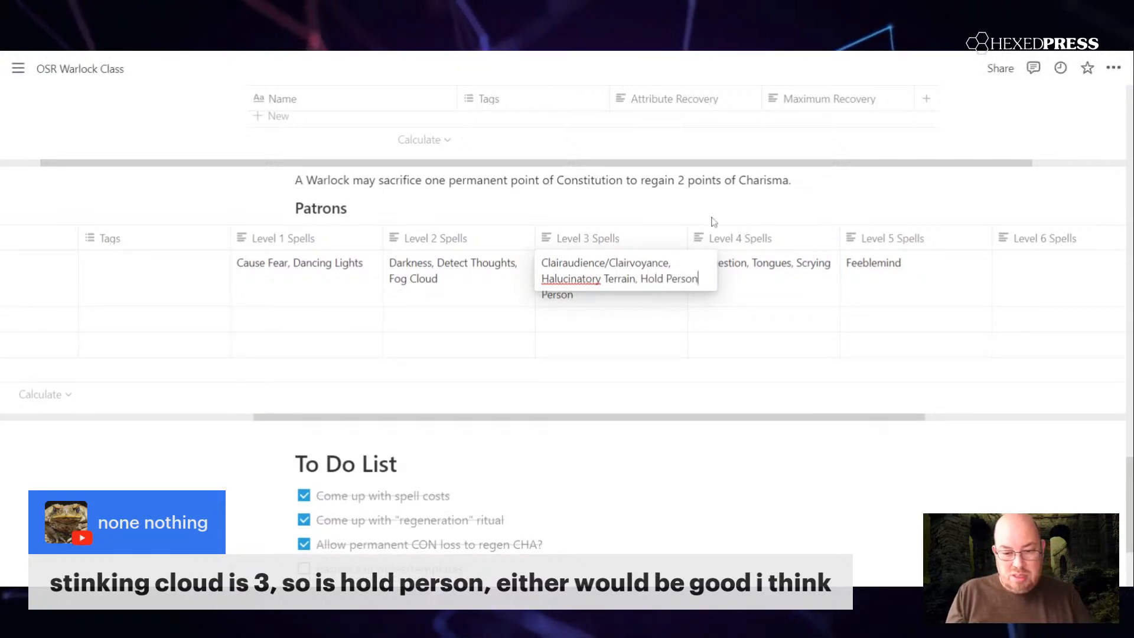
{"action": "key", "text": "Escape"}
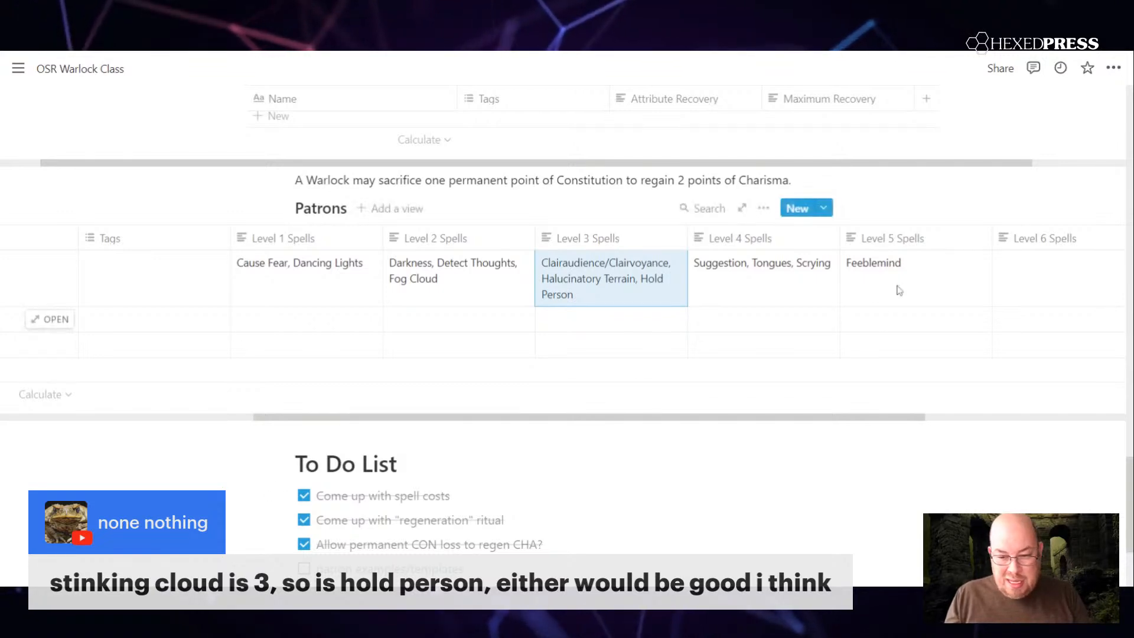
Step: Add ", Magic Jar" after Feeblemind in Cthulhu's Level 5 Spells
{"action": "left_click", "coordinate": [919, 268]}
{"action": "type", "text": ", M"}
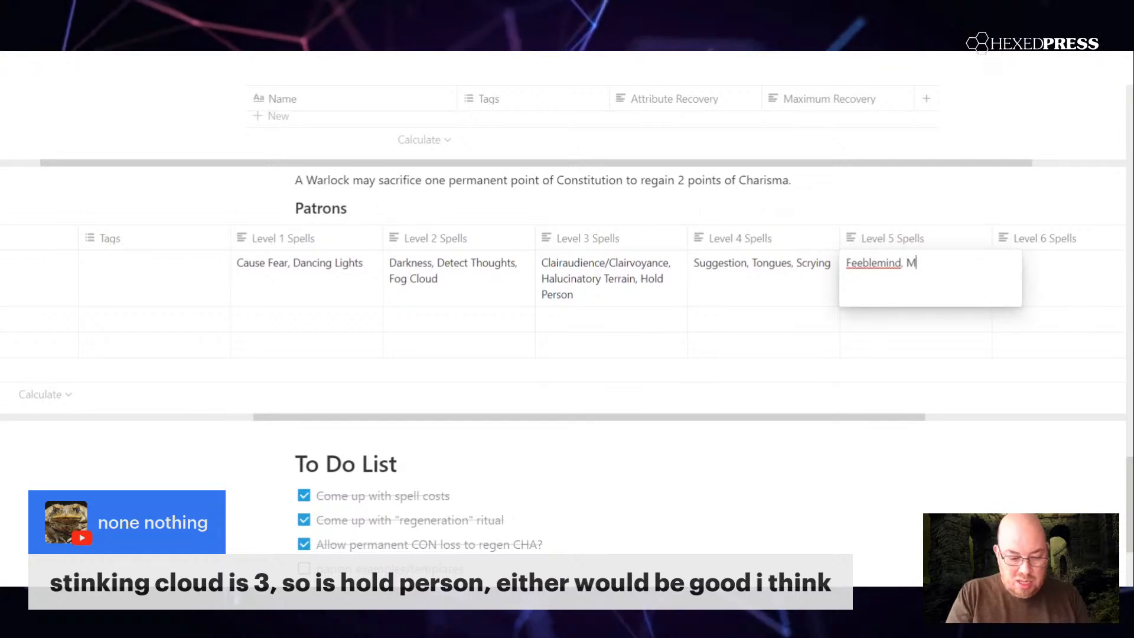
{"action": "type", "text": "agic Jar"}
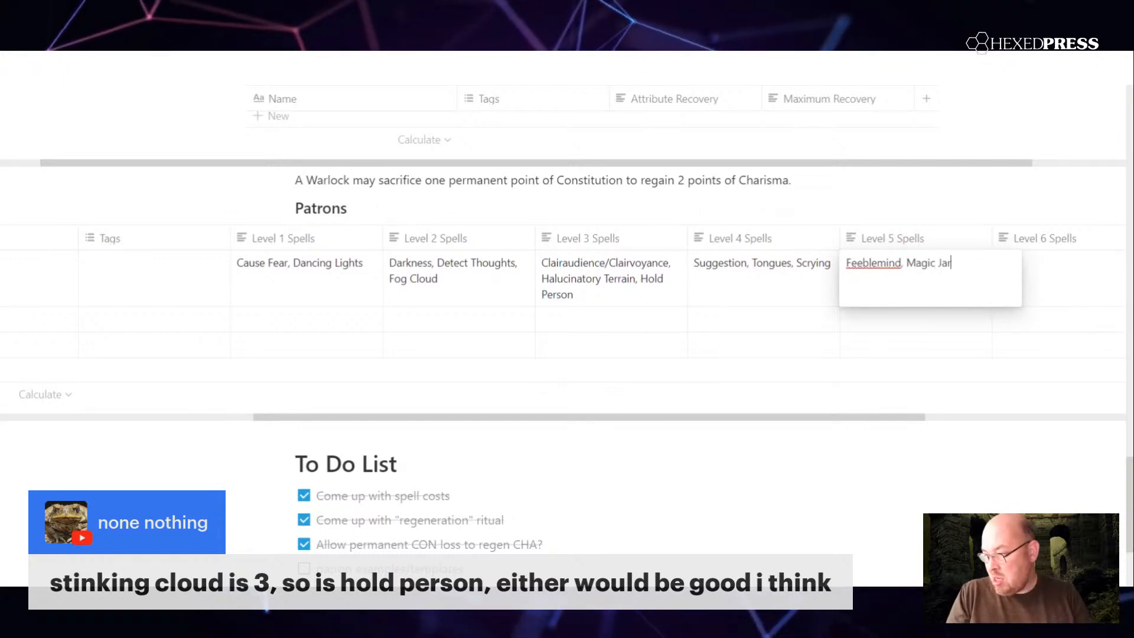
{"action": "key", "text": "Return"}
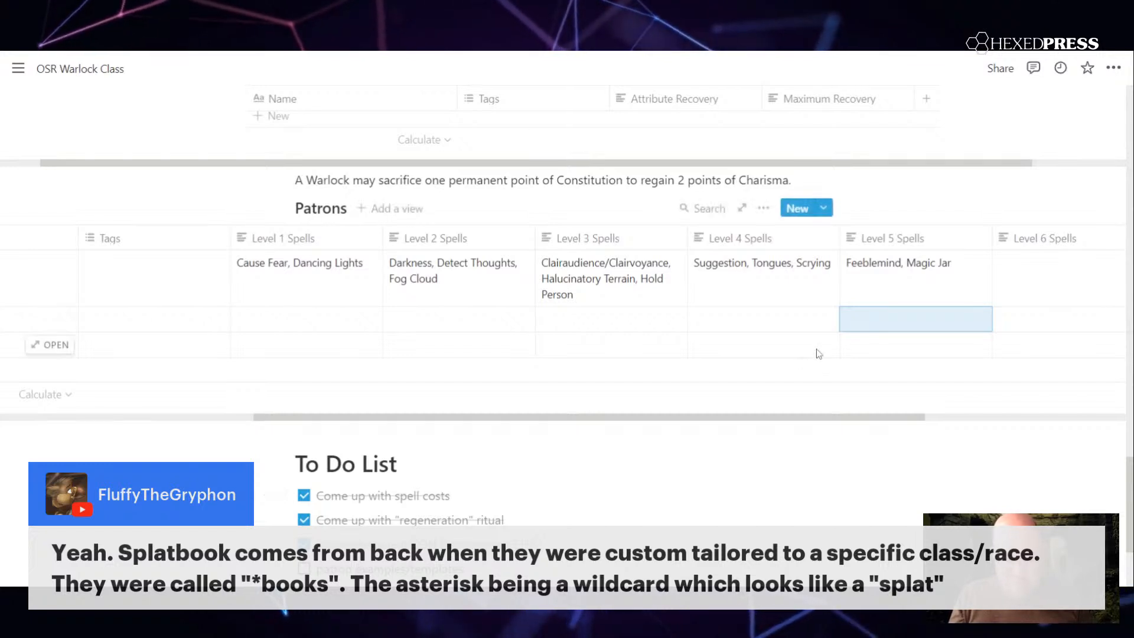
Step: Enter "Geas, Invisible Stalker" as Cthulhu's Level 6 Spells in the Patrons table
{"action": "left_click", "coordinate": [1033, 287]}
{"action": "type", "text": "Geas"}
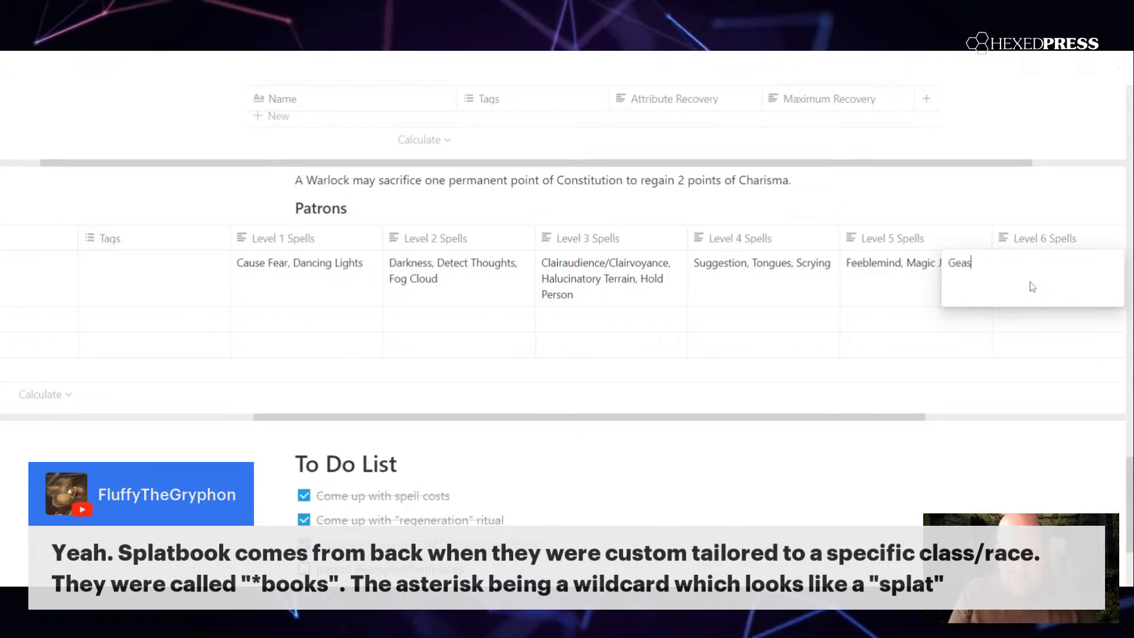
{"action": "key", "text": "Return"}
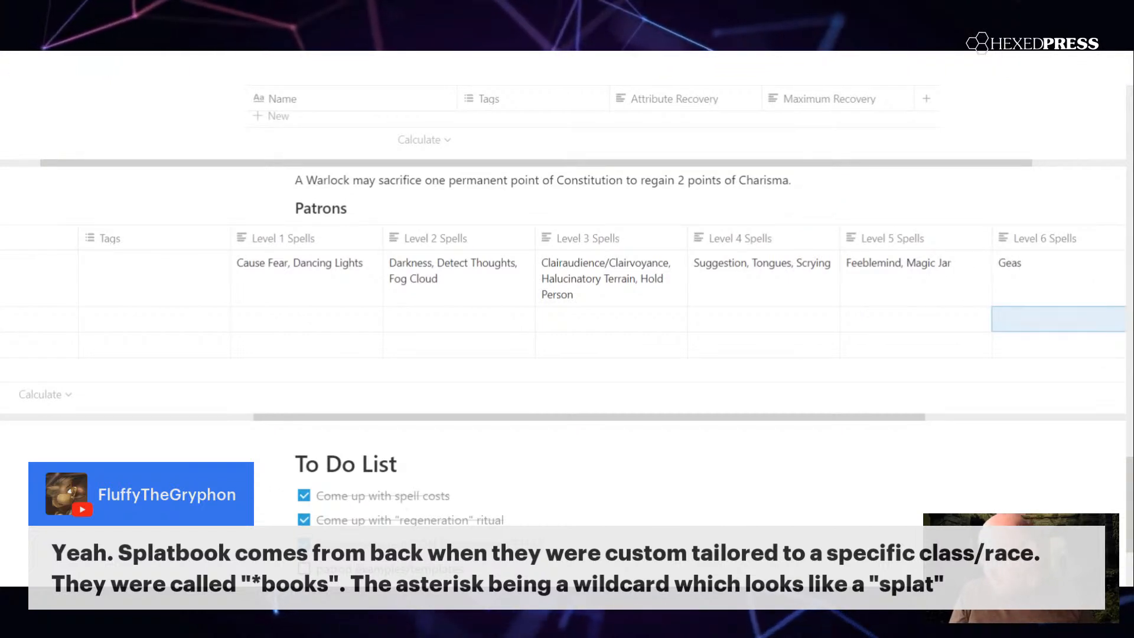
{"action": "left_click", "coordinate": [1033, 287]}
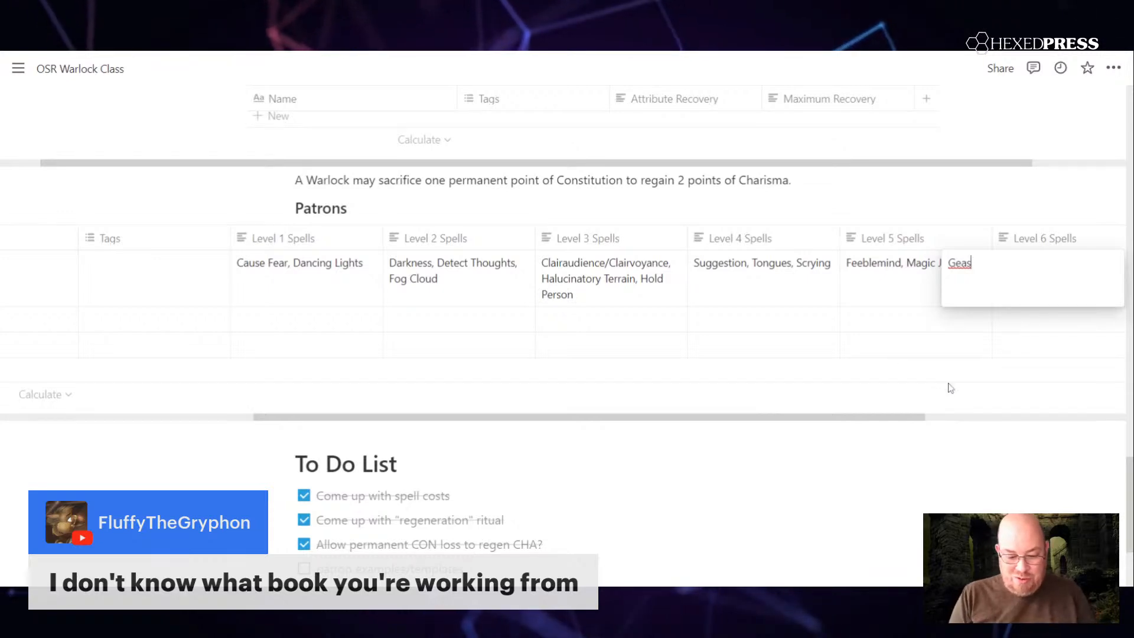
{"action": "type", "text": ", Invisible Stalker"}
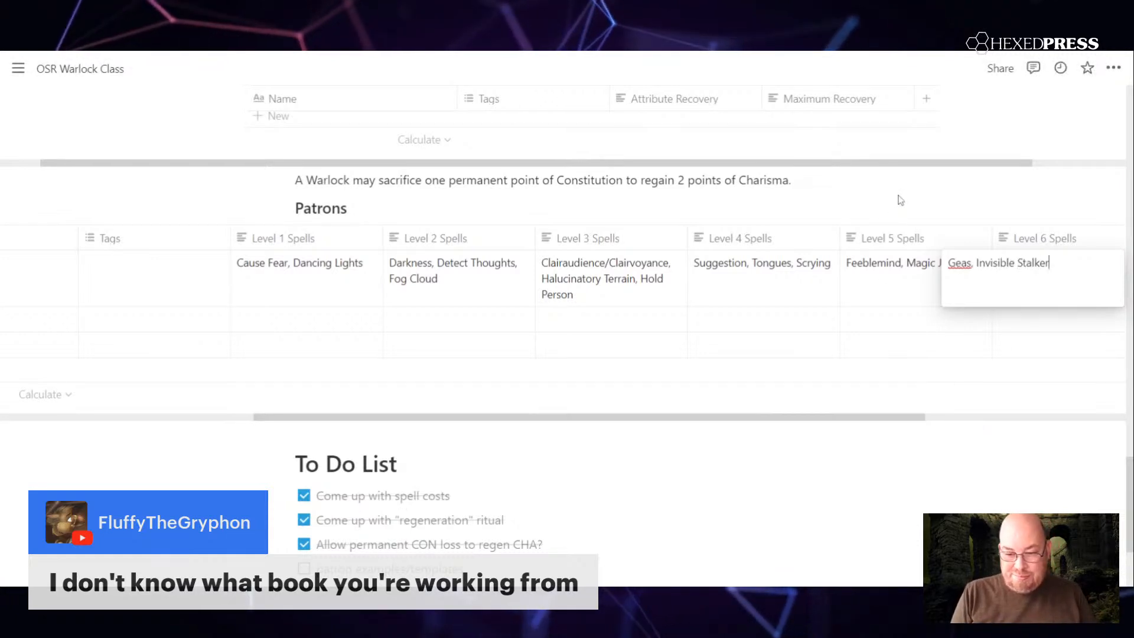
{"action": "key", "text": "Escape"}
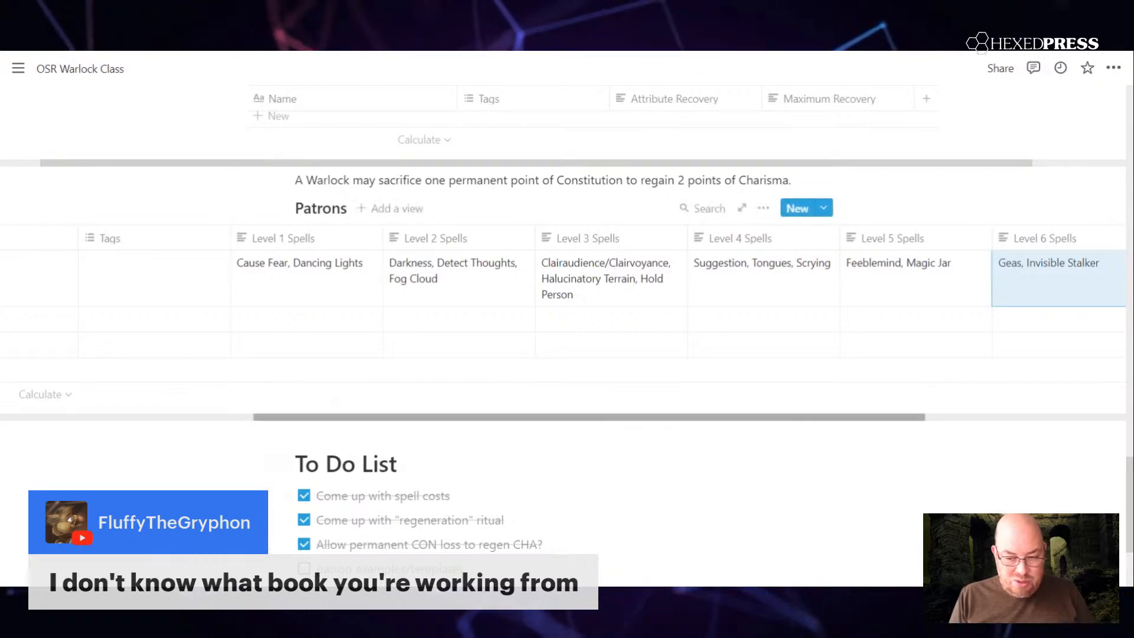
Step: Name the patron in the empty row below Cthulhu "Infernal Entity"
{"action": "scroll", "coordinate": [567, 284], "scroll_direction": "left", "scroll_amount": 3}
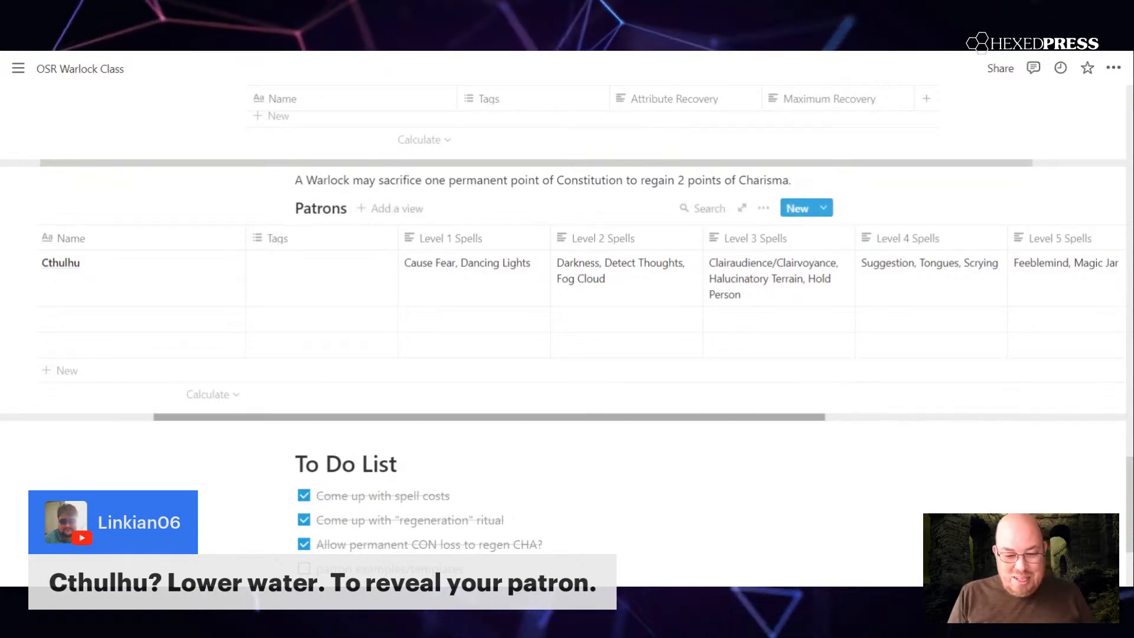
{"action": "scroll", "coordinate": [582, 277], "scroll_direction": "left", "scroll_amount": 3}
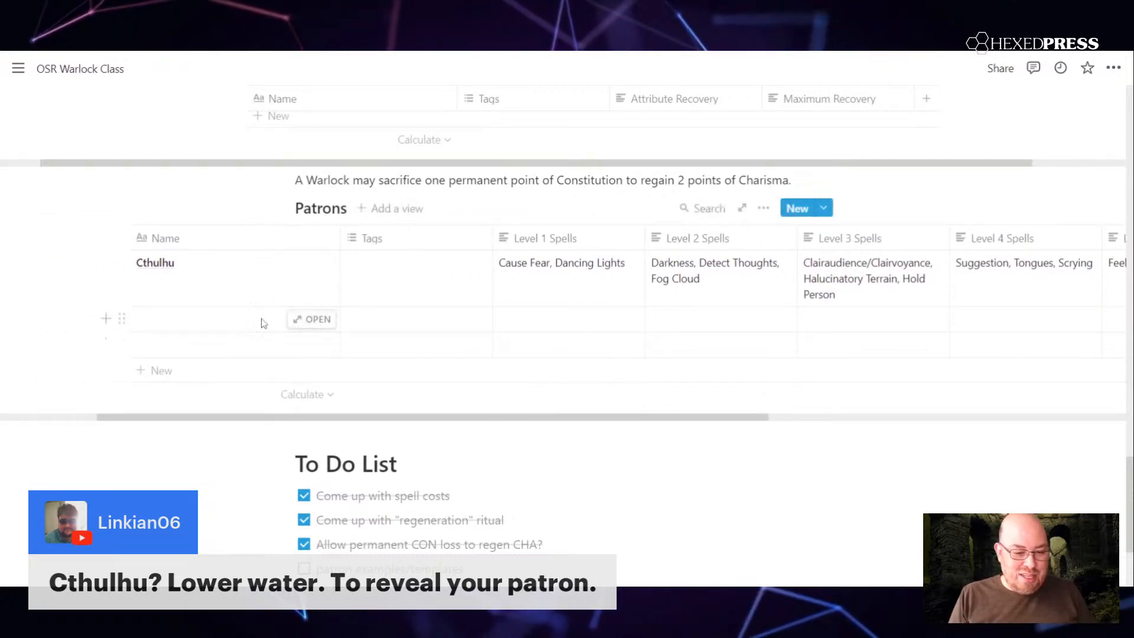
{"action": "left_click", "coordinate": [271, 319]}
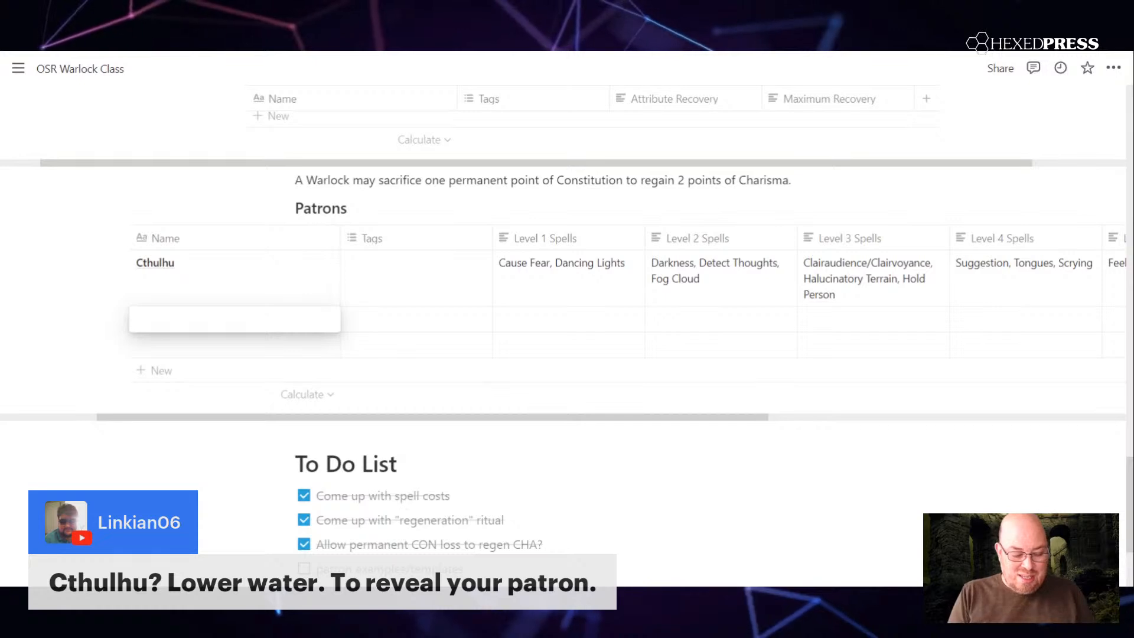
{"action": "type", "text": "De"}
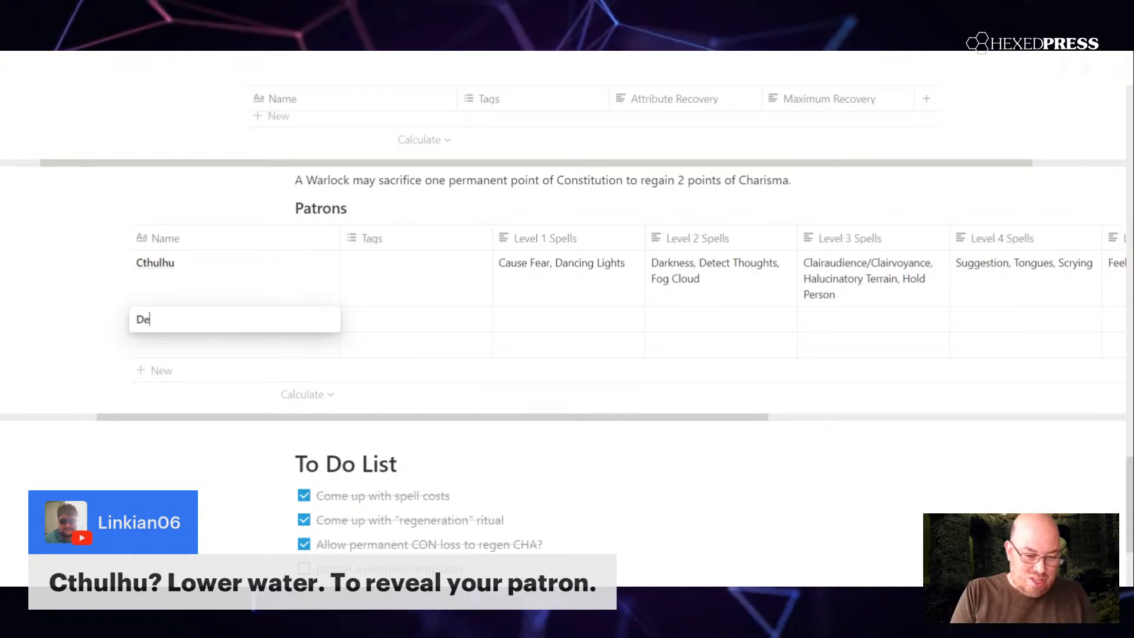
{"action": "type", "text": "mon"}
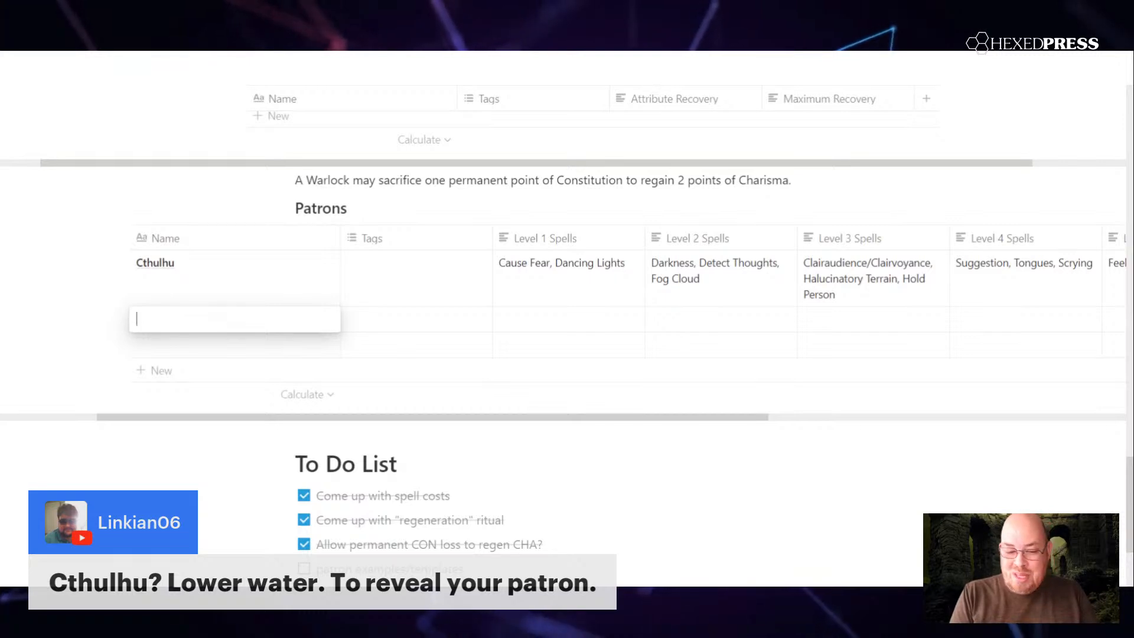
{"action": "type", "text": "Inf"}
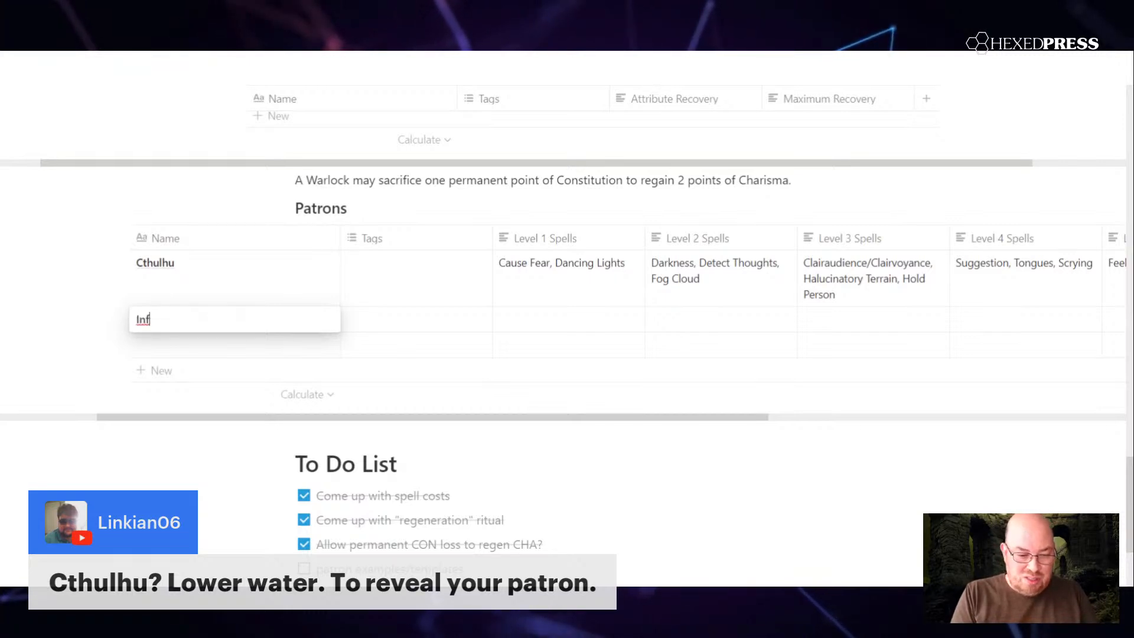
{"action": "type", "text": "ernal Entity"}
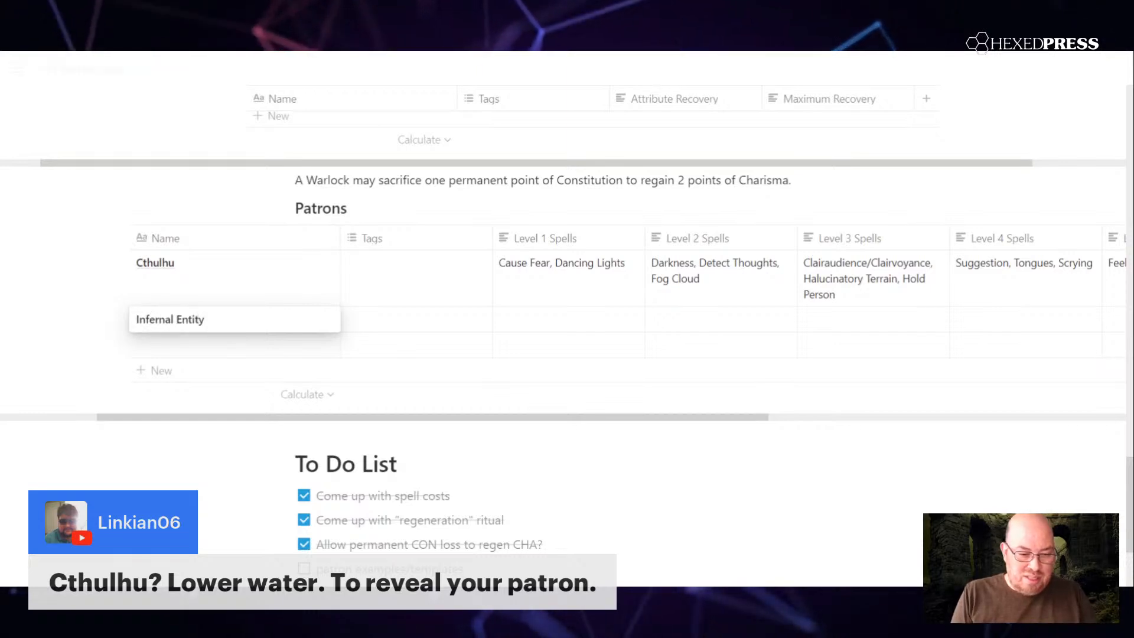
{"action": "left_click", "coordinate": [98, 310]}
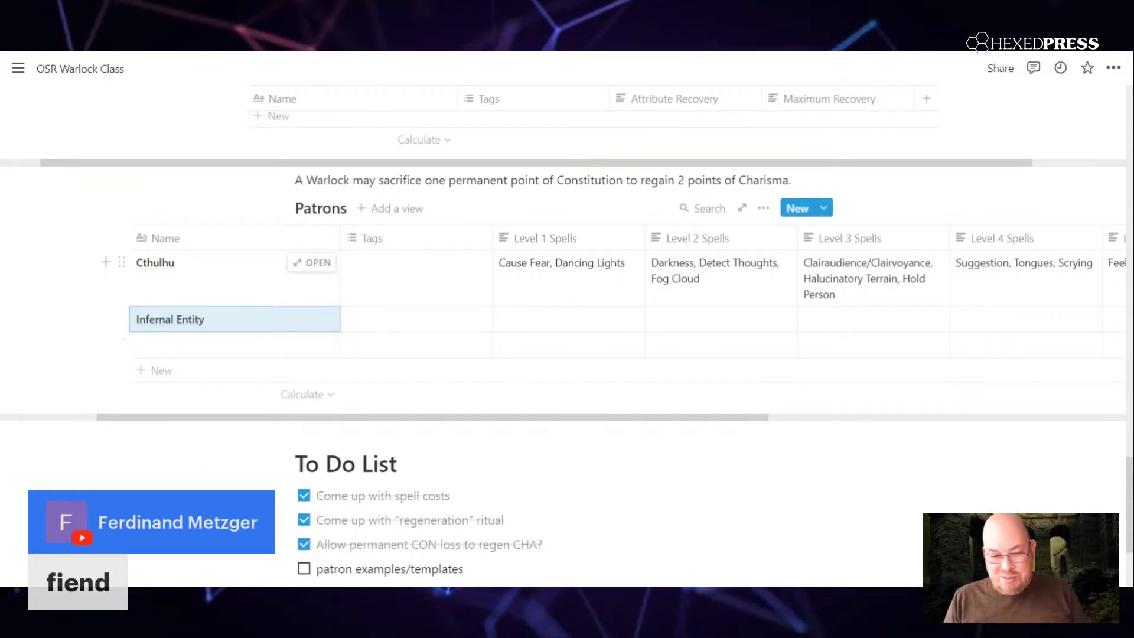
Step: Add " / Fiend" to the end of the Infernal Entity patron's name
{"action": "left_click", "coordinate": [229, 316]}
{"action": "type", "text": "/ Fiend"}
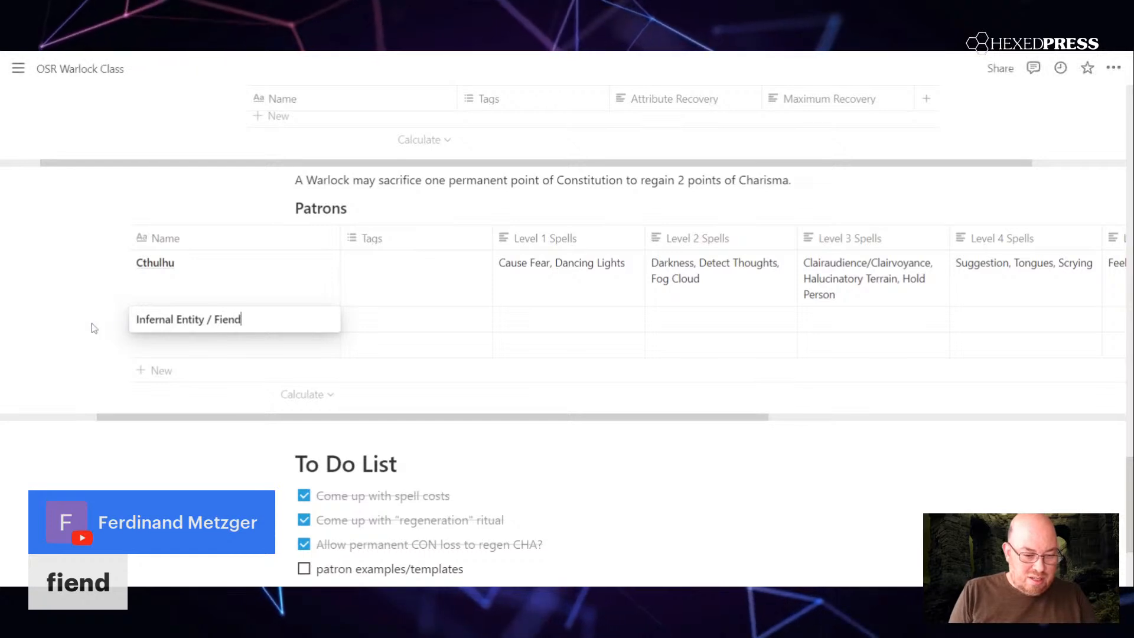
{"action": "key", "text": "Escape"}
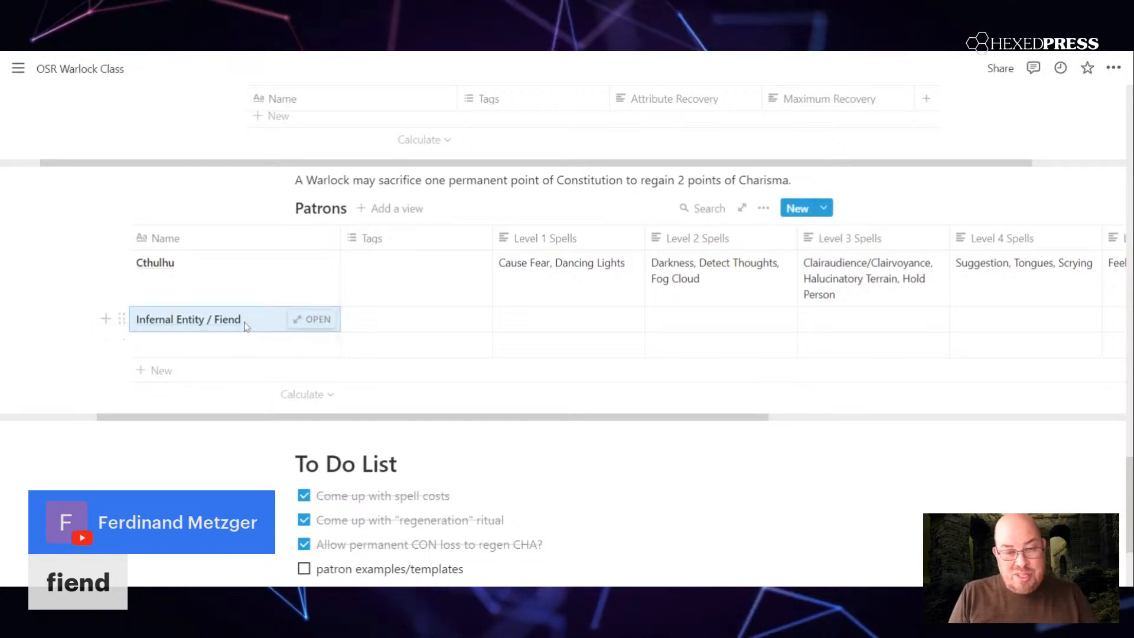
Step: Enter "Protection from Law, " in the Level 1 Spells of the Infernal Entity / Fiend patron
{"action": "left_click", "coordinate": [530, 320]}
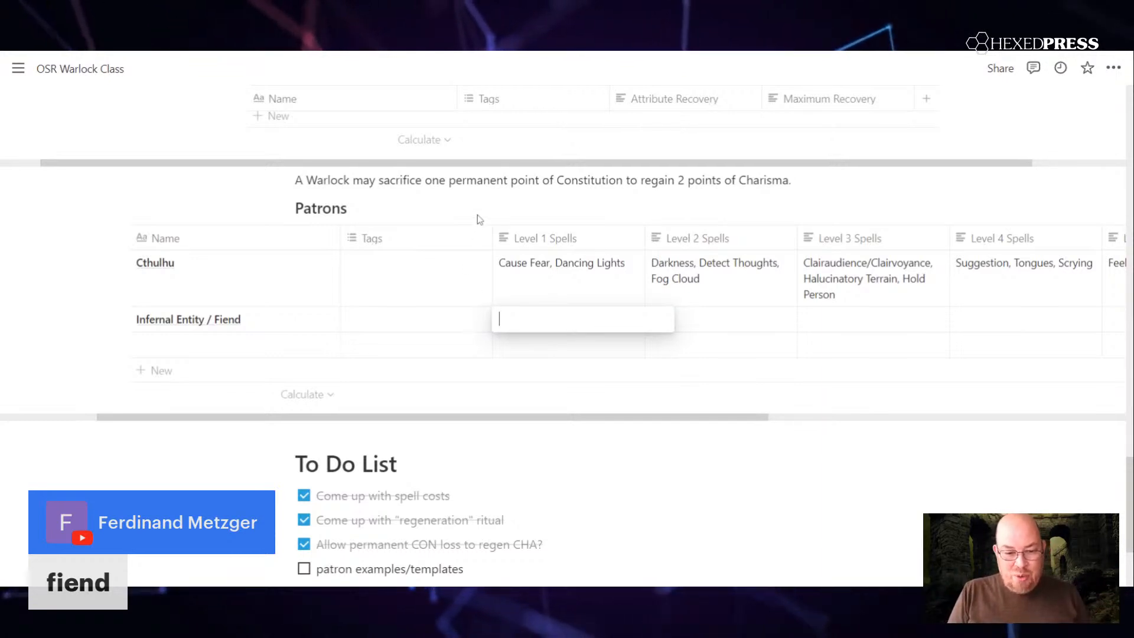
{"action": "key", "text": "Escape"}
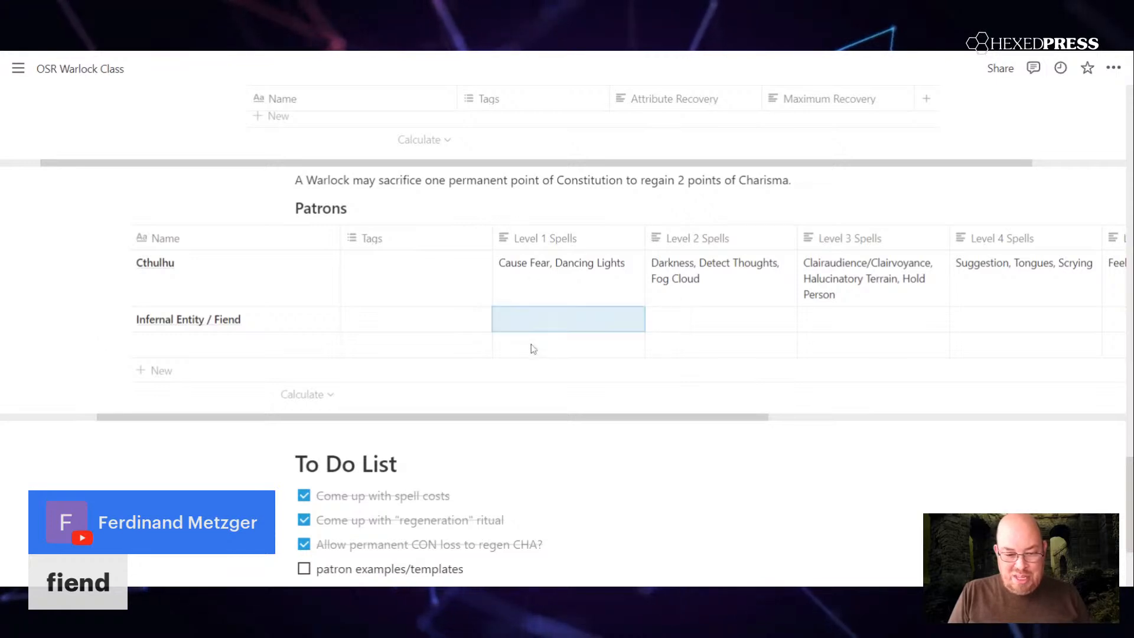
{"action": "left_click", "coordinate": [533, 322]}
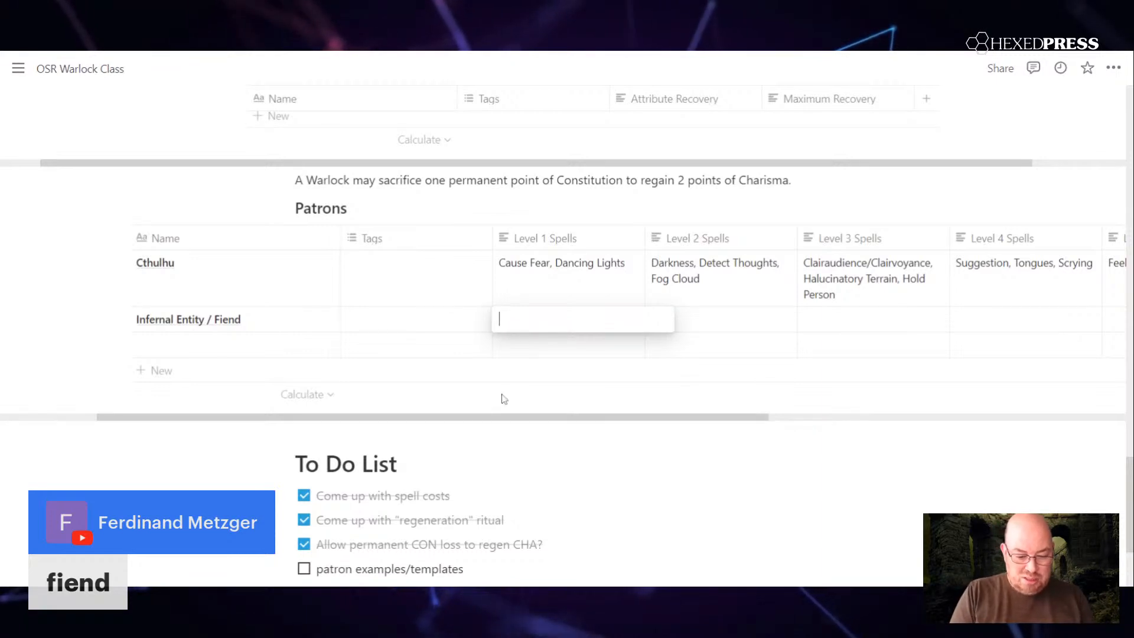
{"action": "type", "text": "Protection from Law,"}
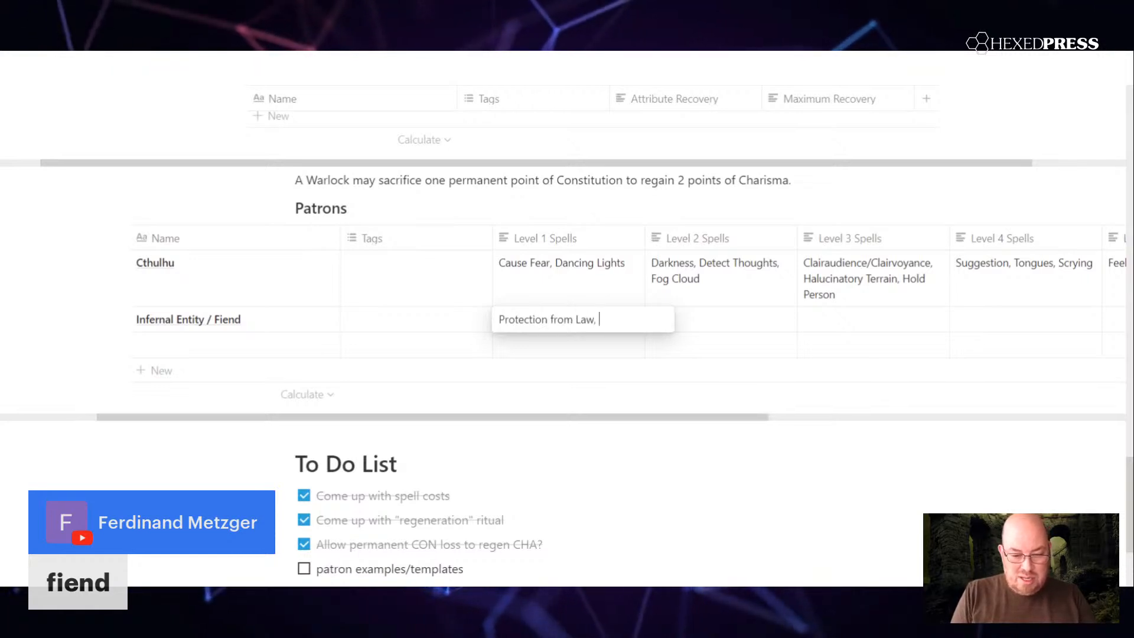
{"action": "key", "text": "Escape"}
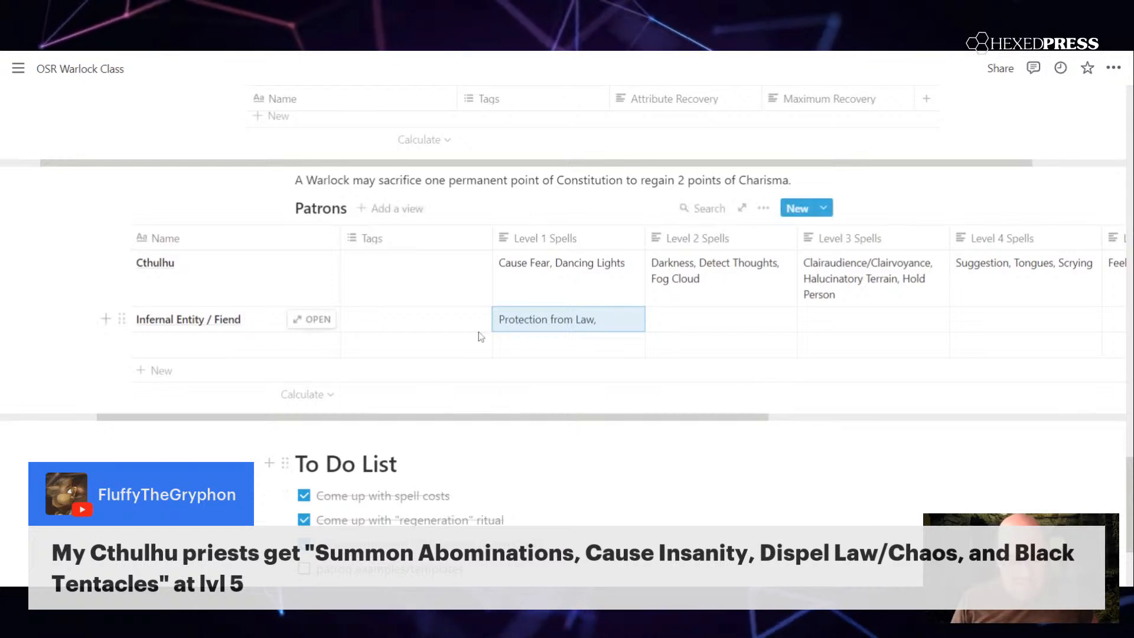
Step: Add "Burning Hands" after Protection from Law in the Infernal Entity / Fiend's Level 1 Spells
{"action": "left_click", "coordinate": [556, 325]}
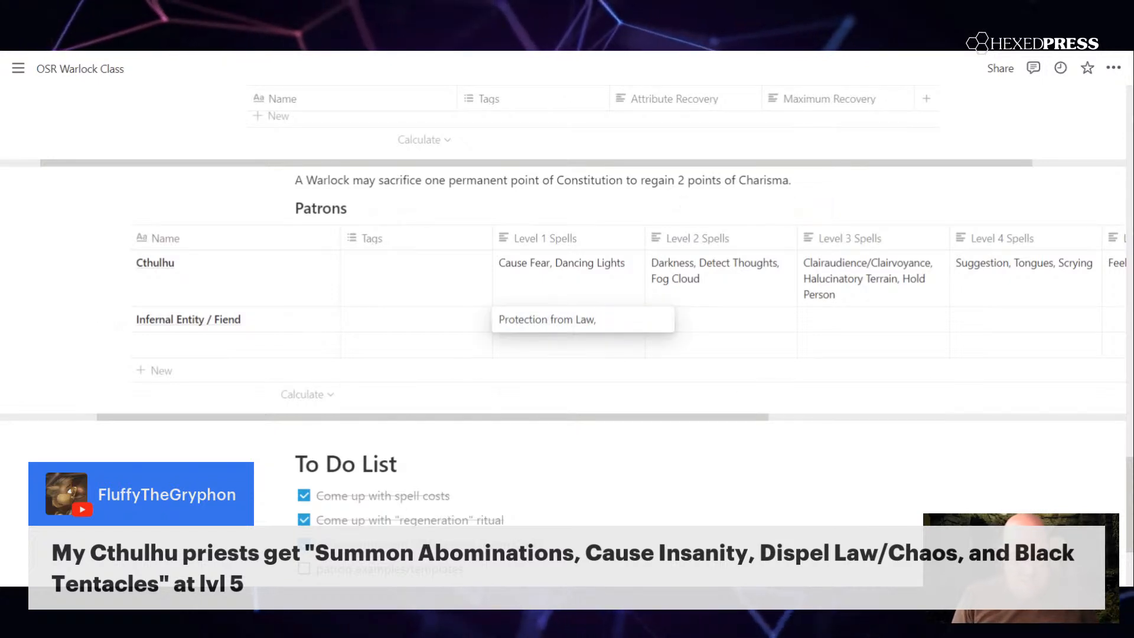
{"action": "type", "text": "Burning "}
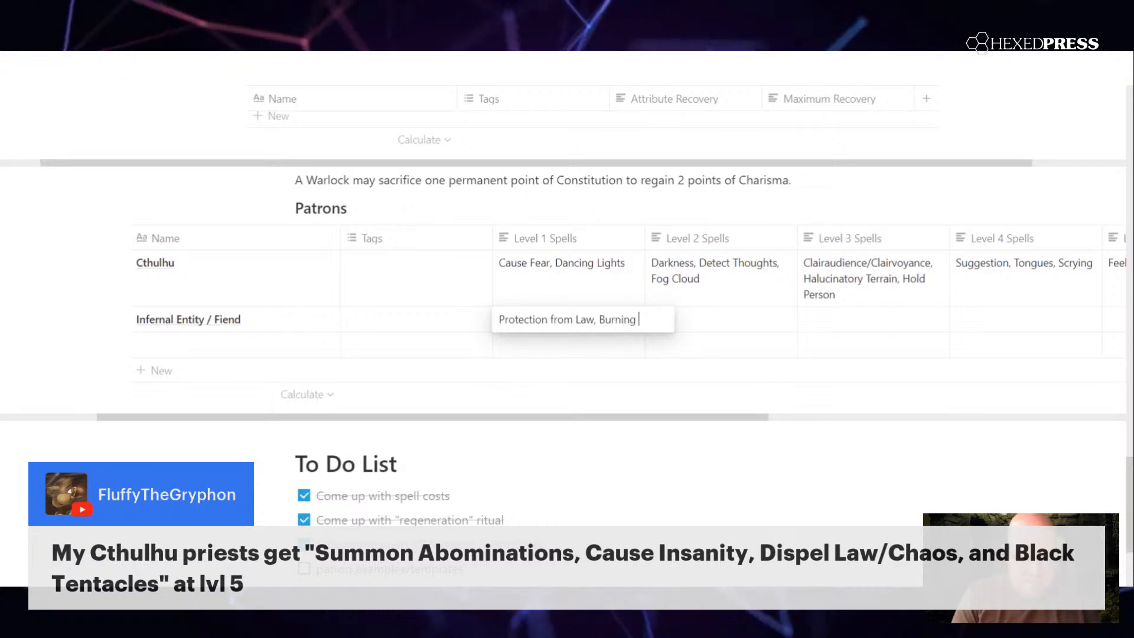
{"action": "type", "text": "Hands"}
{"action": "key", "text": "Return"}
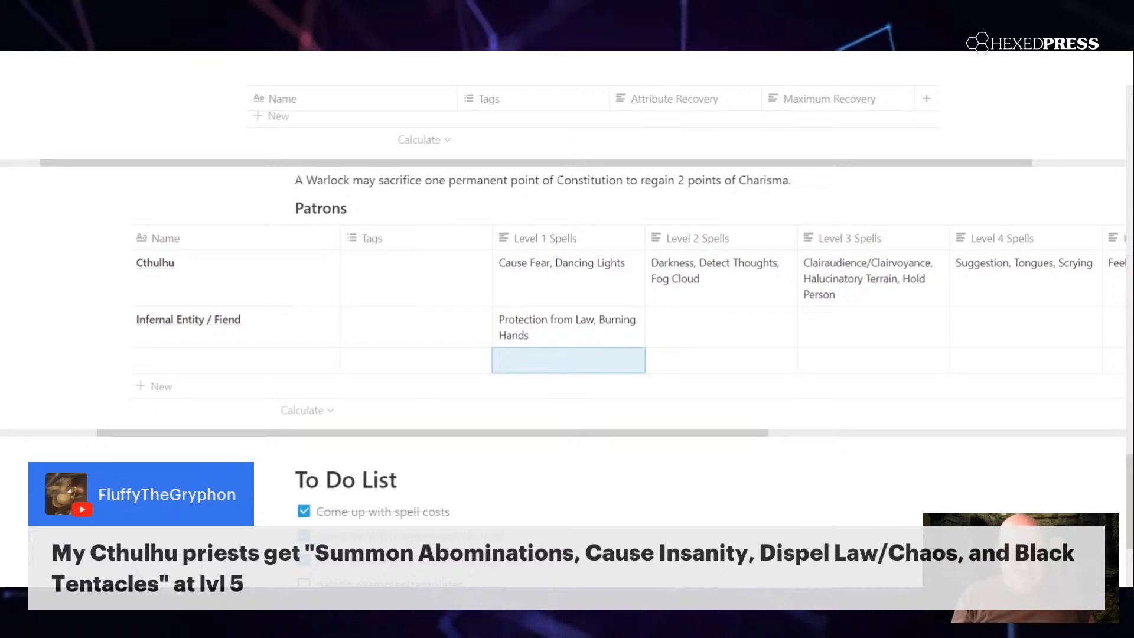
{"action": "left_click", "coordinate": [617, 324]}
{"action": "key", "text": "Escape"}
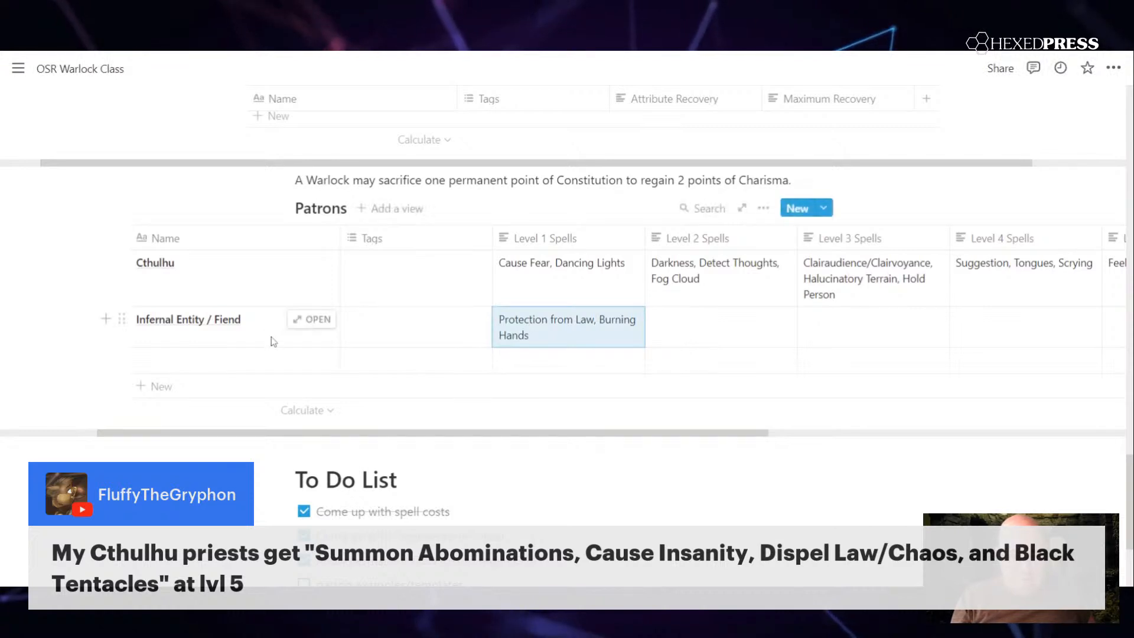
Step: Name the patron in the empty row below Infernal Entity / Fiend "Arch-Fey"
{"action": "left_click", "coordinate": [263, 366]}
{"action": "type", "text": "Arch-Fey"}
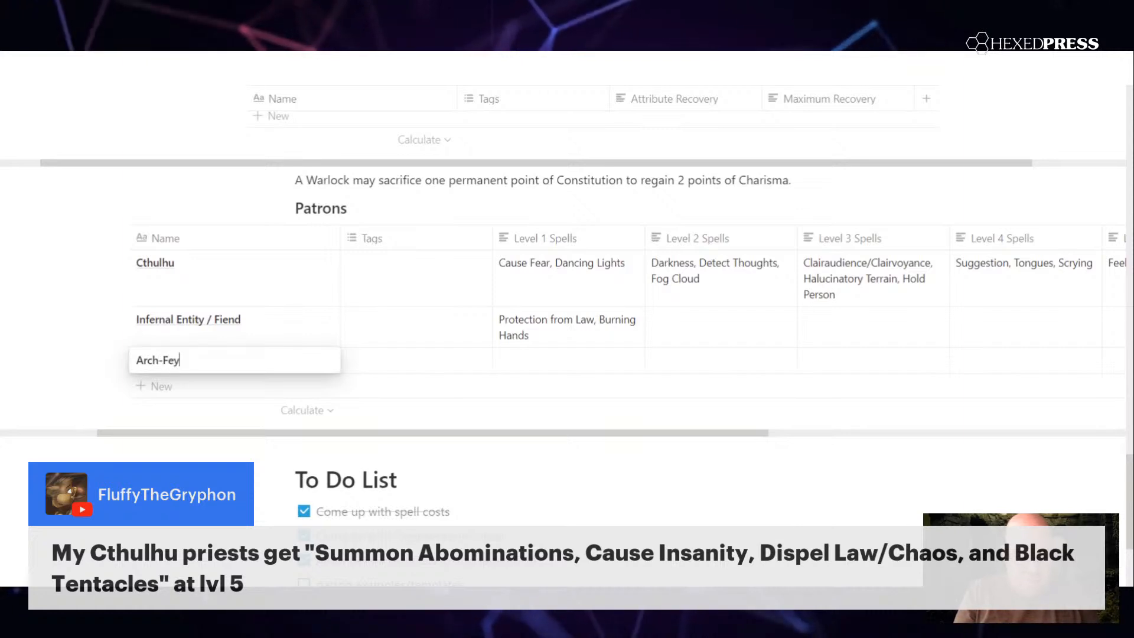
{"action": "key", "text": "Escape"}
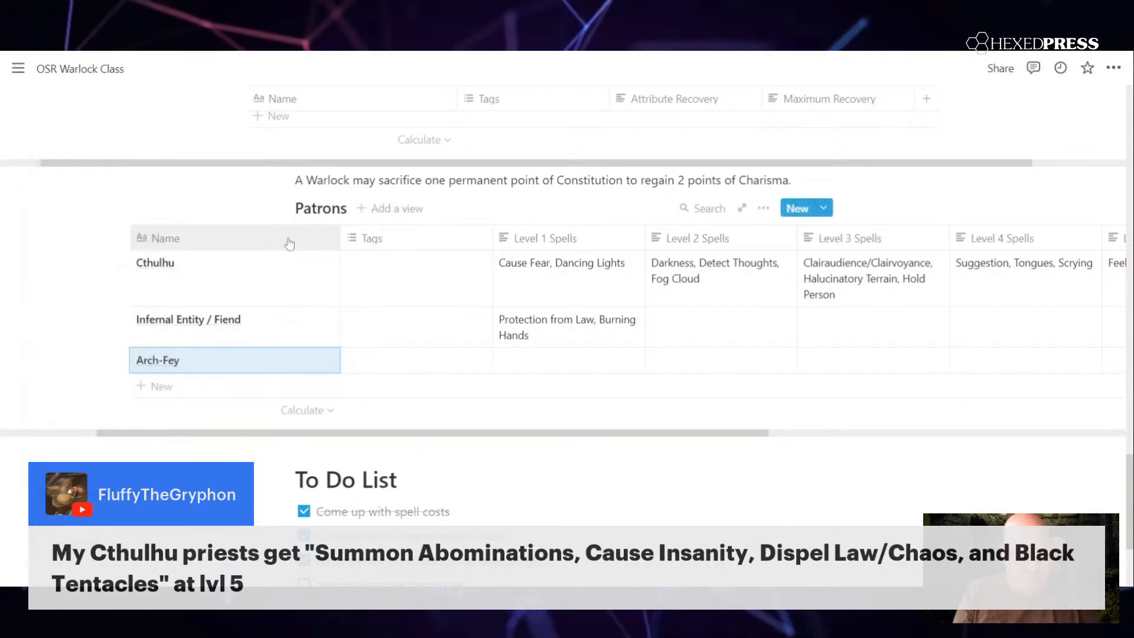
Step: Enter "Speak with Animals" as the Arch-Fey's Level 1 Spells
{"action": "left_click", "coordinate": [515, 364]}
{"action": "type", "text": "Speak with Animals"}
{"action": "key", "text": "Return"}
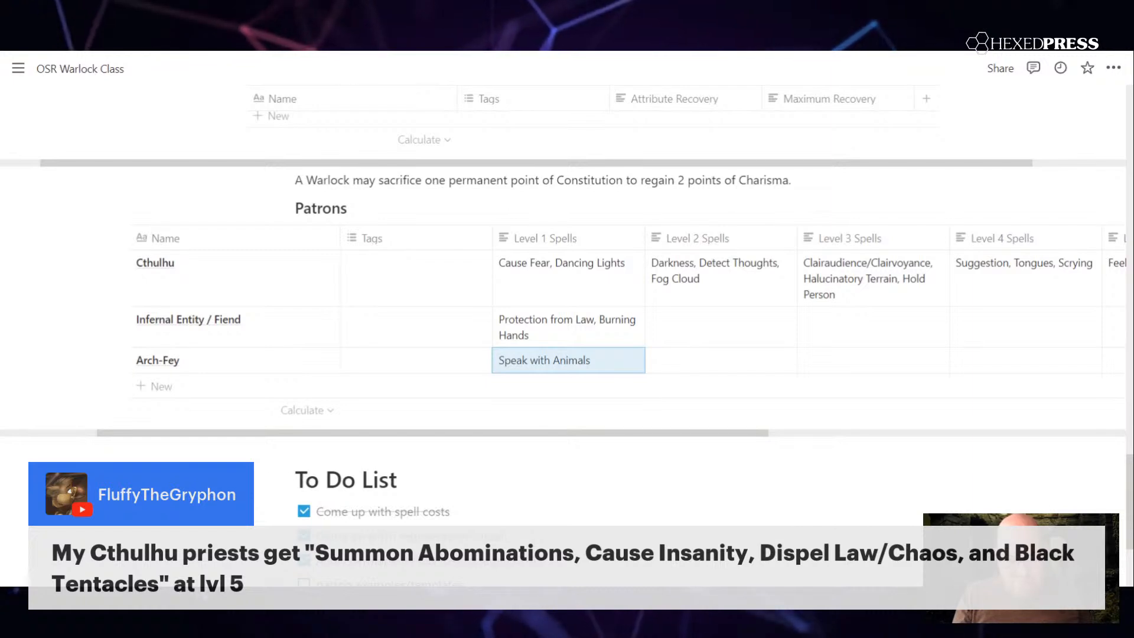
Step: Move "Speak with Animals" from the Arch-Fey's Level 1 Spells to its Level 2 Spells
{"action": "left_click", "coordinate": [582, 360]}
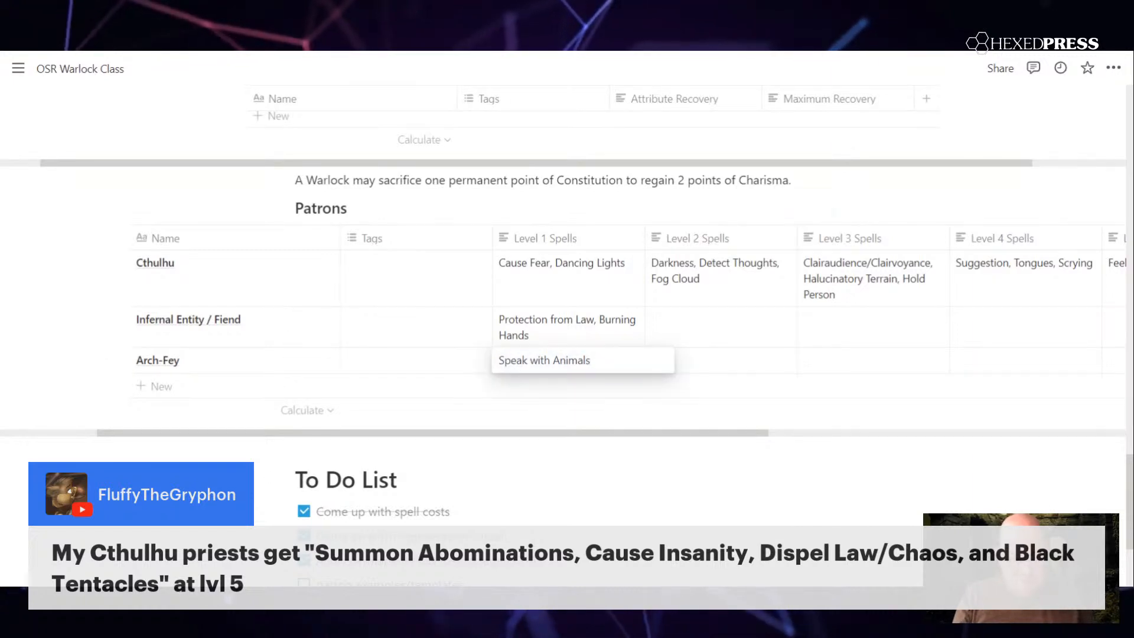
{"action": "key", "text": "ctrl+a"}
{"action": "key", "text": "ctrl+c"}
{"action": "key", "text": "BackSpace"}
{"action": "key", "text": "Escape"}
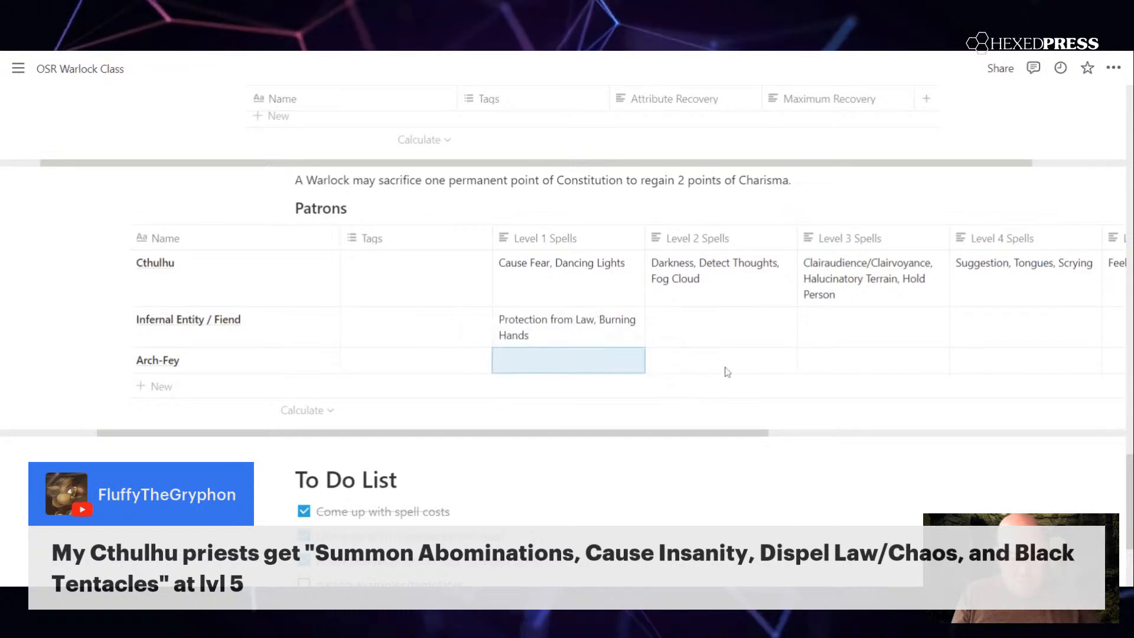
{"action": "left_click", "coordinate": [727, 371]}
{"action": "key", "text": "ctrl+v"}
{"action": "key", "text": "Escape"}
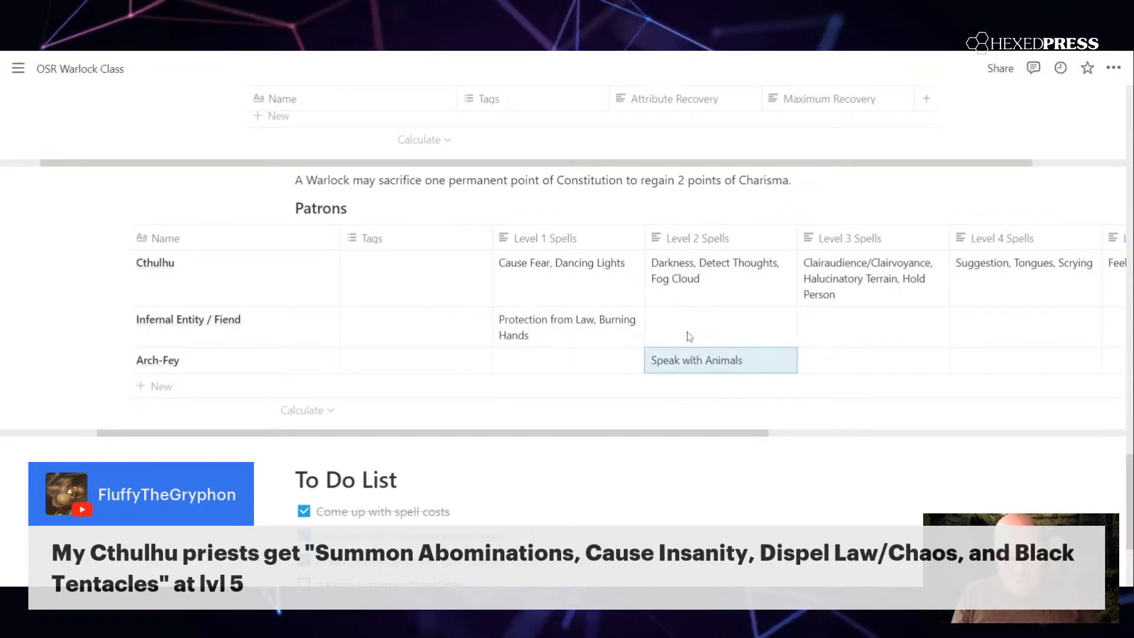
Step: Enter "Entangle" as the Arch-Fey's Level 1 Spells
{"action": "left_click", "coordinate": [689, 336]}
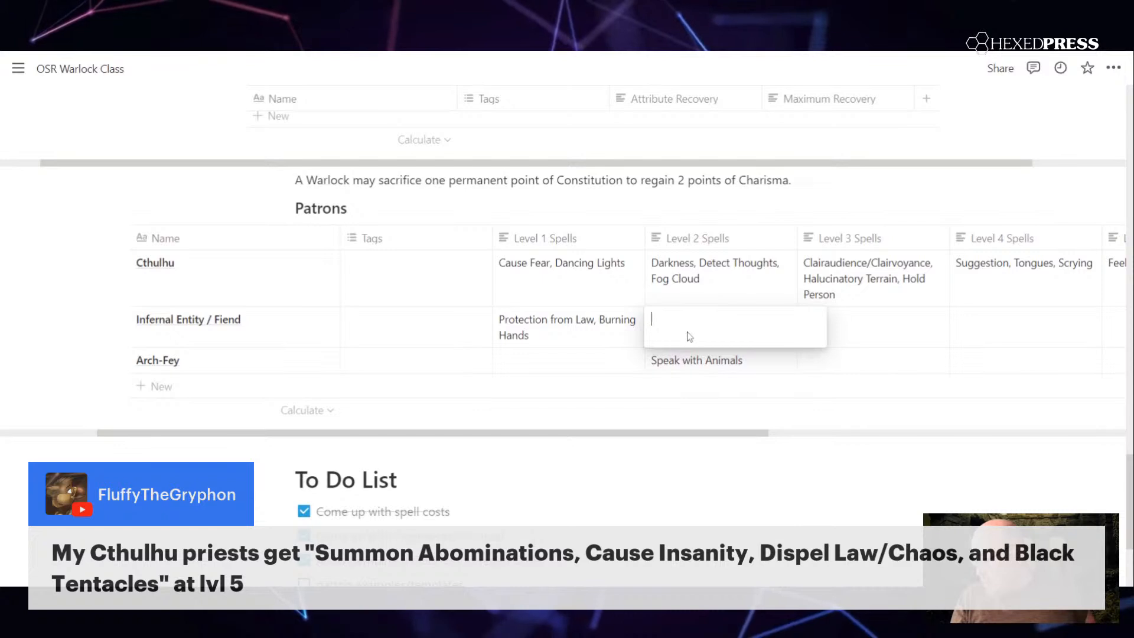
{"action": "key", "text": "Escape"}
{"action": "left_click", "coordinate": [570, 363]}
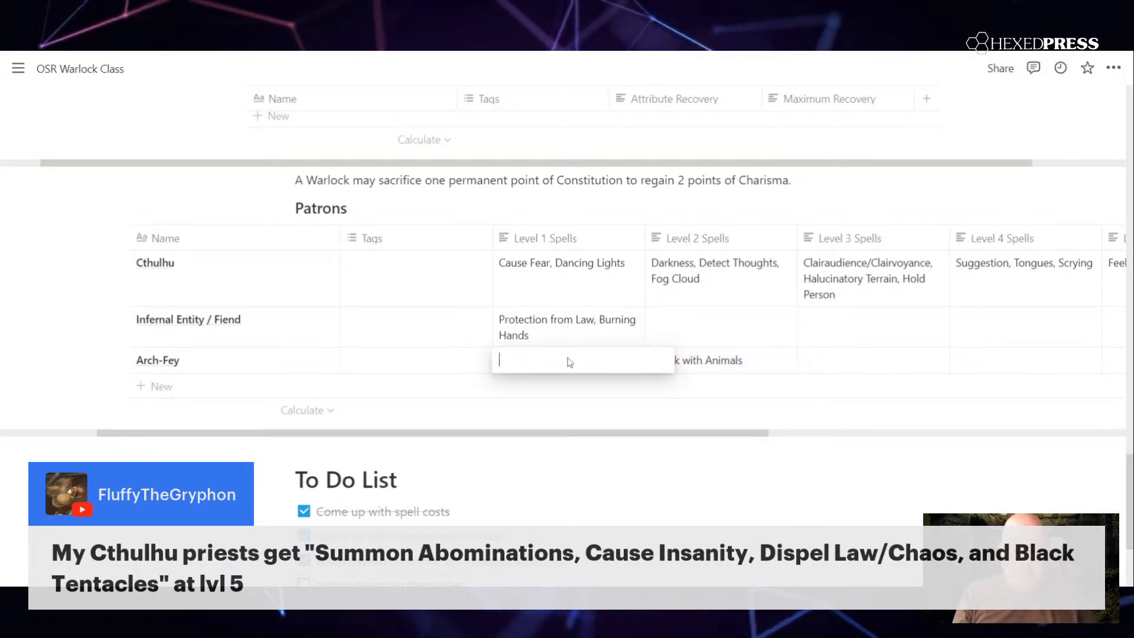
{"action": "type", "text": "Entangle"}
{"action": "key", "text": "Escape"}
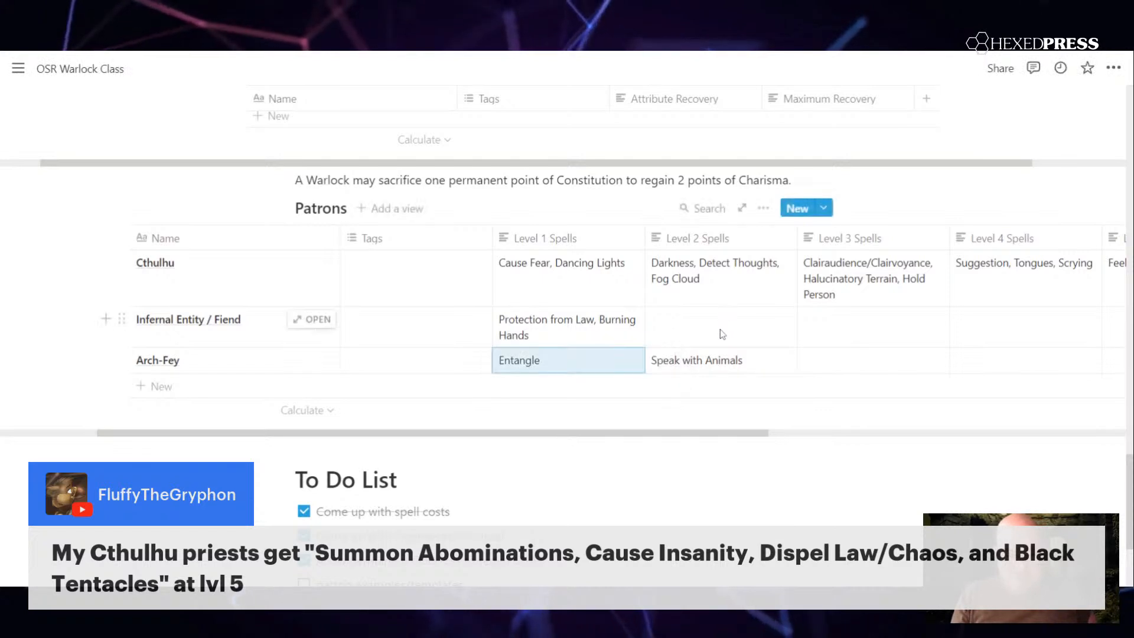
Step: Add a new patron row named "Djinn" below Arch-Fey in the Patrons table
{"action": "left_click", "coordinate": [721, 335]}
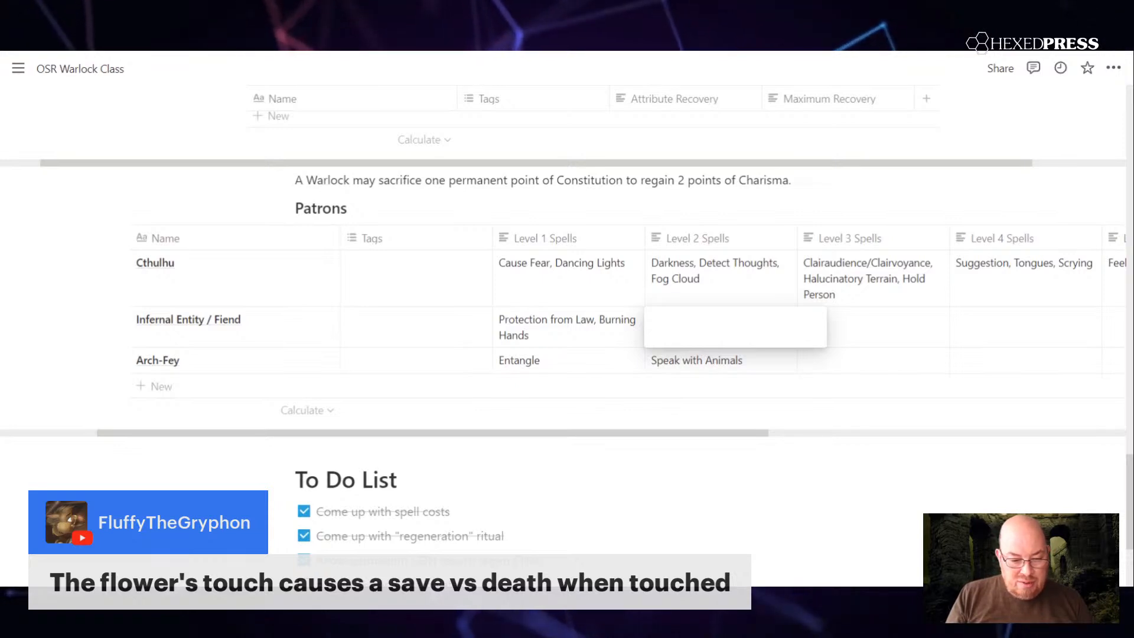
{"action": "key", "text": "Escape"}
{"action": "left_click", "coordinate": [184, 387]}
{"action": "type", "text": "Djinn"}
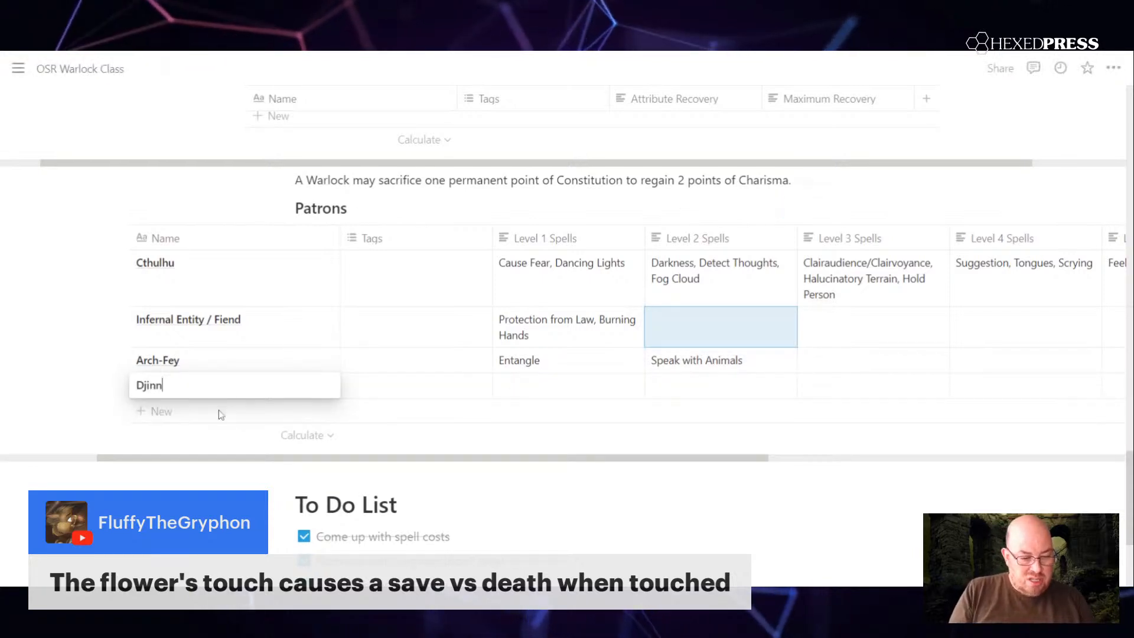
Step: Add a new blank patron row below Djinn in the Patrons table
{"action": "left_click", "coordinate": [162, 404]}
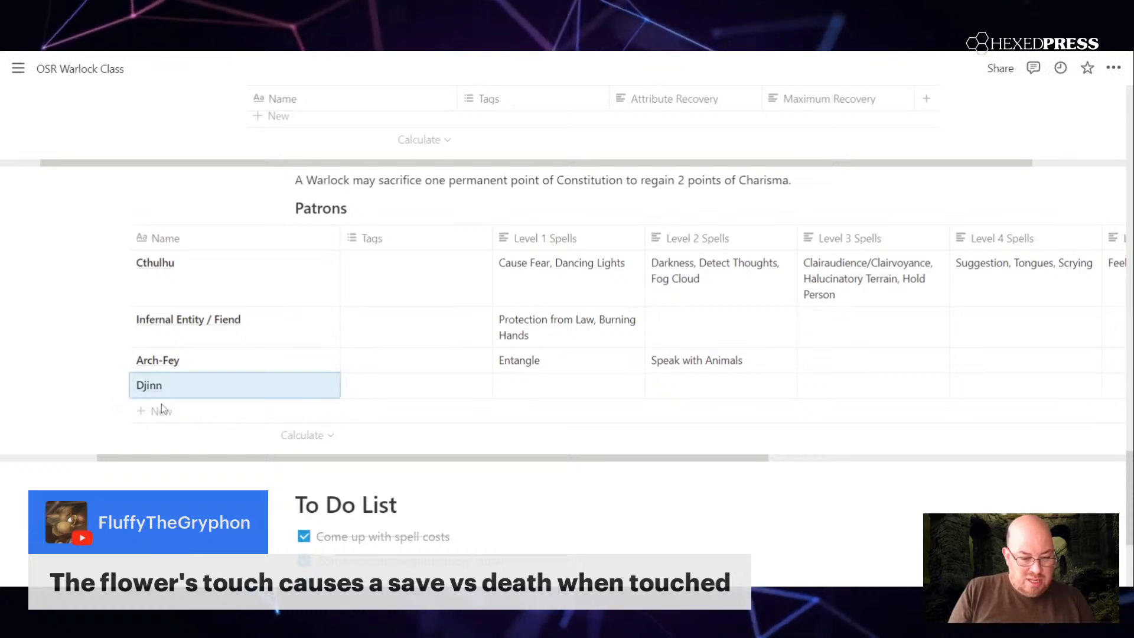
{"action": "left_click", "coordinate": [162, 407]}
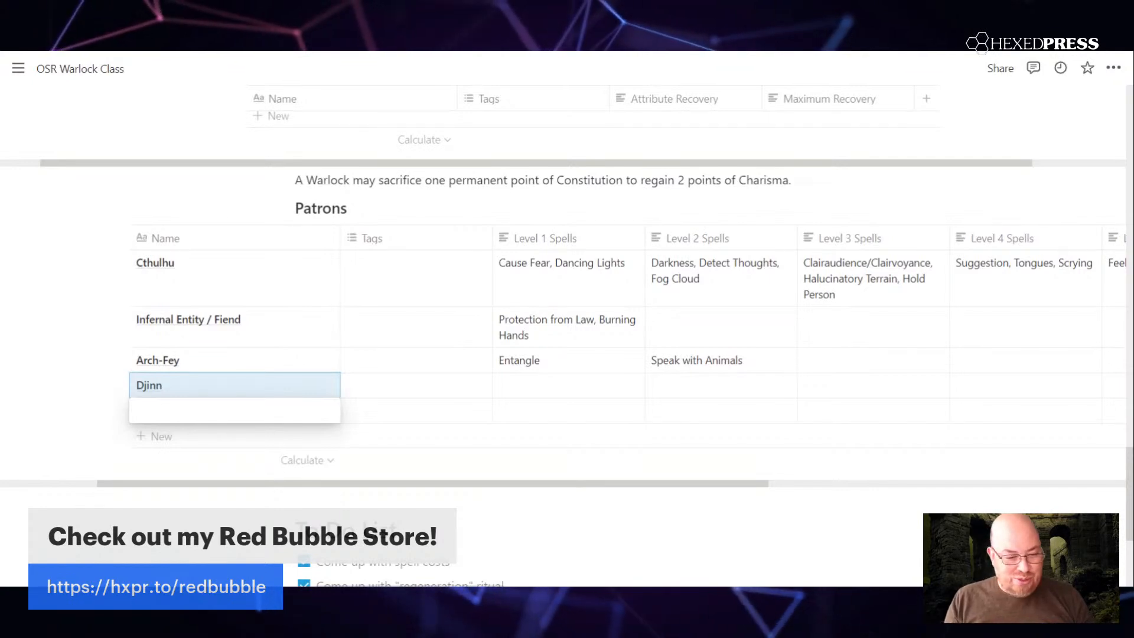
{"action": "left_click", "coordinate": [370, 422]}
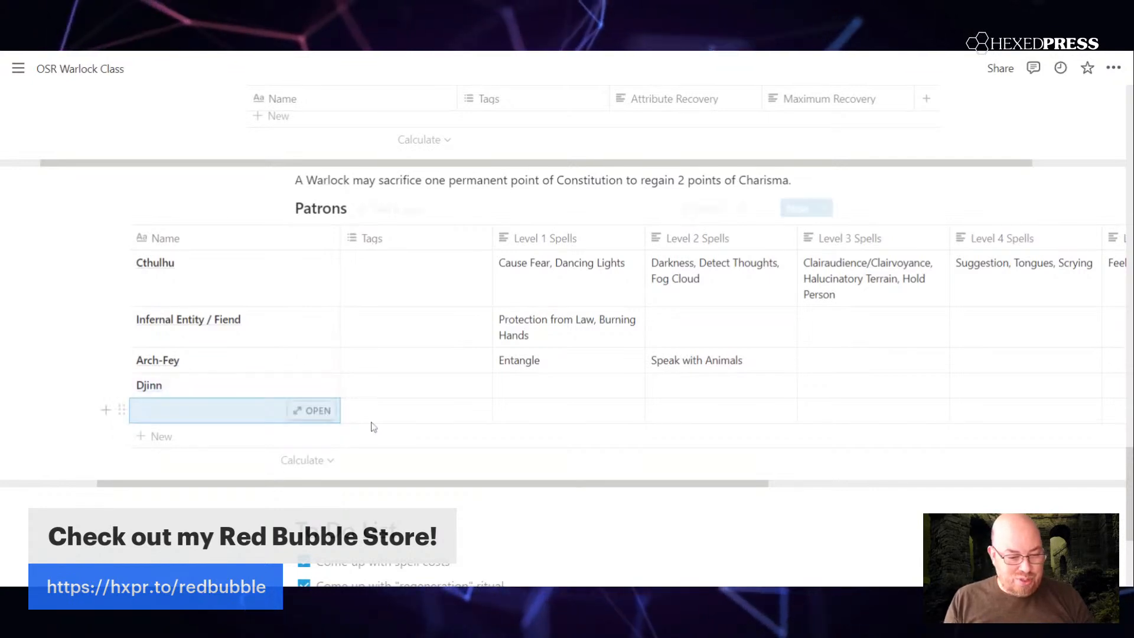
{"action": "left_click", "coordinate": [258, 407]}
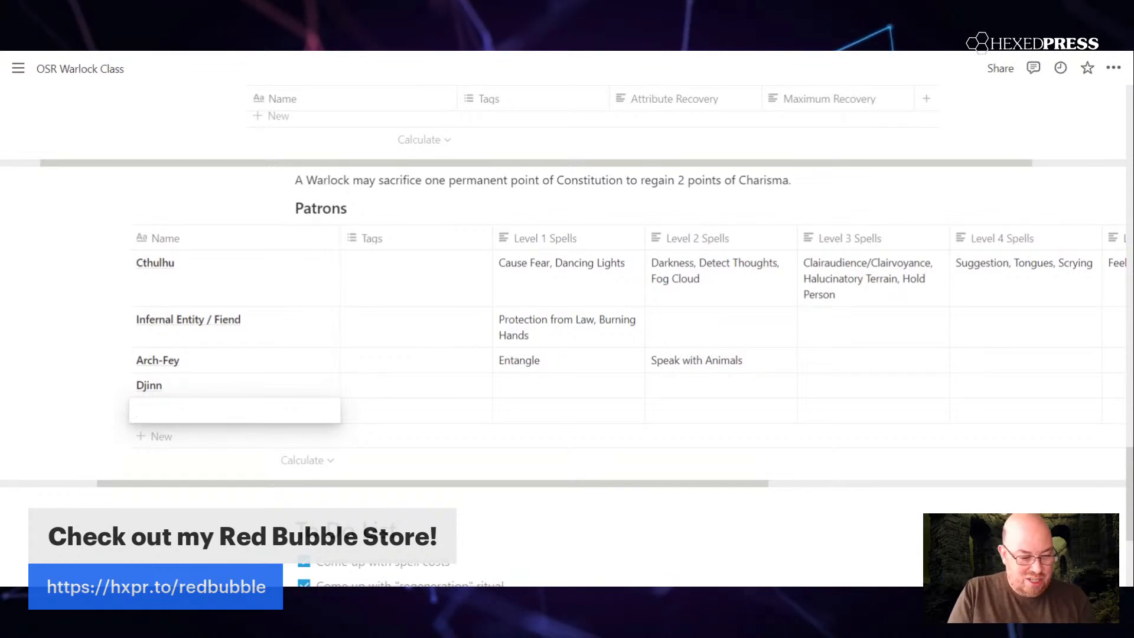
{"action": "type", "text": "Und"}
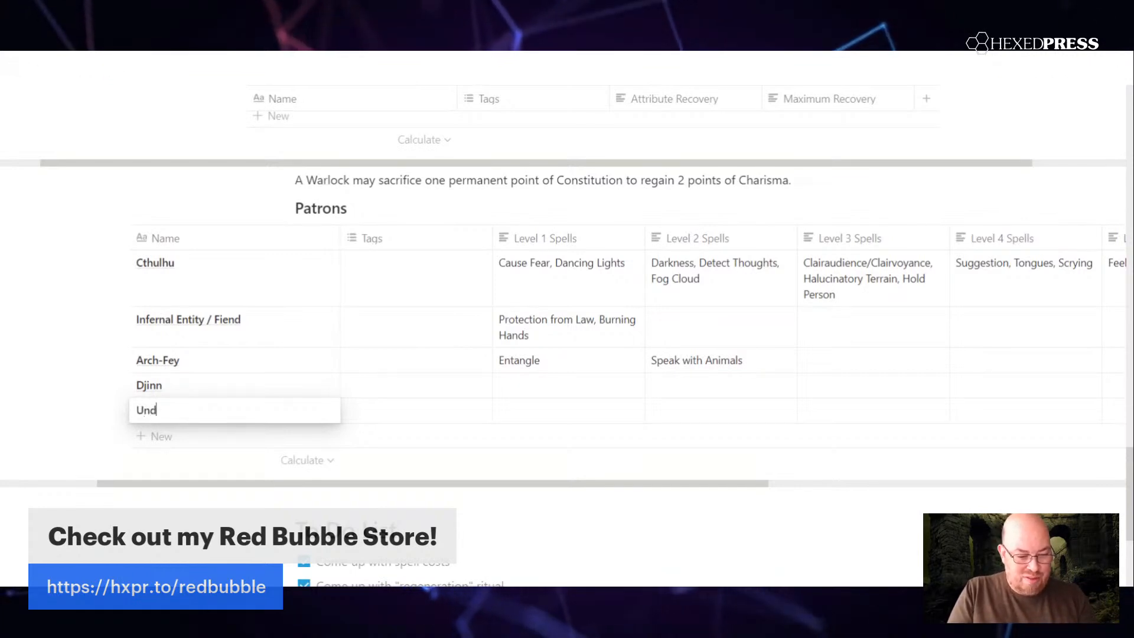
{"action": "key", "text": "BackSpace"}
{"action": "key", "text": "BackSpace"}
{"action": "key", "text": "BackSpace"}
{"action": "key", "text": "BackSpace"}
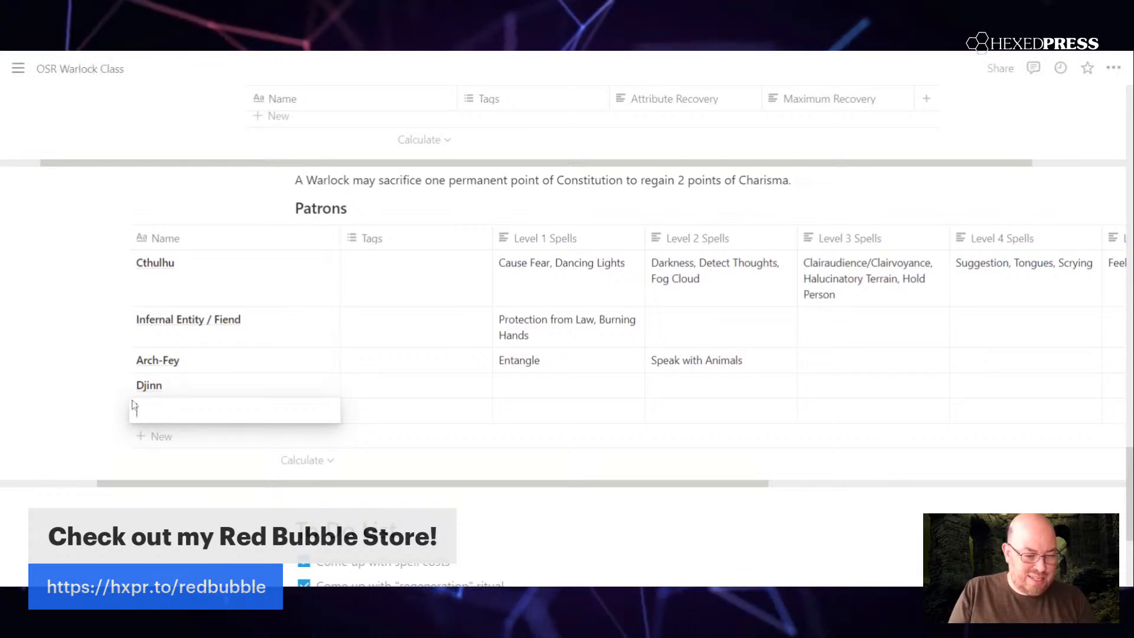
{"action": "left_click", "coordinate": [81, 454]}
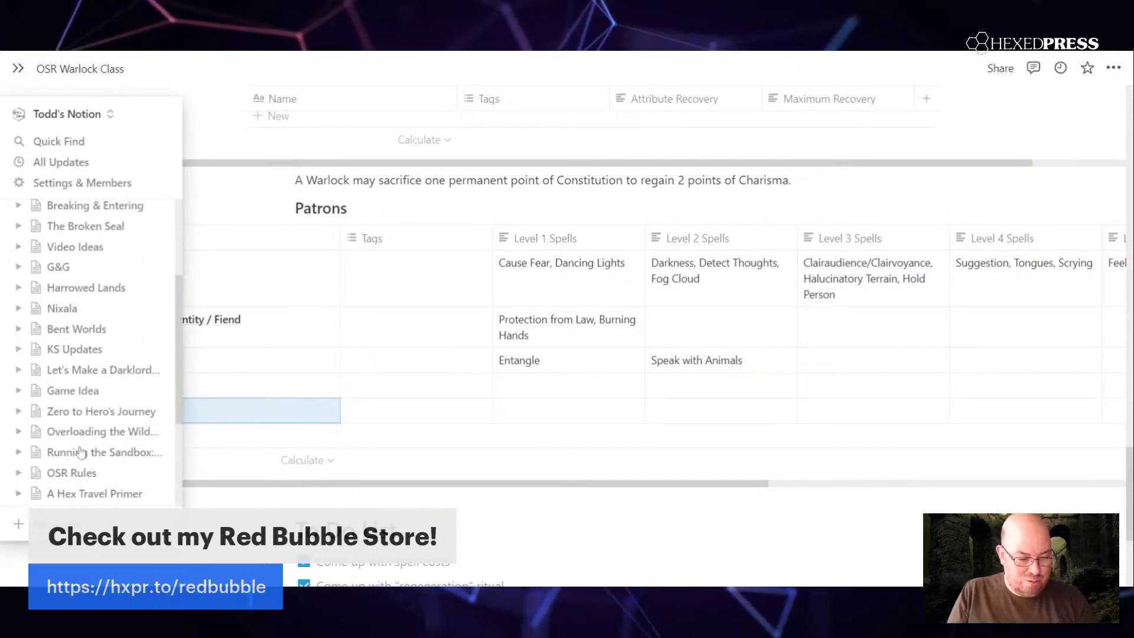
{"action": "key", "text": "Escape"}
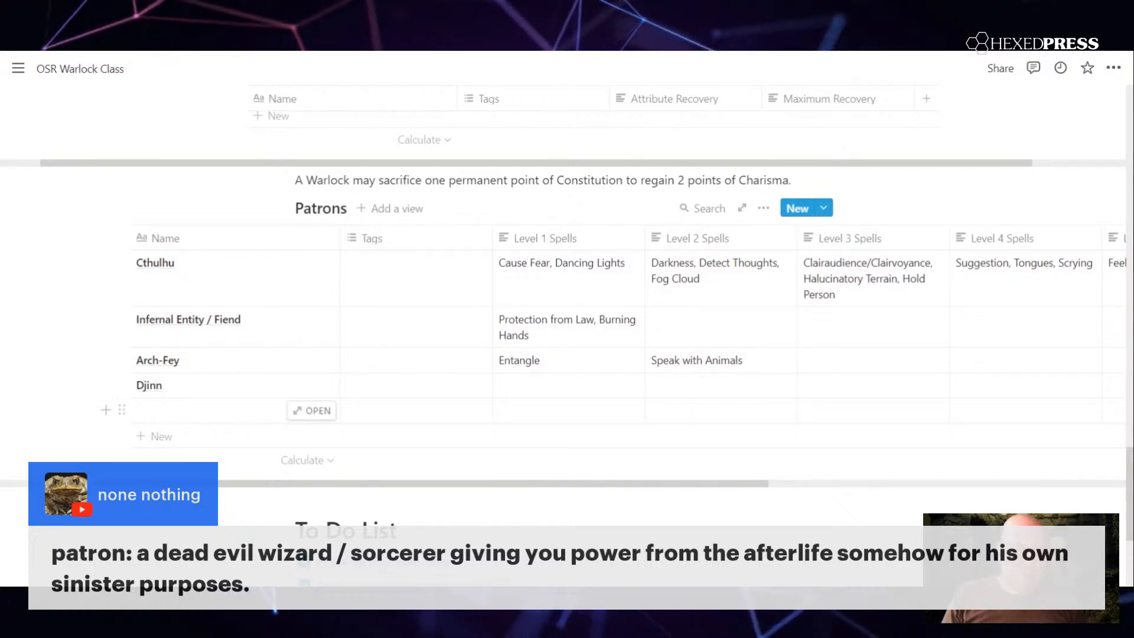
Step: Name the blank patron row below Djinn "Spirit Entity"
{"action": "left_click", "coordinate": [255, 414]}
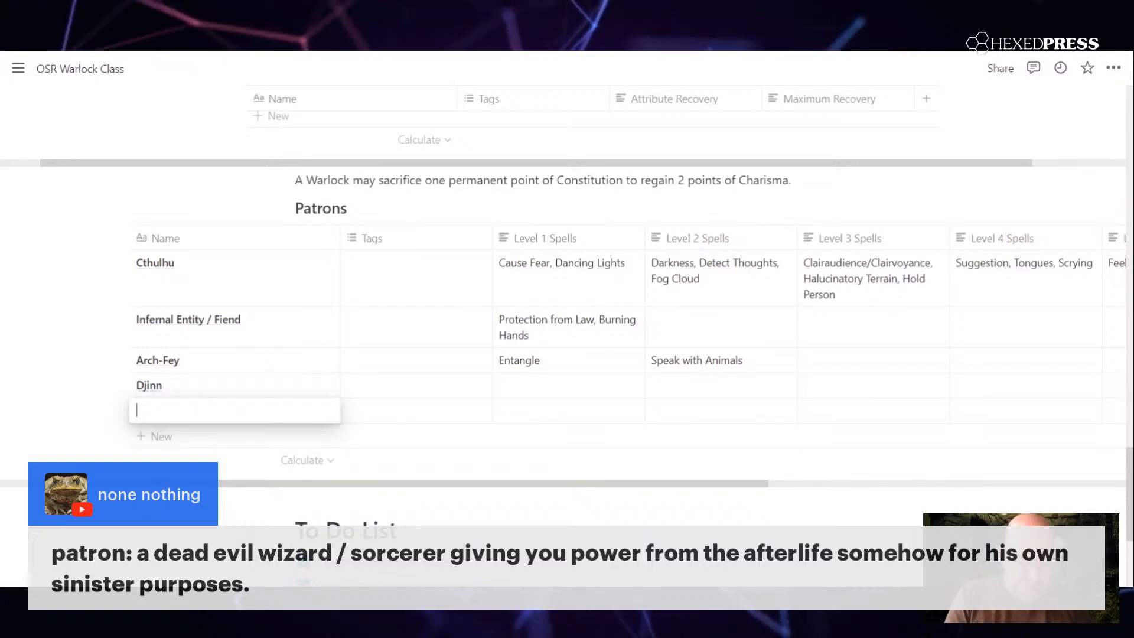
{"action": "type", "text": "Spiri"}
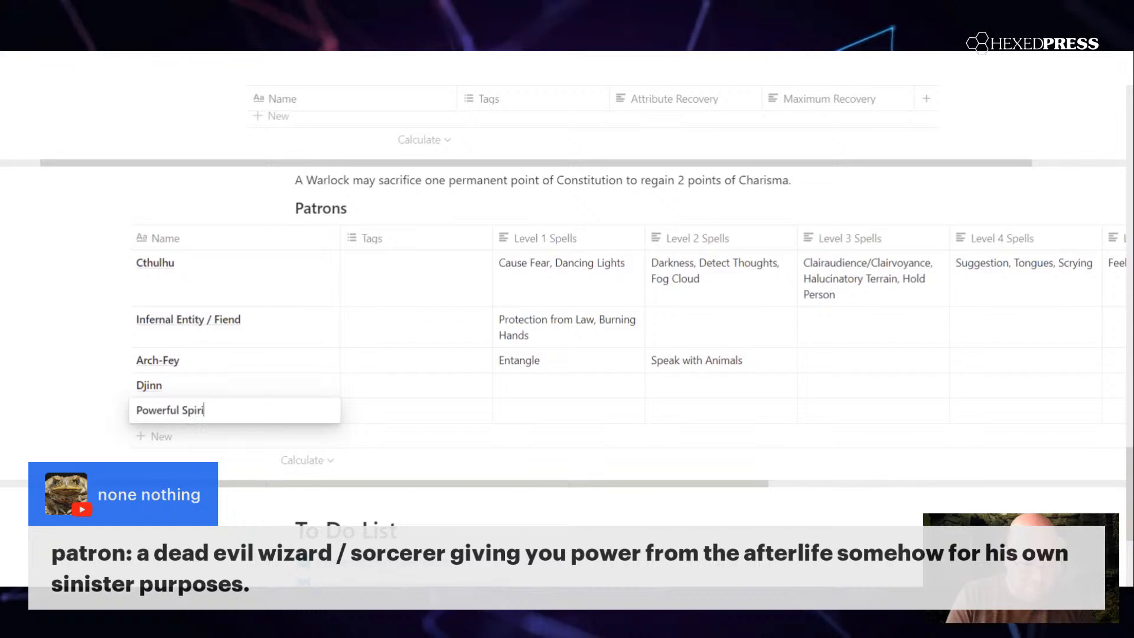
{"action": "key", "text": "BackSpace"}
{"action": "key", "text": "BackSpace"}
{"action": "key", "text": "BackSpace"}
{"action": "key", "text": "BackSpace"}
{"action": "key", "text": "BackSpace"}
{"action": "key", "text": "BackSpace"}
{"action": "key", "text": "BackSpace"}
{"action": "key", "text": "BackSpace"}
{"action": "key", "text": "BackSpace"}
{"action": "key", "text": "BackSpace"}
{"action": "key", "text": "BackSpace"}
{"action": "key", "text": "BackSpace"}
{"action": "key", "text": "BackSpace"}
{"action": "key", "text": "BackSpace"}
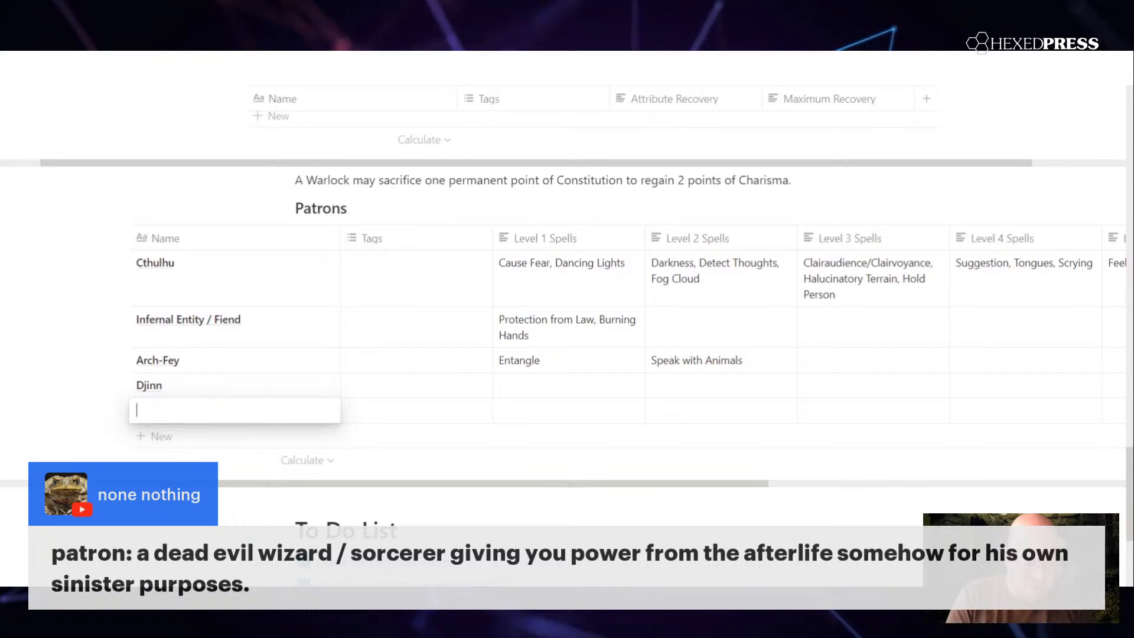
{"action": "type", "text": "Spirit Entity"}
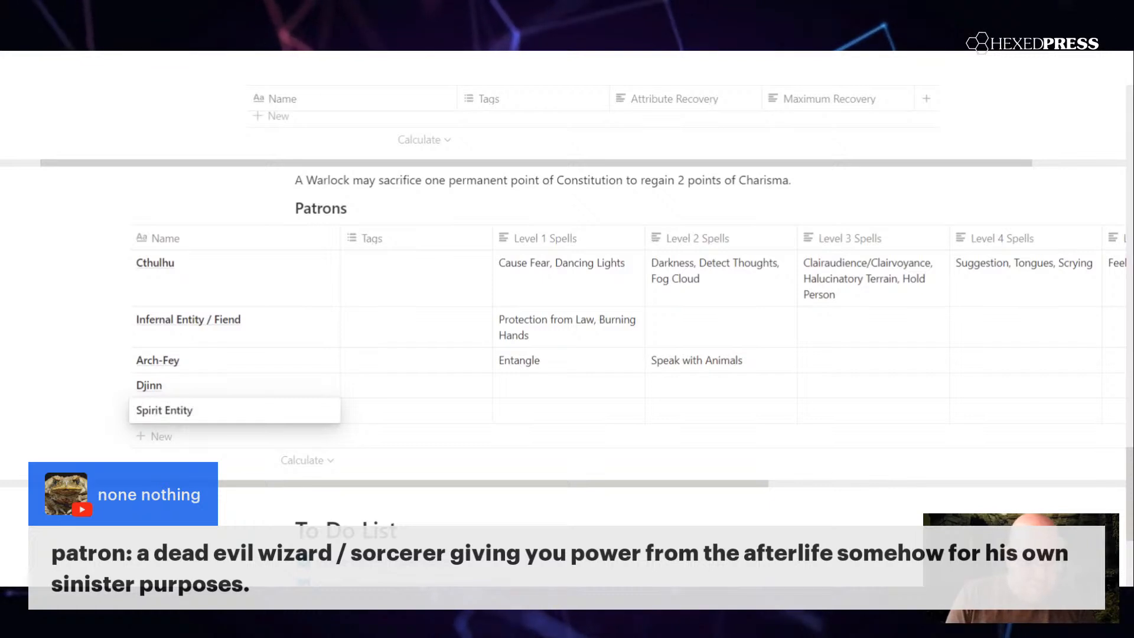
{"action": "key", "text": "Escape"}
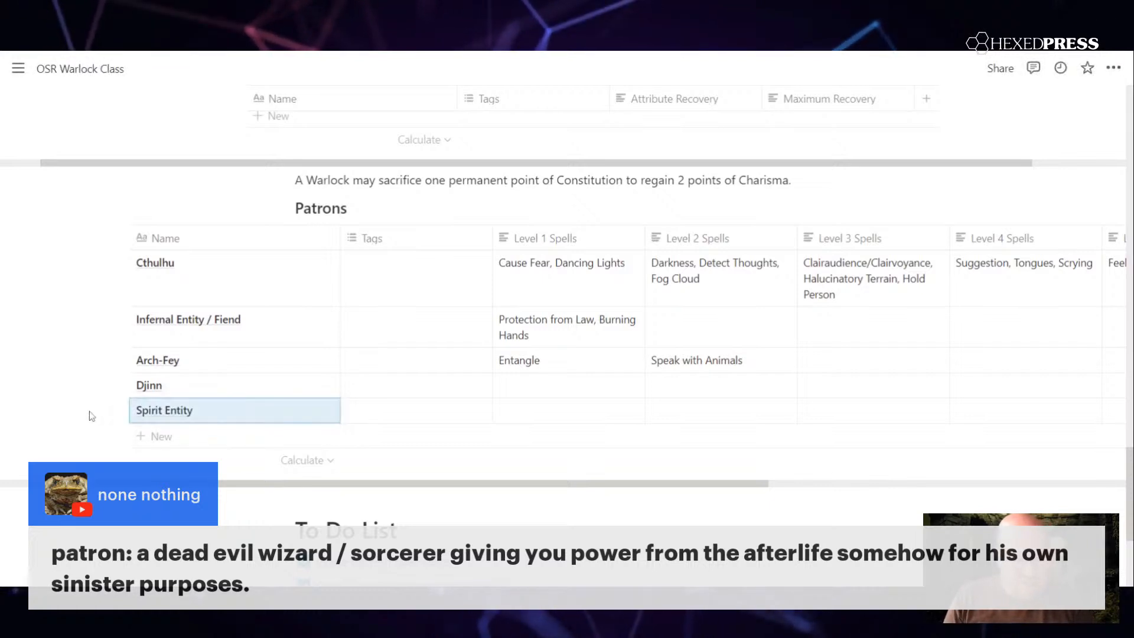
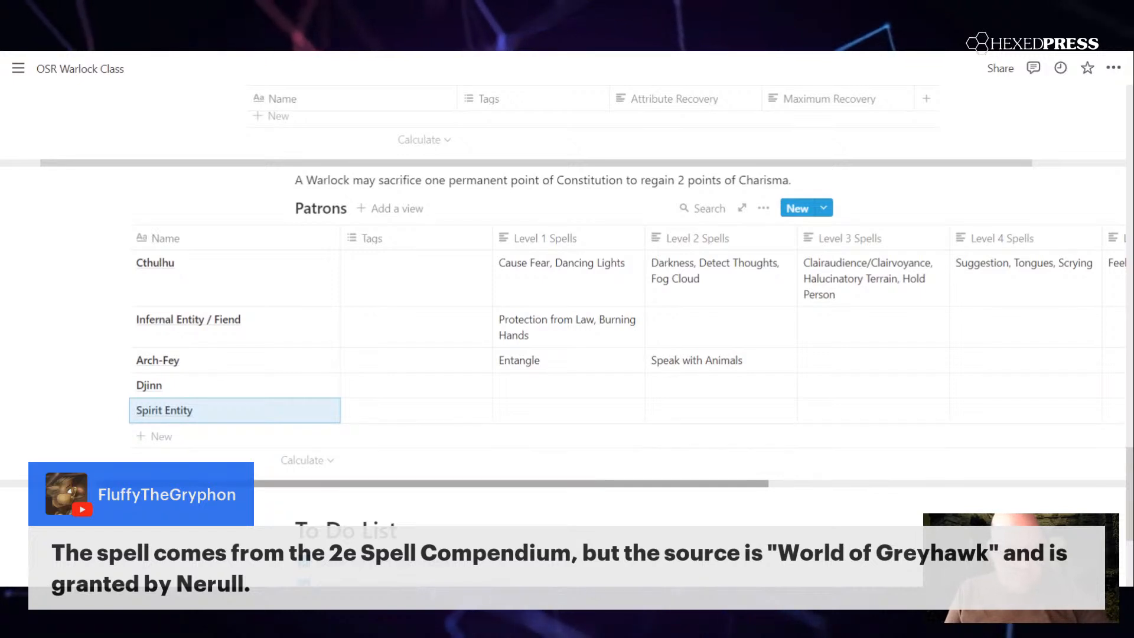
Step: Add a new patron row named "Primordial God" below Spirit Entity in the Patrons table
{"action": "scroll", "coordinate": [627, 325], "scroll_direction": "right", "scroll_amount": 5}
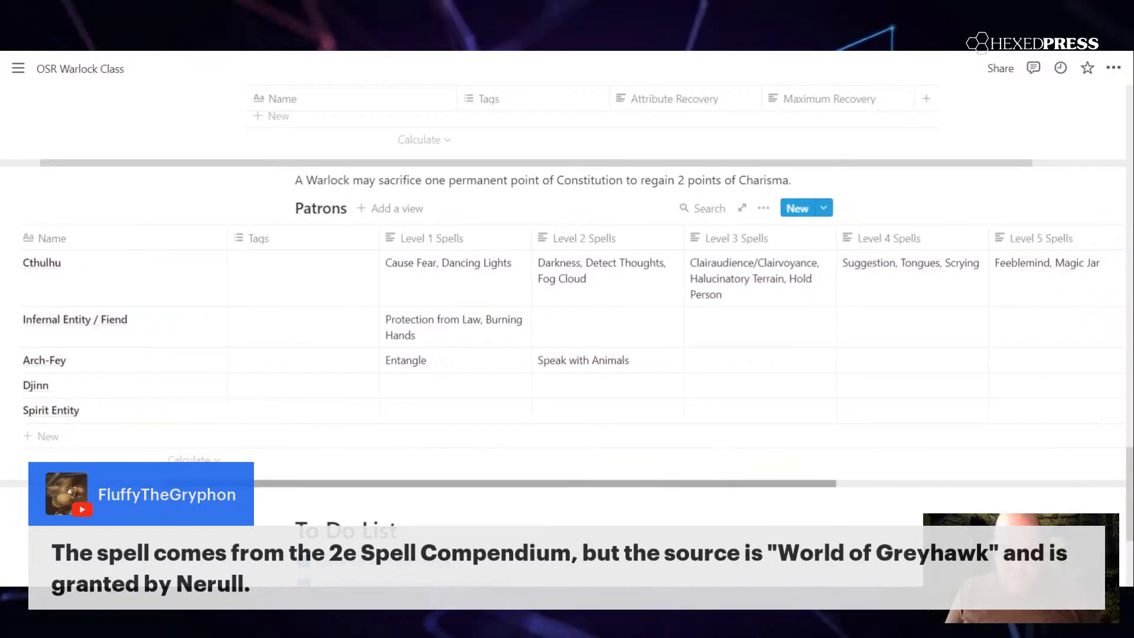
{"action": "scroll", "coordinate": [392, 455], "scroll_direction": "left", "scroll_amount": 5}
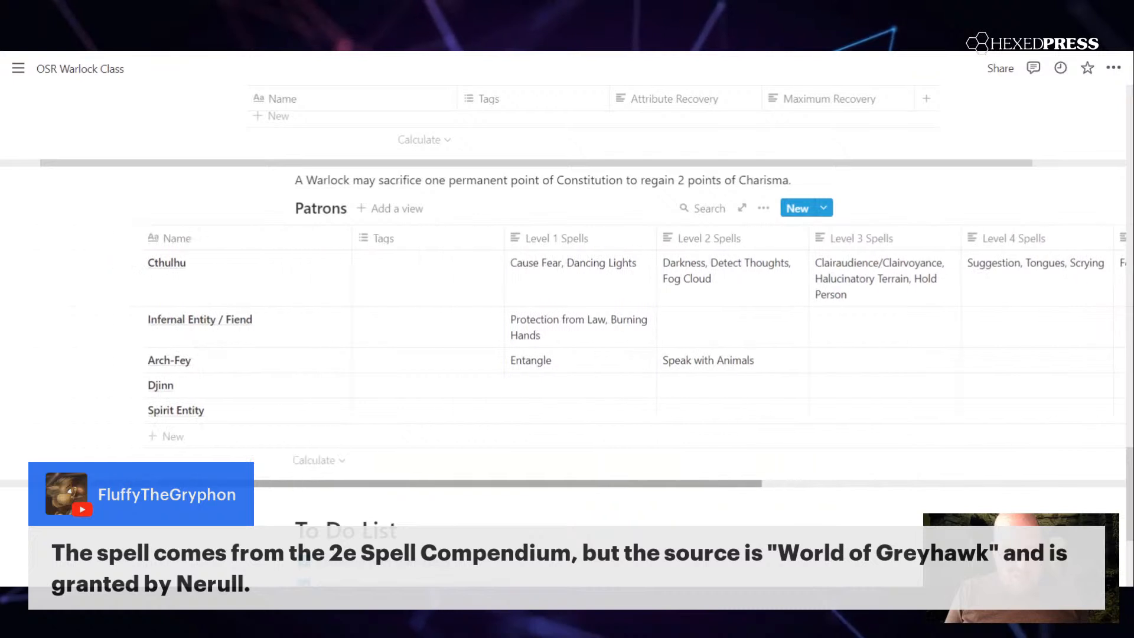
{"action": "left_click", "coordinate": [300, 436]}
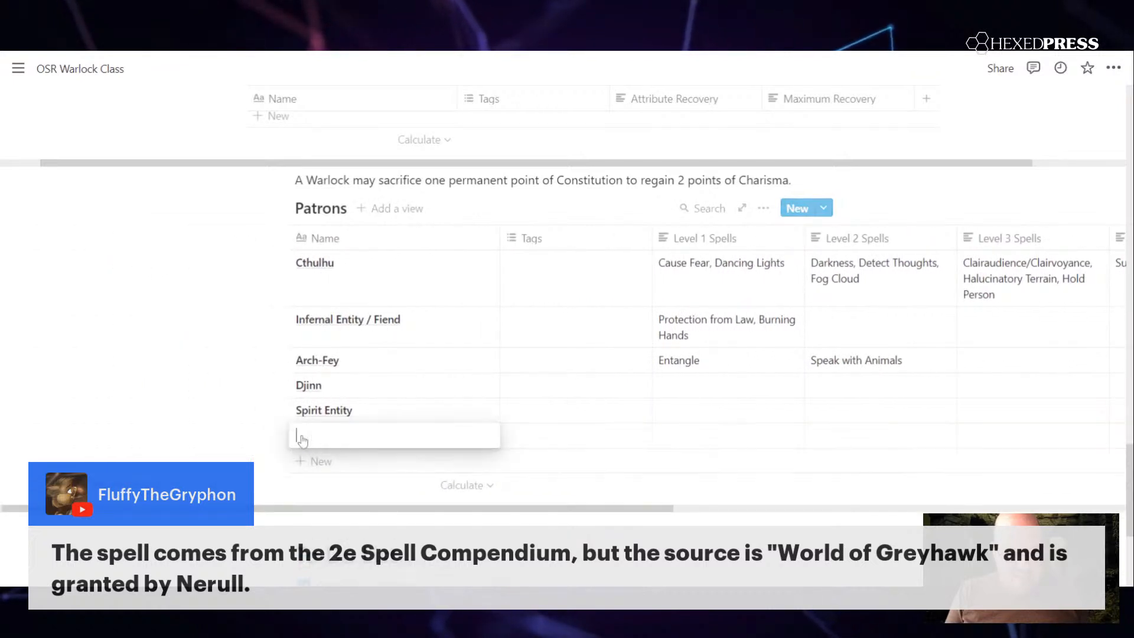
{"action": "type", "text": "Priomordial God"}
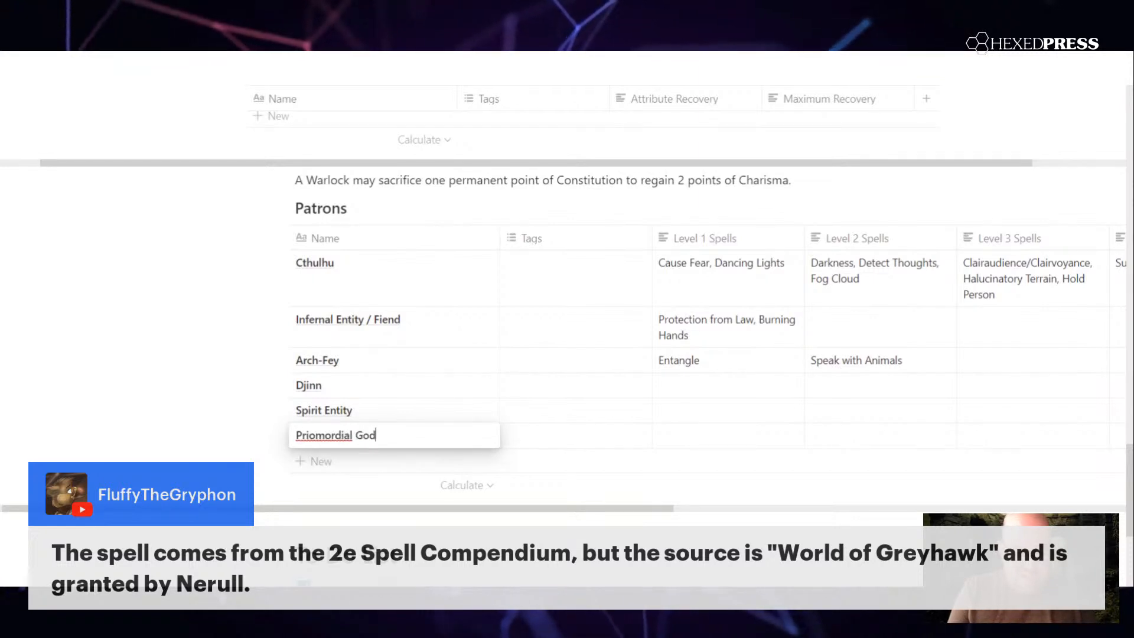
{"action": "left_click", "coordinate": [315, 436]}
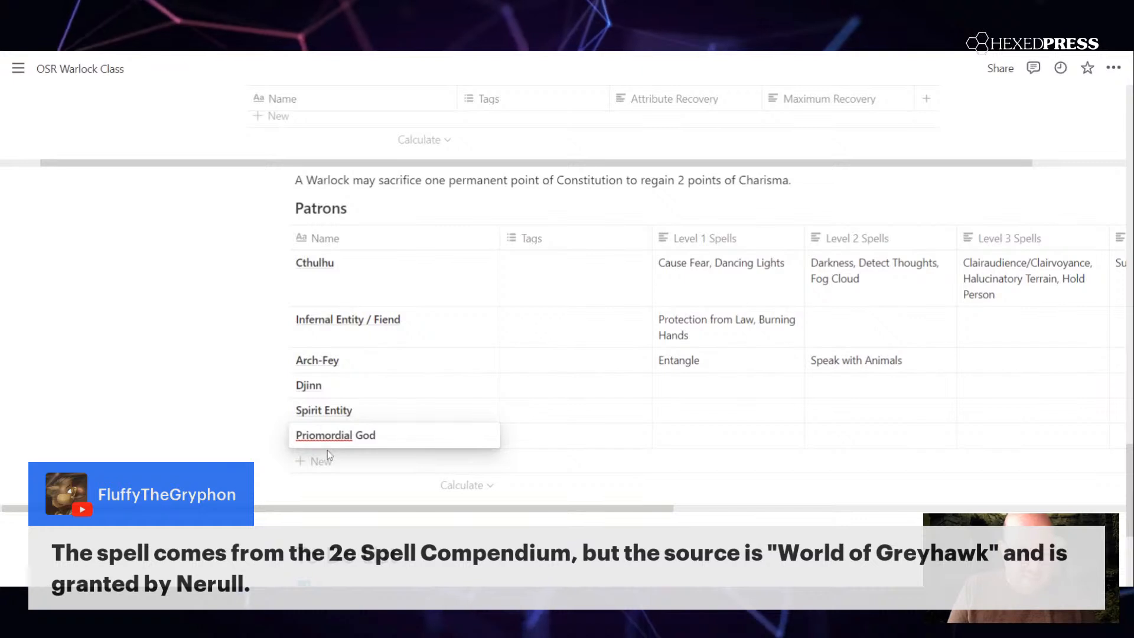
{"action": "key", "text": "BackSpace"}
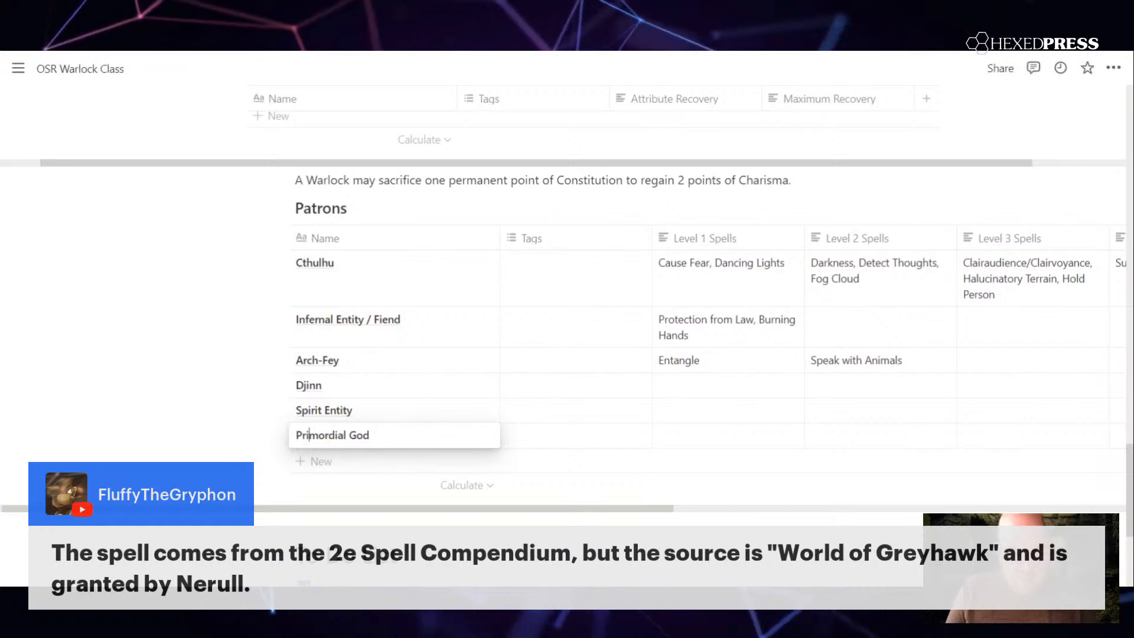
{"action": "key", "text": "Escape"}
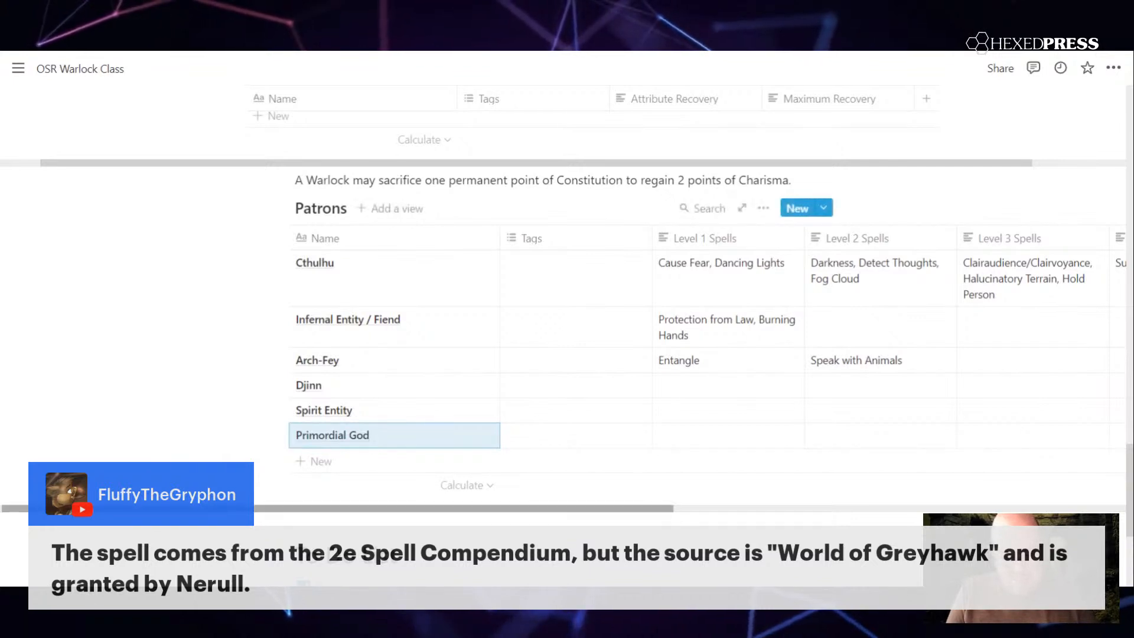
Step: Rename the Spirit Entity patron as "Undead Spirit Entity"
{"action": "left_click", "coordinate": [201, 509]}
{"action": "mouse_move", "coordinate": [201, 509]}
{"action": "left_mouse_down"}
{"action": "mouse_move", "coordinate": [258, 509]}
{"action": "mouse_move", "coordinate": [199, 508]}
{"action": "left_mouse_up"}
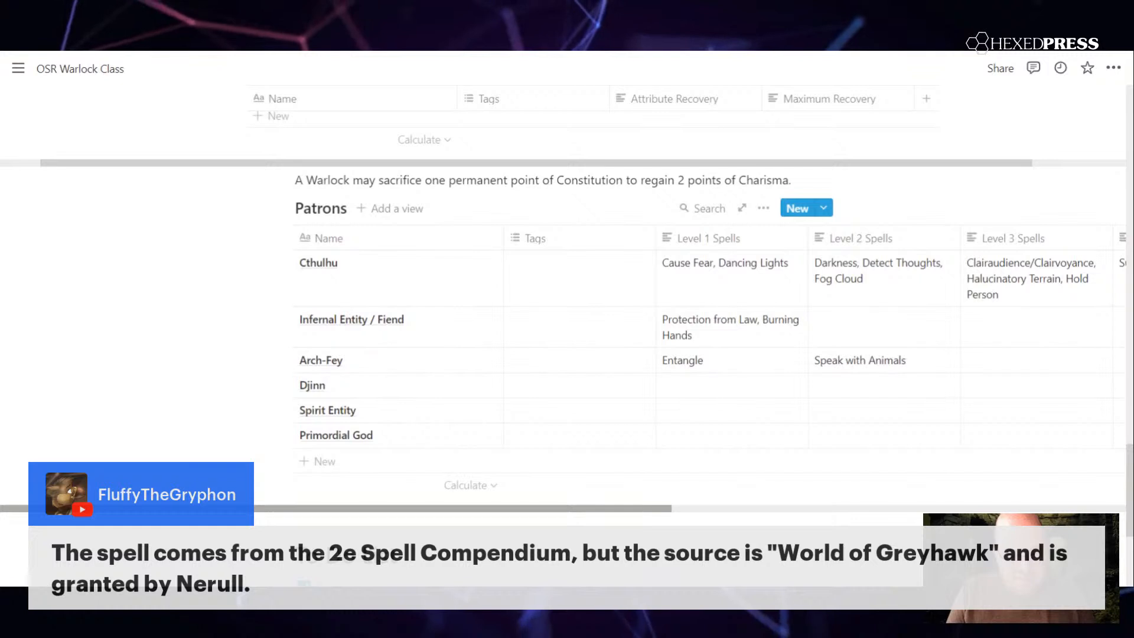
{"action": "left_click", "coordinate": [365, 411]}
{"action": "left_click_drag", "start_coordinate": [363, 410], "coordinate": [294, 409]}
{"action": "type", "text": "Undead Sp"}
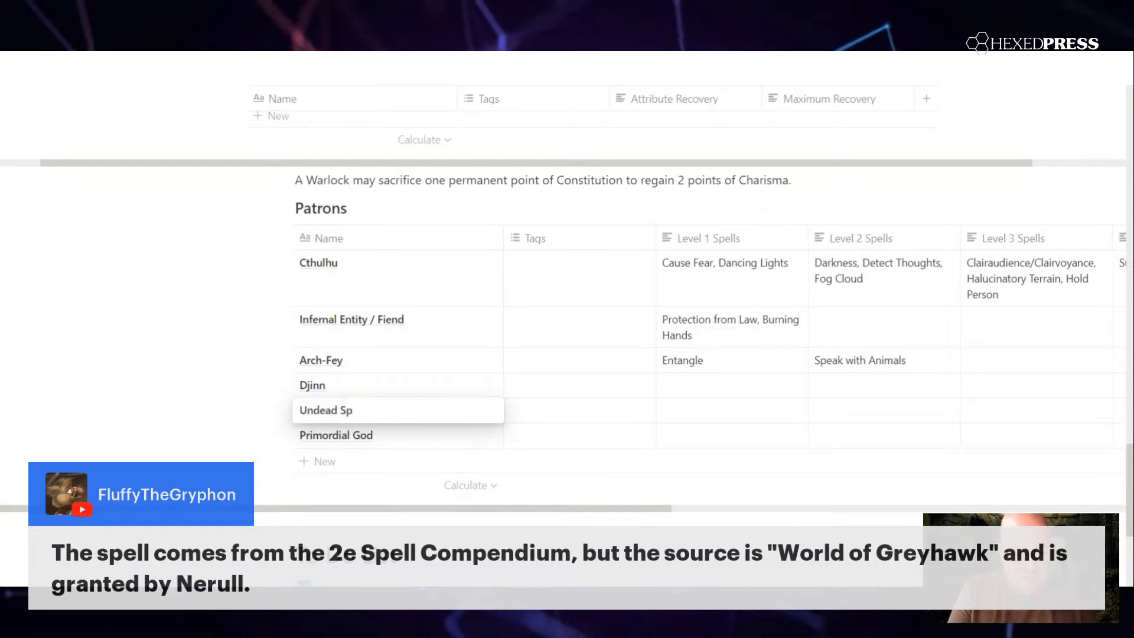
{"action": "type", "text": "irit Entity"}
{"action": "key", "text": "Escape"}
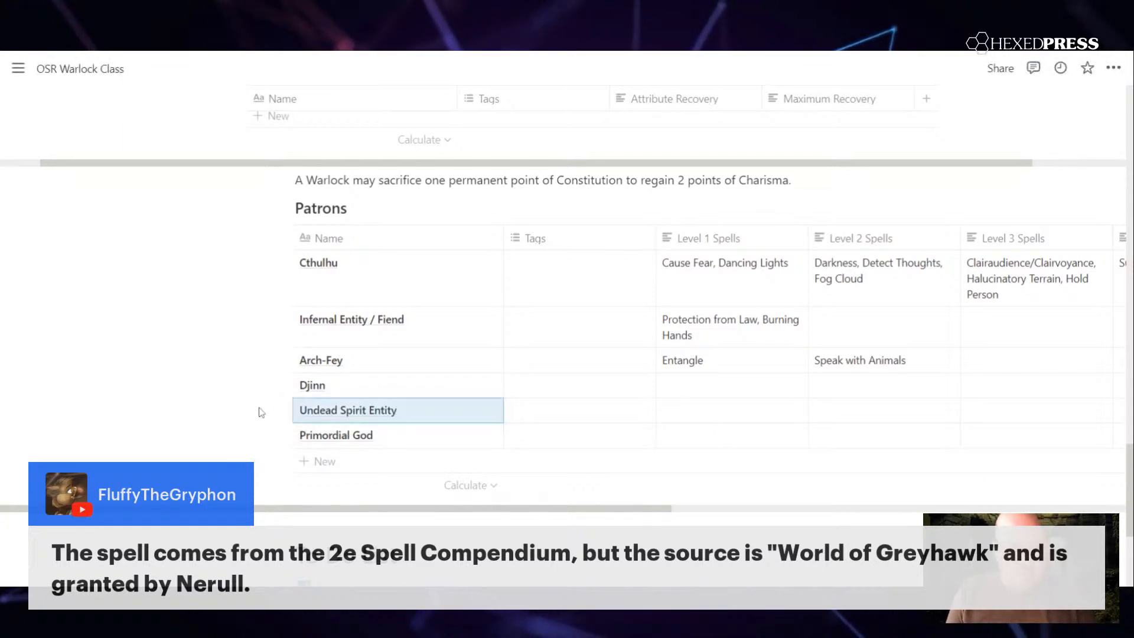
Step: Rename the patron between Djinn and Primordial God as "Powerful Undead Entity"
{"action": "left_click", "coordinate": [368, 412]}
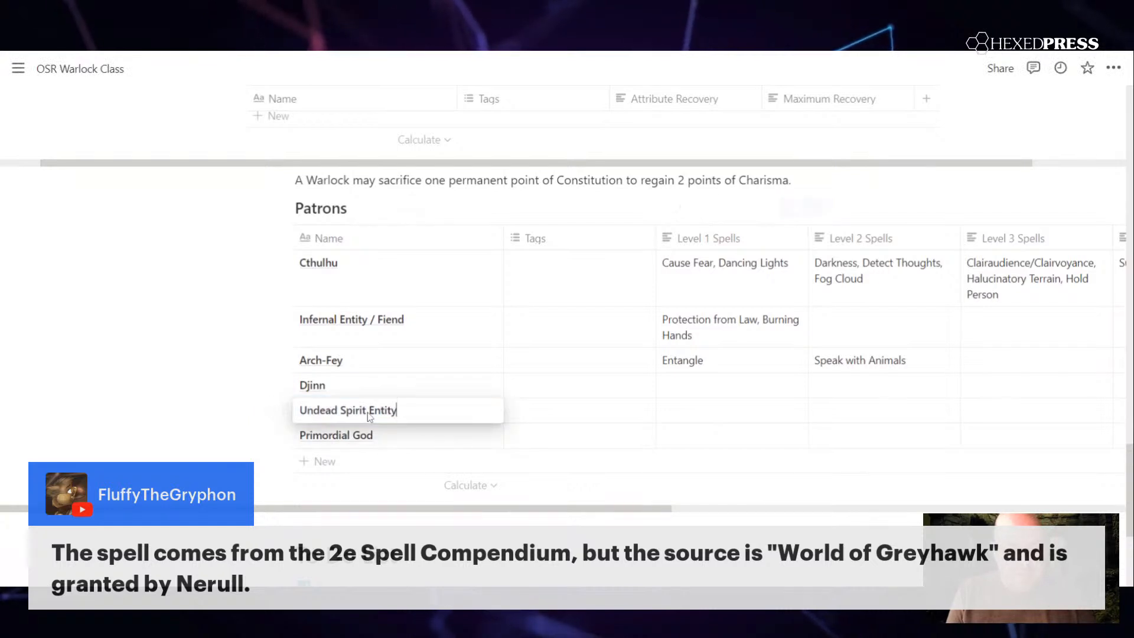
{"action": "key", "text": "ctrl+shift+Left"}
{"action": "key", "text": "ctrl+shift+Left"}
{"action": "key", "text": "ctrl+shift+Left"}
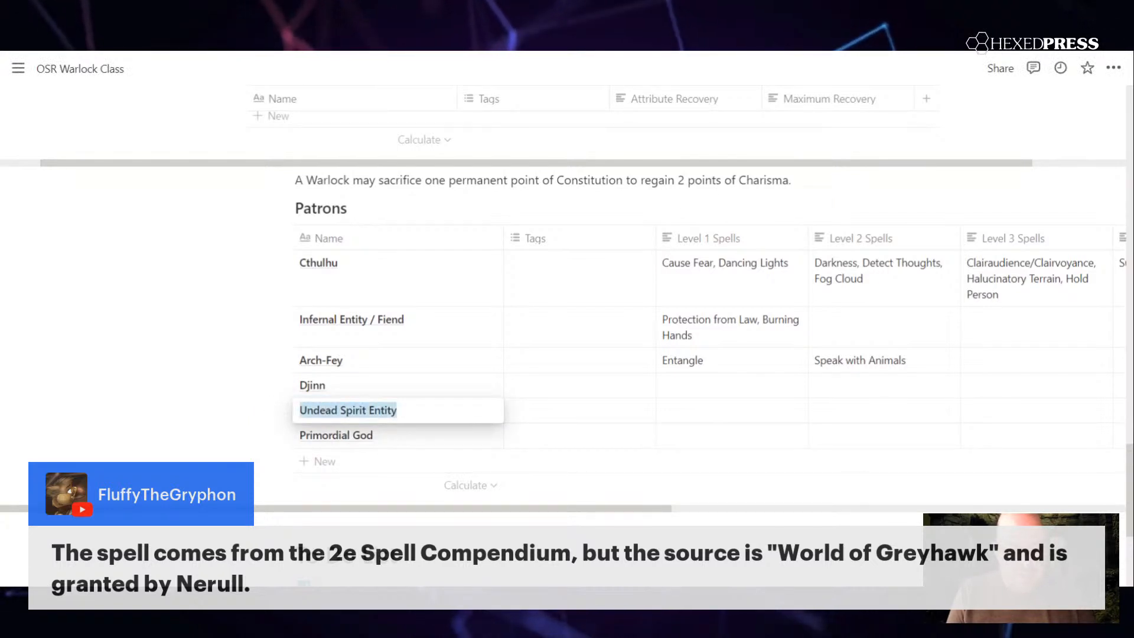
{"action": "type", "text": "G"}
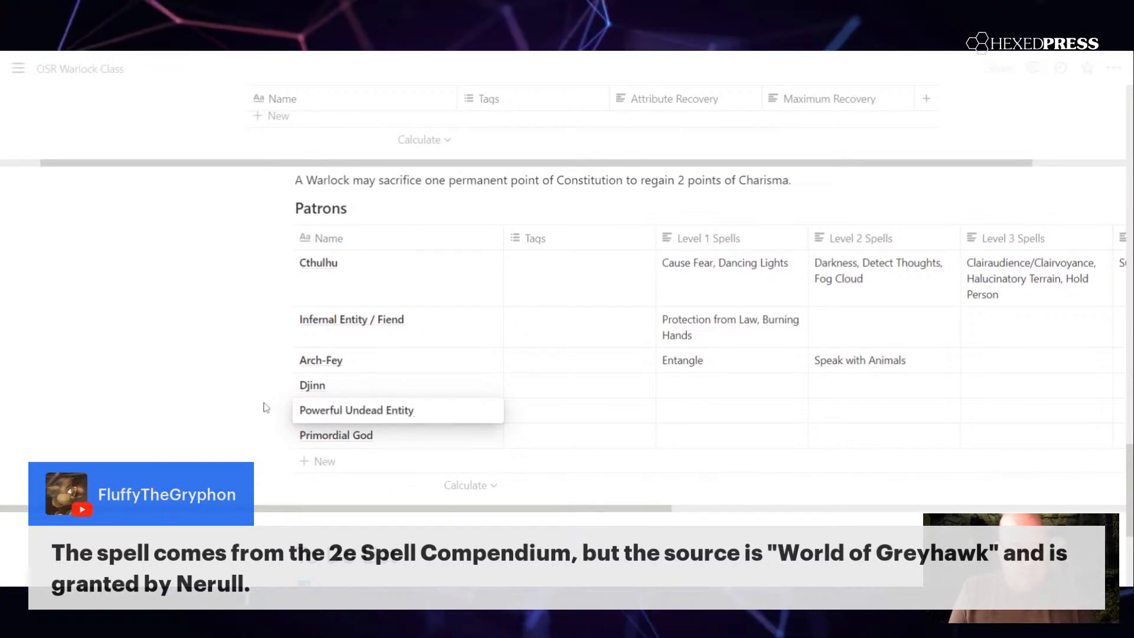
{"action": "key", "text": "Escape"}
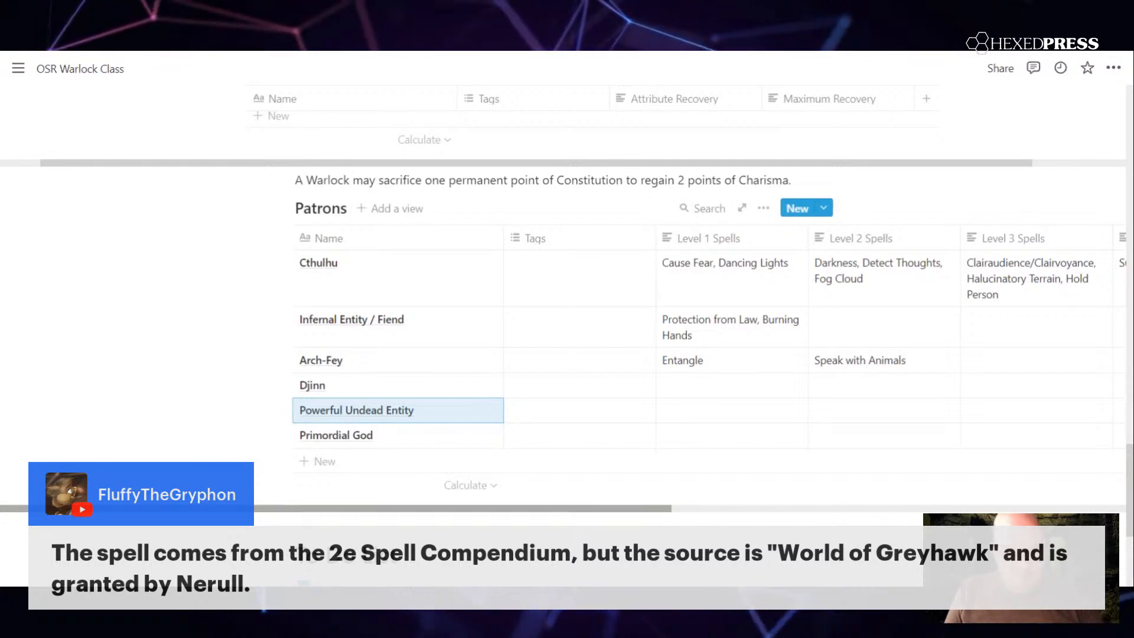
{"action": "key", "text": "Escape"}
Step: Review the patrons and their Level 1 to Level 6 spell lists across the Patrons table
{"action": "scroll", "coordinate": [609, 342], "scroll_direction": "right", "scroll_amount": 5}
{"action": "scroll", "coordinate": [608, 343], "scroll_direction": "right", "scroll_amount": 8}
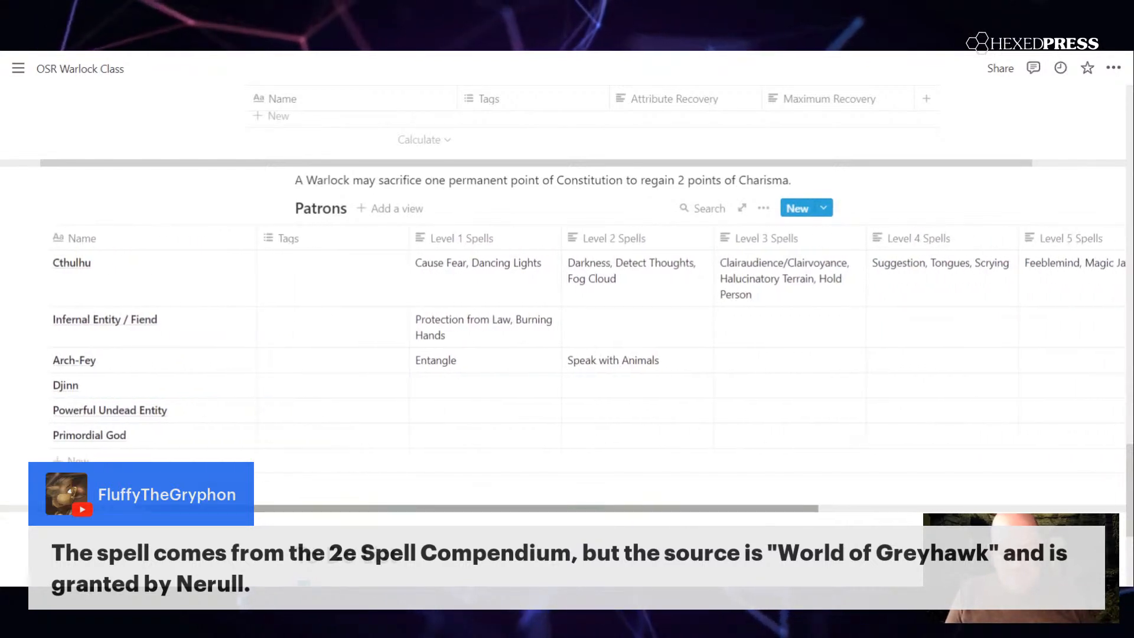
{"action": "scroll", "coordinate": [608, 343], "scroll_direction": "left", "scroll_amount": 4}
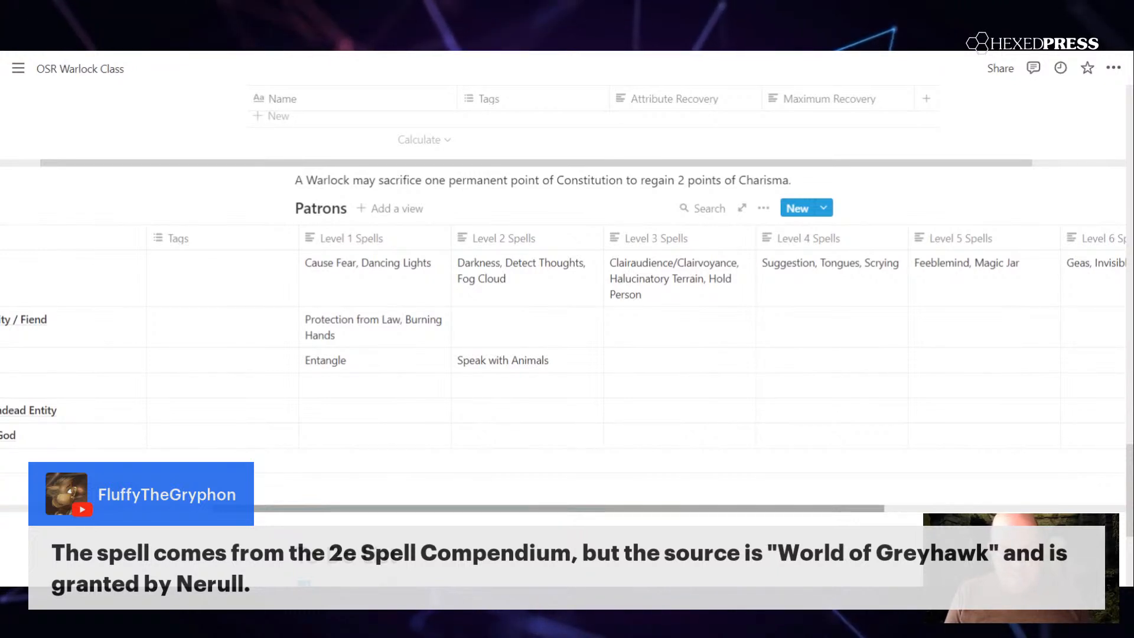
{"action": "scroll", "coordinate": [590, 337], "scroll_direction": "left", "scroll_amount": 4}
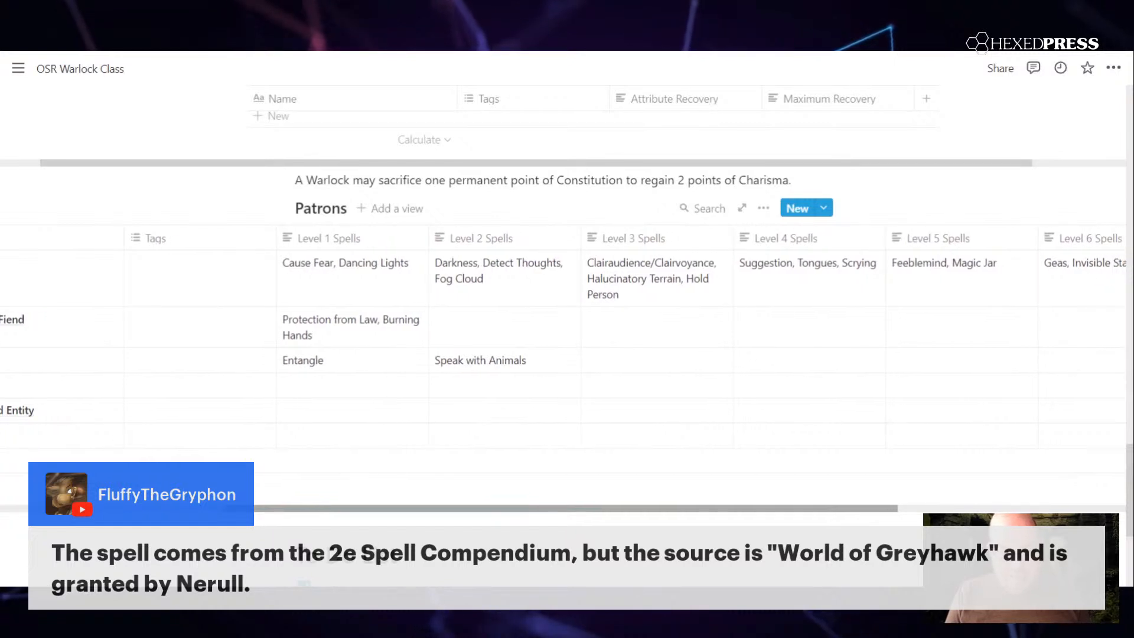
{"action": "scroll", "coordinate": [591, 337], "scroll_direction": "left", "scroll_amount": 2}
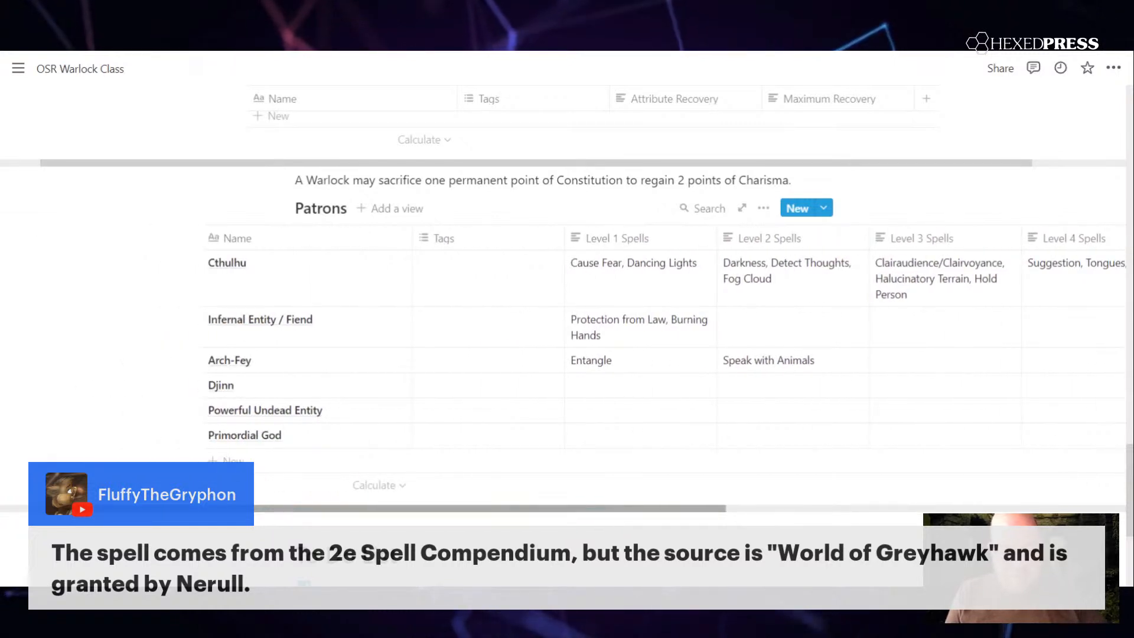
{"action": "scroll", "coordinate": [591, 337], "scroll_direction": "right", "scroll_amount": 1}
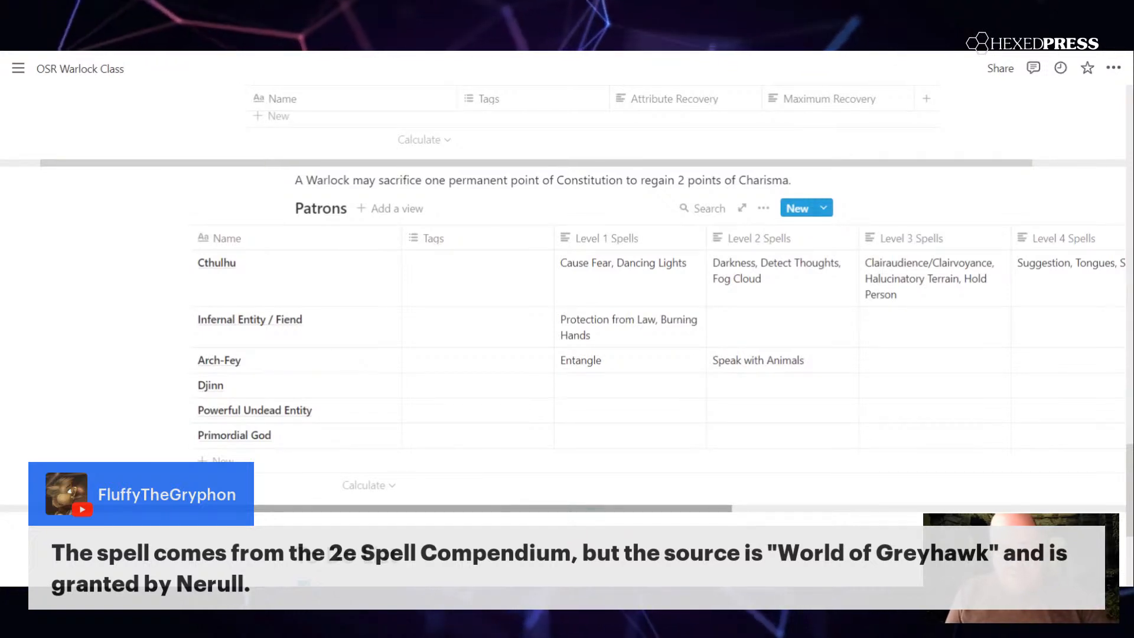
{"action": "scroll", "coordinate": [669, 483], "scroll_direction": "up", "scroll_amount": 4}
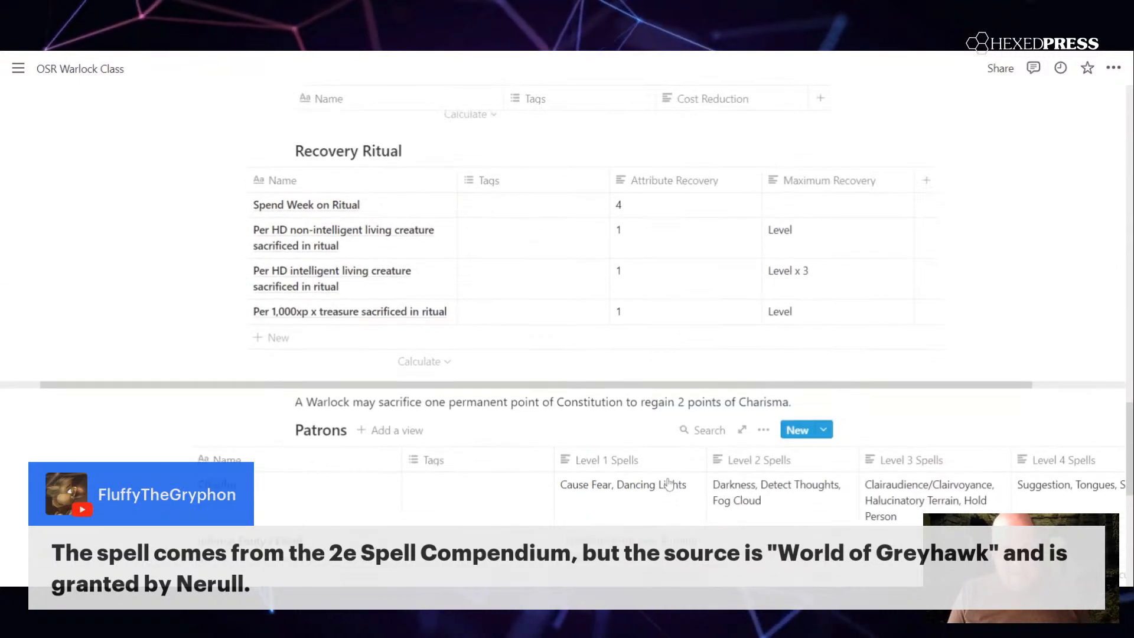
{"action": "scroll", "coordinate": [669, 483], "scroll_direction": "down", "scroll_amount": 1}
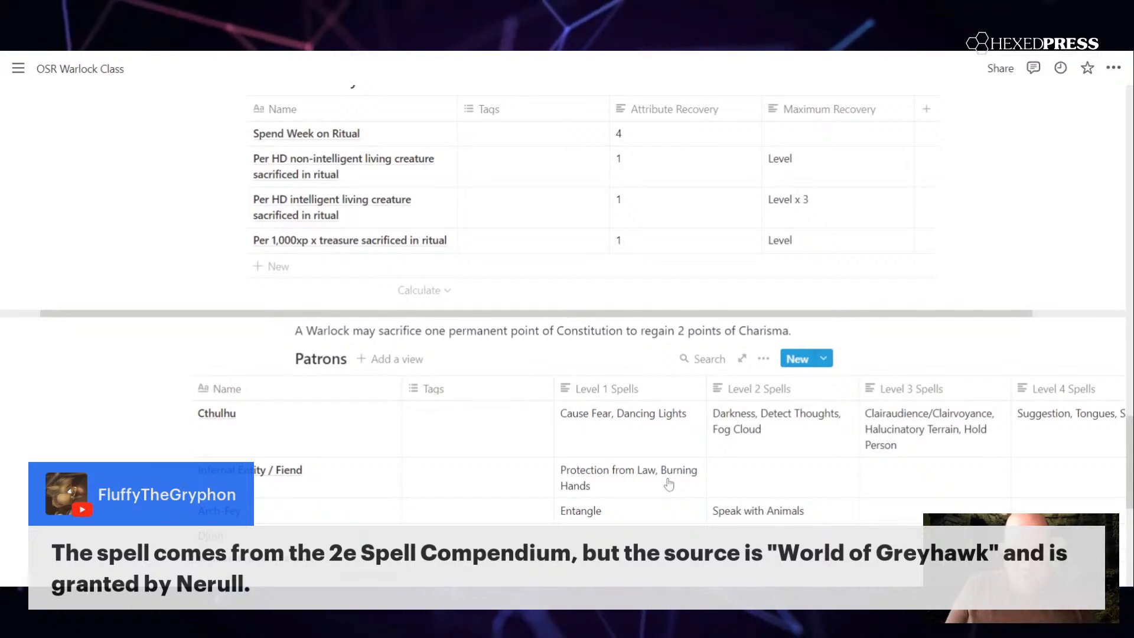
{"action": "scroll", "coordinate": [567, 295], "scroll_direction": "down", "scroll_amount": 3}
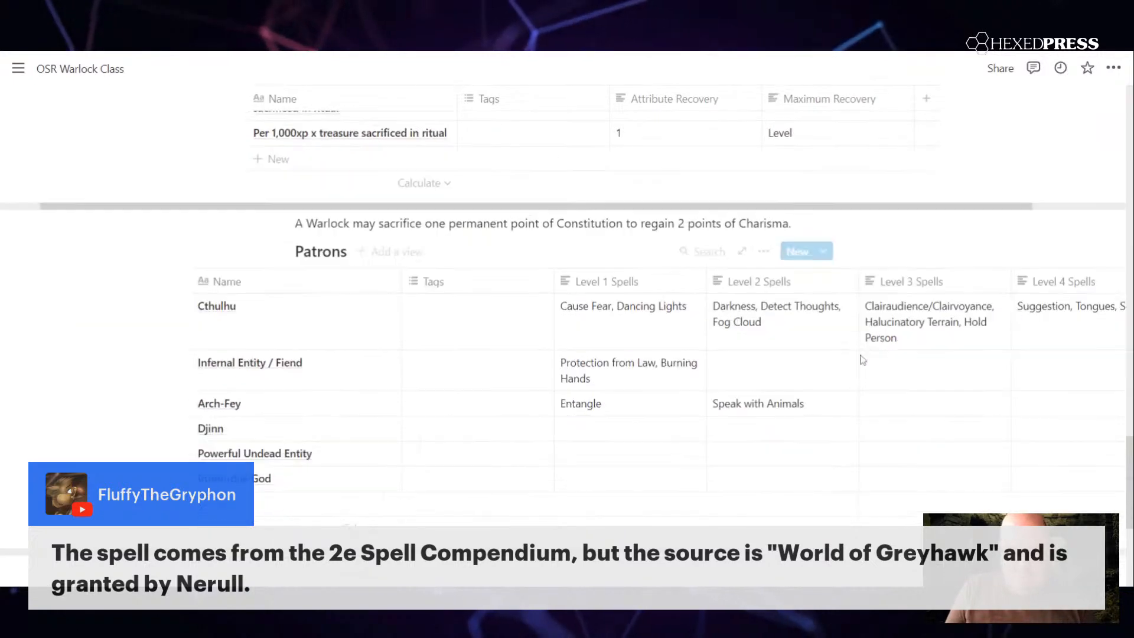
{"action": "scroll", "coordinate": [650, 337], "scroll_direction": "right", "scroll_amount": 4}
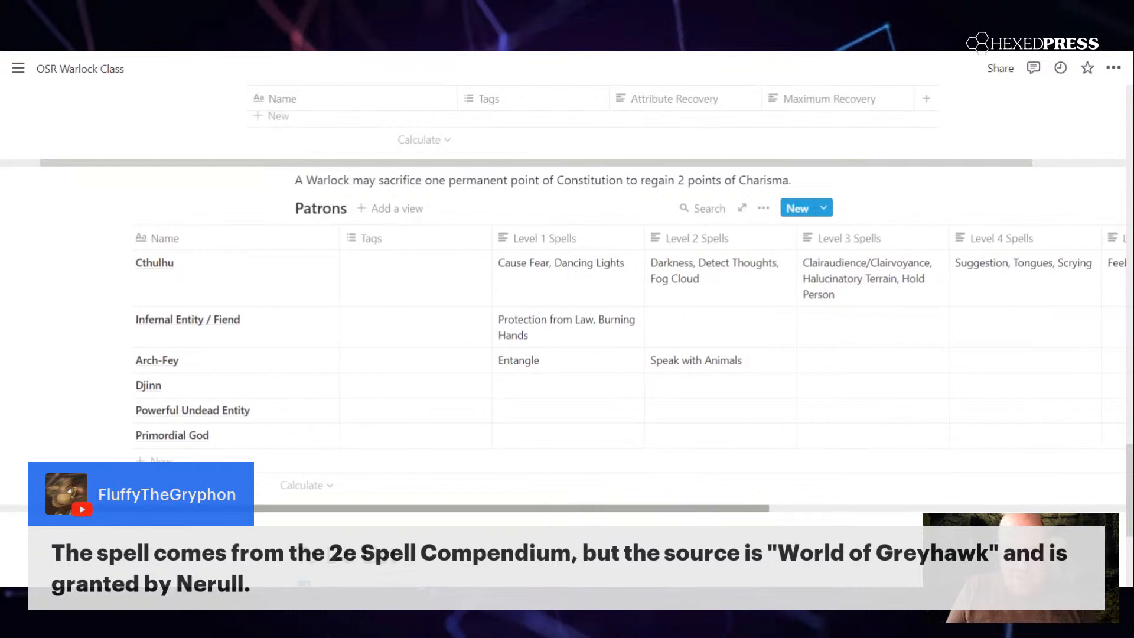
{"action": "scroll", "coordinate": [567, 337], "scroll_direction": "right", "scroll_amount": 4}
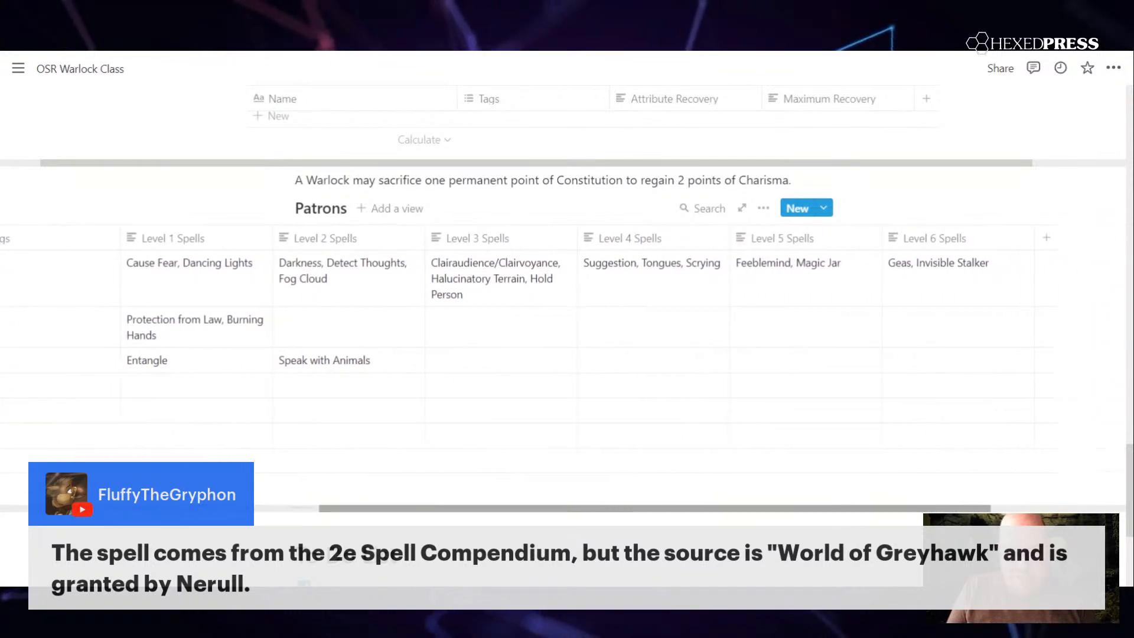
{"action": "scroll", "coordinate": [567, 336], "scroll_direction": "left", "scroll_amount": 6}
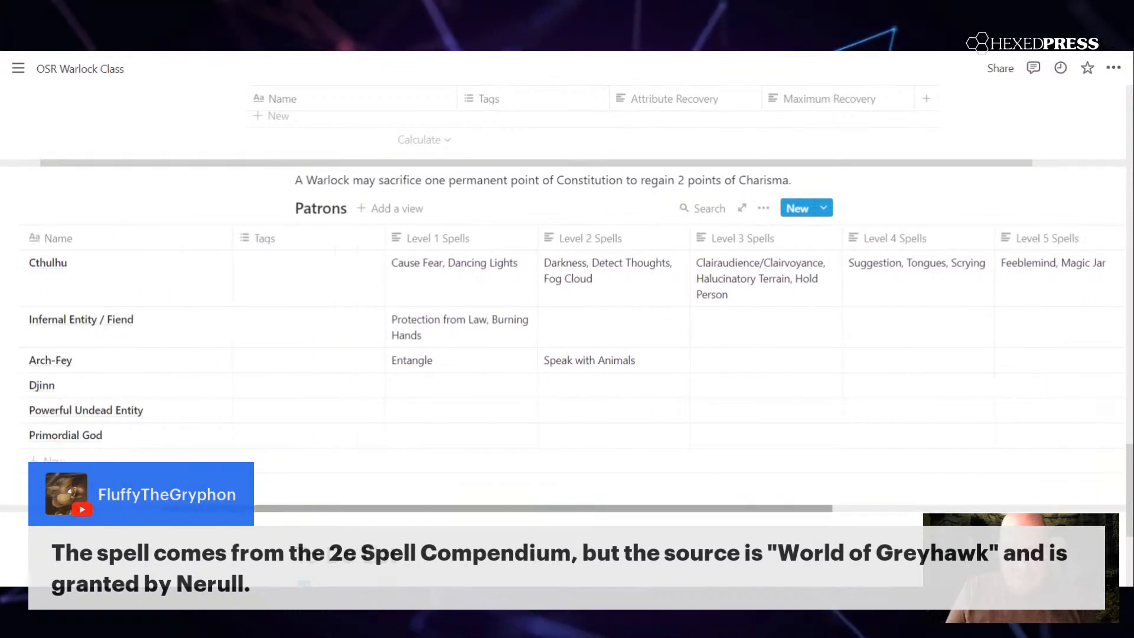
{"action": "scroll", "coordinate": [567, 336], "scroll_direction": "left", "scroll_amount": 2}
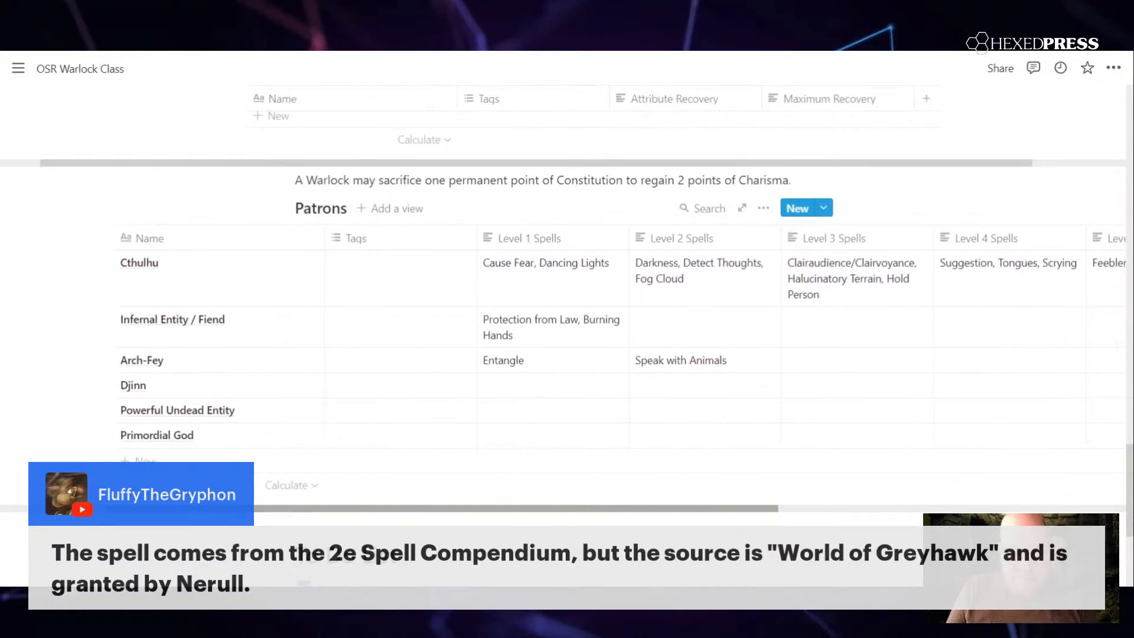
{"action": "scroll", "coordinate": [567, 337], "scroll_direction": "right", "scroll_amount": 1}
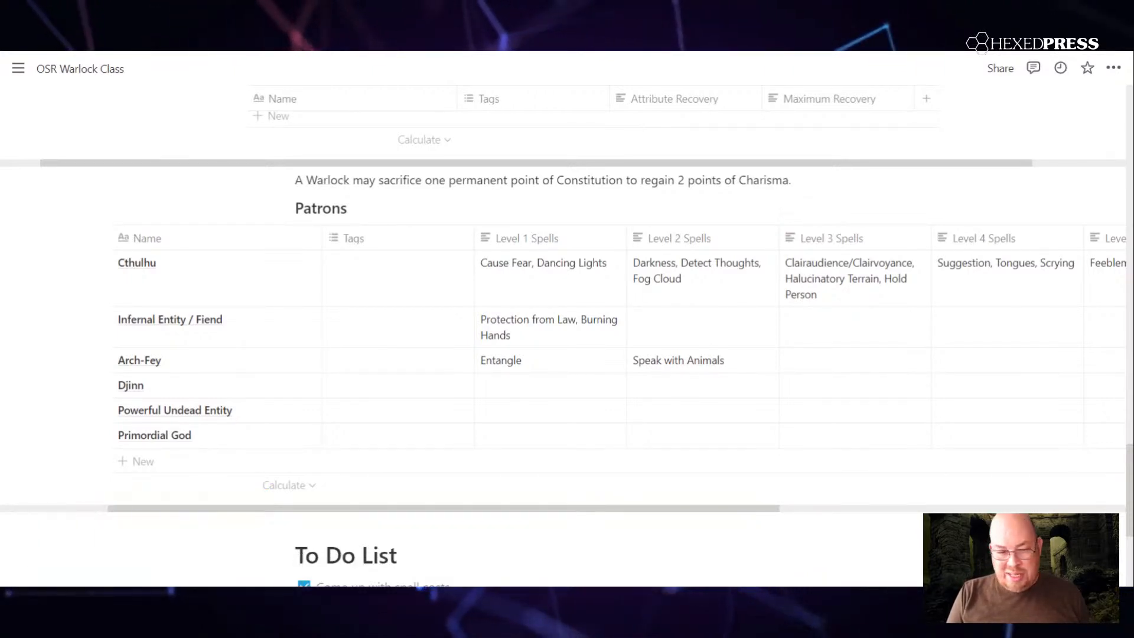
Step: Review the Casting Cost Mitigation, Recovery Ritual and Spell Costs tables against the list of patrons
{"action": "scroll", "coordinate": [783, 371], "scroll_direction": "up", "scroll_amount": 6}
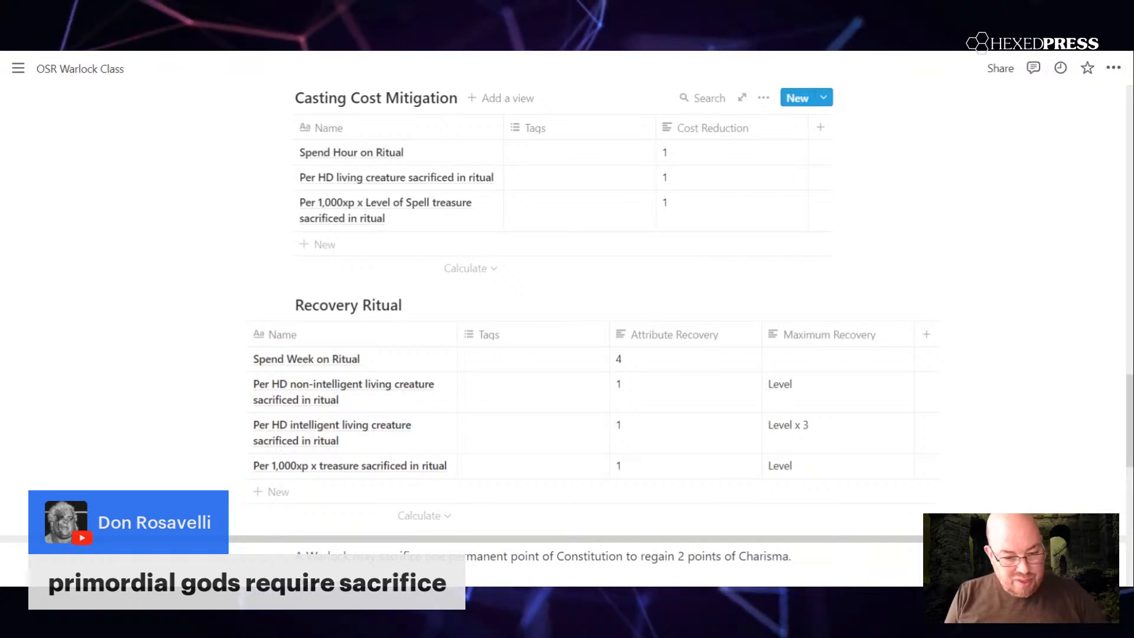
{"action": "scroll", "coordinate": [567, 319], "scroll_direction": "down", "scroll_amount": 4}
{"action": "scroll", "coordinate": [248, 408], "scroll_direction": "down", "scroll_amount": 1}
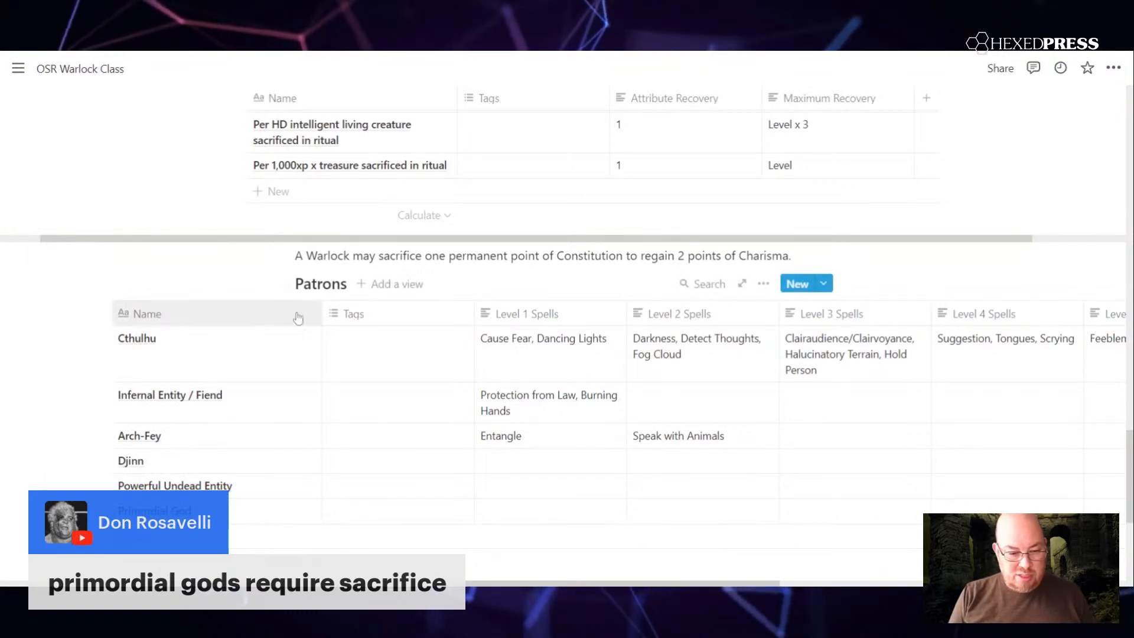
{"action": "scroll", "coordinate": [298, 319], "scroll_direction": "down", "scroll_amount": 3}
{"action": "scroll", "coordinate": [298, 319], "scroll_direction": "up", "scroll_amount": 2}
{"action": "scroll", "coordinate": [298, 319], "scroll_direction": "up", "scroll_amount": 2}
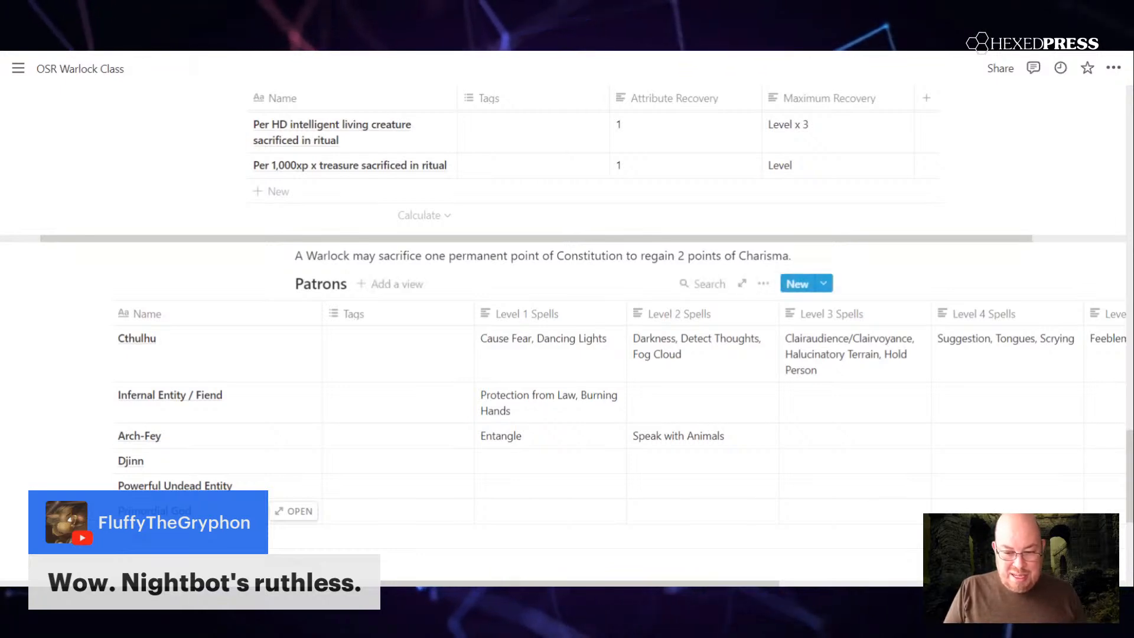
{"action": "scroll", "coordinate": [874, 426], "scroll_direction": "up", "scroll_amount": 3}
{"action": "scroll", "coordinate": [874, 426], "scroll_direction": "up", "scroll_amount": 2}
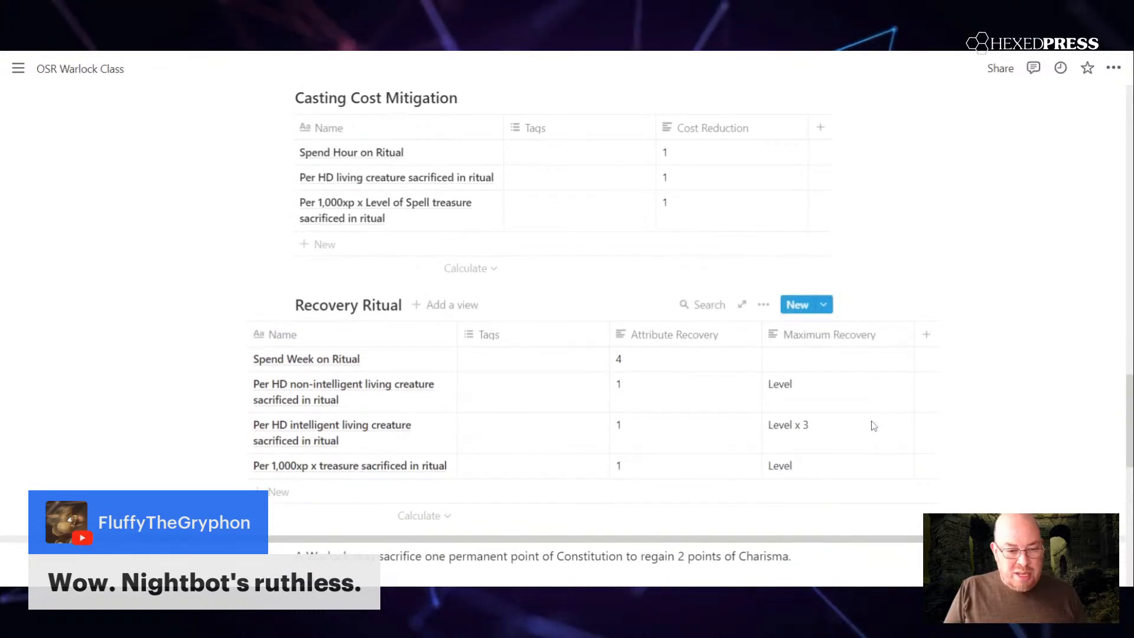
{"action": "scroll", "coordinate": [873, 425], "scroll_direction": "up", "scroll_amount": 4}
{"action": "scroll", "coordinate": [873, 426], "scroll_direction": "up", "scroll_amount": 2}
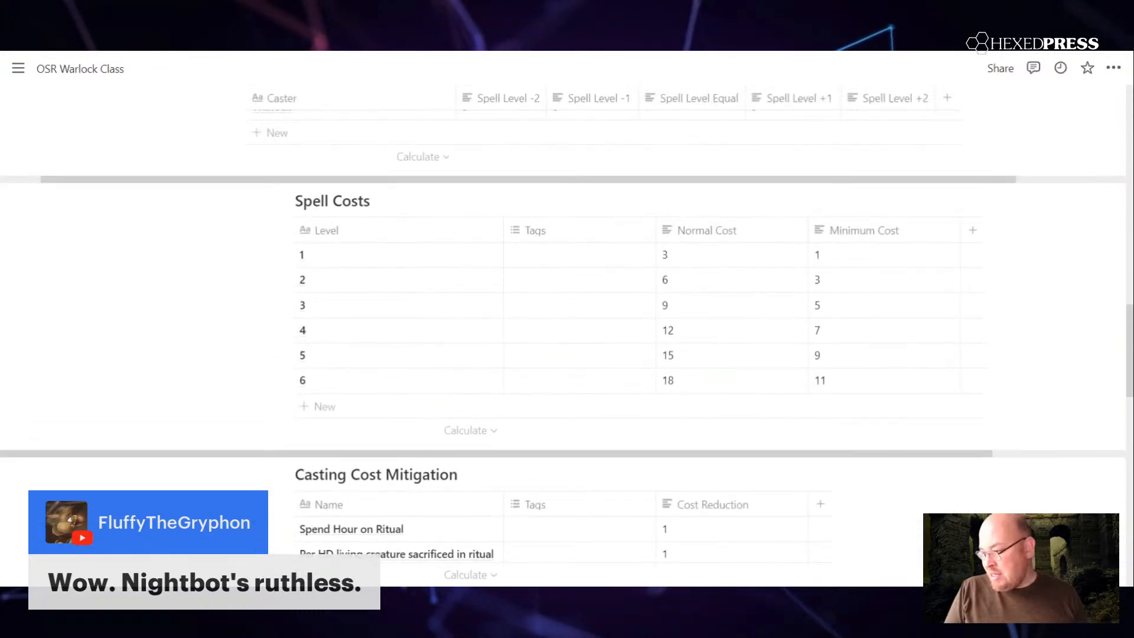
Step: Add a patron named "Nightbot" in the row below Primordial God in the Patrons table
{"action": "scroll", "coordinate": [568, 319], "scroll_direction": "down", "scroll_amount": 3}
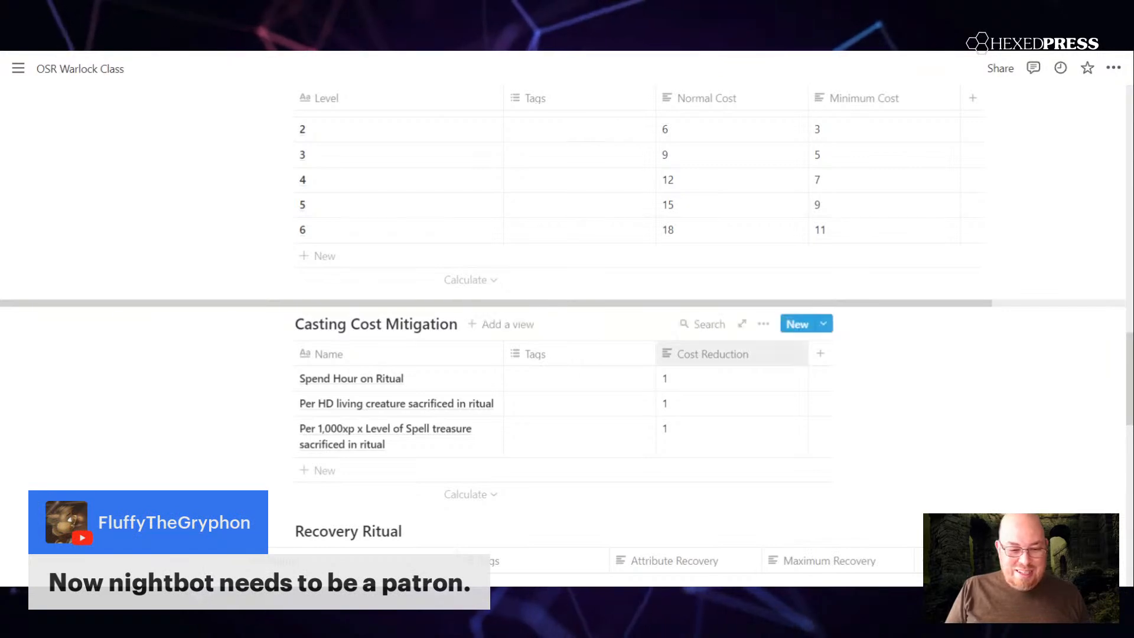
{"action": "scroll", "coordinate": [330, 395], "scroll_direction": "down", "scroll_amount": 6}
{"action": "scroll", "coordinate": [330, 395], "scroll_direction": "down", "scroll_amount": 5}
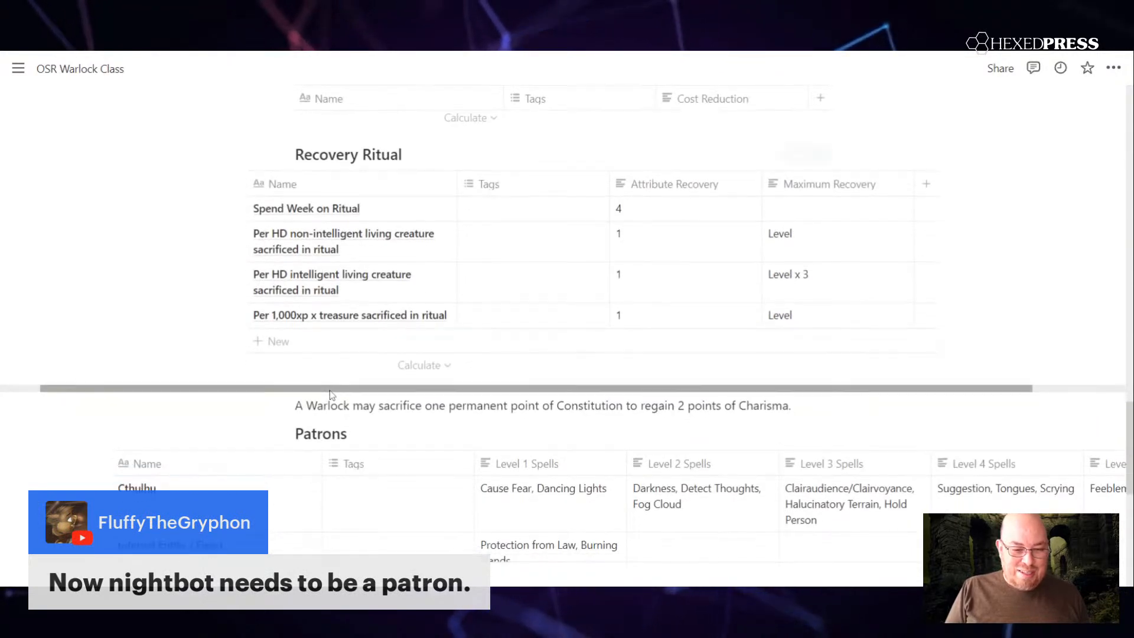
{"action": "left_click", "coordinate": [245, 386]}
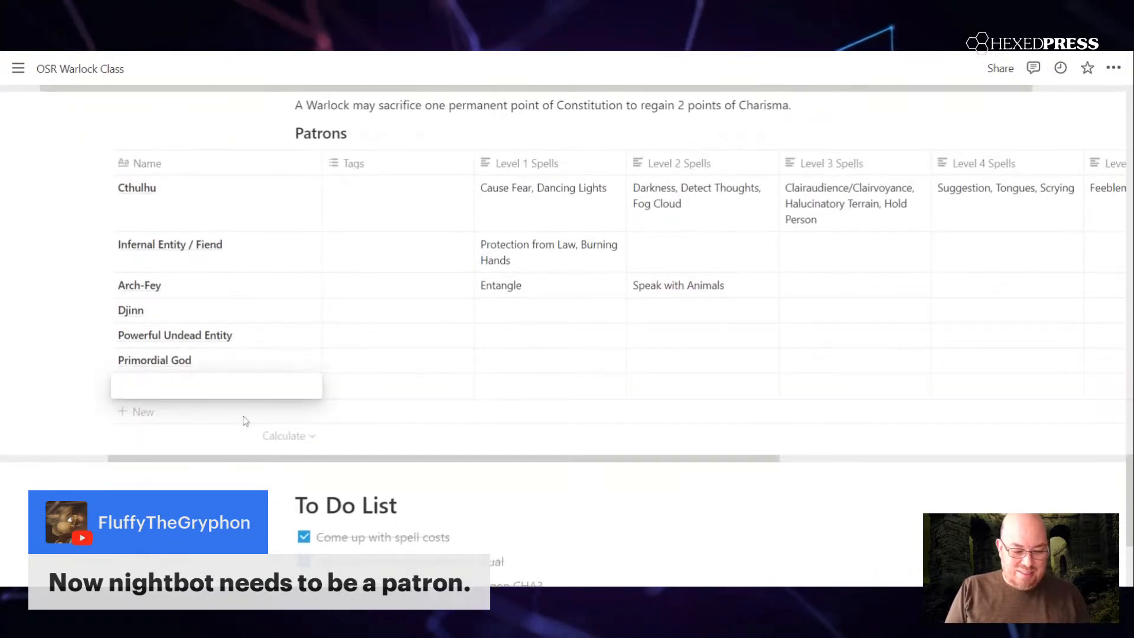
{"action": "type", "text": "Nightbot"}
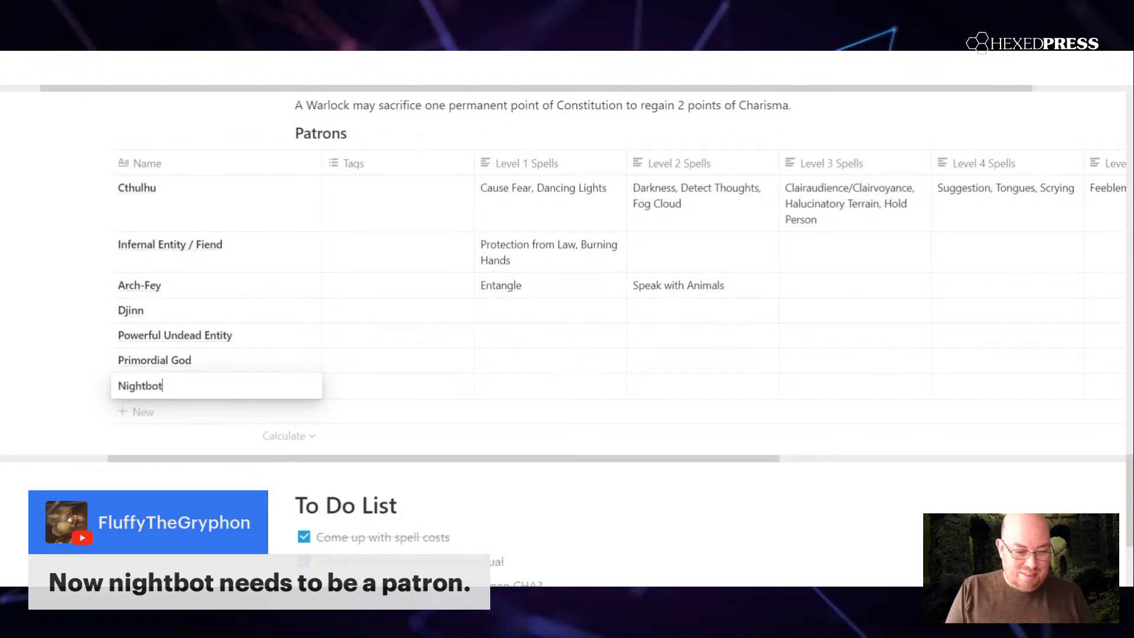
{"action": "mouse_move", "coordinate": [12, 407]}
{"action": "key", "text": "Return"}
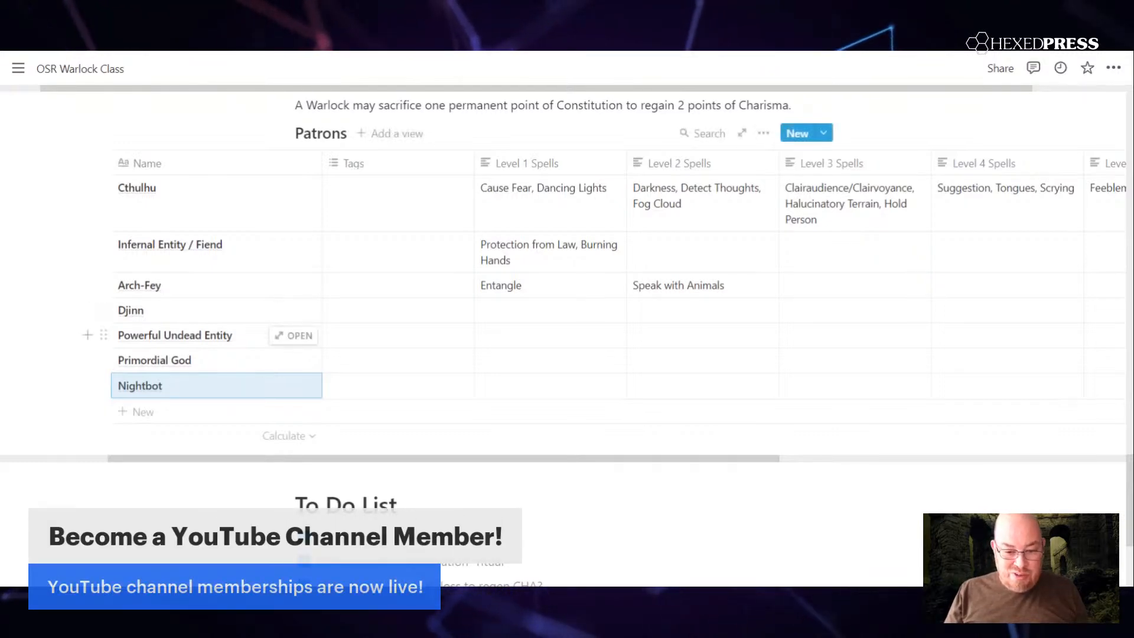
Step: Enter "Silence" as the Level 1 spell of the Nightbot patron
{"action": "scroll", "coordinate": [284, 335], "scroll_direction": "right", "scroll_amount": 3}
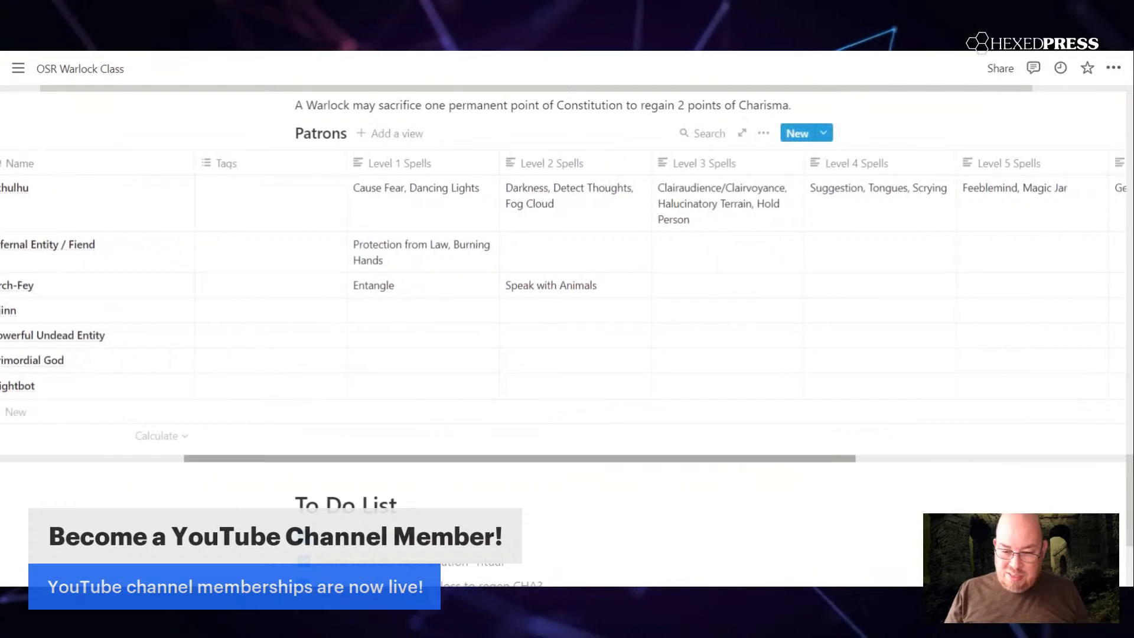
{"action": "scroll", "coordinate": [567, 295], "scroll_direction": "left", "scroll_amount": 6}
{"action": "scroll", "coordinate": [567, 284], "scroll_direction": "right", "scroll_amount": 5}
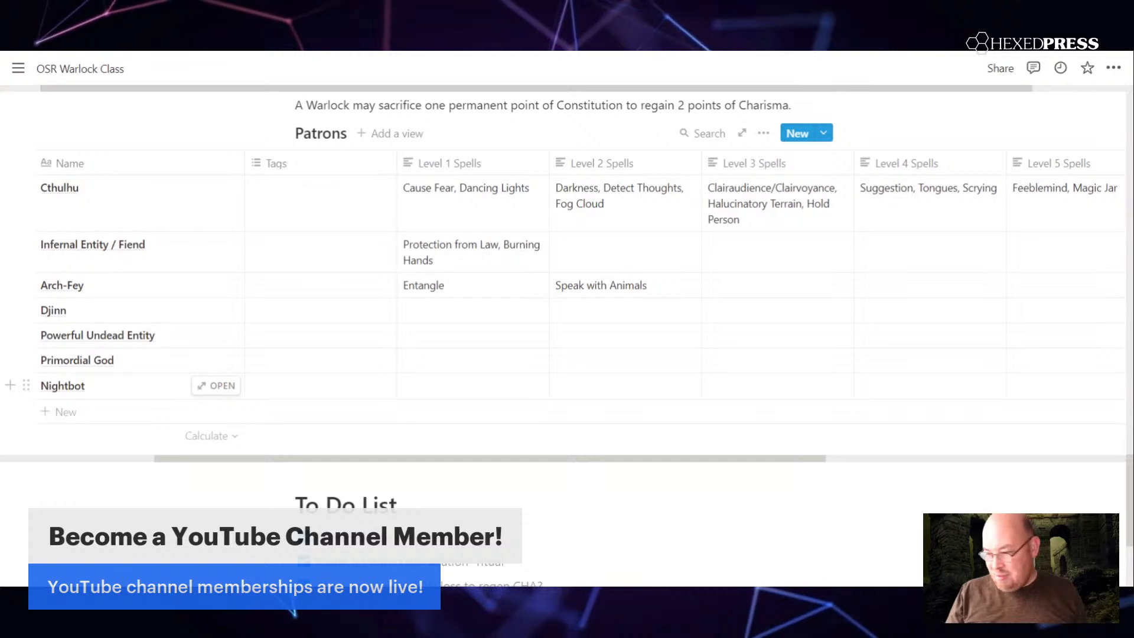
{"action": "left_click", "coordinate": [474, 397]}
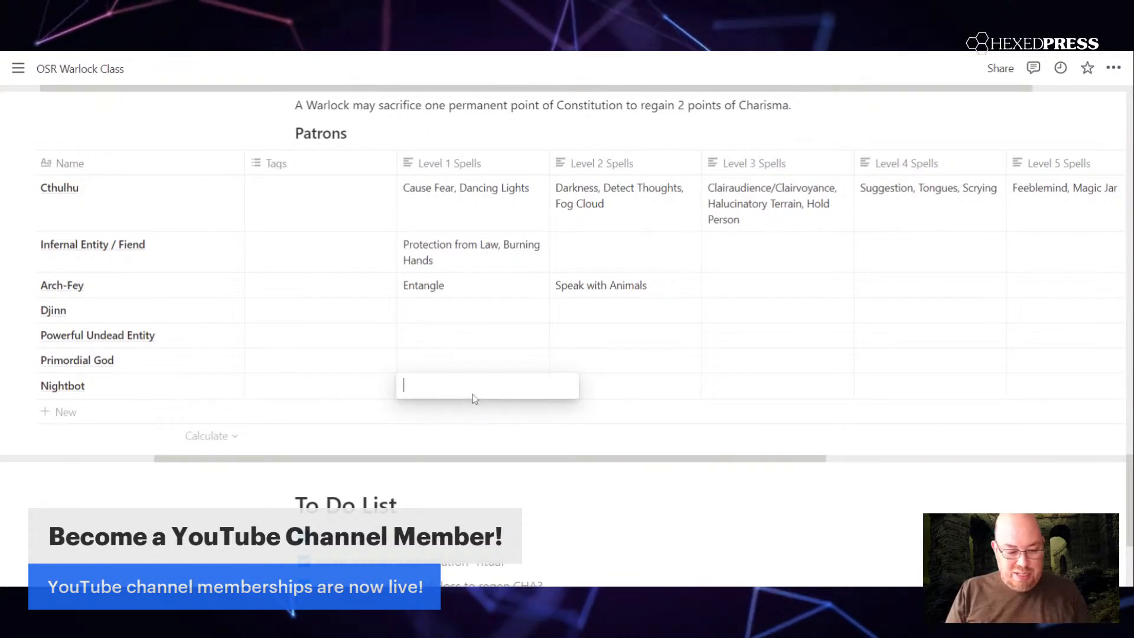
{"action": "type", "text": "Silence"}
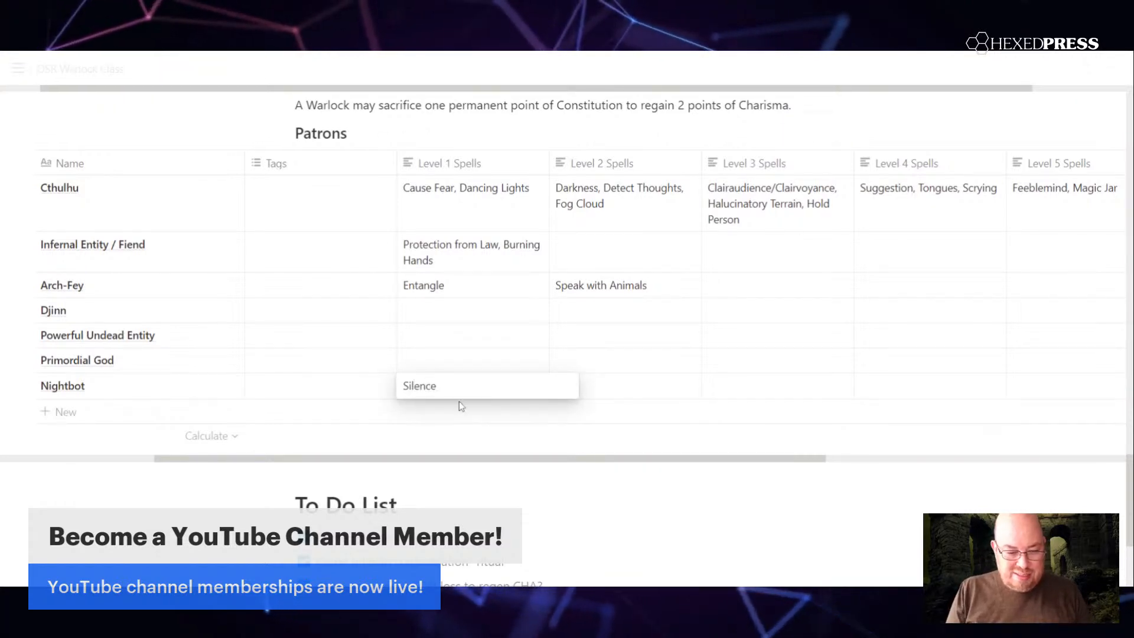
{"action": "key", "text": "Escape"}
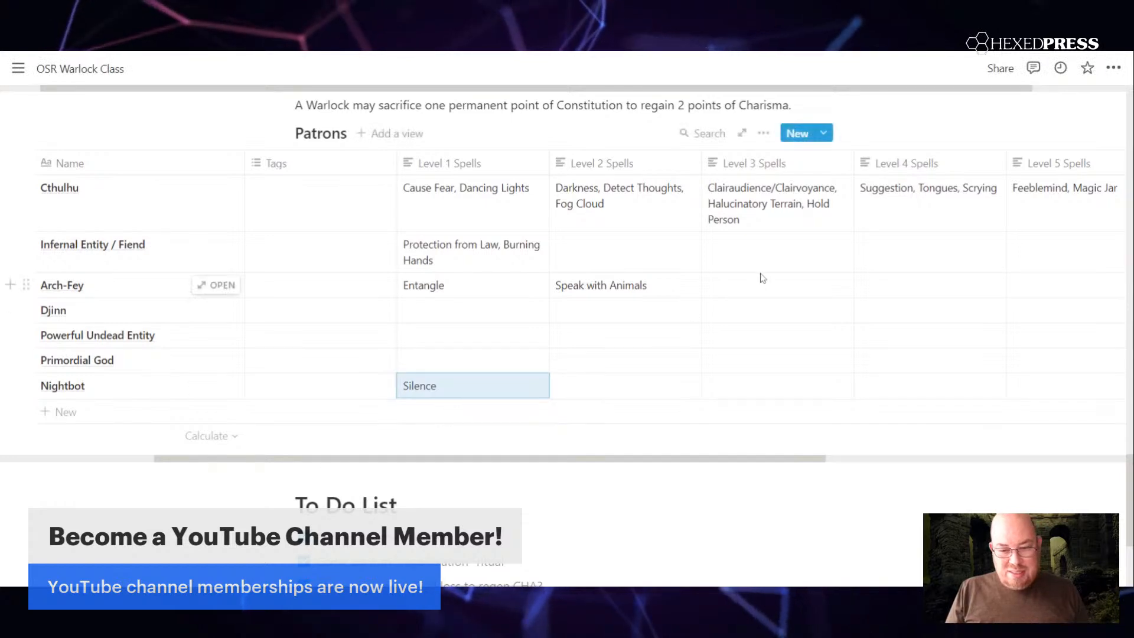
Step: Enter "Clairaudience" as the Level 3 spell of the Nightbot patron
{"action": "left_click", "coordinate": [728, 391]}
{"action": "type", "text": "Clairaudience"}
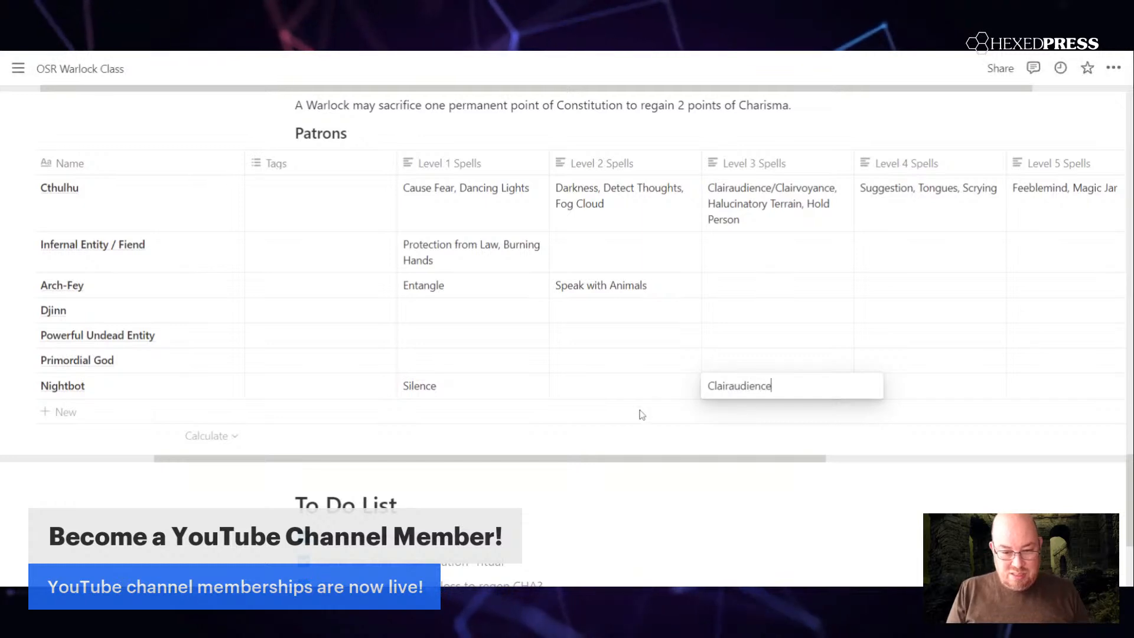
{"action": "key", "text": "Escape"}
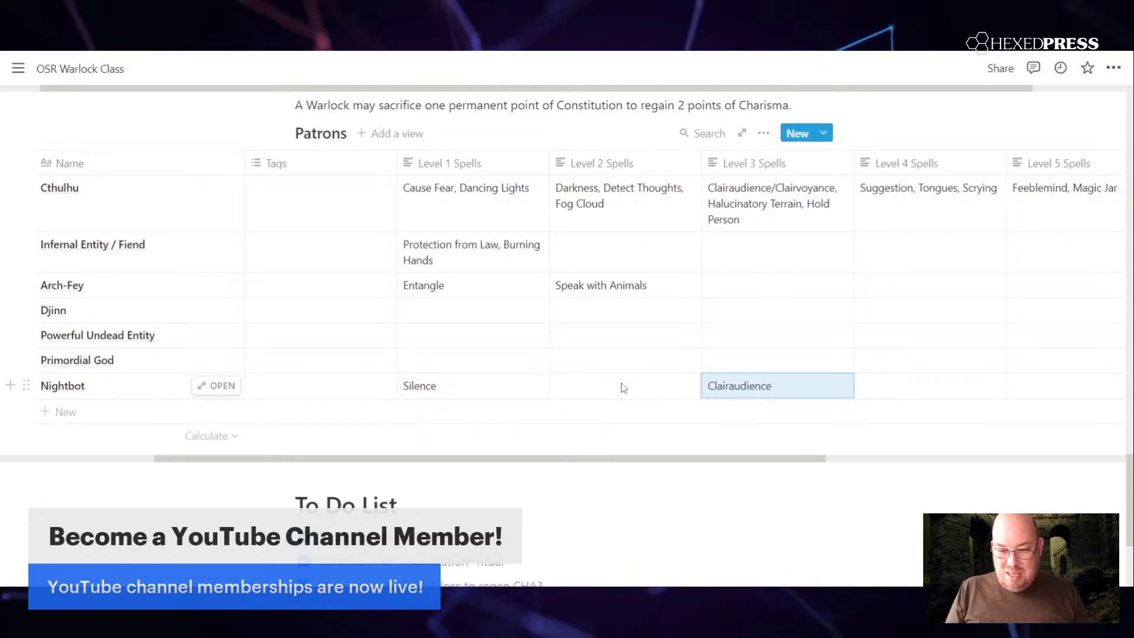
{"action": "left_click", "coordinate": [623, 388]}
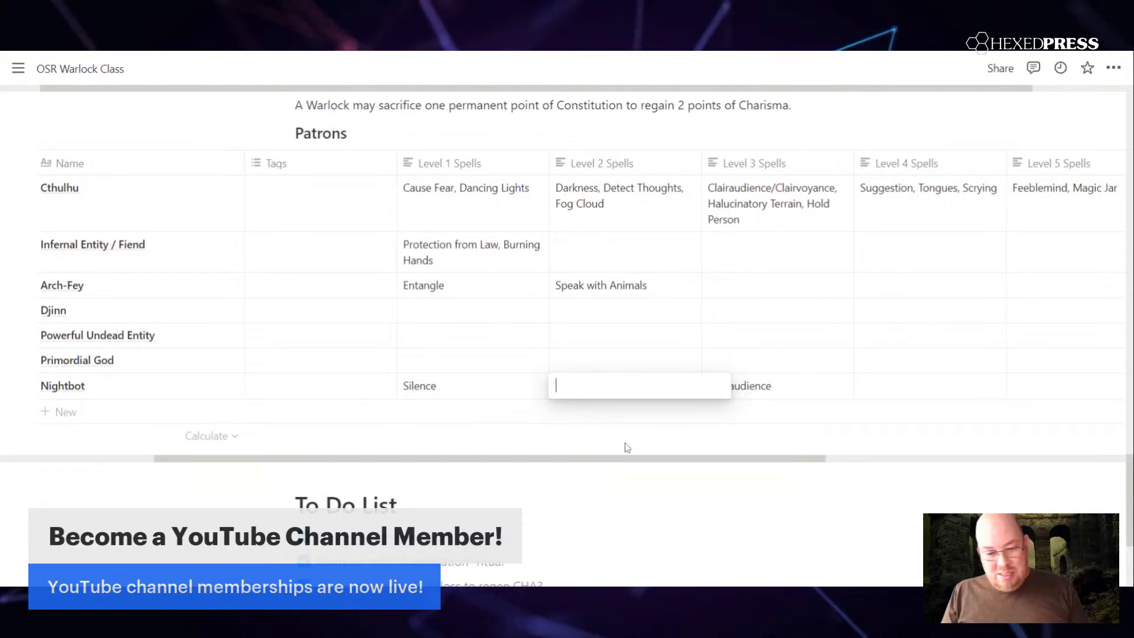
{"action": "key", "text": "Escape"}
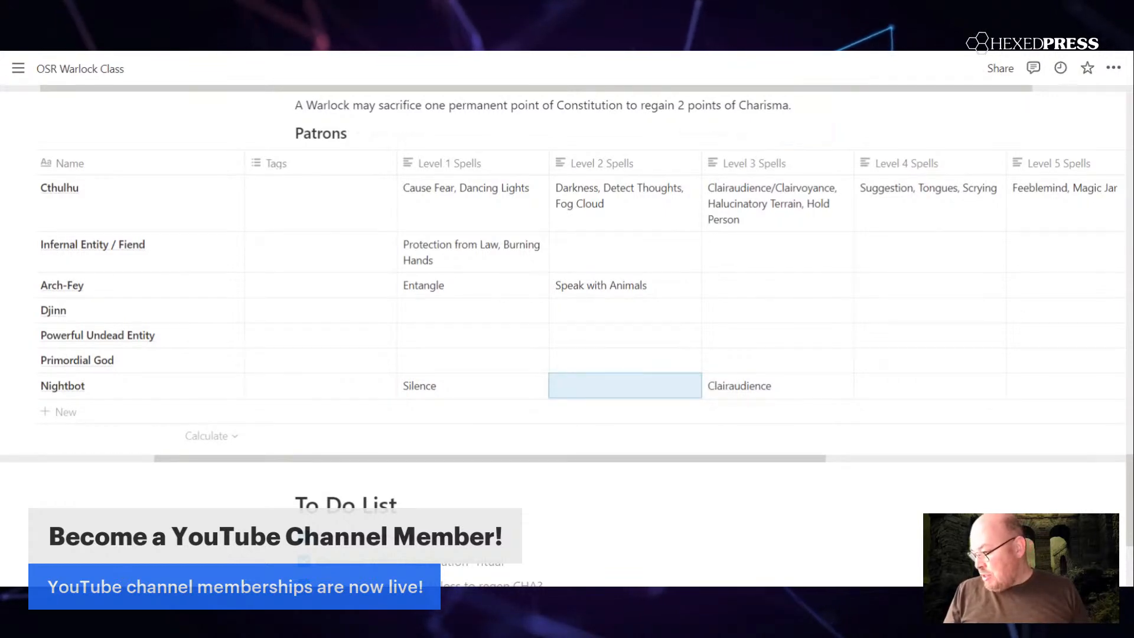